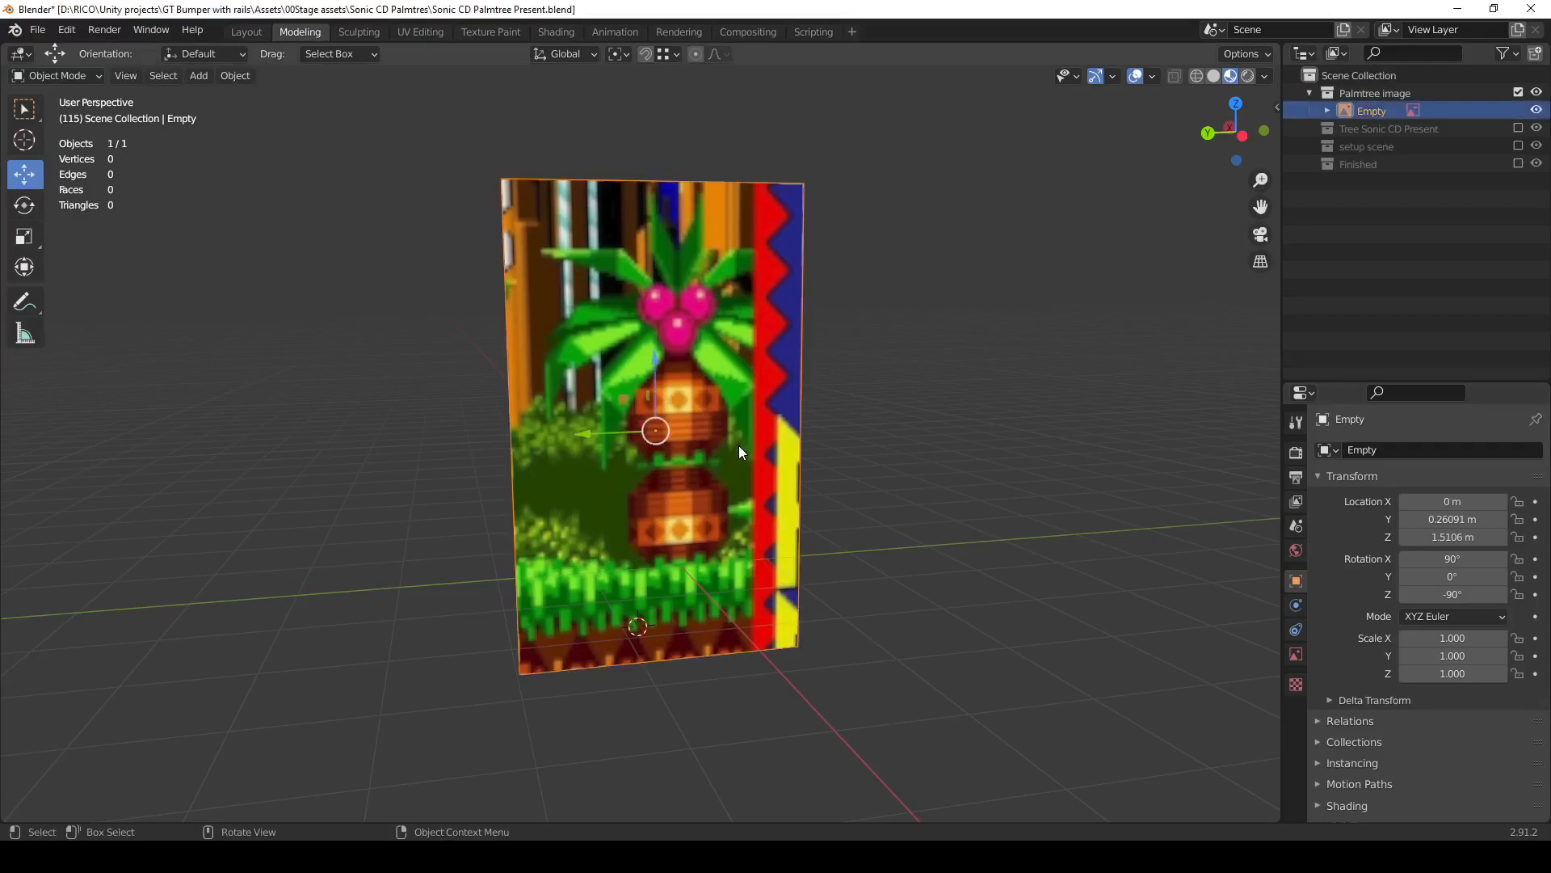
Show the Finished collection, examine the completed palm trees beside the reference image, and hide the collection again.
click(865, 438)
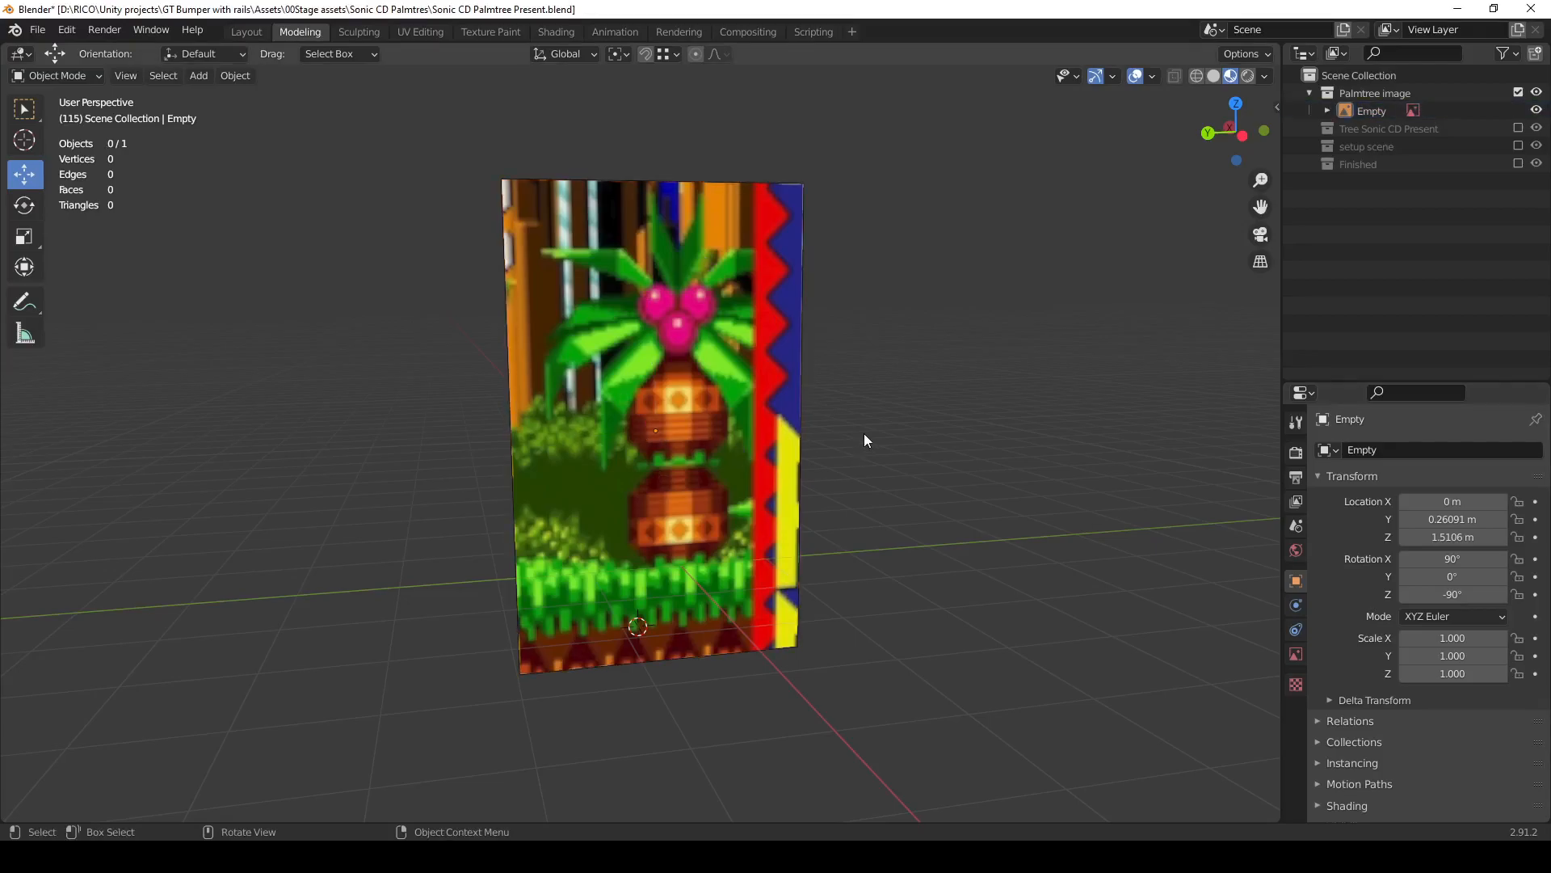
middle_drag(864, 433, 714, 283)
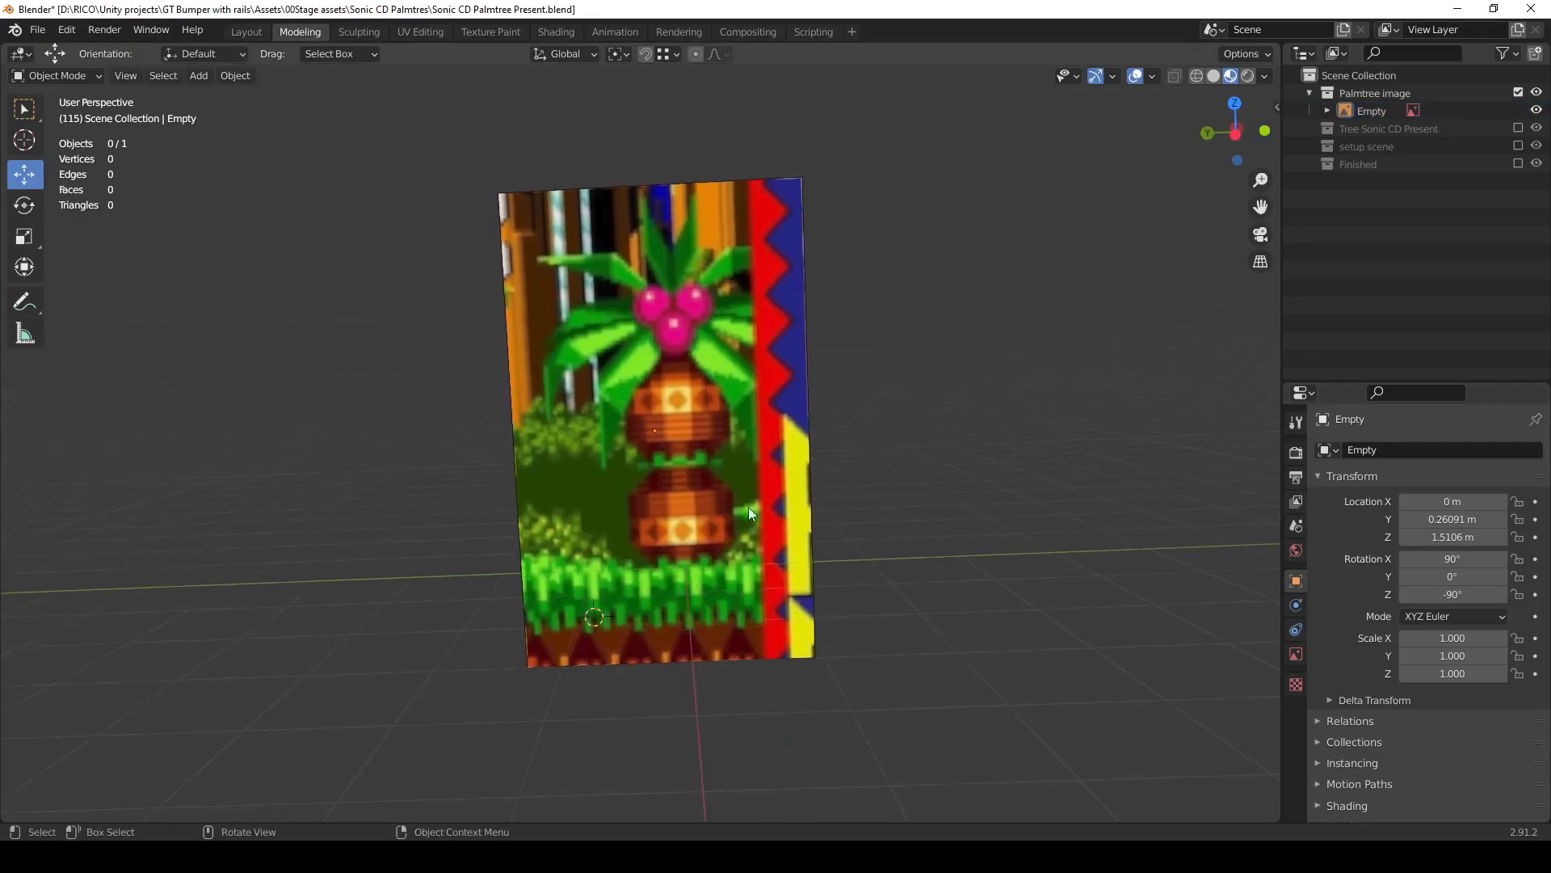
middle_drag(734, 481, 686, 412)
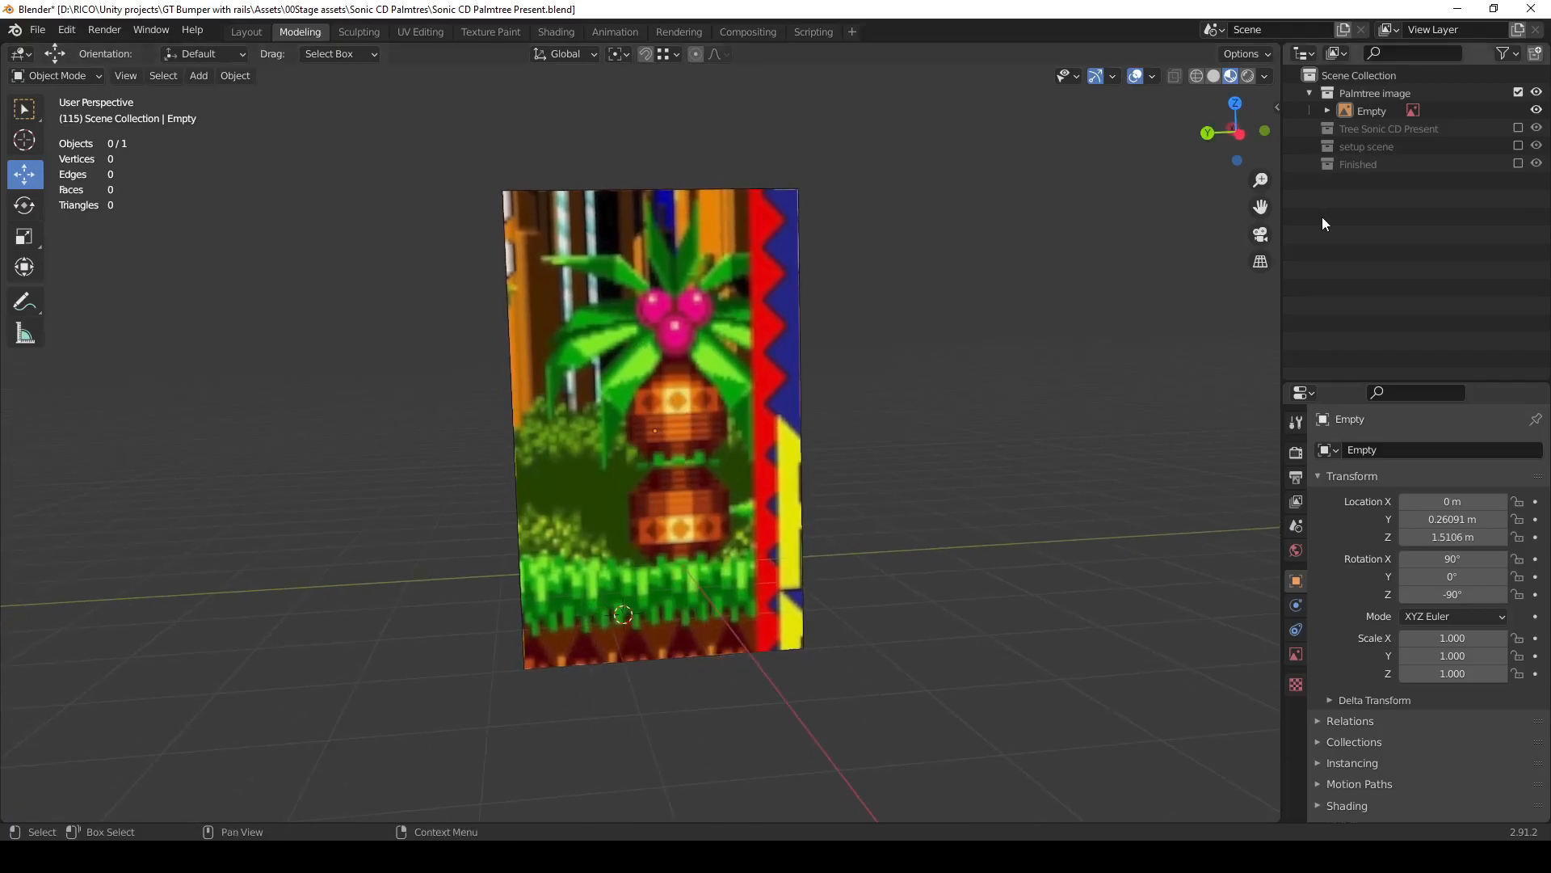
click(1517, 164)
middle_drag(1115, 380, 653, 483)
scroll(458, 468, up, 3)
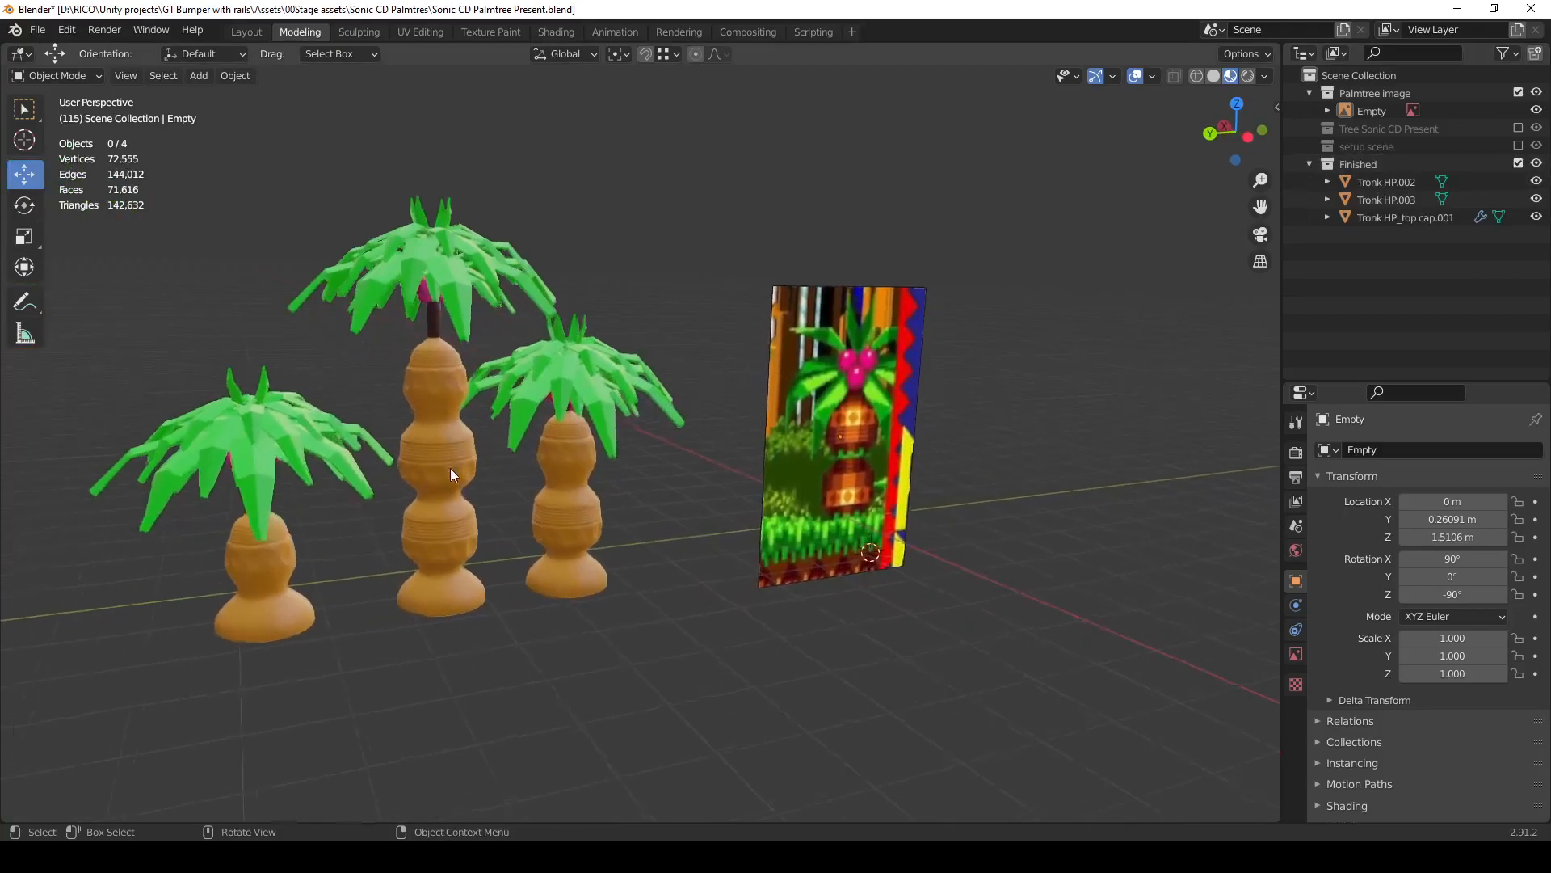
scroll(355, 475, down, 1)
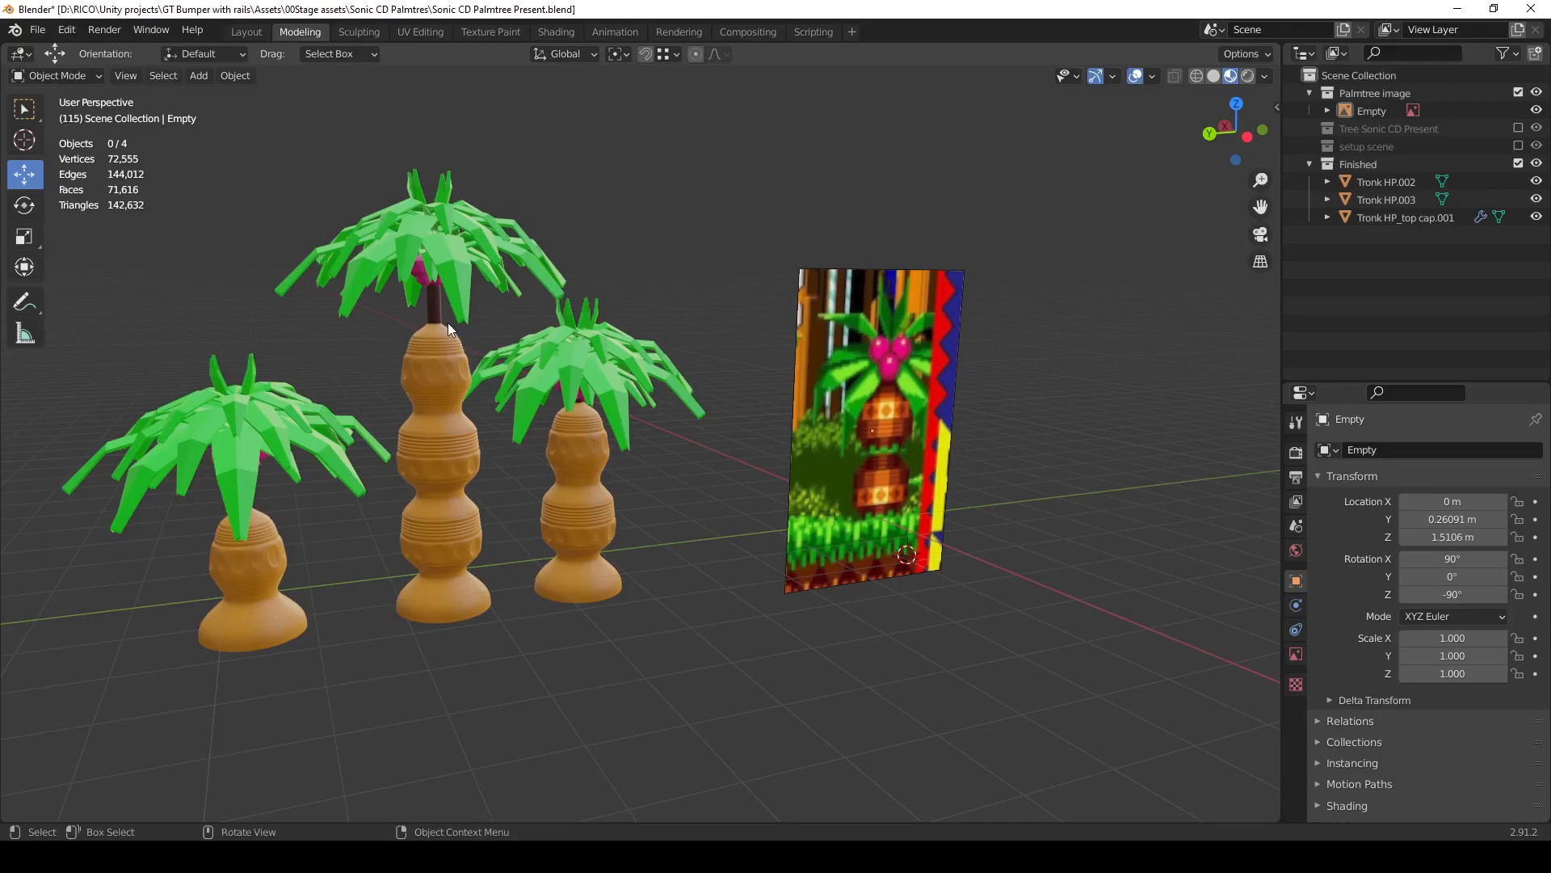
middle_drag(448, 323, 469, 328)
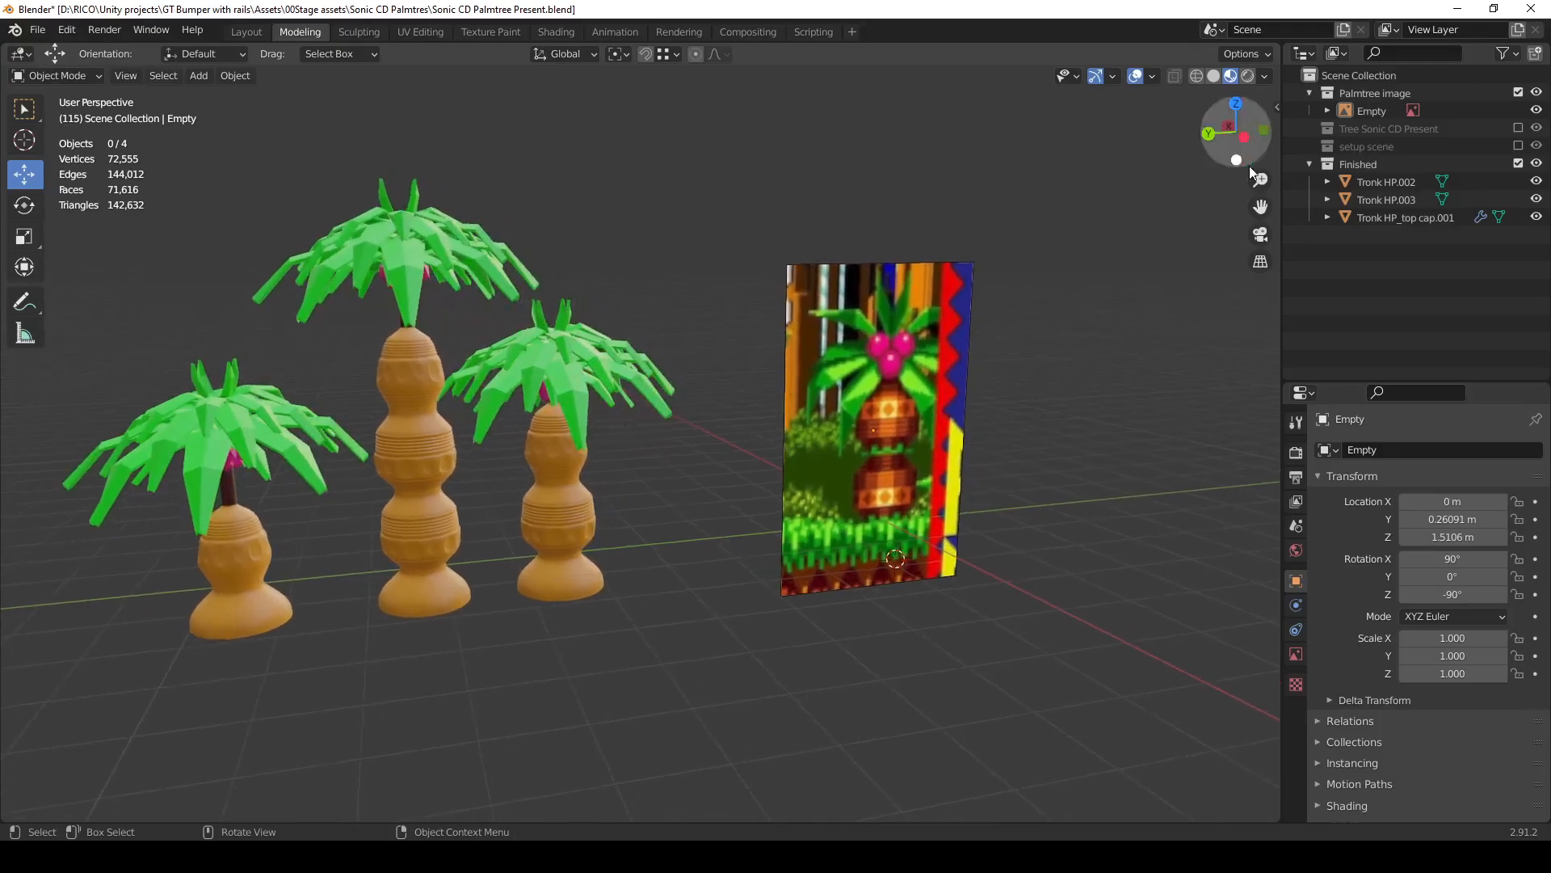
click(1518, 162)
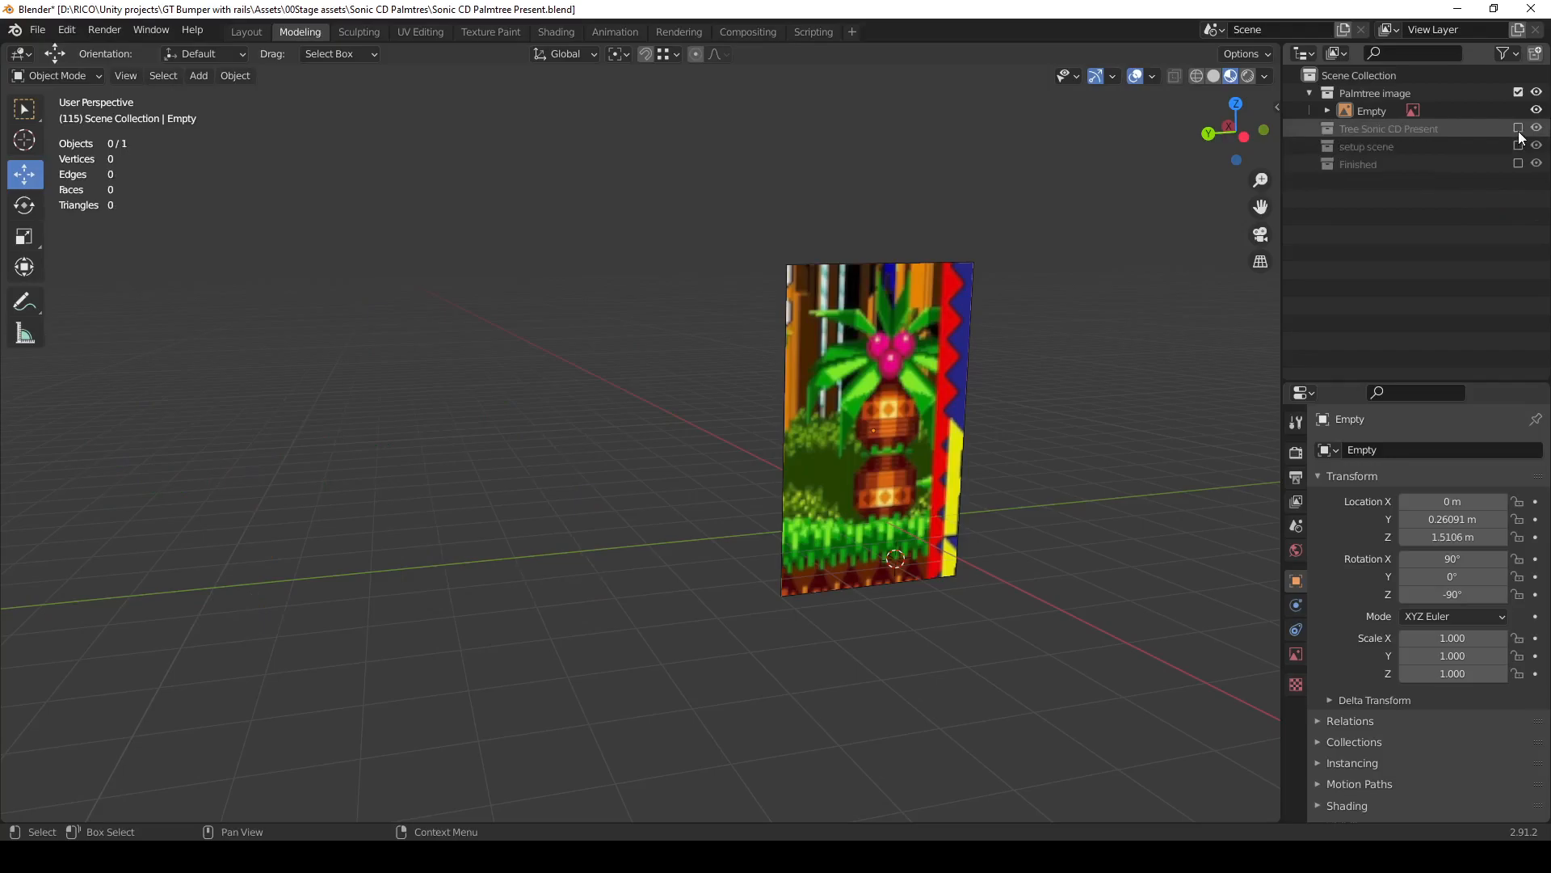
Enable the Tree Sonic CD Present collection and hide all of its objects except Tronk OG.
click(1518, 128)
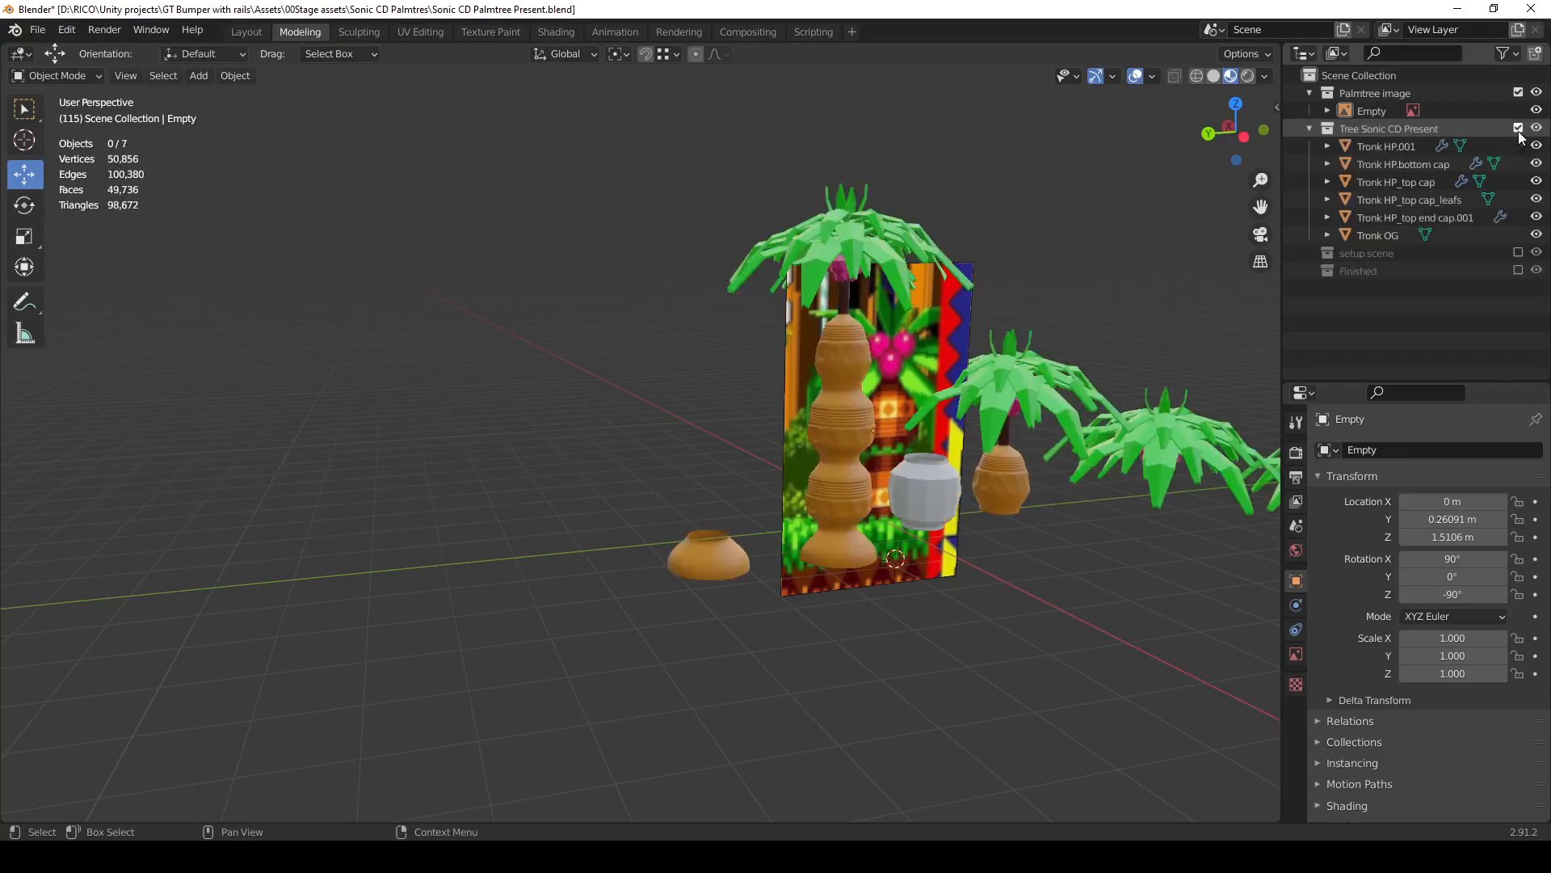
click(1536, 146)
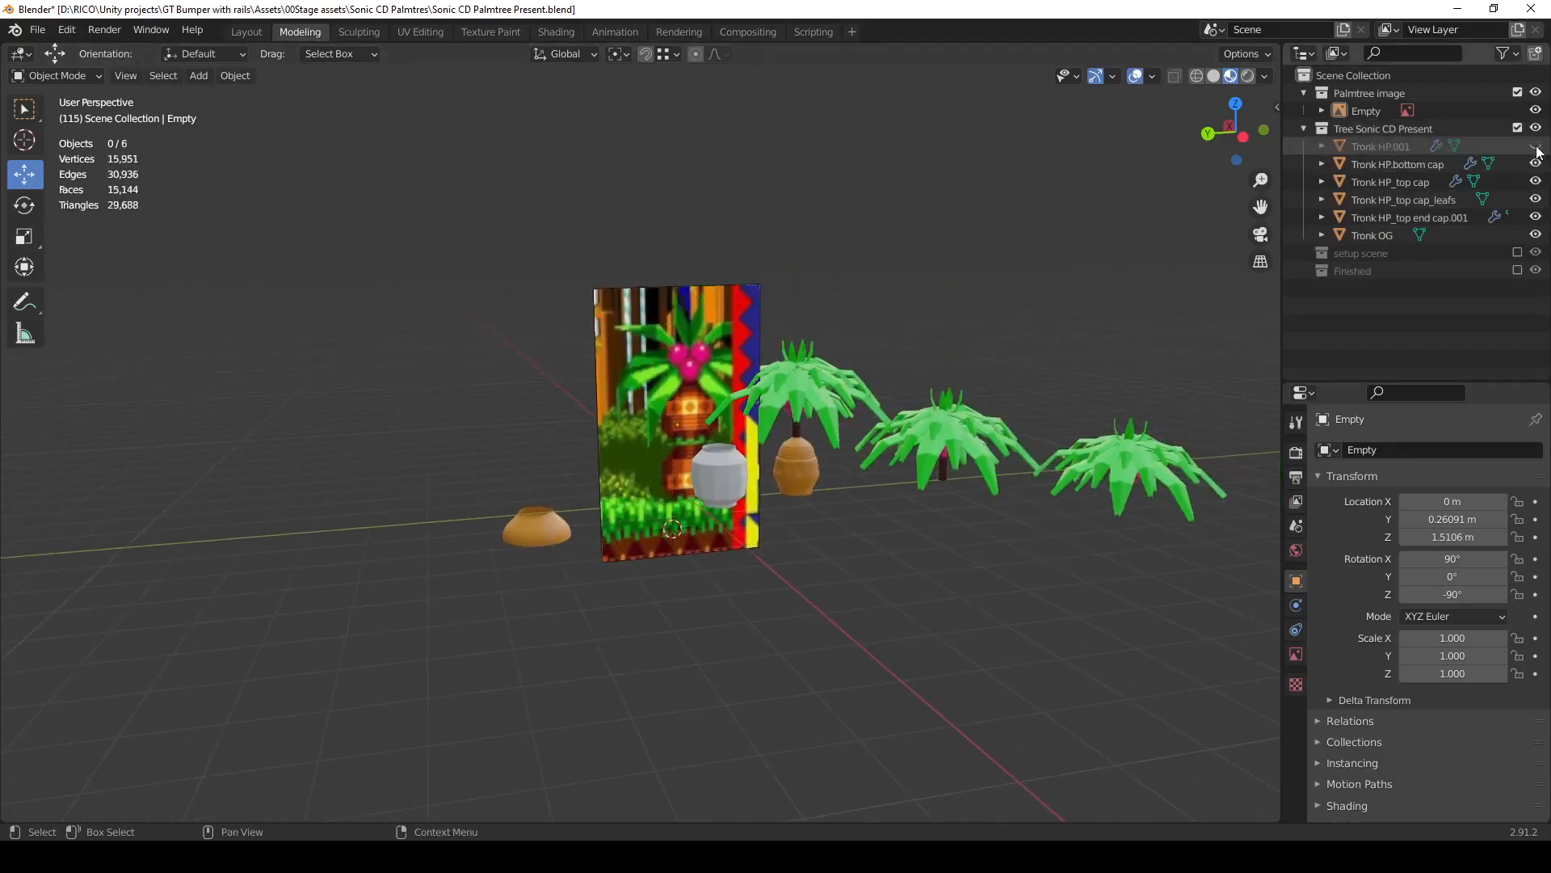
click(1536, 164)
click(1536, 182)
click(1536, 200)
click(1536, 217)
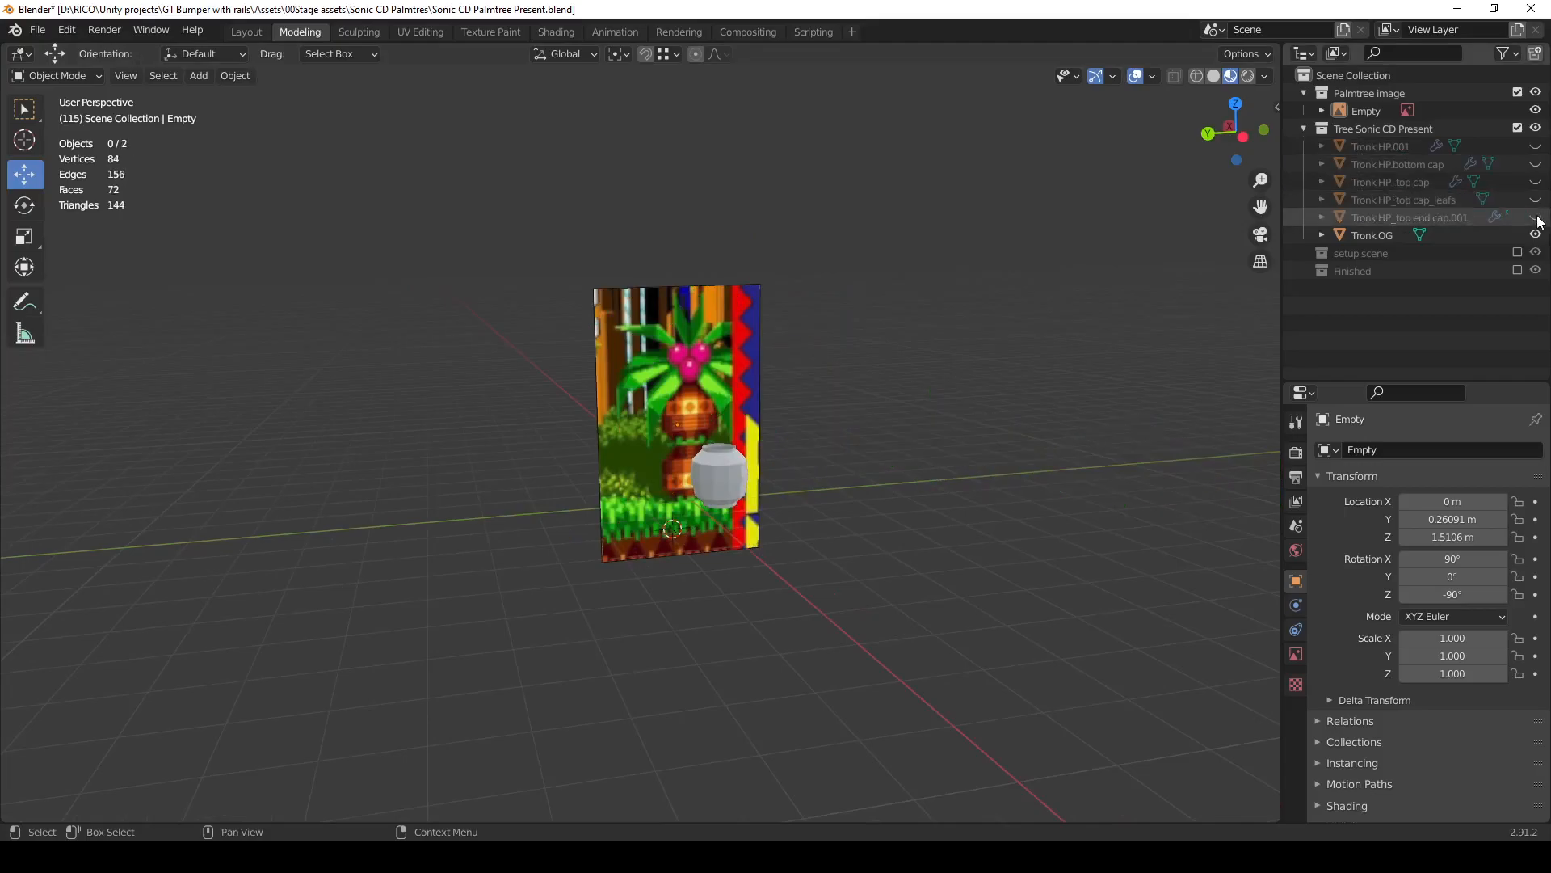
Select the Tronk OG mesh and examine its low-poly shape from several angles against the reference image.
scroll(710, 443, up, 4)
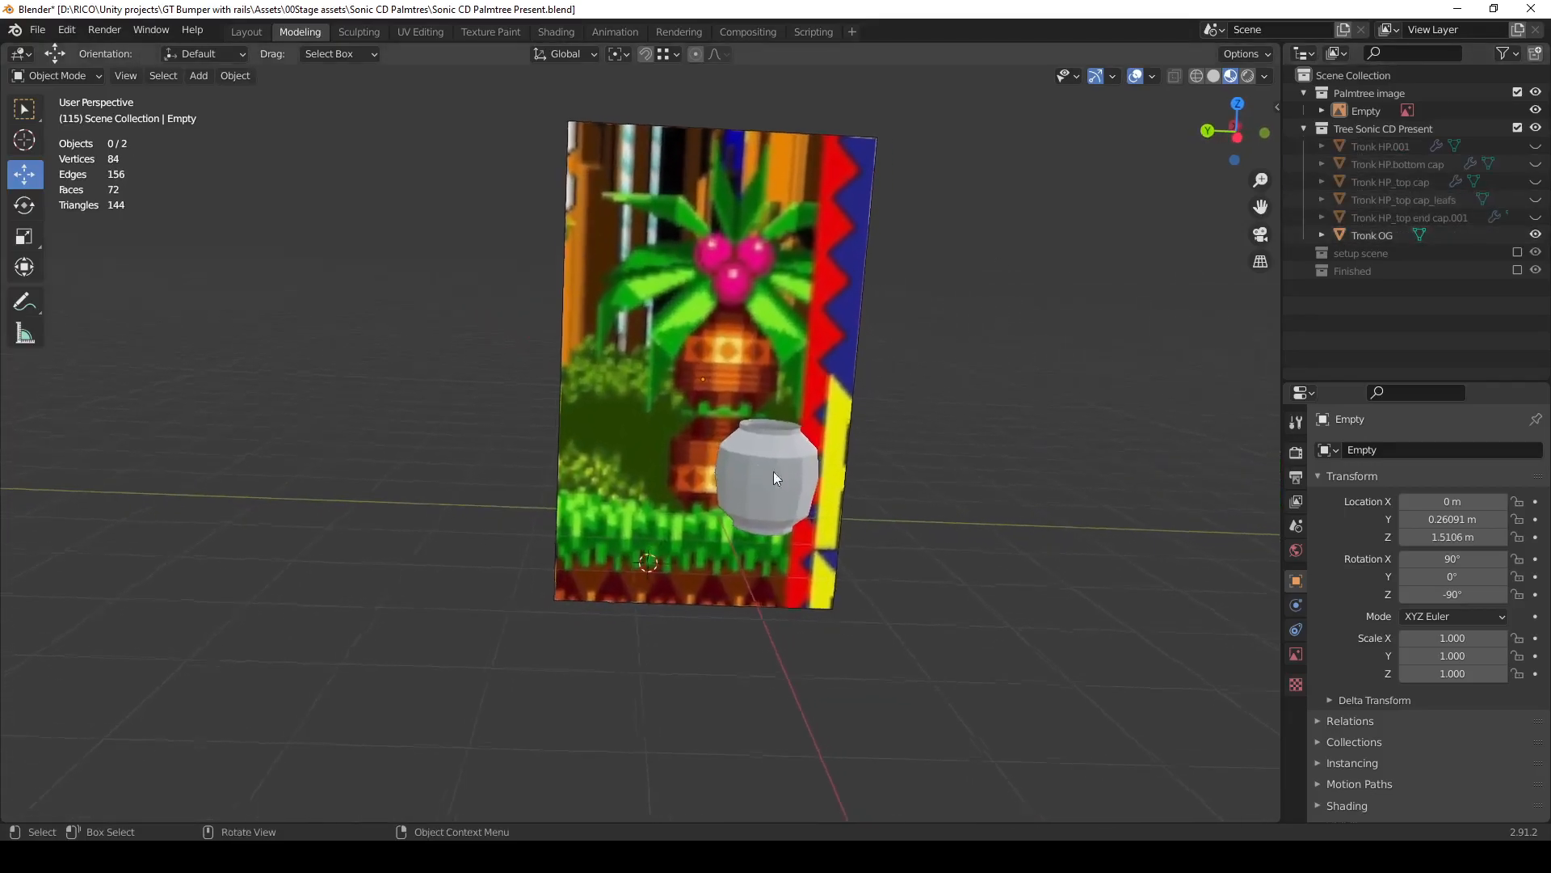
scroll(783, 474, up, 4)
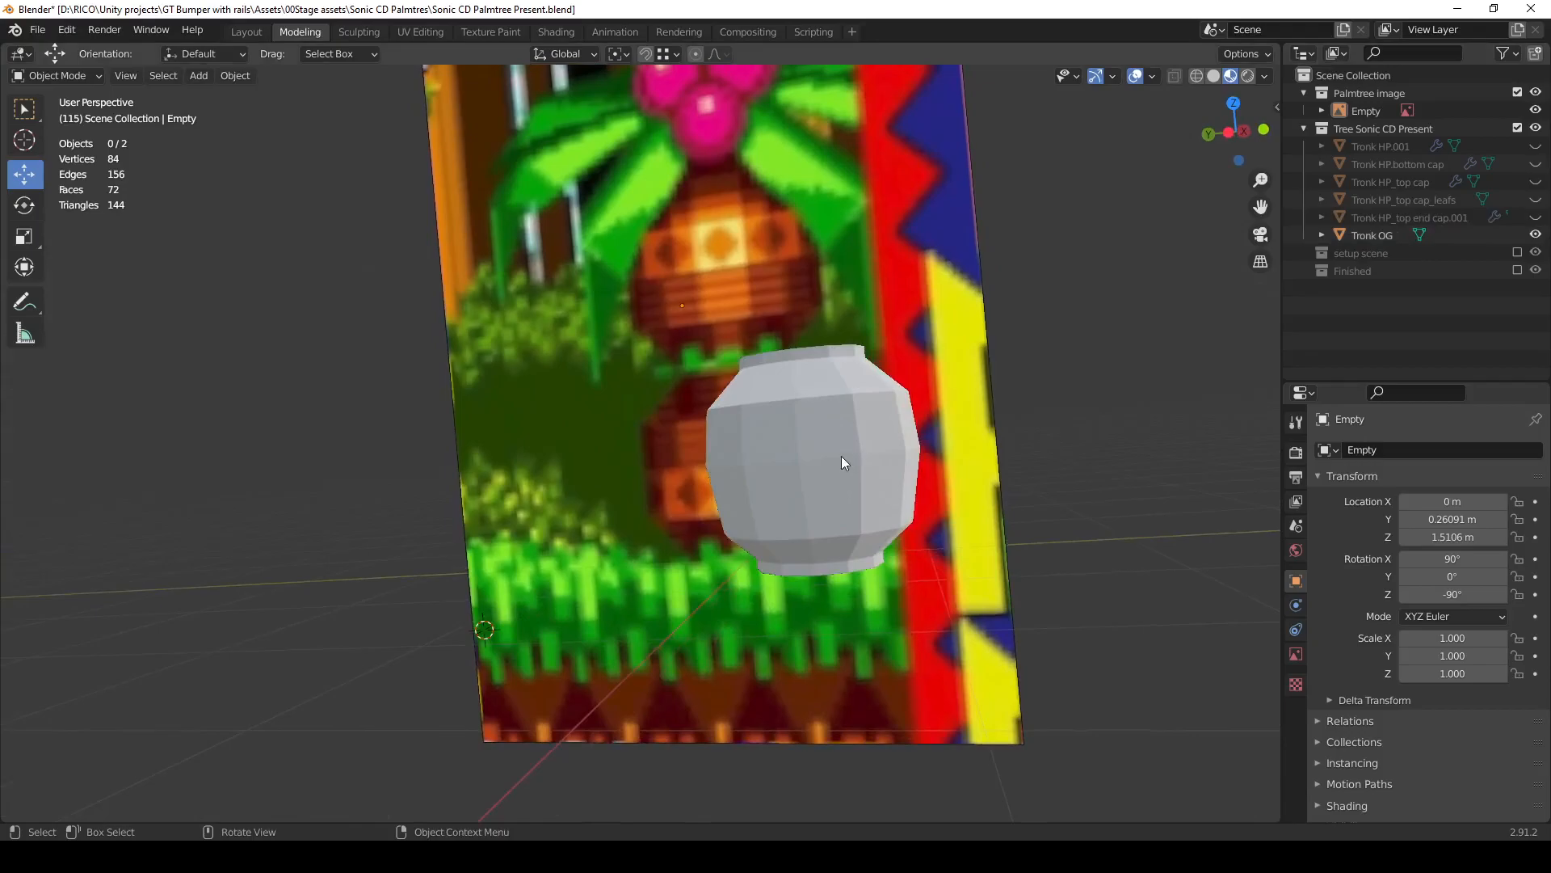
click(841, 456)
middle_drag(841, 456, 858, 414)
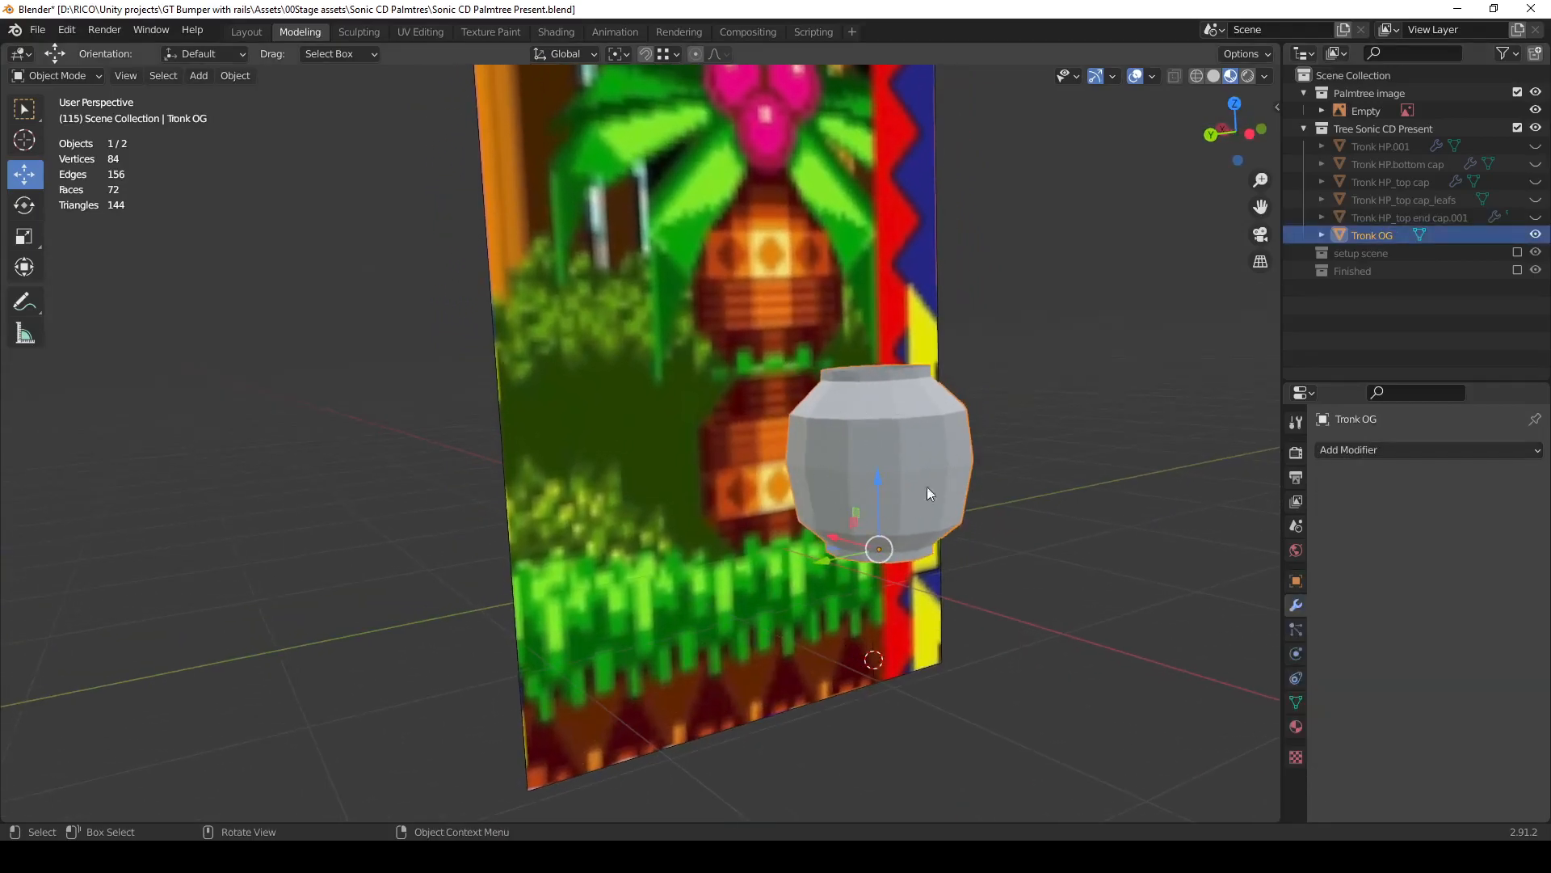
middle_drag(892, 463, 794, 486)
scroll(772, 470, down, 1)
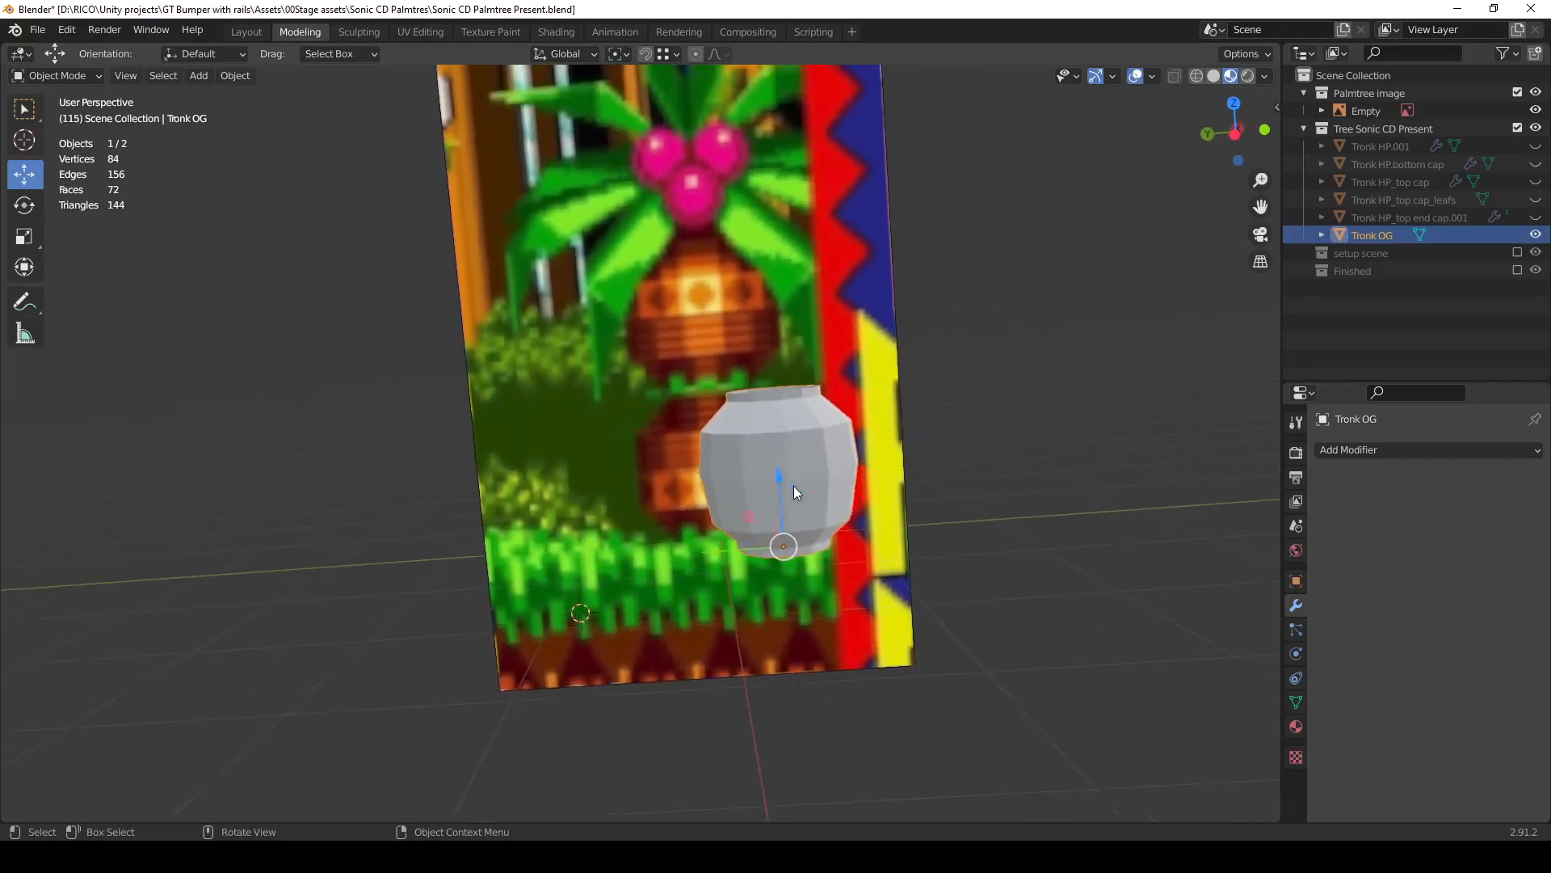
In the left orthographic view, move the palm tree reference image along Y to about -0.189 m, aligning it with Tronk OG.
scroll(793, 487, down, 2)
click(701, 288)
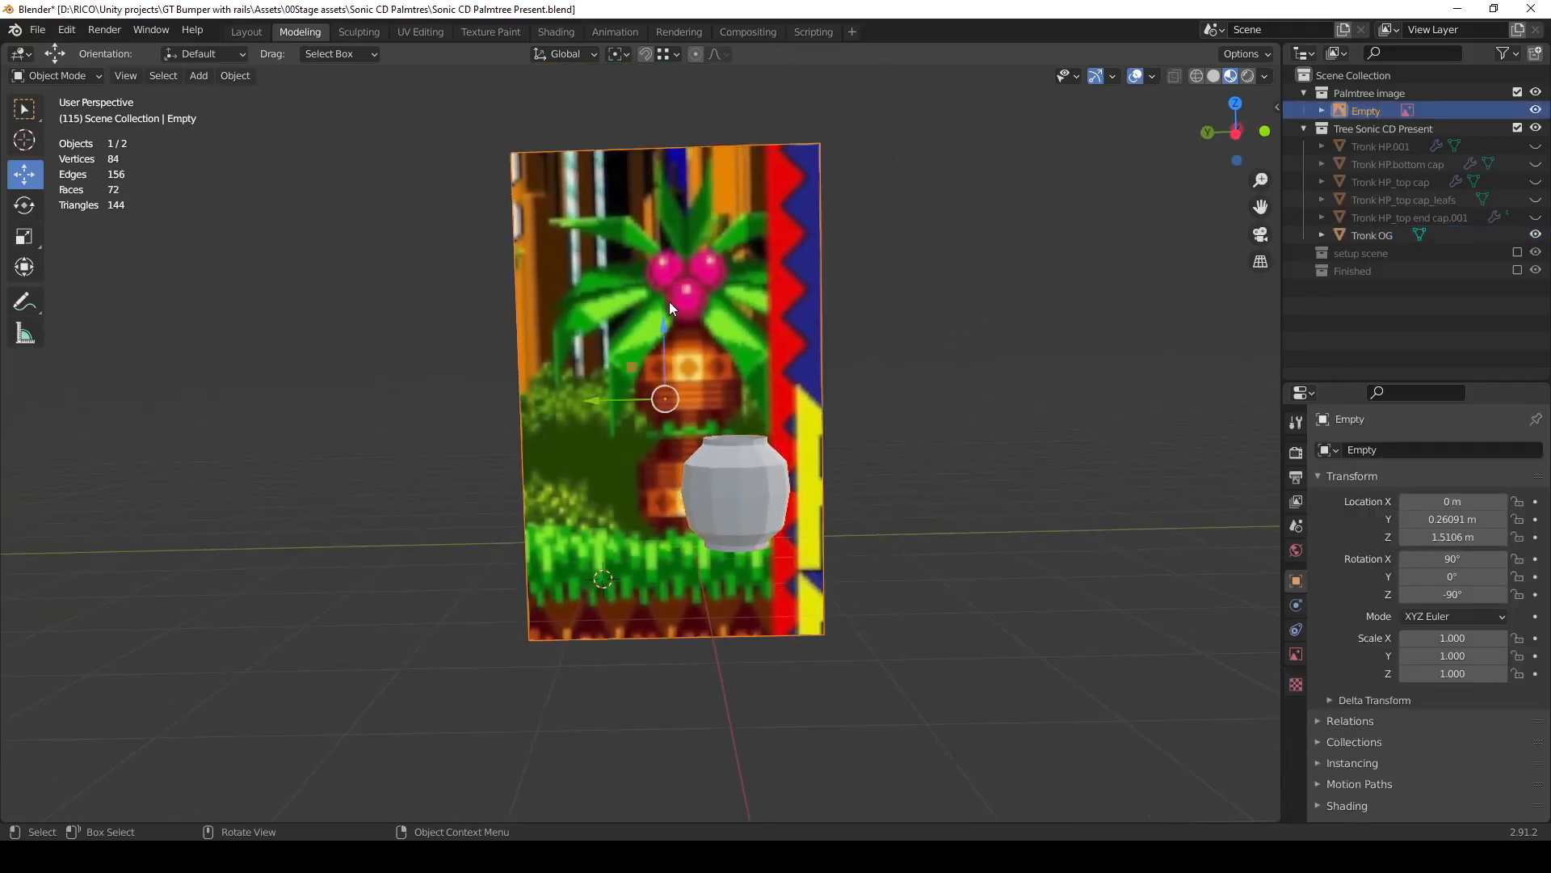
key(grave)
click(533, 305)
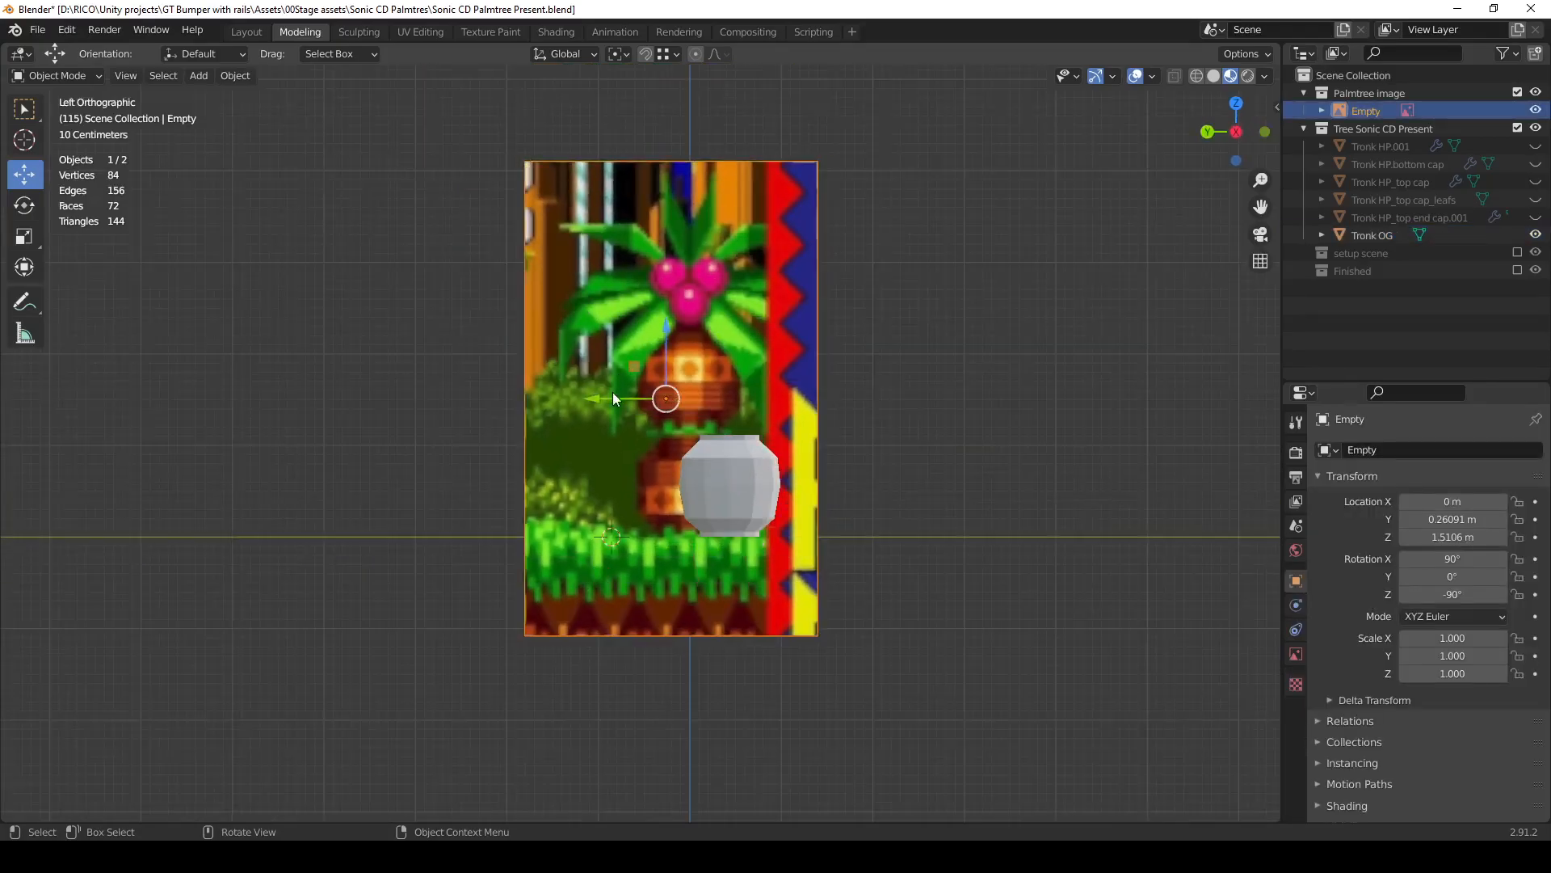
drag(592, 401, 635, 406)
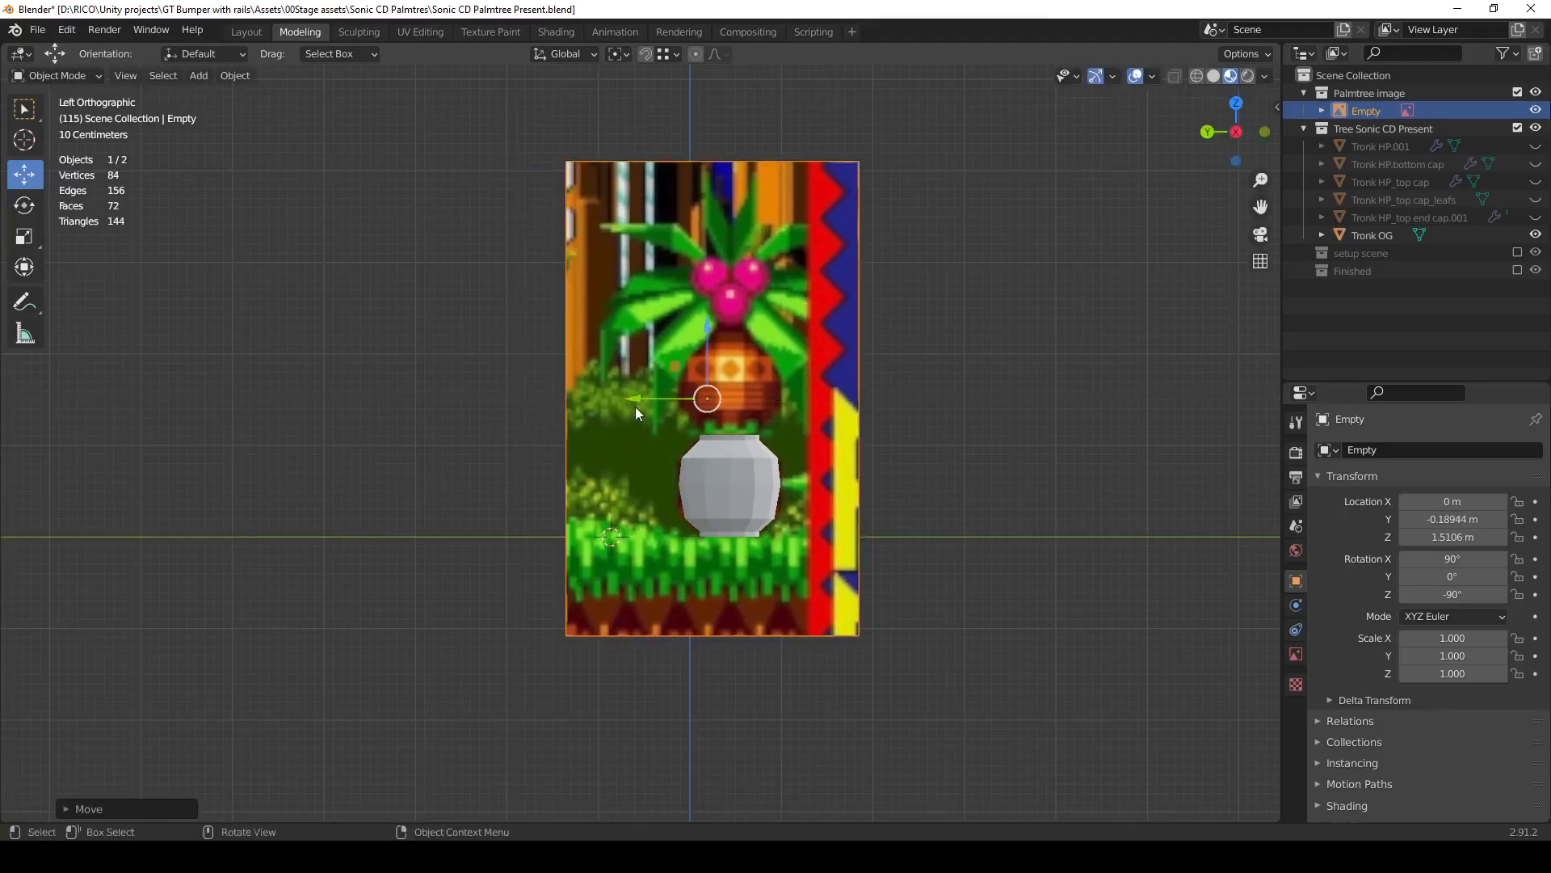
Display the scene in wireframe with X-ray and compare Tronk OG's outline with the lower trunk segment in the reference image.
click(1197, 76)
click(1175, 77)
click(1174, 78)
scroll(779, 454, up, 7)
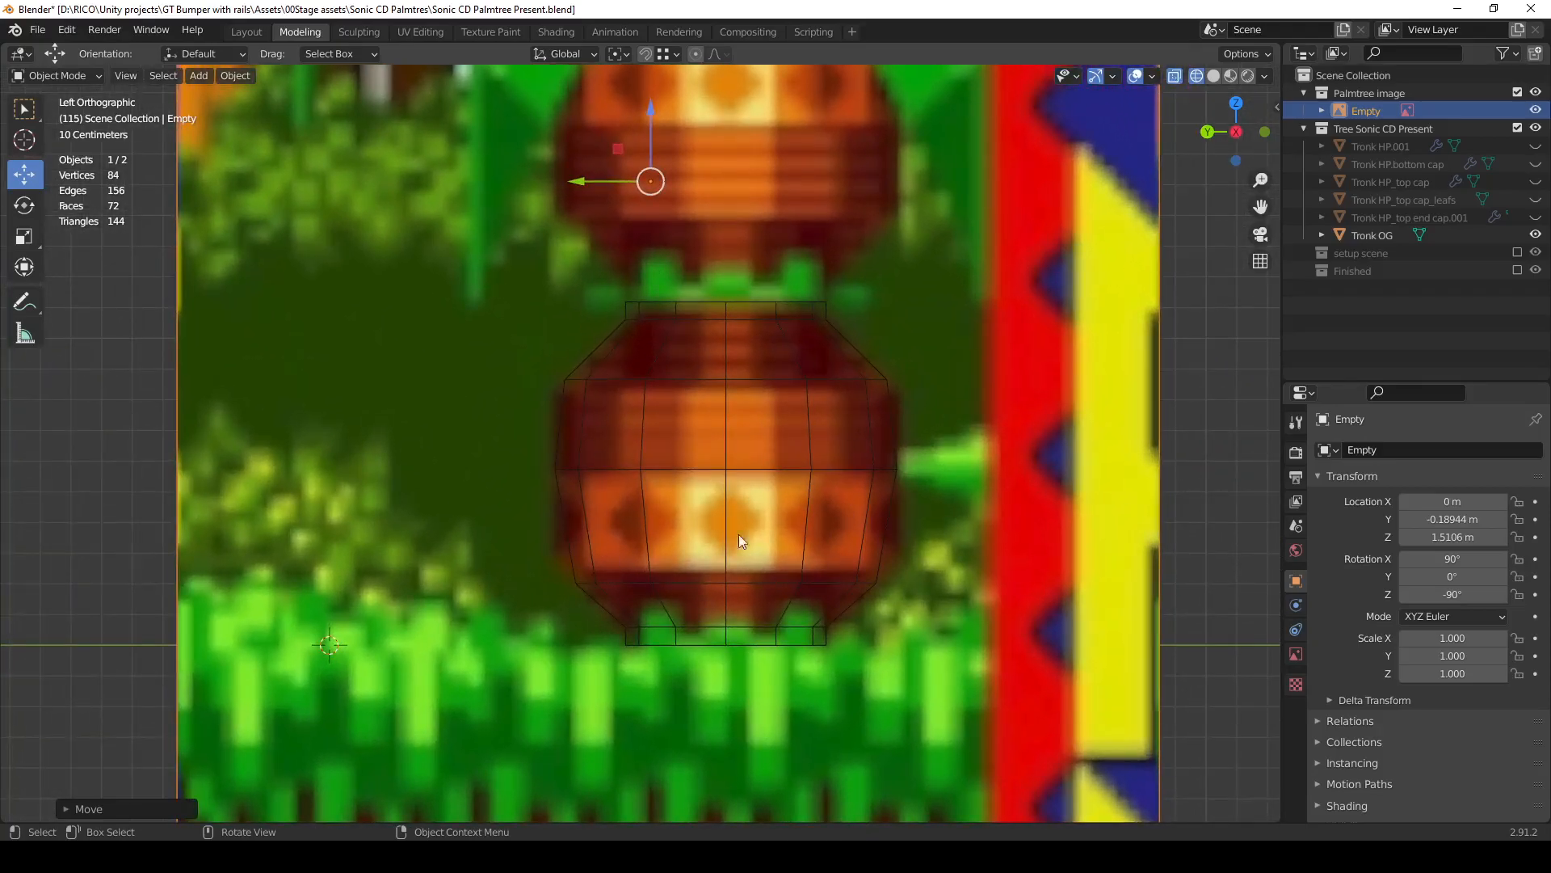
scroll(711, 472, down, 3)
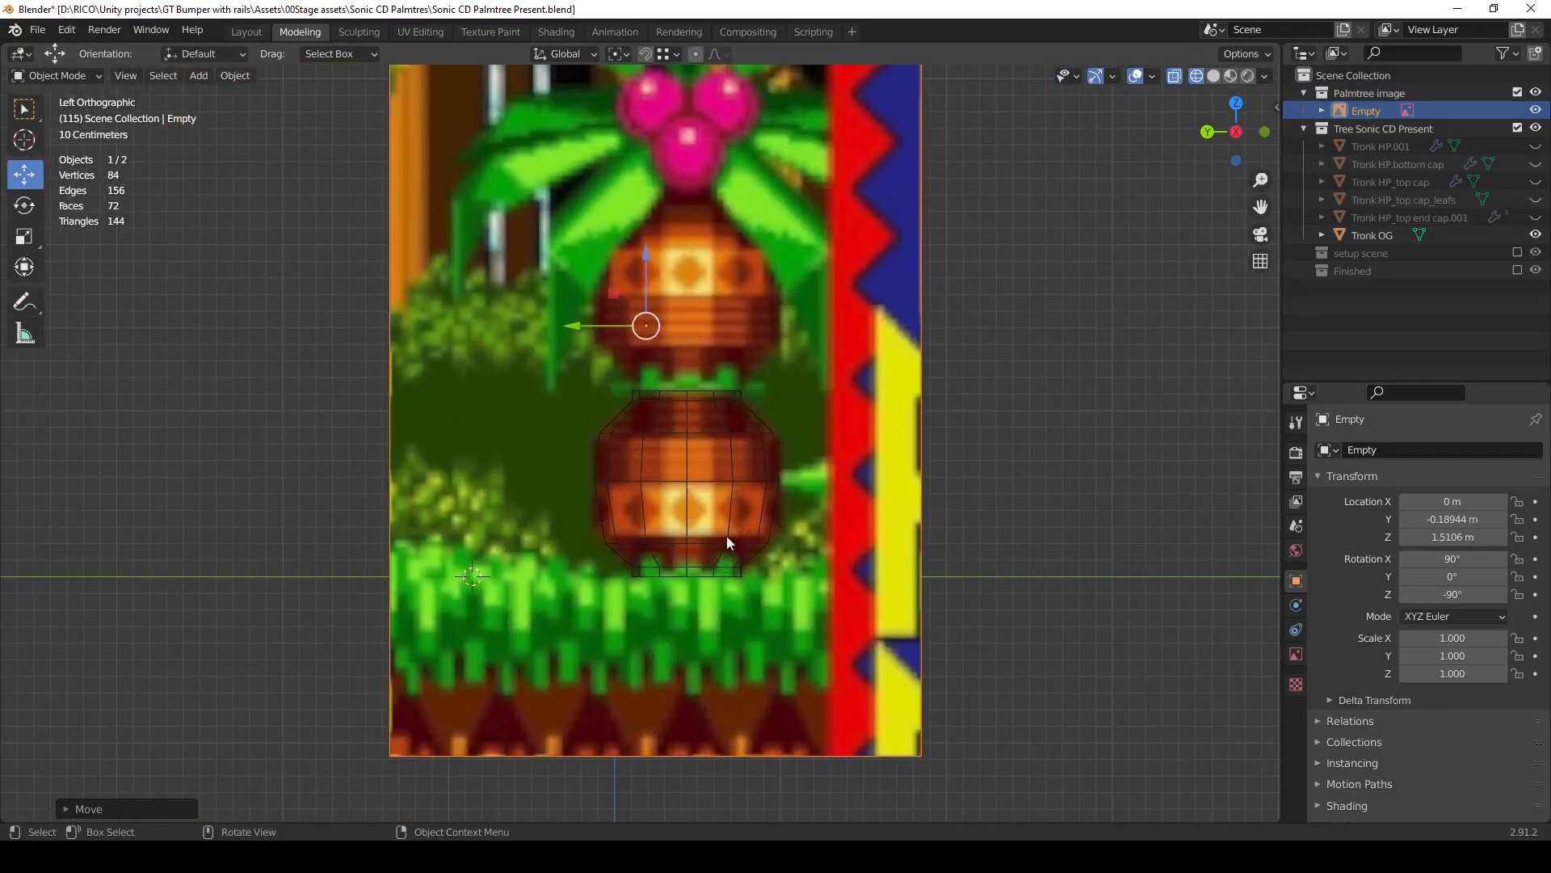
mouse_move(696, 506)
middle_down()
mouse_move(620, 498)
mouse_move(675, 497)
middle_up()
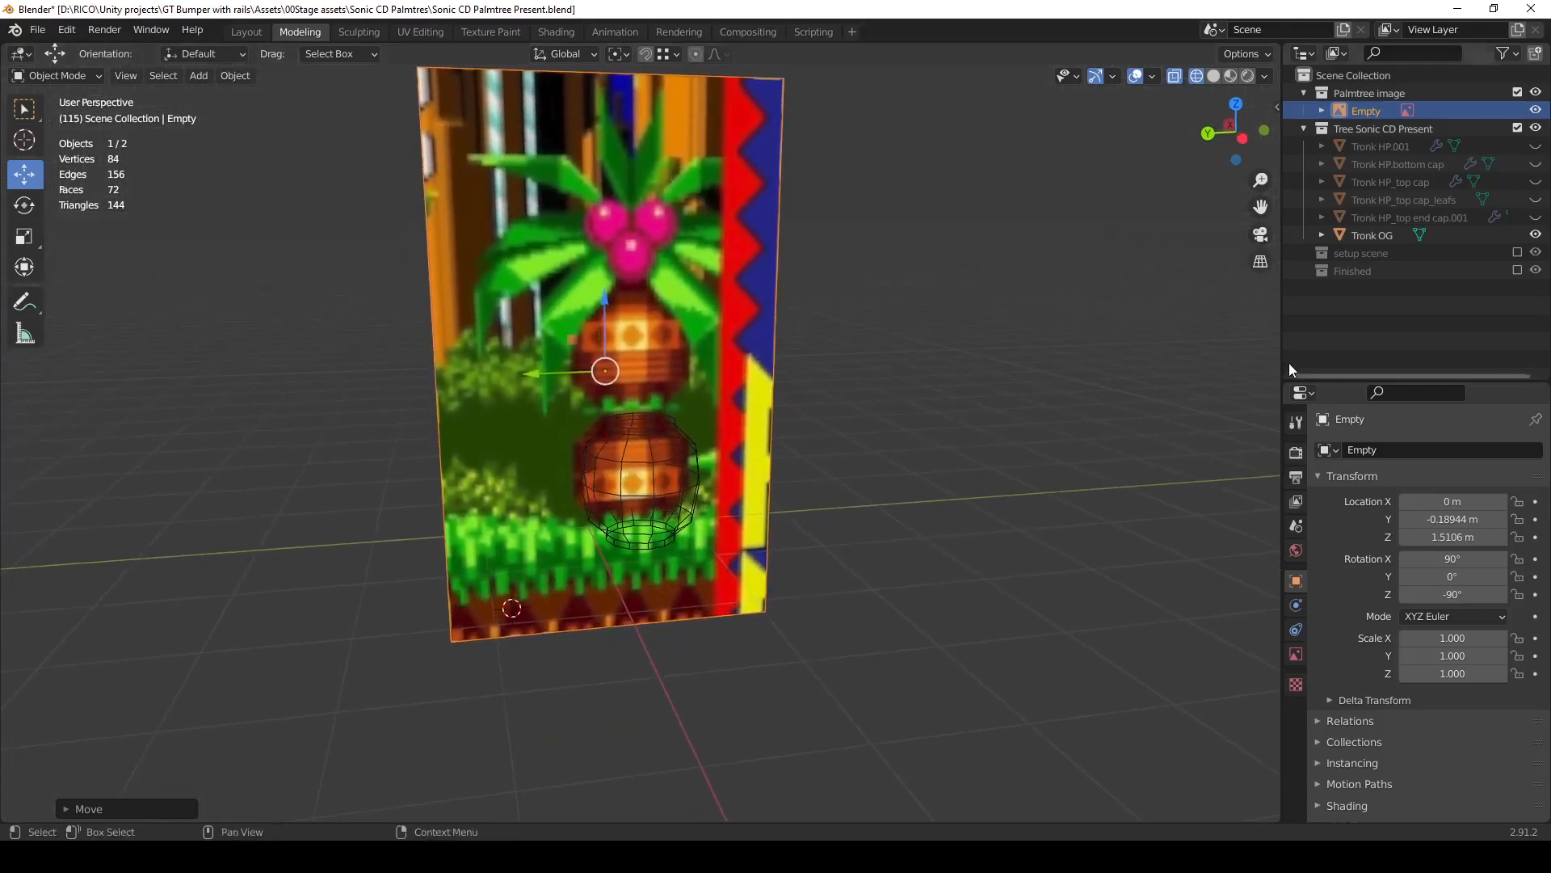
Show and hide Tronk HP_top end cap.001, Tronk HP_top cap and Tronk HP.bottom cap one after another.
click(1536, 218)
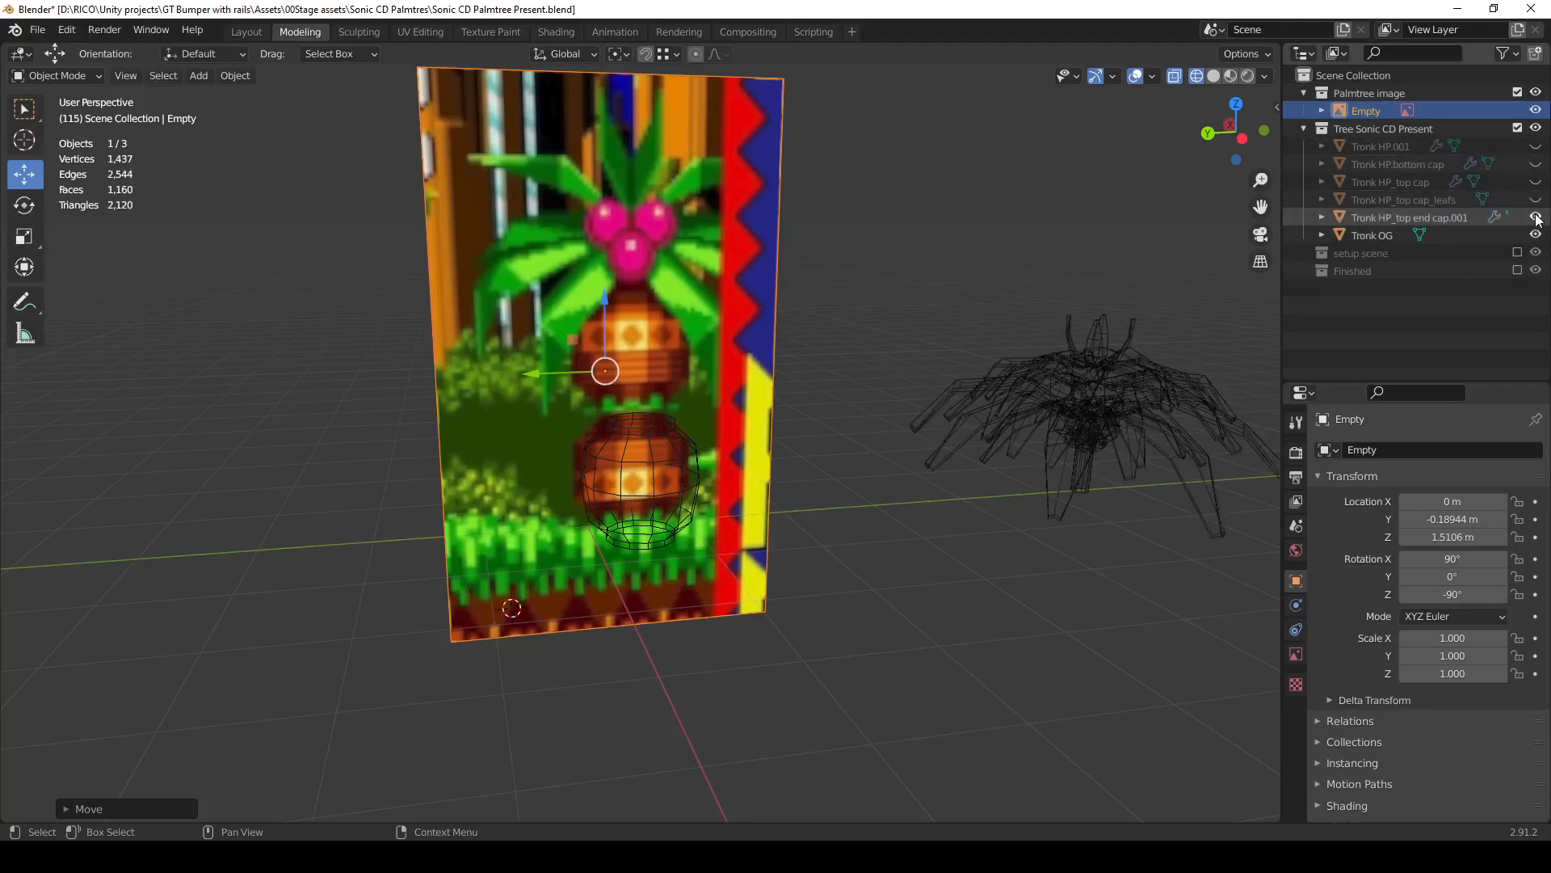
click(1536, 218)
click(1536, 181)
click(1536, 182)
click(1536, 164)
click(1536, 164)
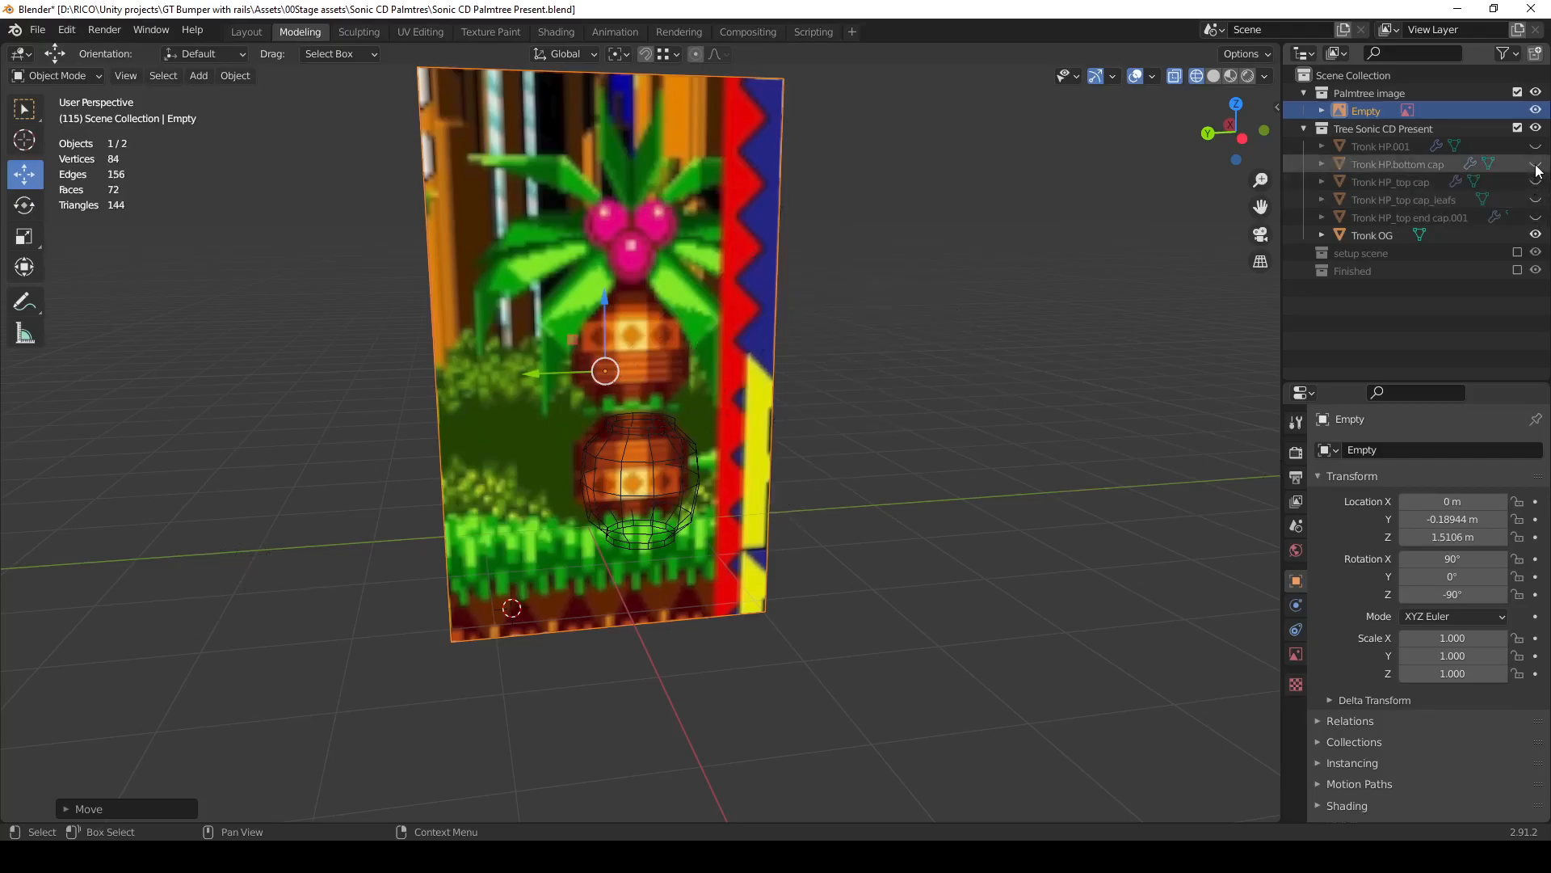
Show Tronk HP.001 in solid shading with the viewport display of its Array, Subdivision and Mirror modifiers turned off.
click(1536, 146)
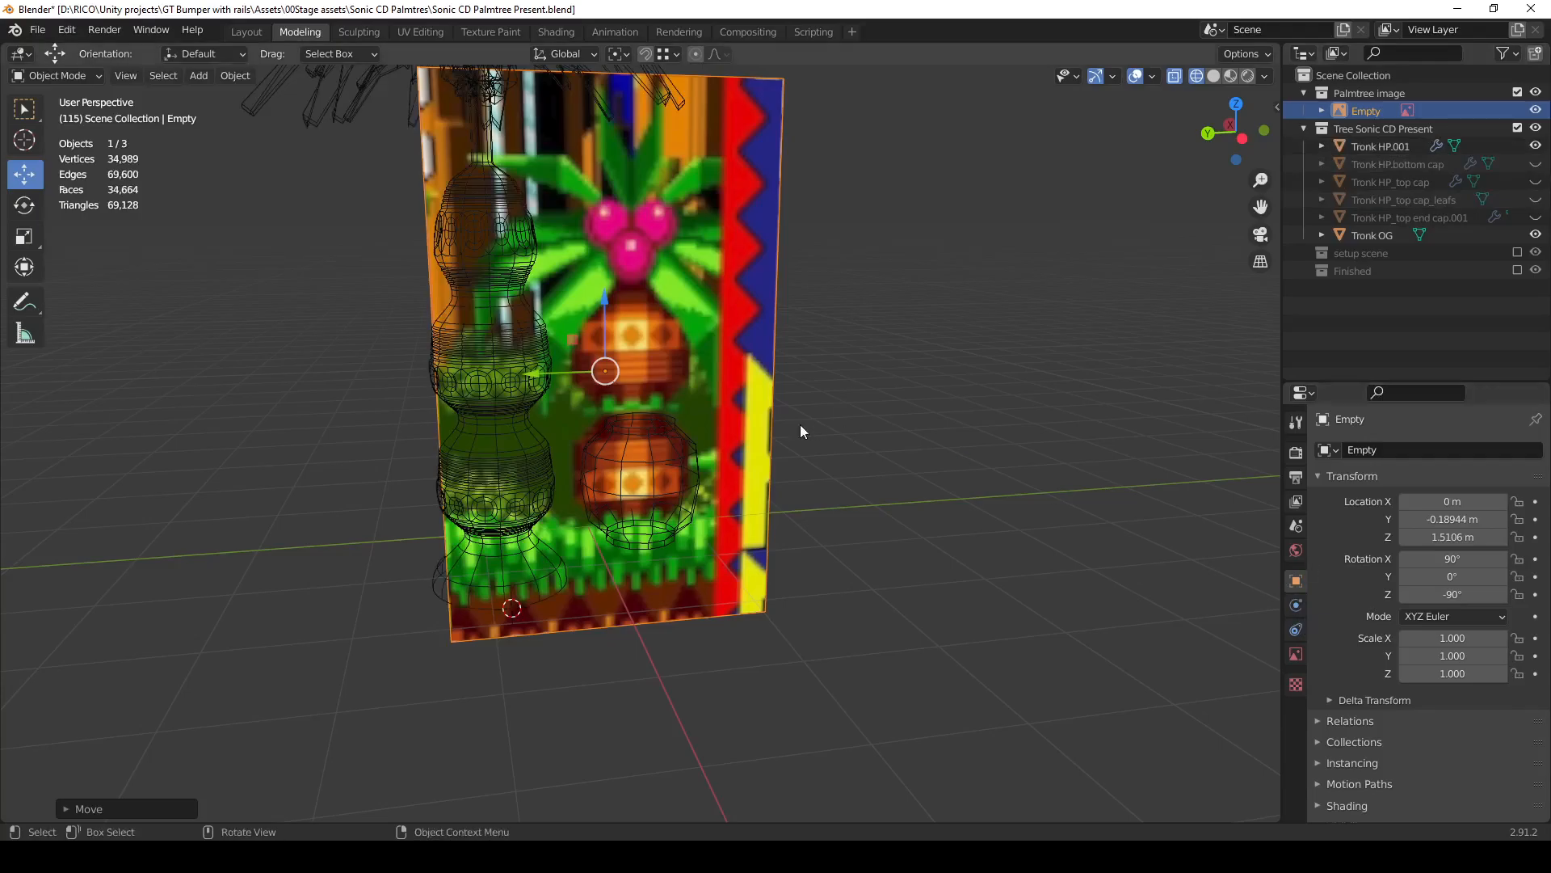
click(516, 387)
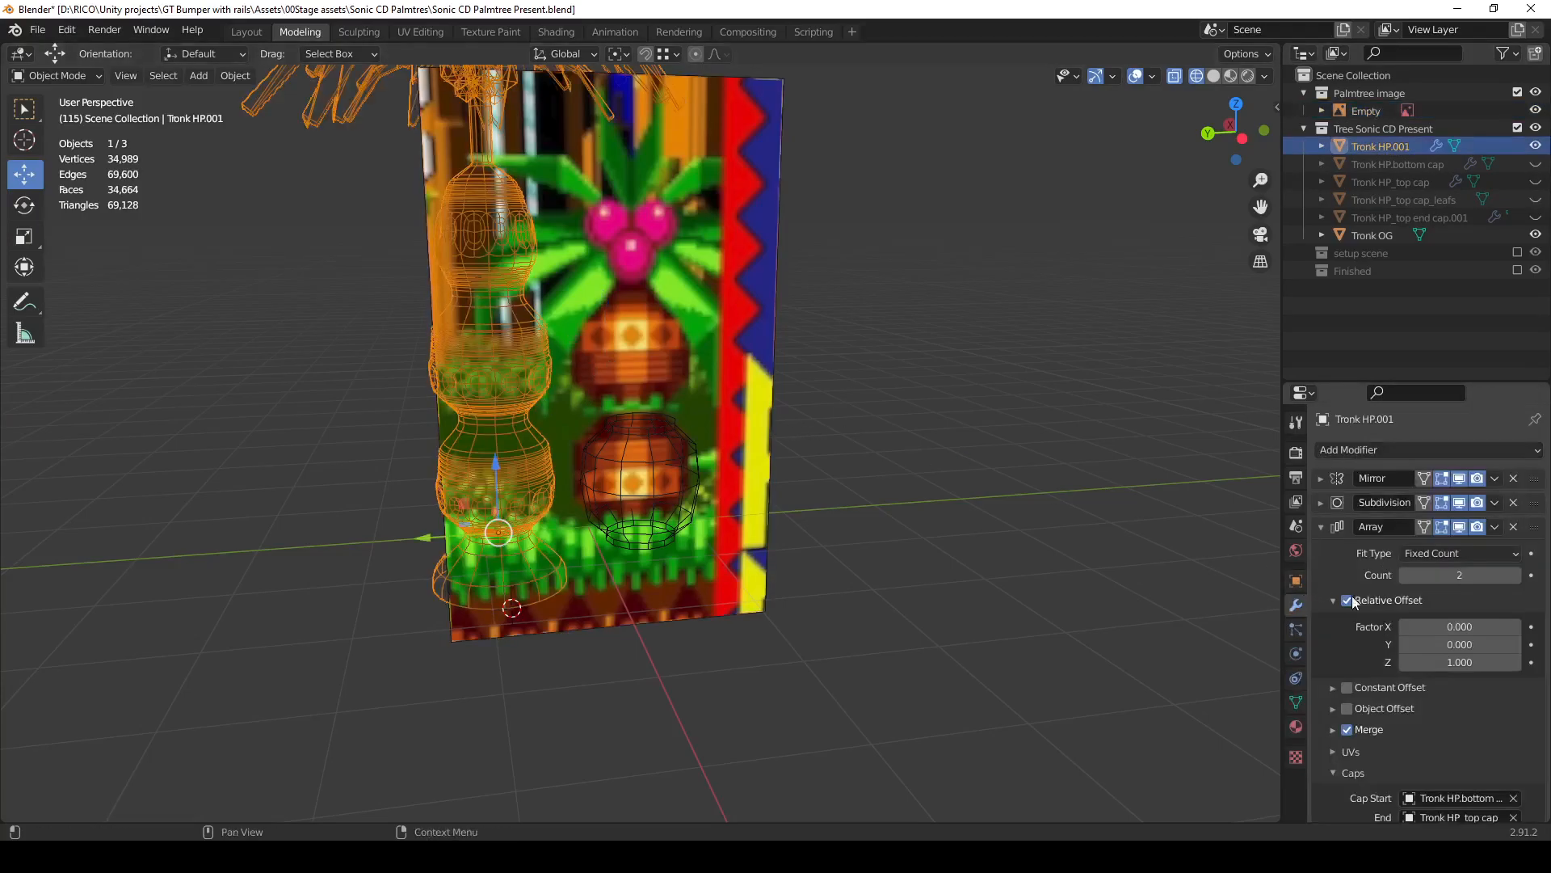
click(1459, 527)
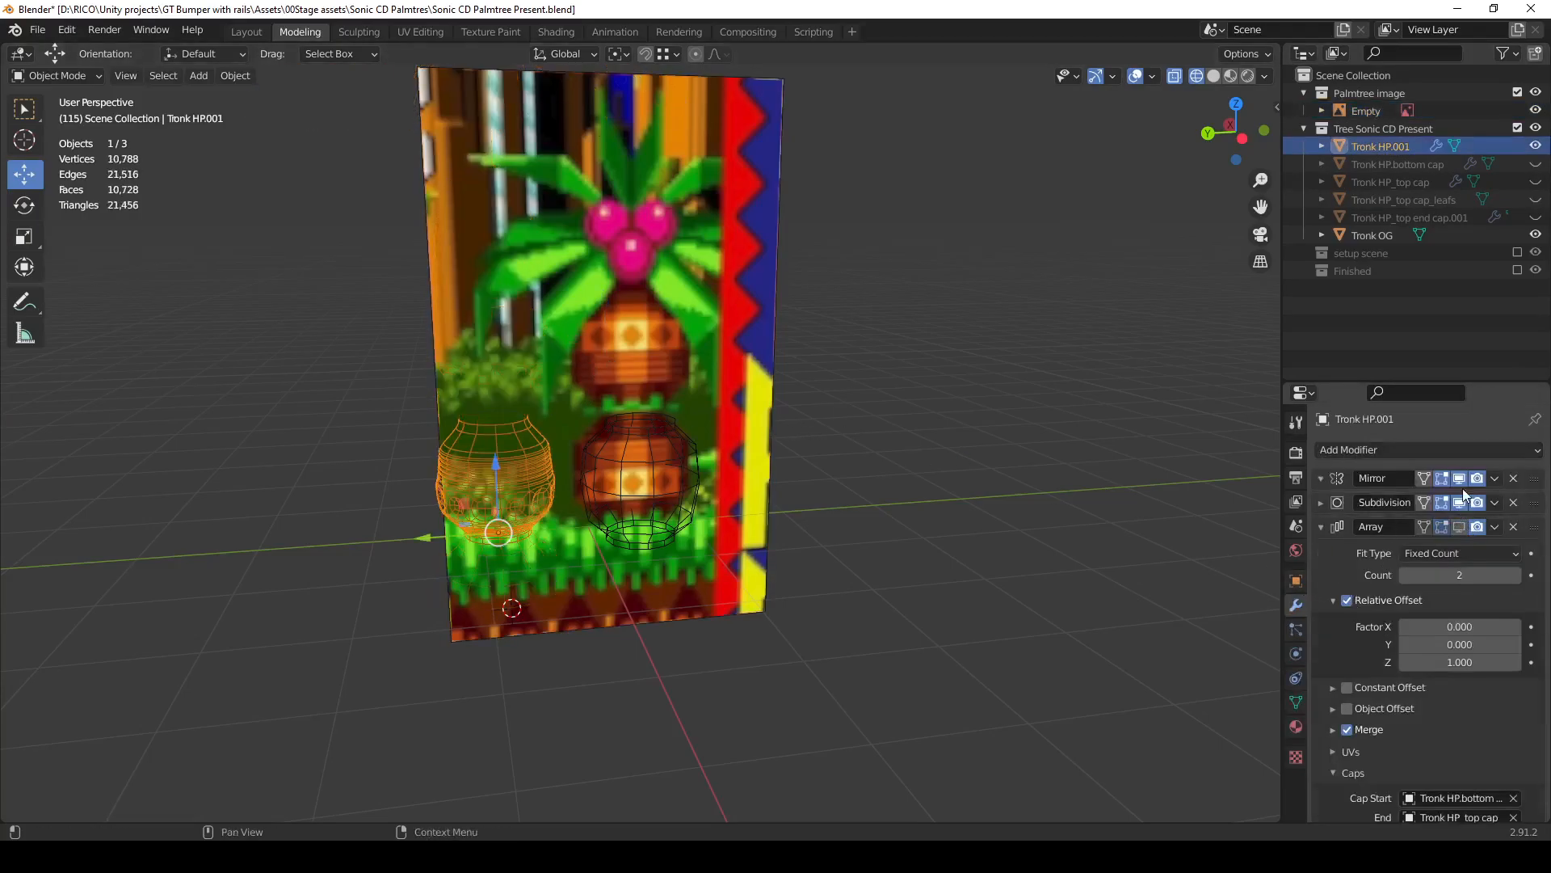
click(1459, 657)
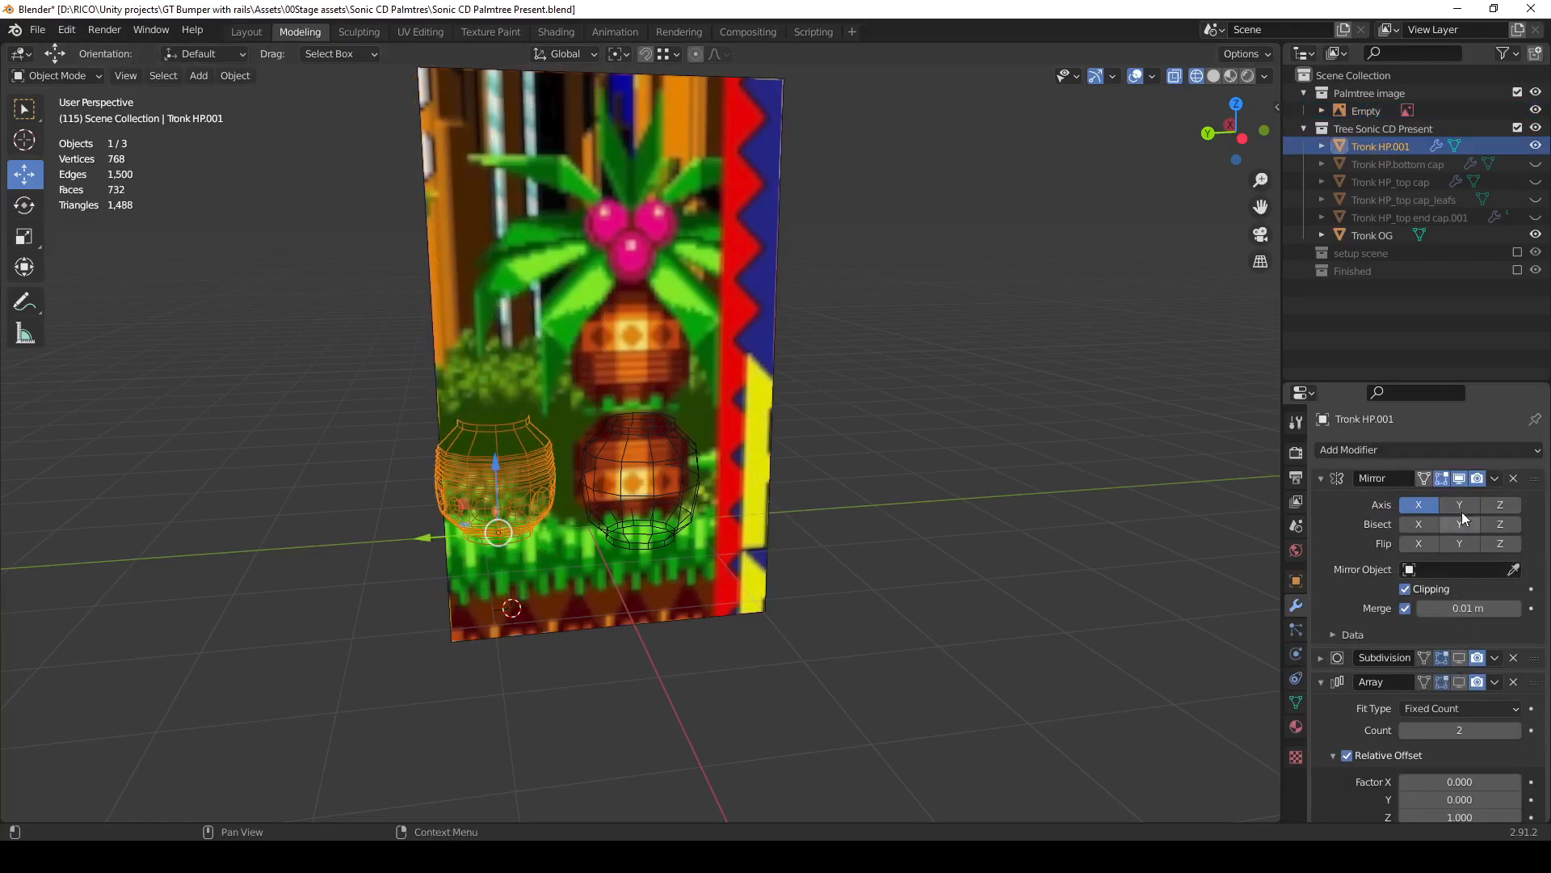
click(1460, 480)
click(1212, 77)
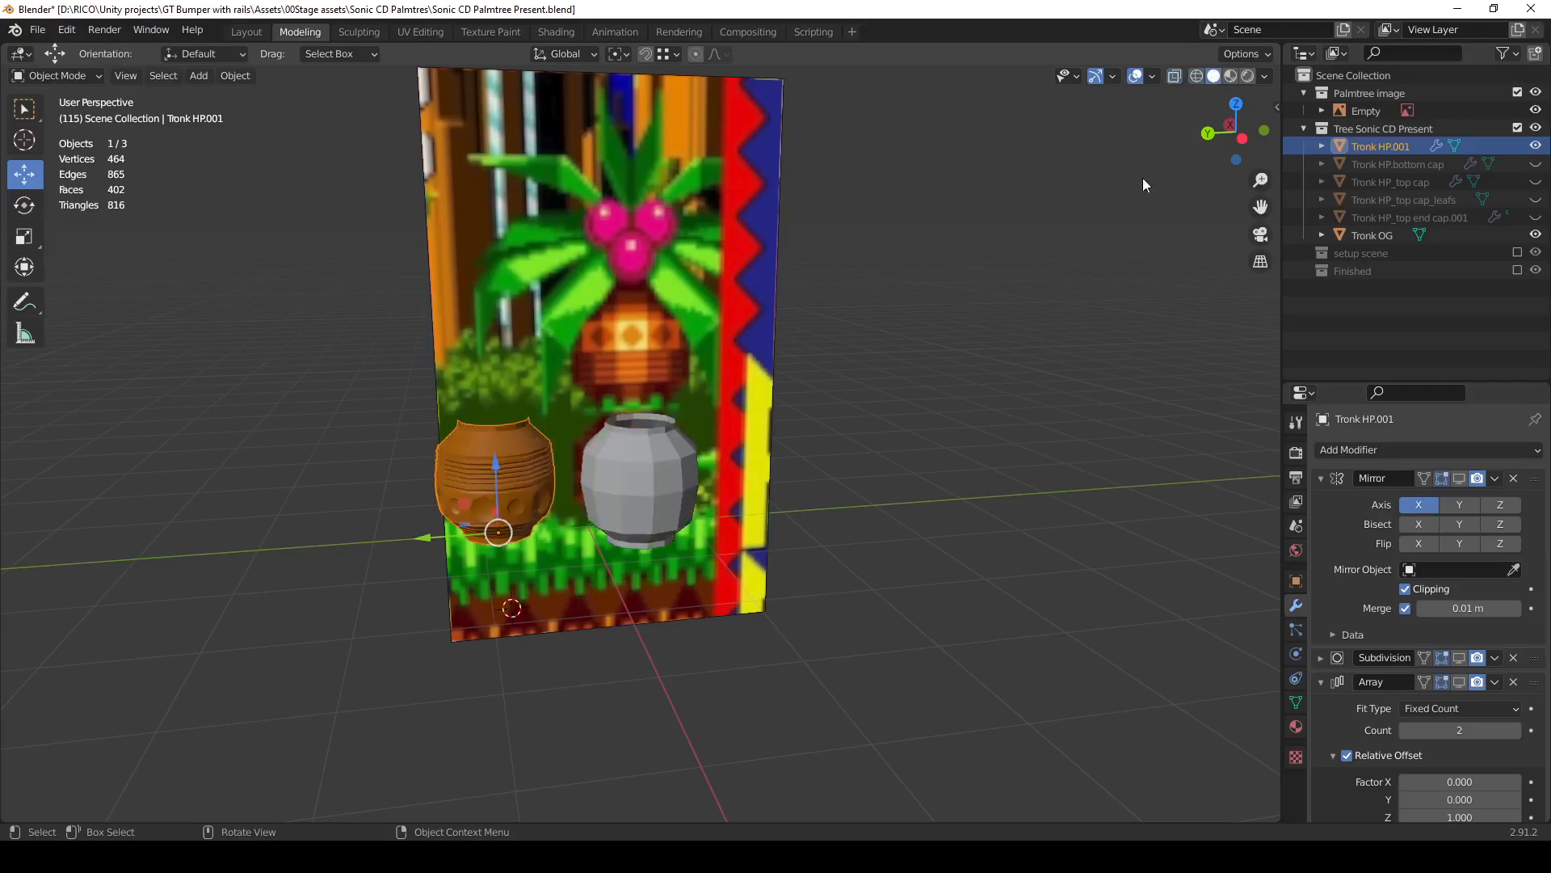
Enter Edit Mode on Tronk HP.001 and hide the palm tree reference image.
scroll(837, 450, up, 4)
scroll(661, 445, up, 3)
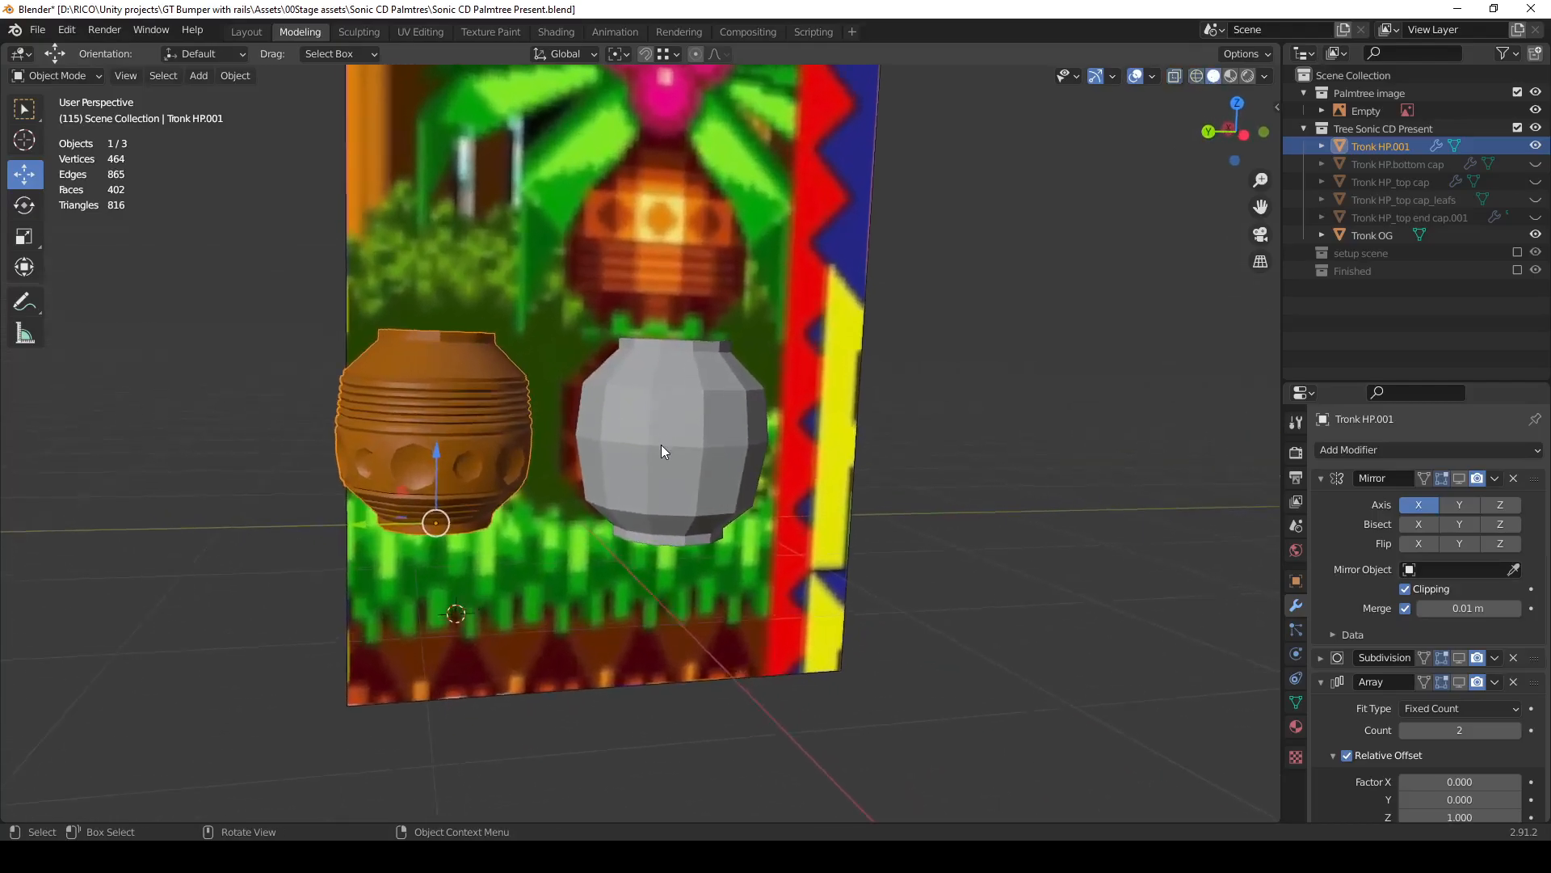
middle_drag(504, 439, 479, 488)
click(482, 480)
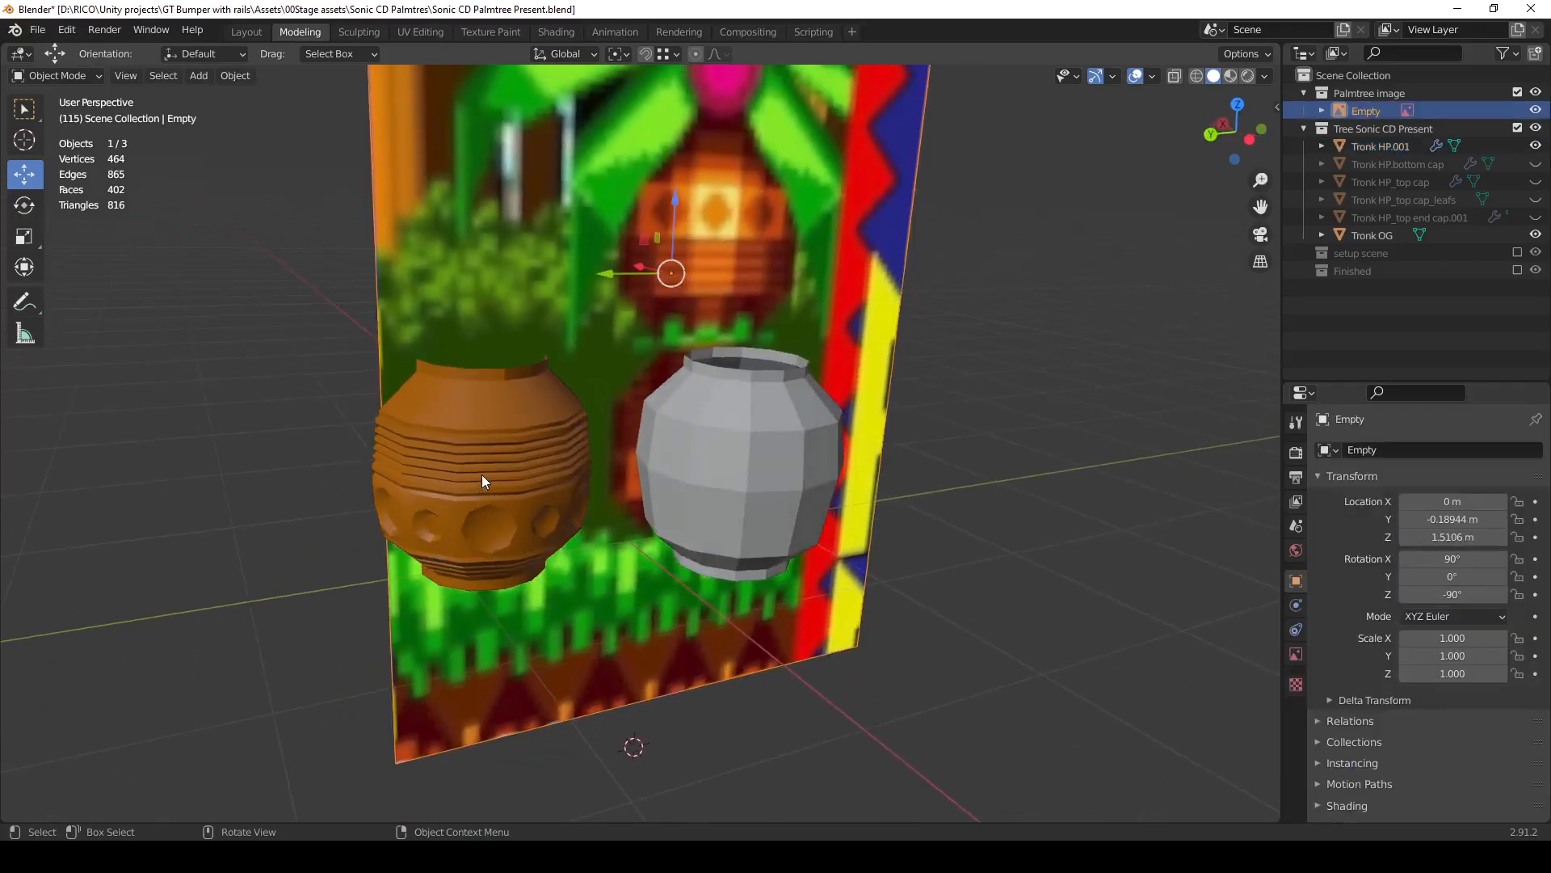
click(501, 449)
key(Tab)
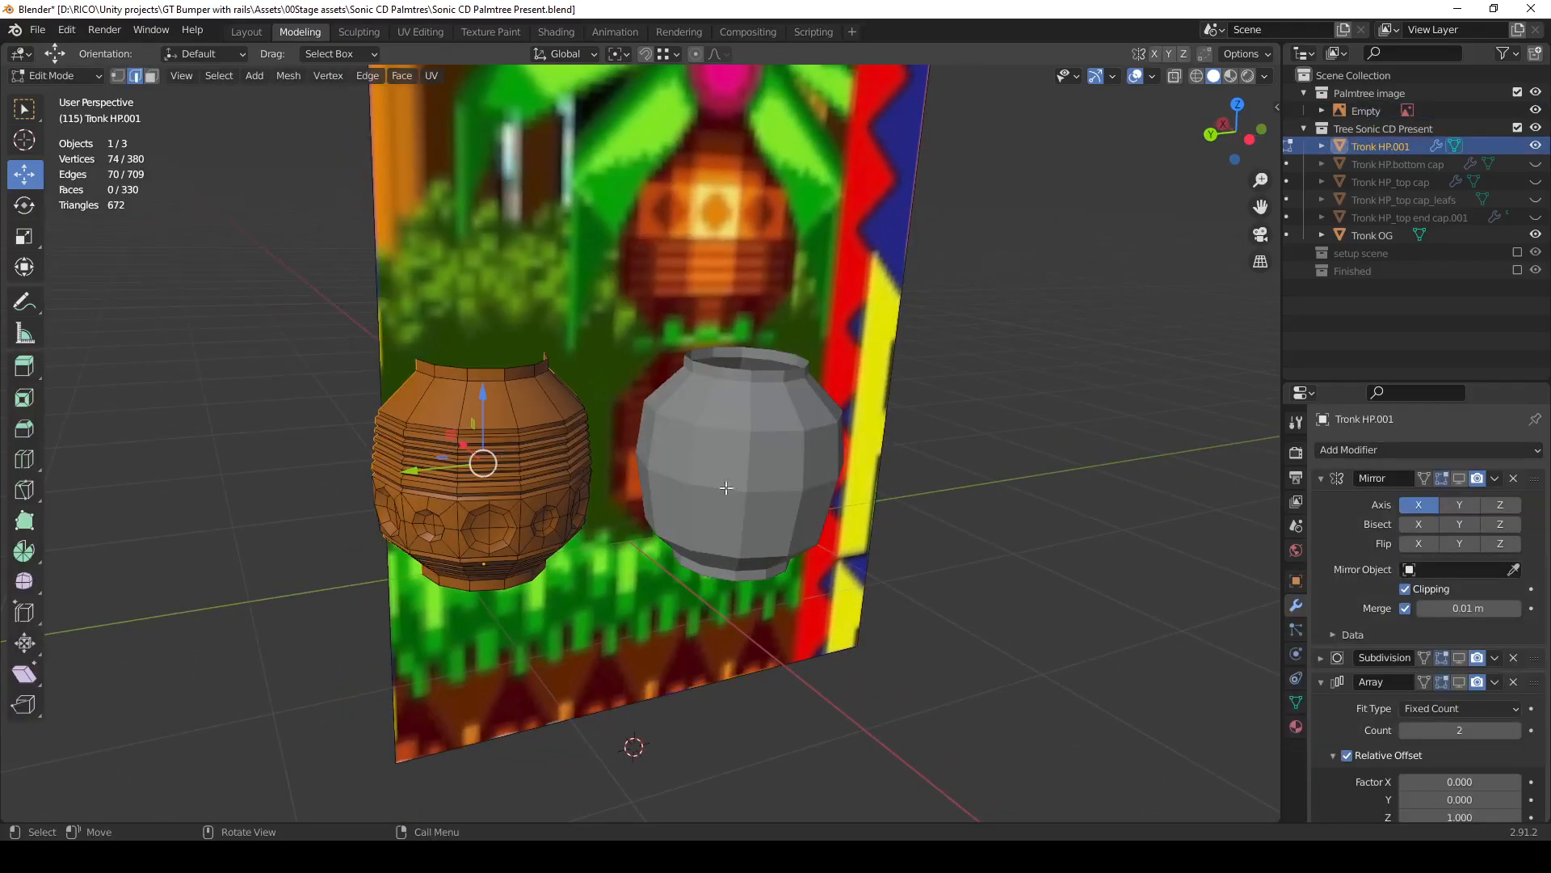
click(1536, 111)
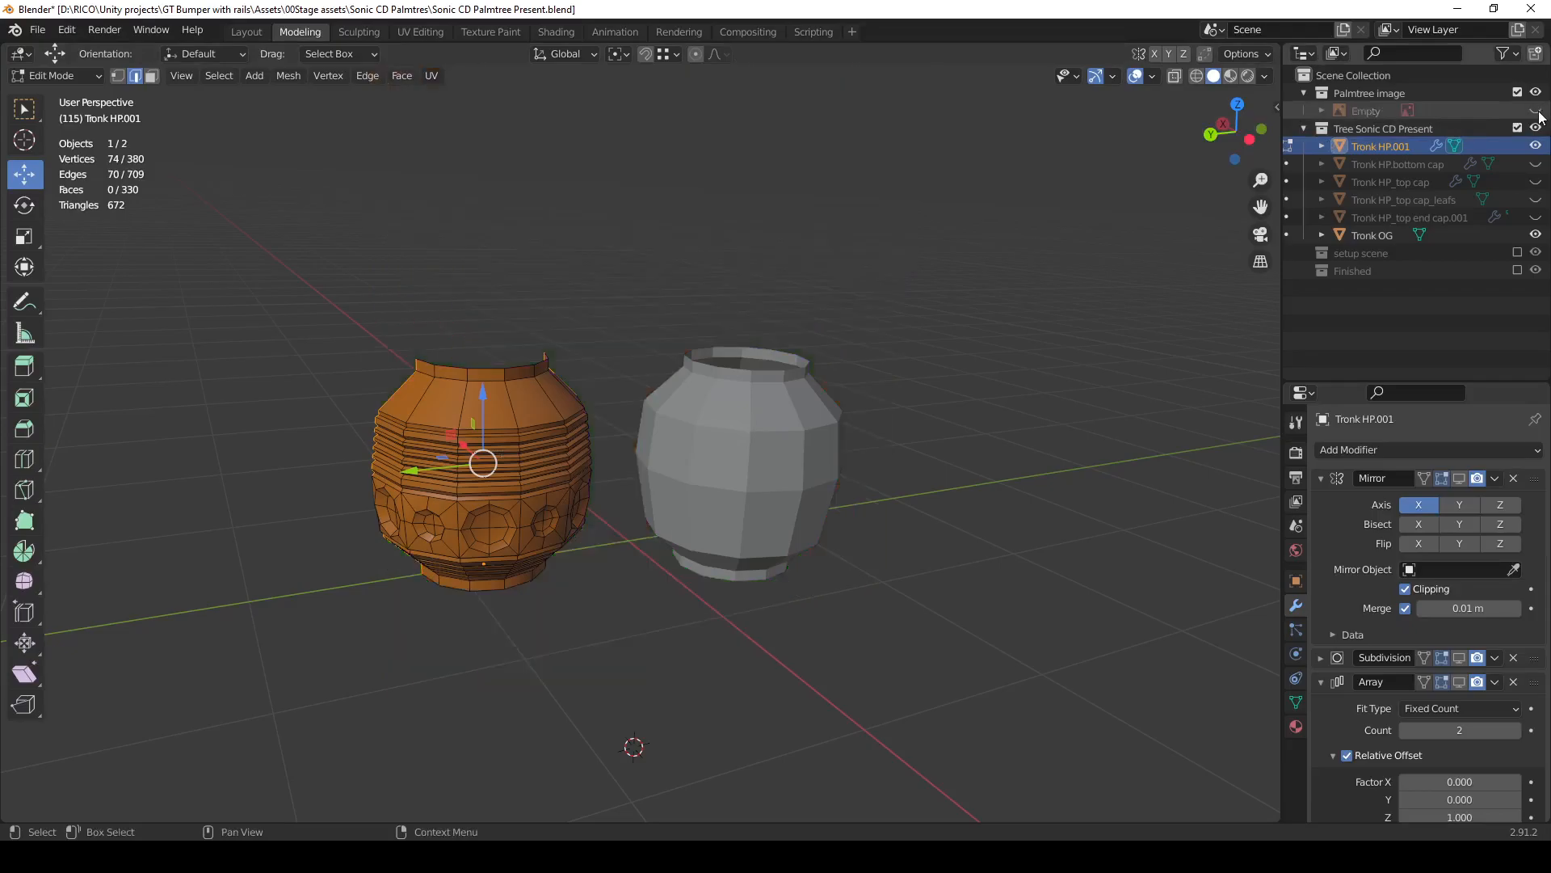
Examine the half mesh of Tronk HP.001, with its carved rings and round dents, beside the plain Tronk OG.
middle_drag(693, 616, 574, 558)
scroll(690, 617, up, 3)
scroll(695, 485, down, 3)
middle_drag(695, 404, 854, 544)
middle_drag(725, 529, 691, 429)
scroll(664, 460, up, 5)
scroll(664, 460, up, 2)
middle_drag(454, 215, 483, 223)
middle_drag(626, 275, 1236, 461)
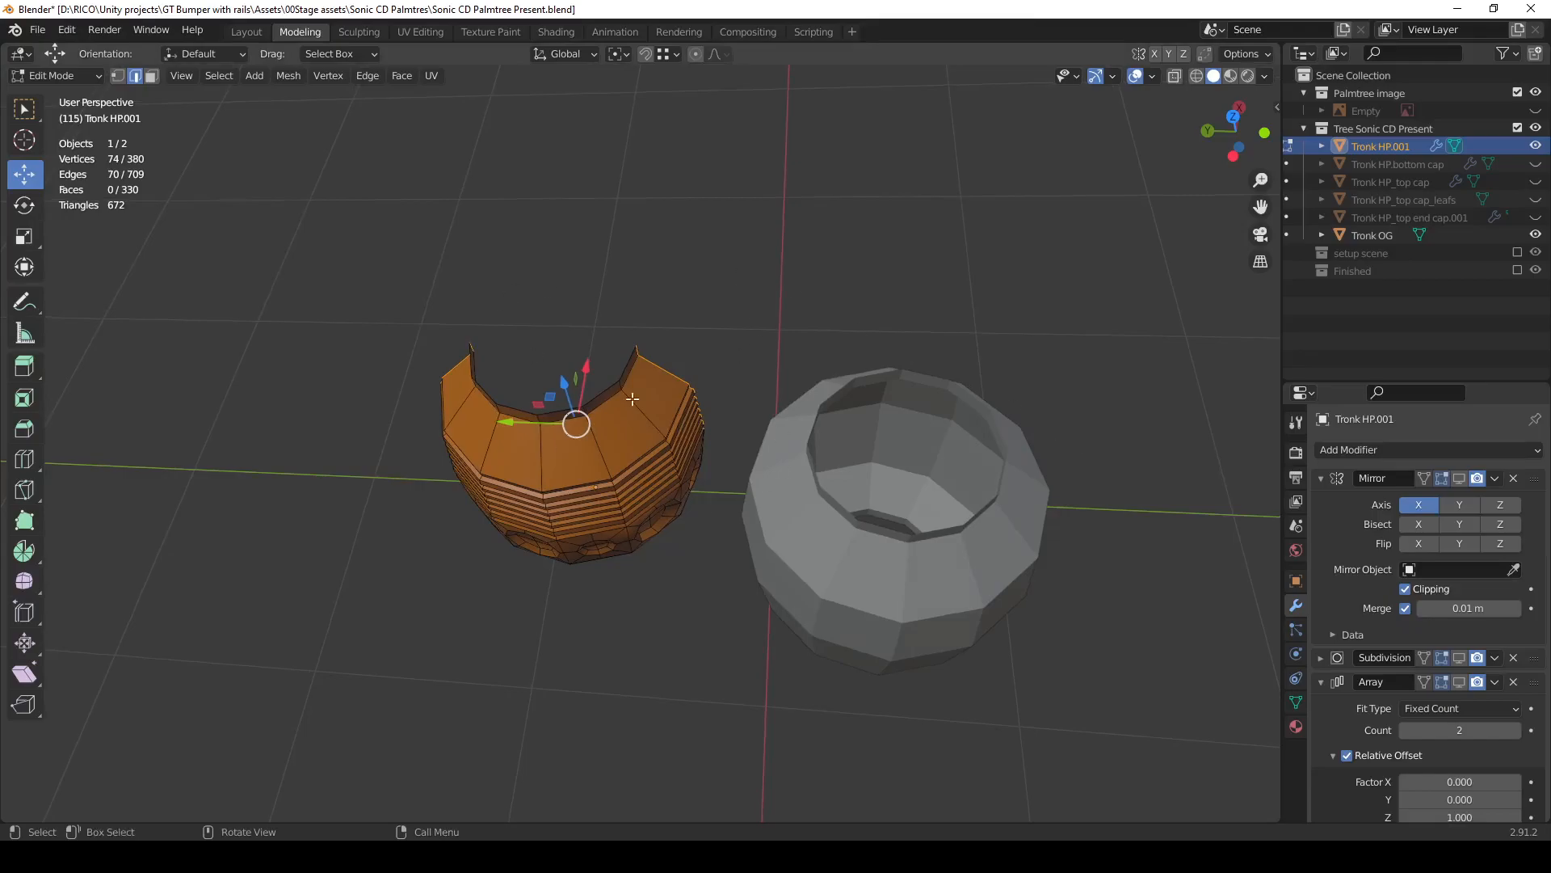
middle_drag(649, 501, 683, 465)
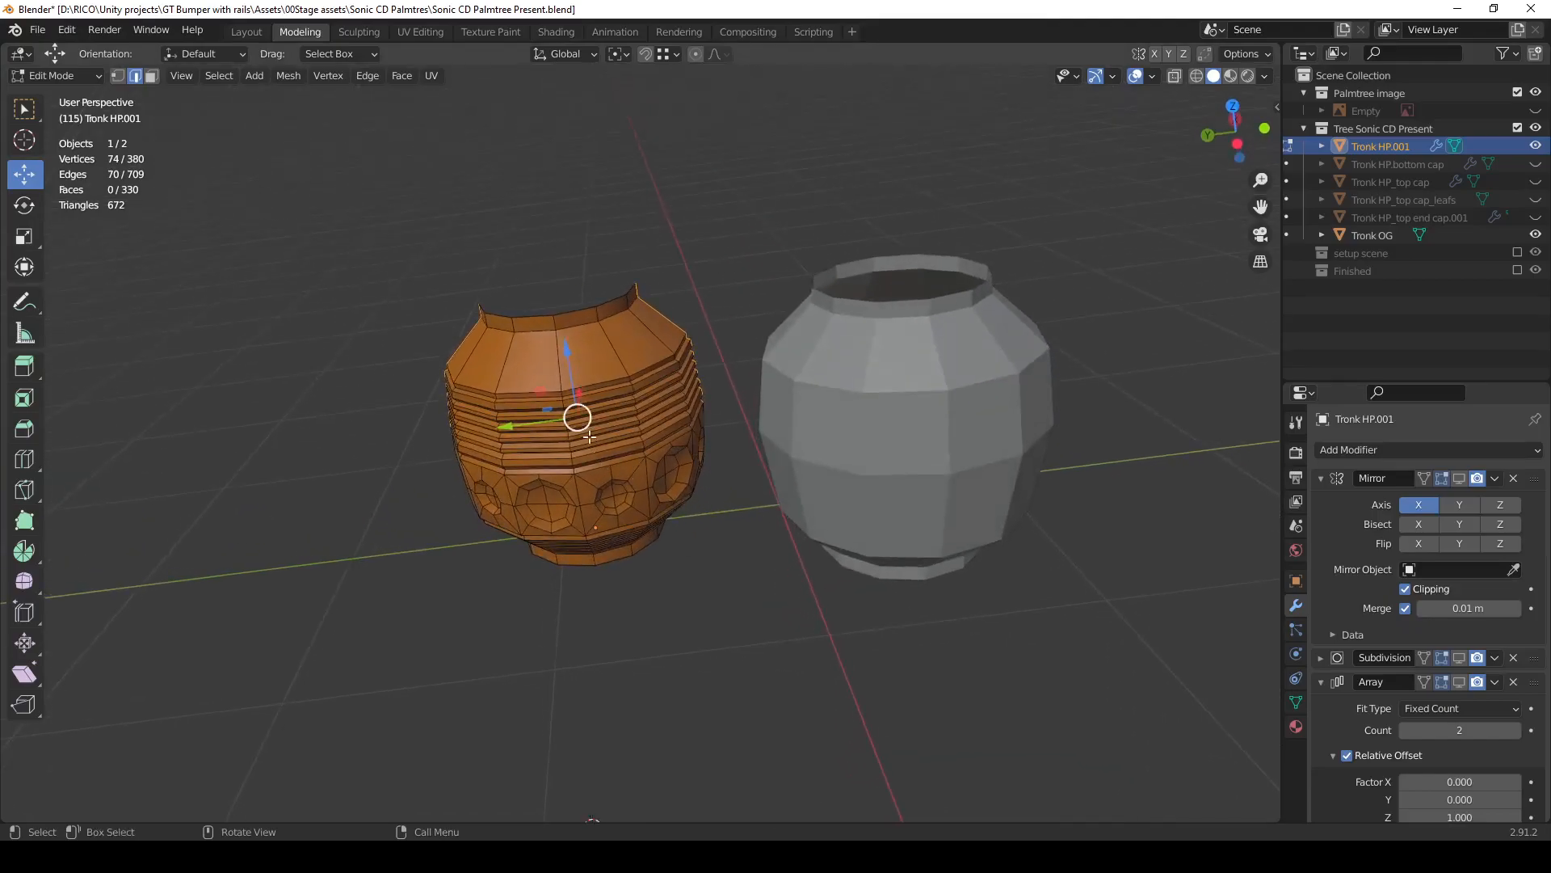
scroll(593, 434, up, 5)
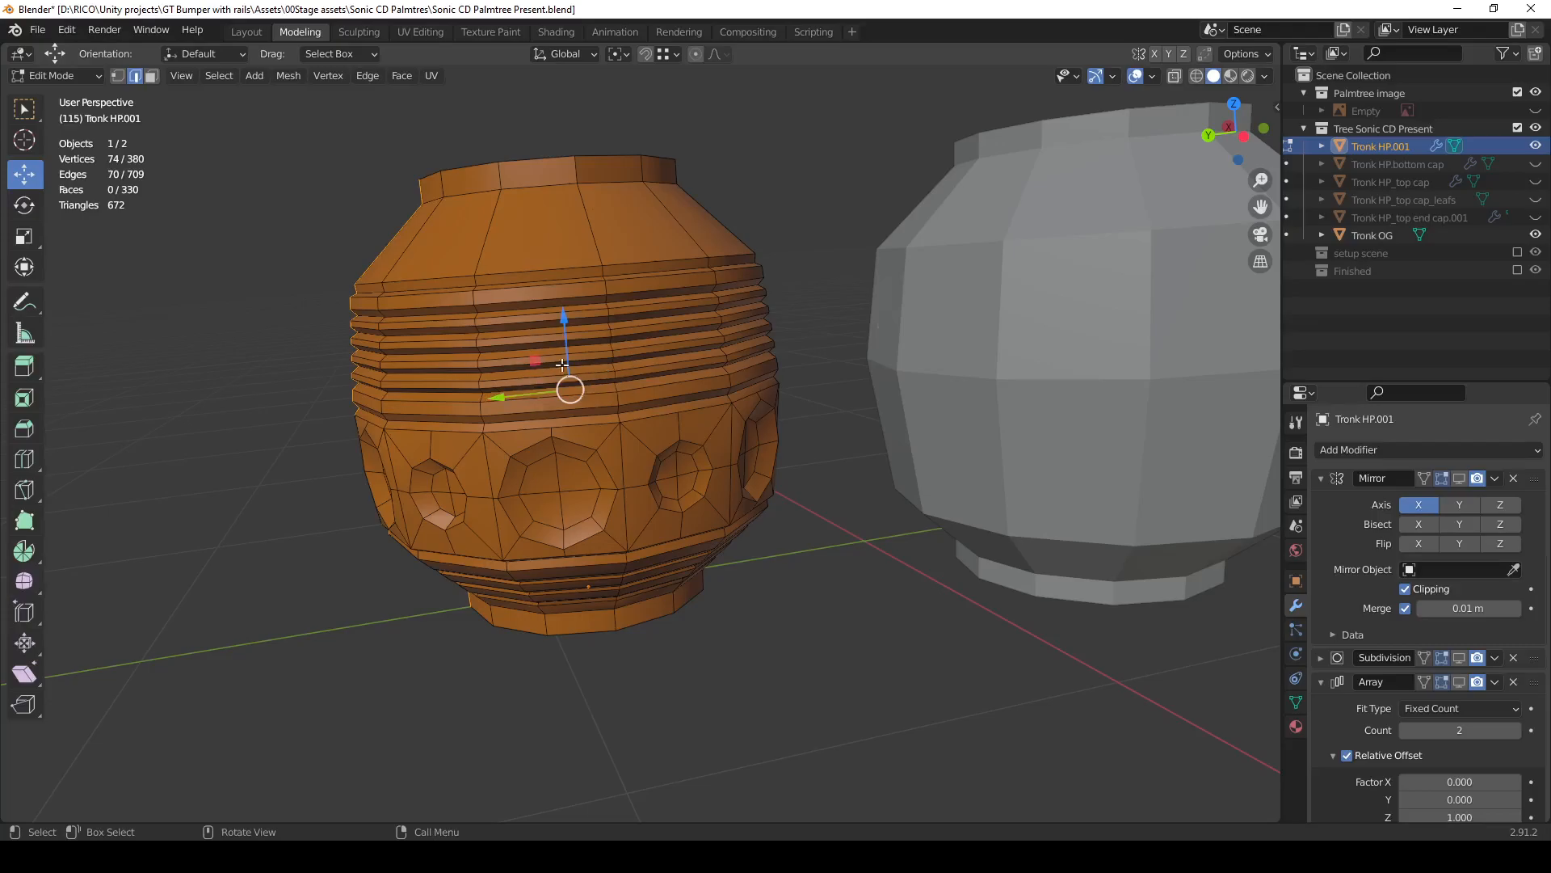
scroll(625, 381, down, 5)
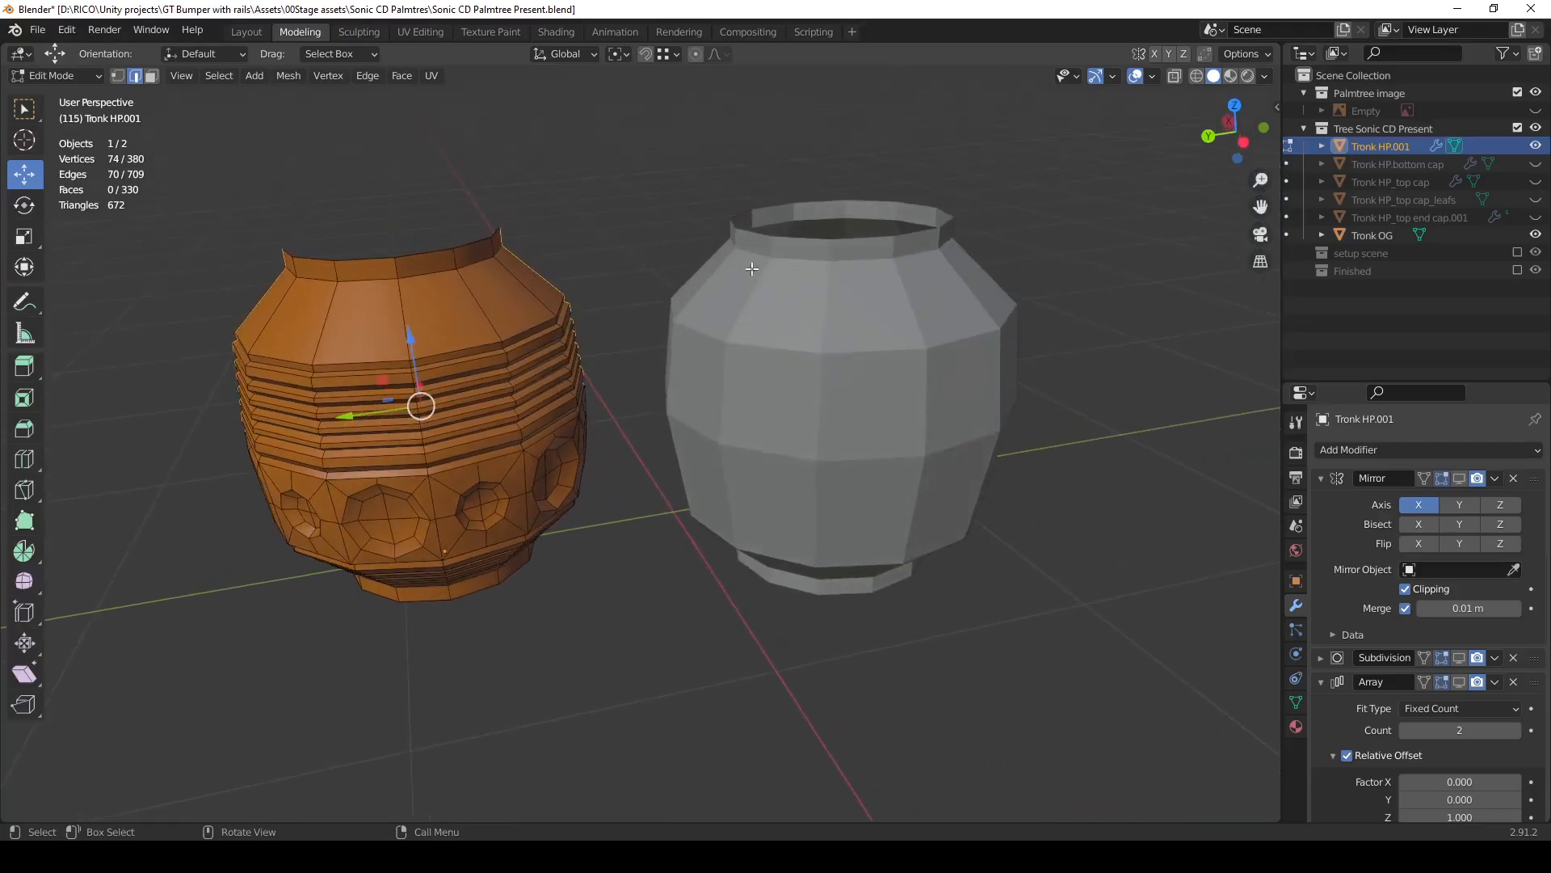
Select a single face on the smooth upper shoulder of Tronk HP.001 in face select mode.
scroll(888, 357, up, 2)
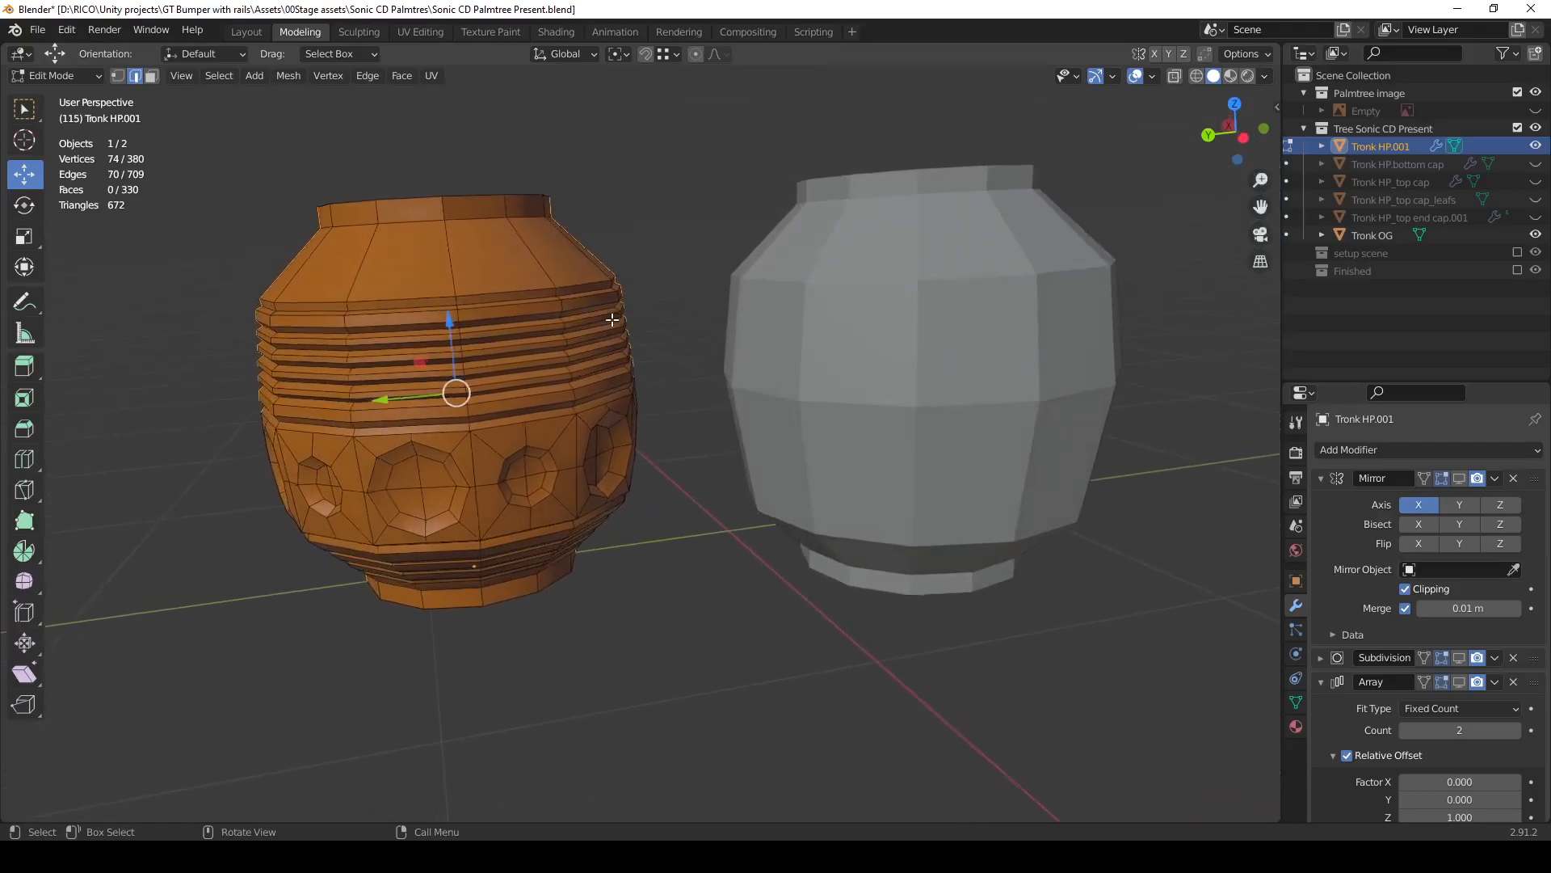
middle_drag(536, 410, 664, 374)
middle_drag(594, 671, 637, 356)
scroll(485, 413, up, 1)
middle_drag(471, 419, 425, 235)
middle_drag(559, 298, 594, 294)
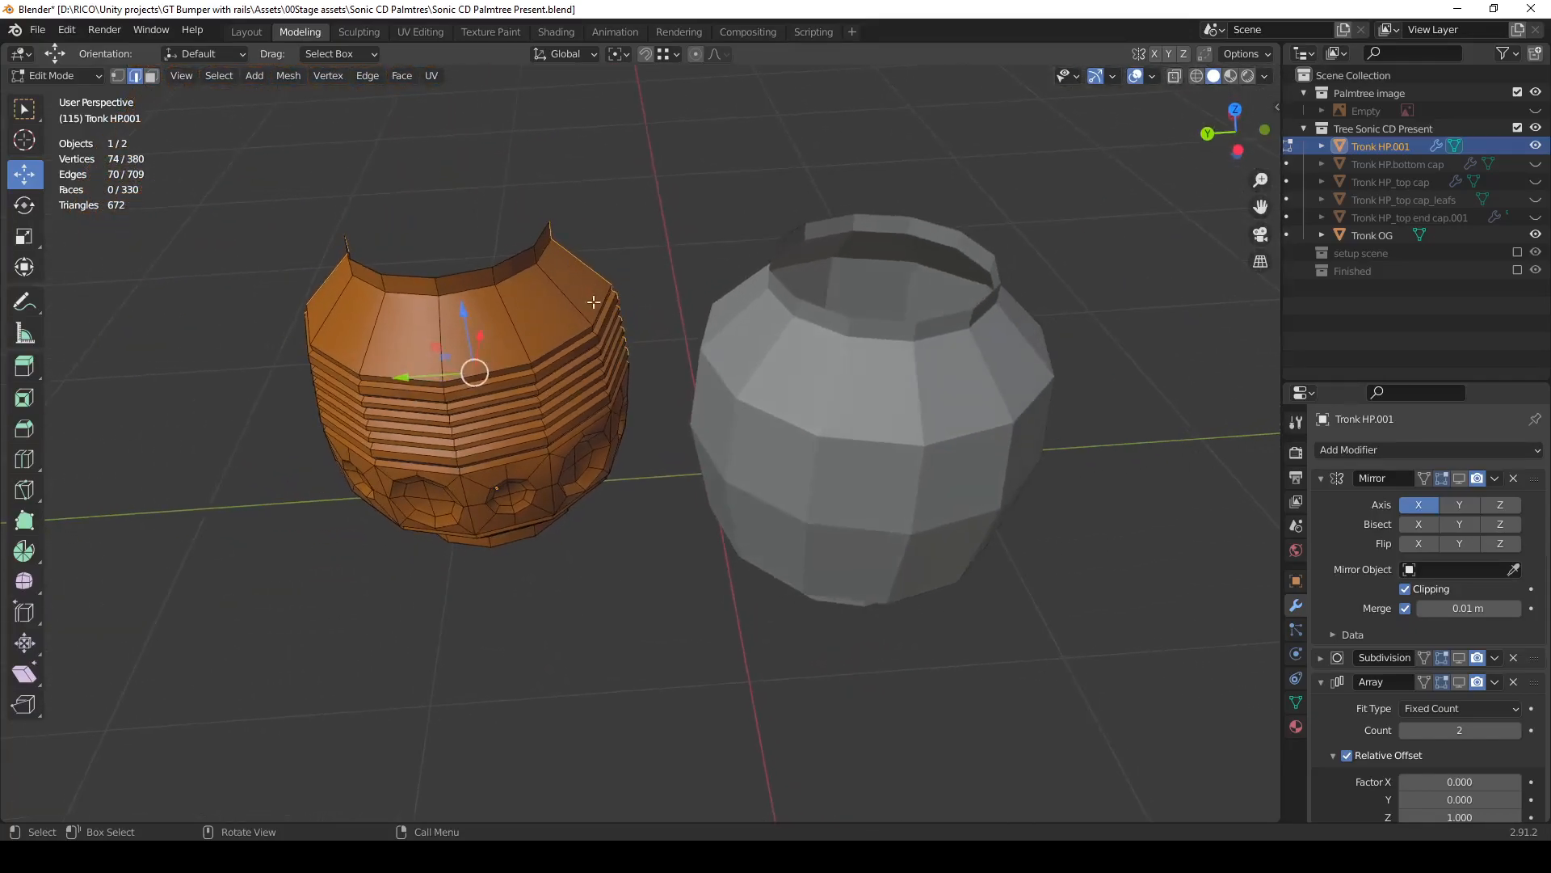
scroll(527, 351, up, 3)
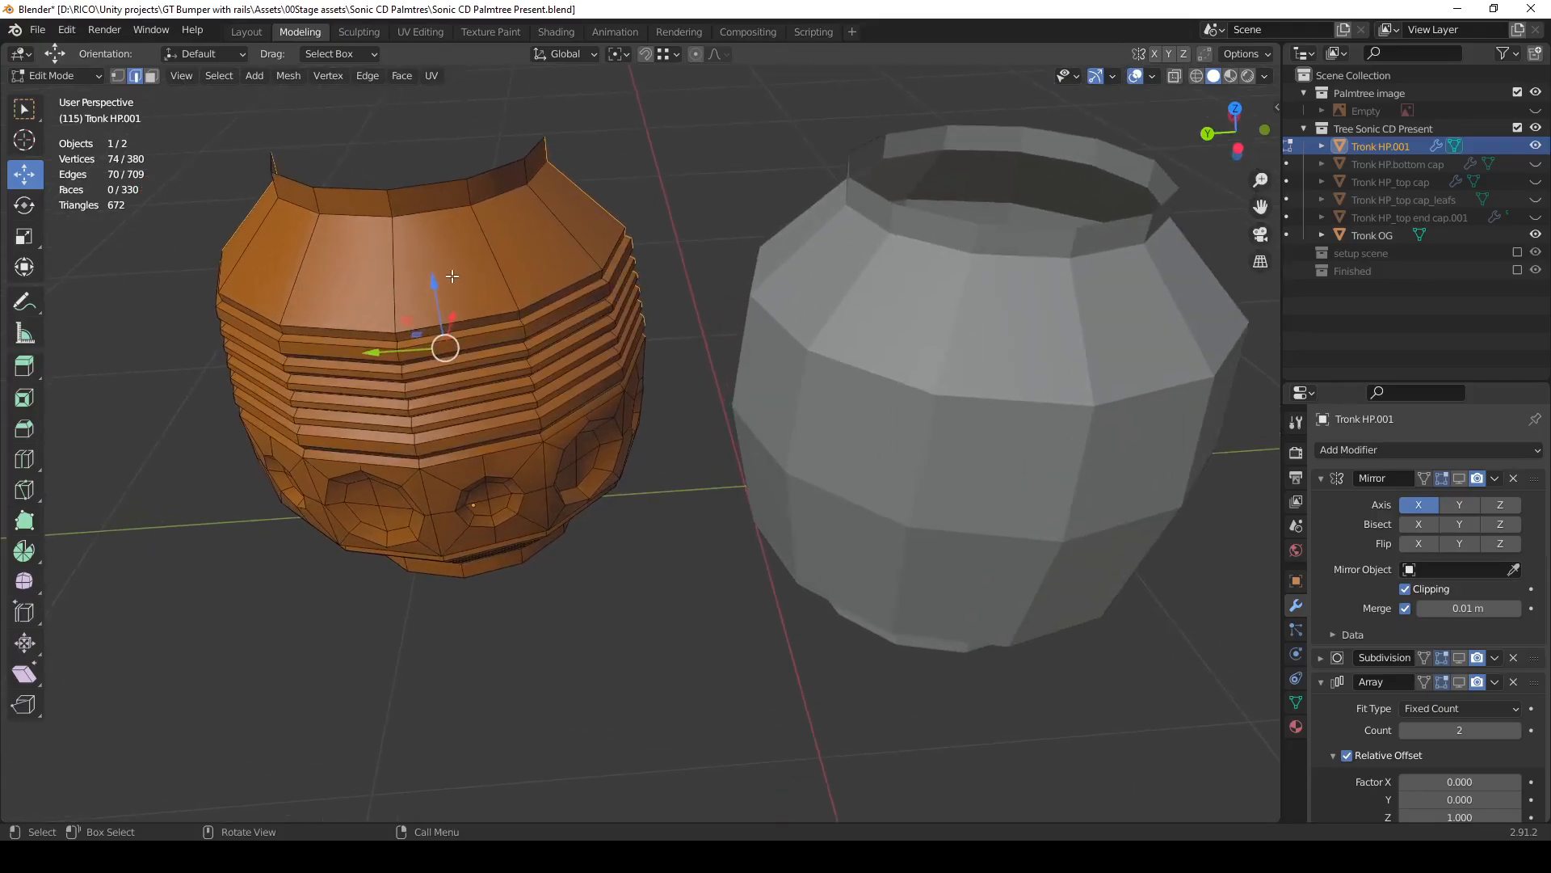
key(3)
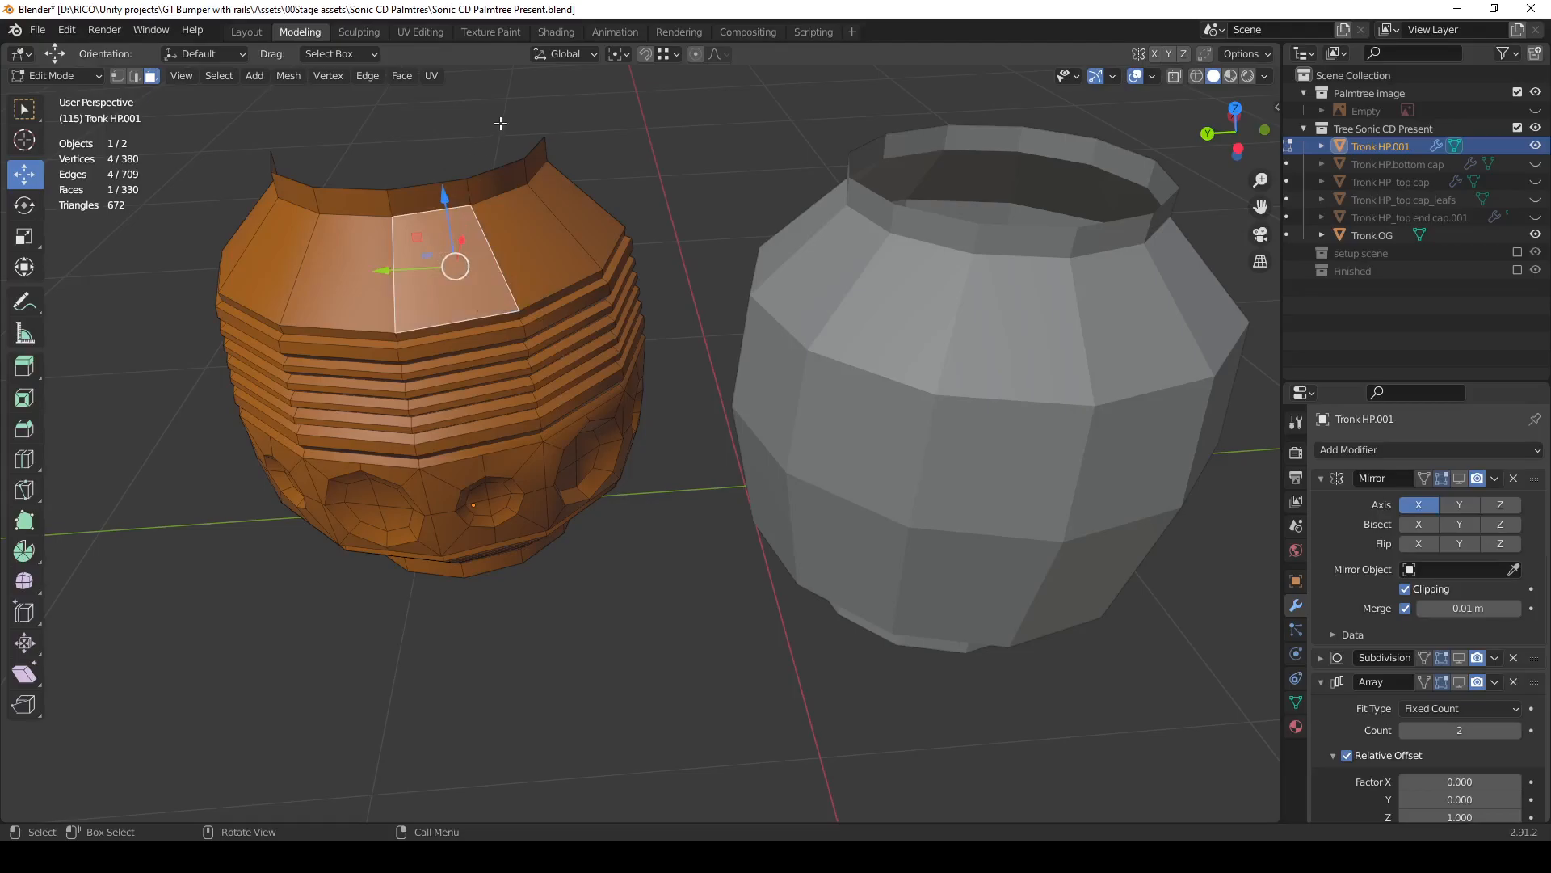
Compare the grooves and round dents of the Tronk HP.001 mesh with the plain surface of Tronk OG from several angles.
middle_drag(466, 286, 606, 411)
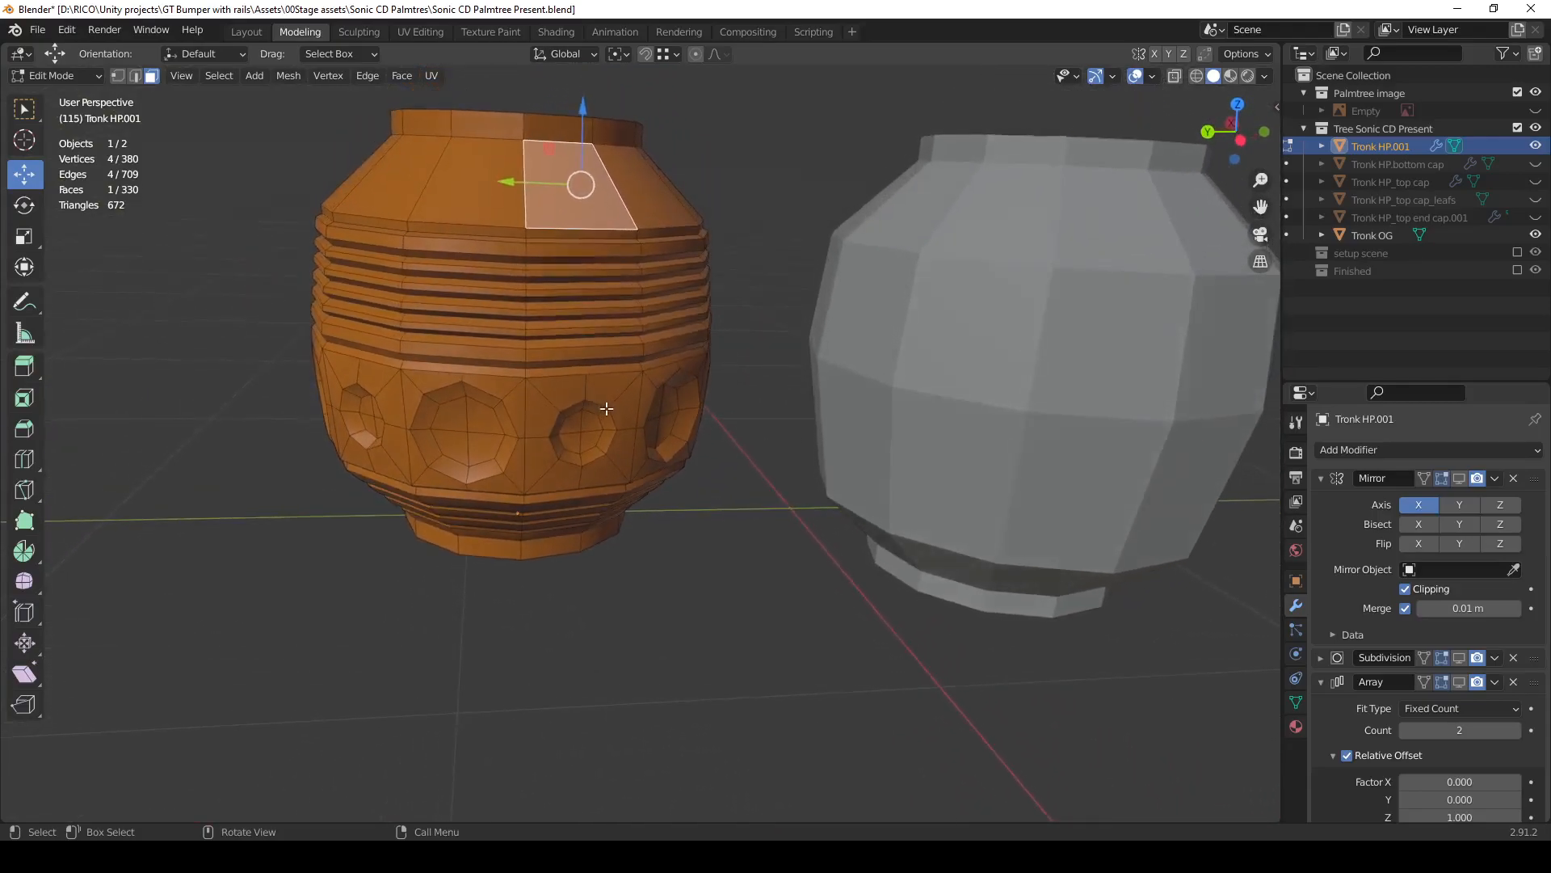
middle_drag(485, 434, 346, 326)
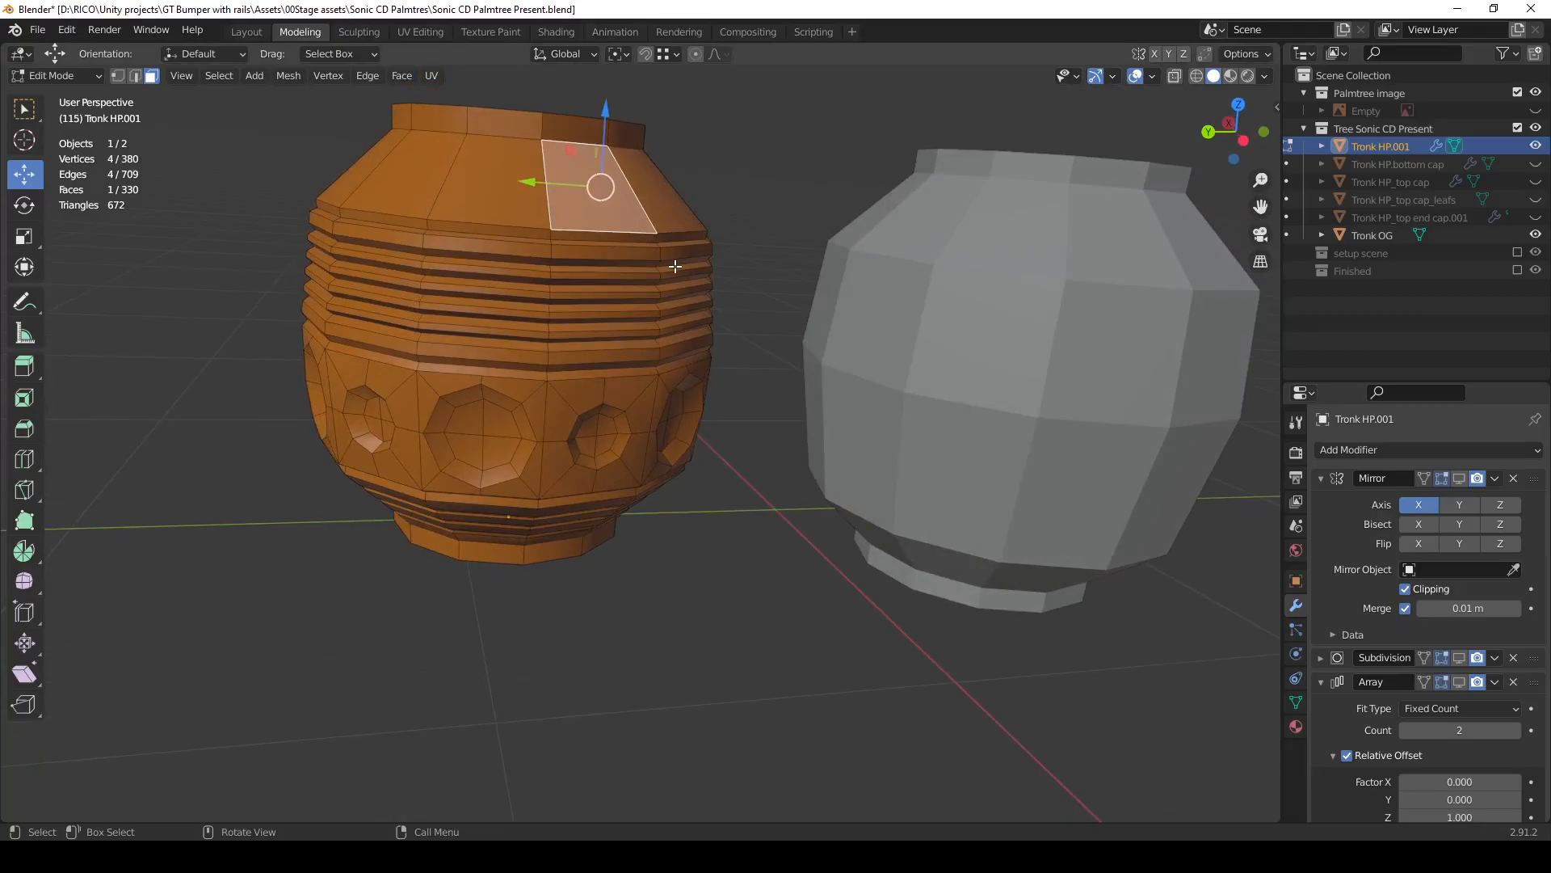
middle_drag(675, 267, 437, 264)
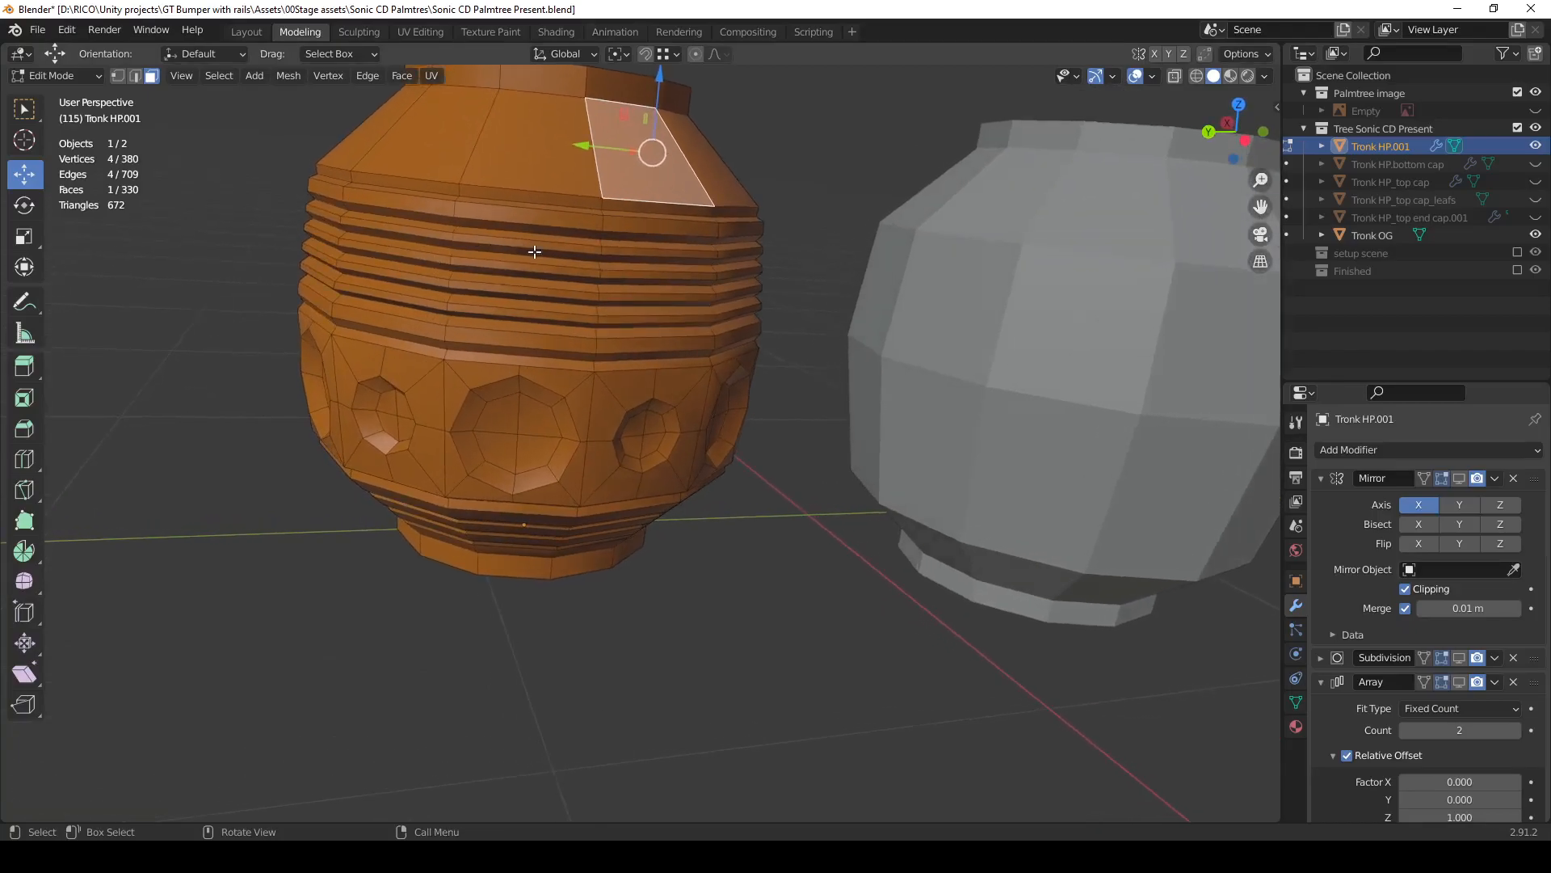
shift+middle_drag(973, 327, 852, 343)
scroll(852, 342, down, 1)
middle_drag(990, 368, 963, 396)
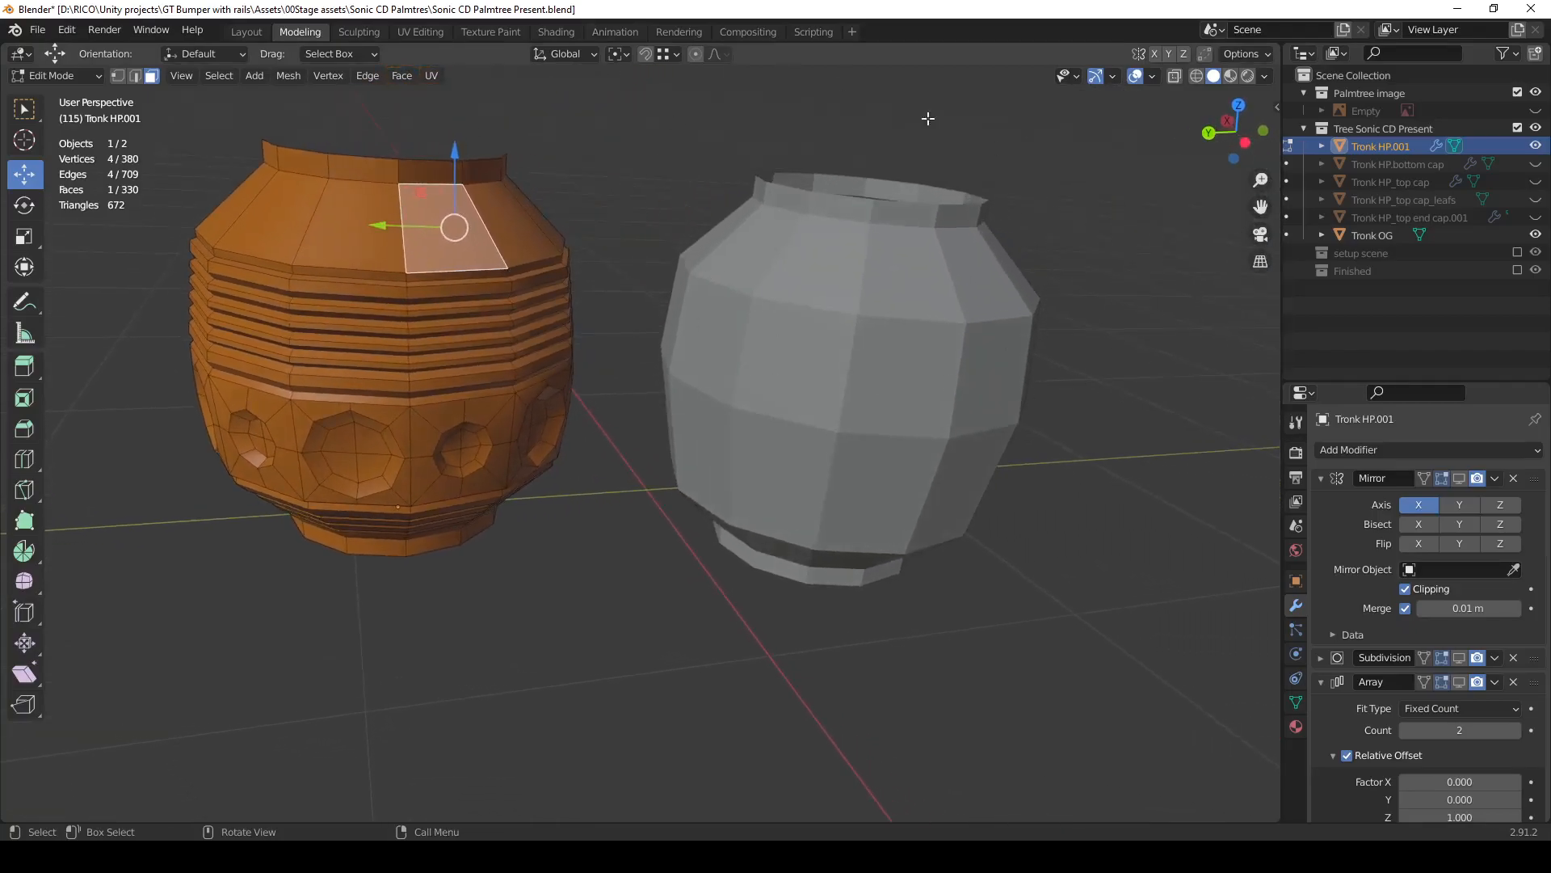
scroll(689, 304, down, 1)
middle_drag(744, 366, 614, 315)
scroll(613, 315, down, 1)
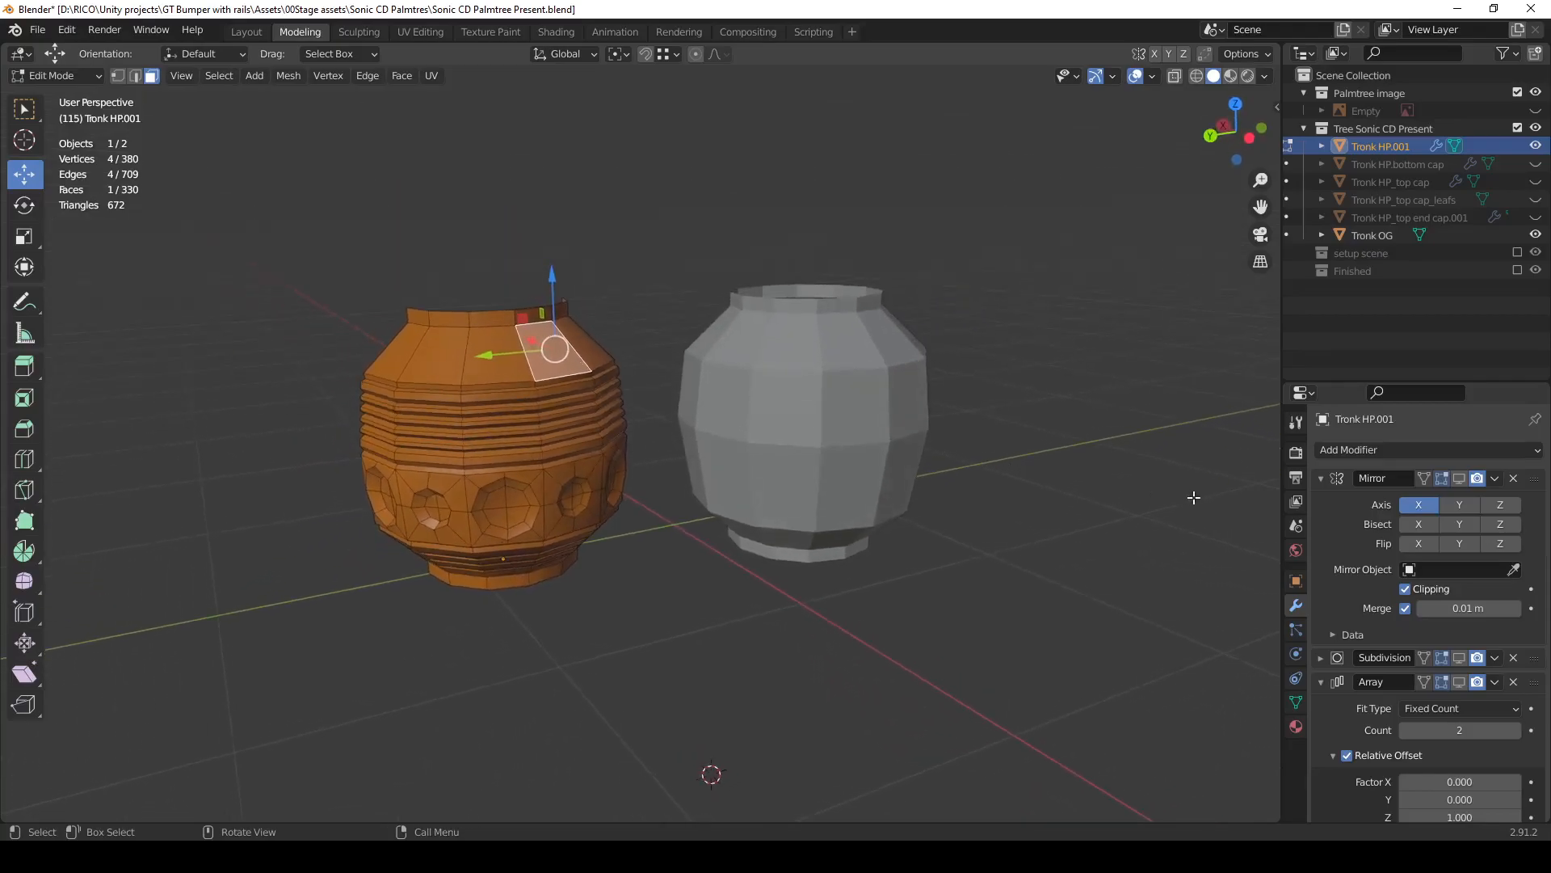
Collapse the Mirror and Array settings, turn on the viewport display of Mirror and Subdivision, and return to Object Mode.
click(1321, 478)
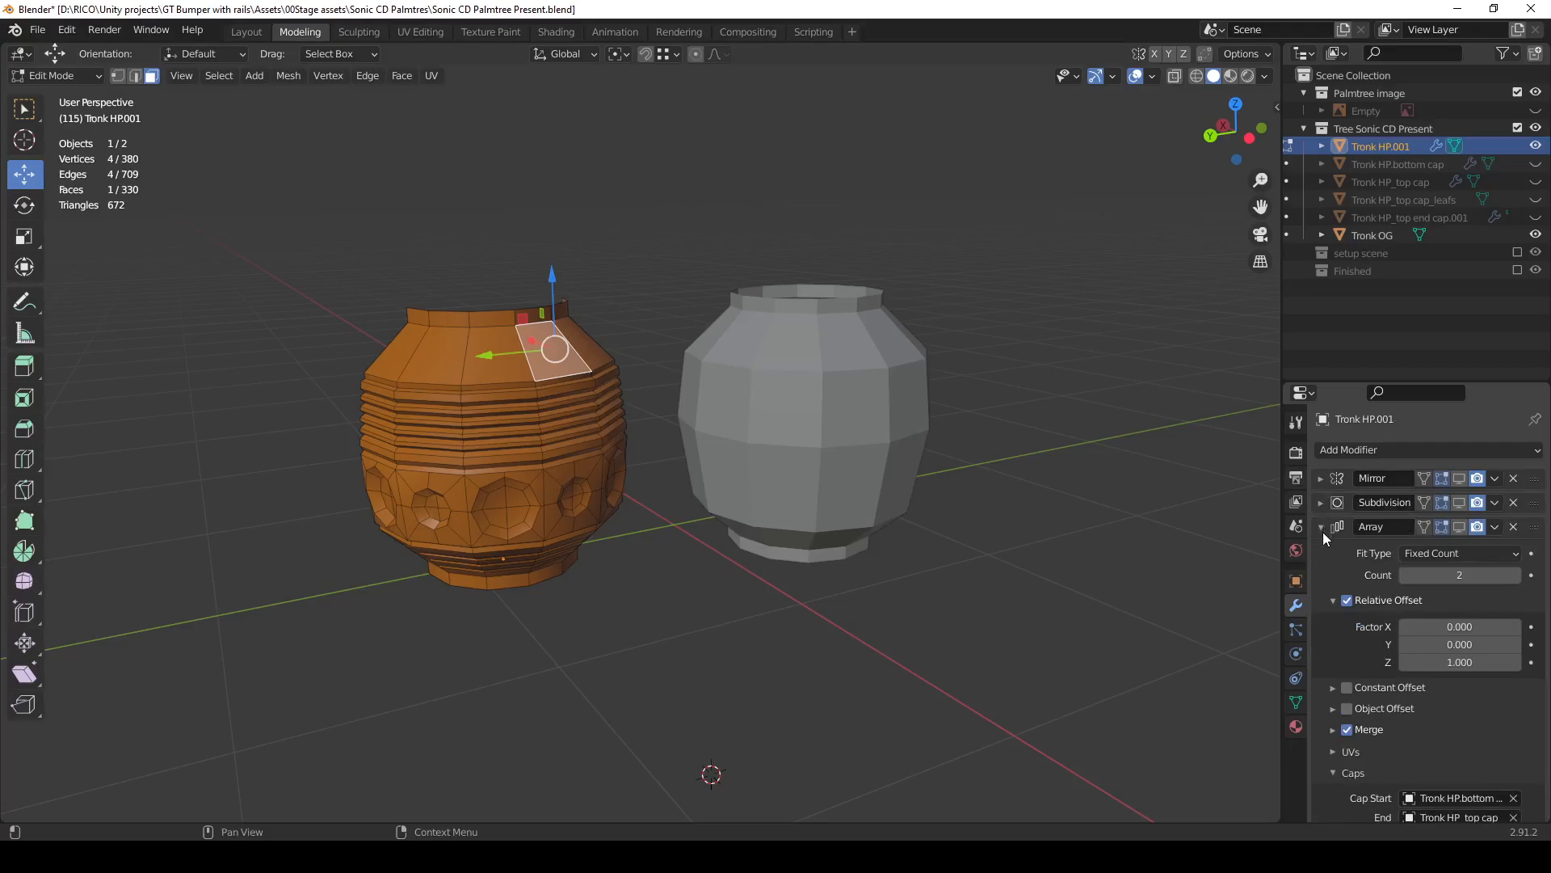
click(1321, 527)
click(1458, 478)
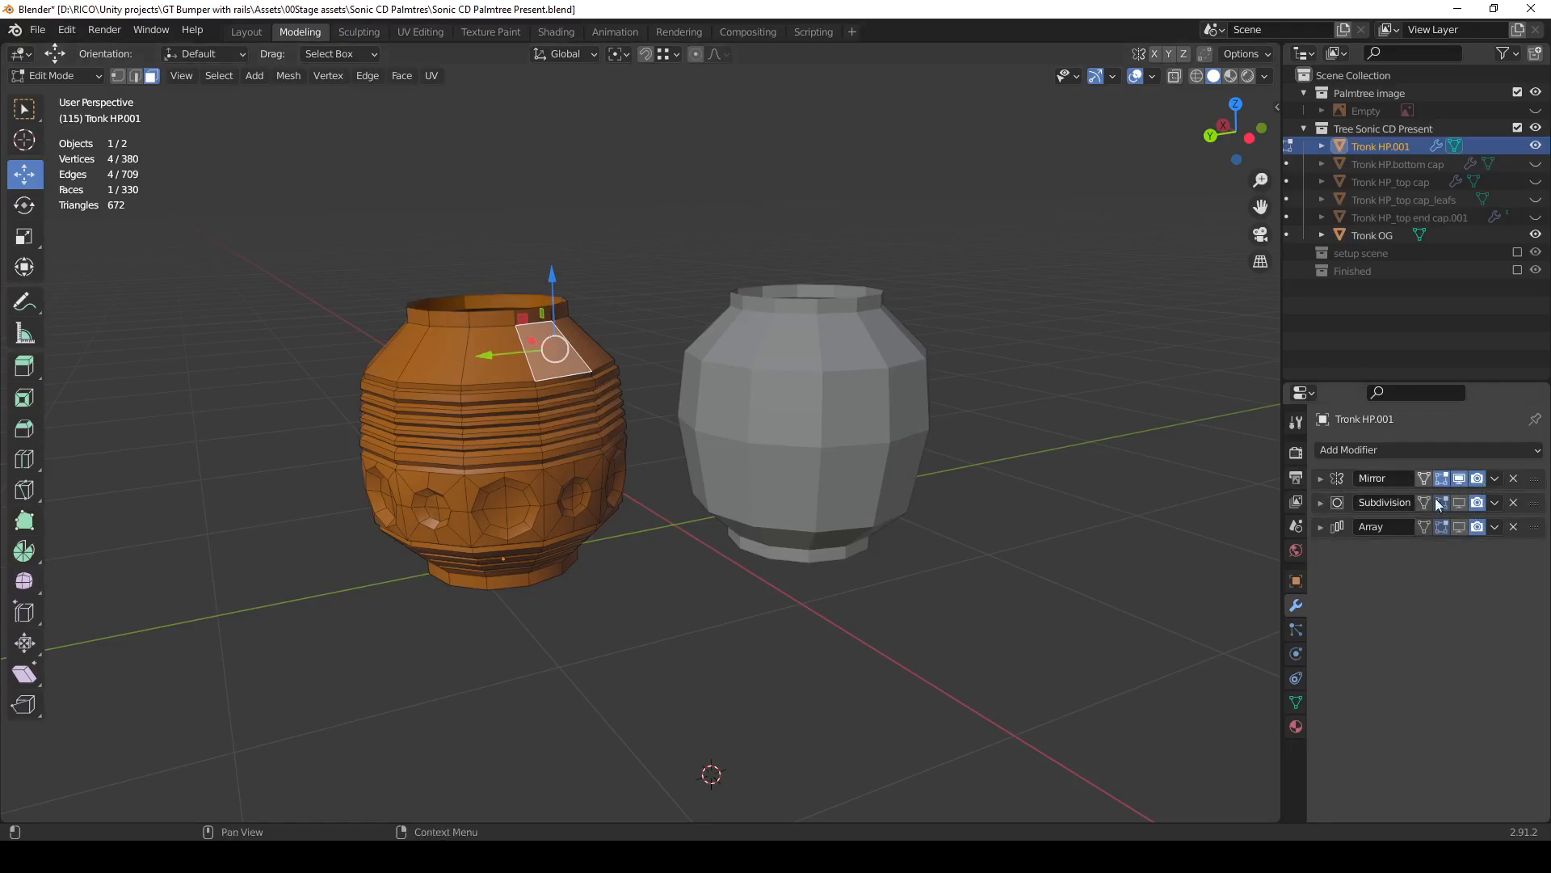
click(1460, 501)
key(Tab)
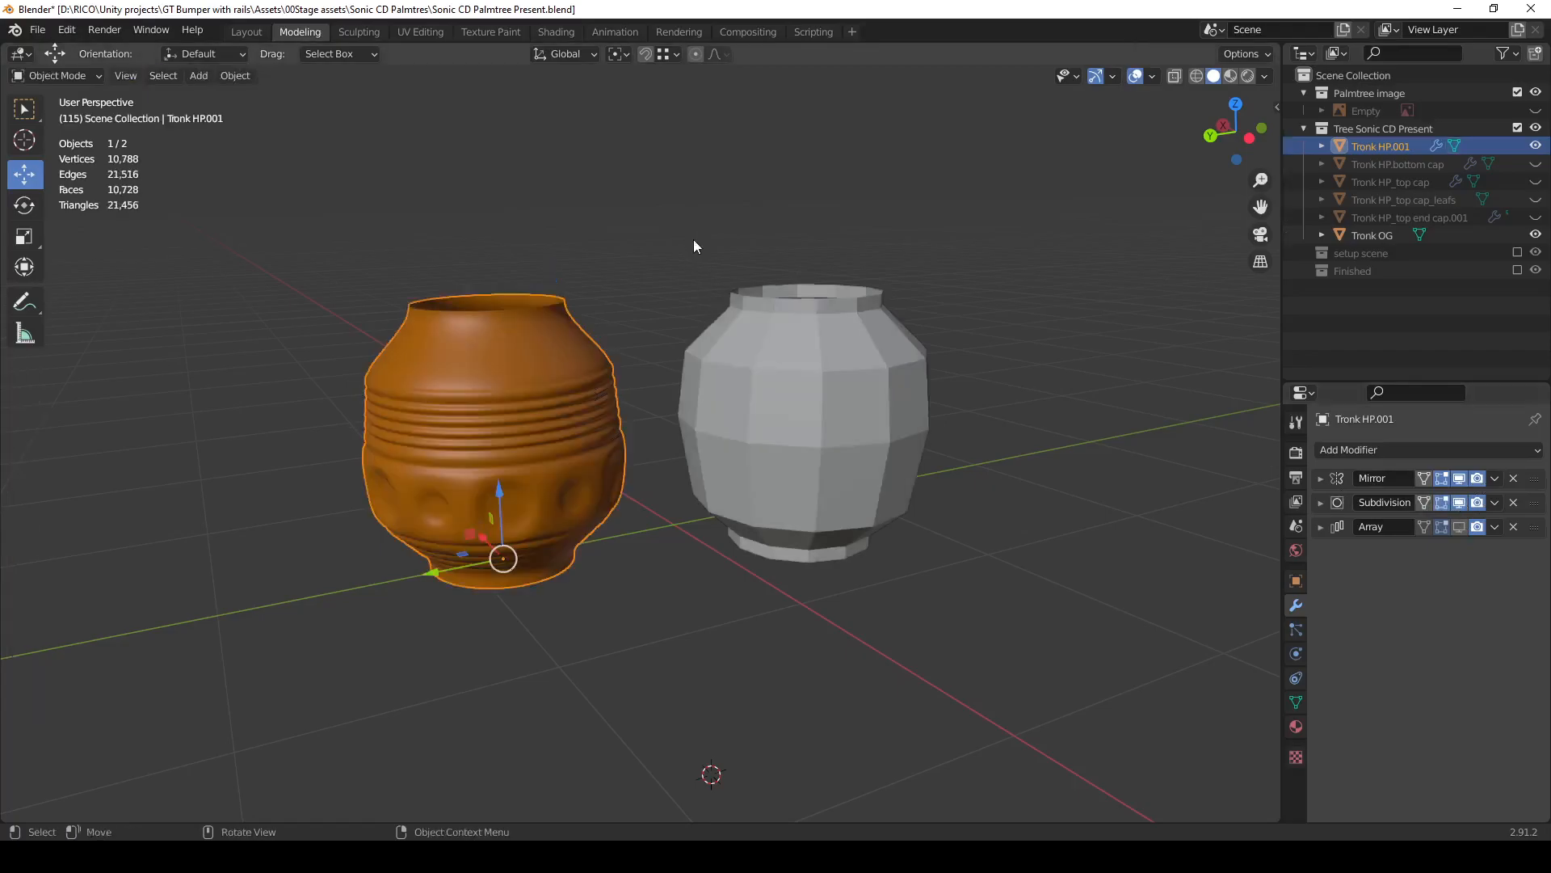
scroll(537, 426, up, 1)
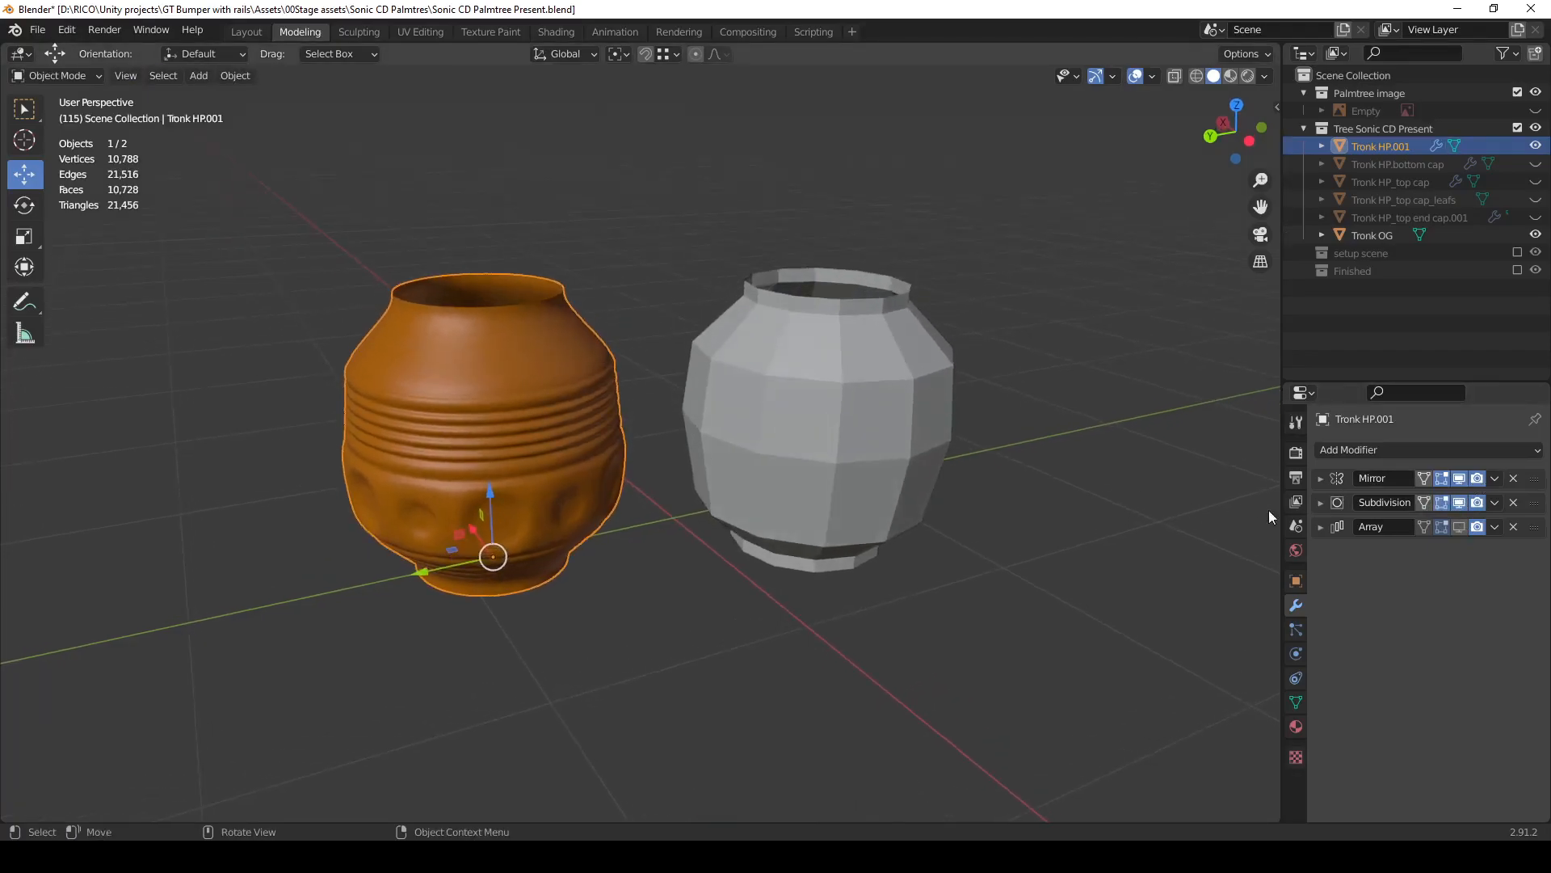
Turn on the viewport display of the Array modifier and view the complete palm tree.
click(1461, 527)
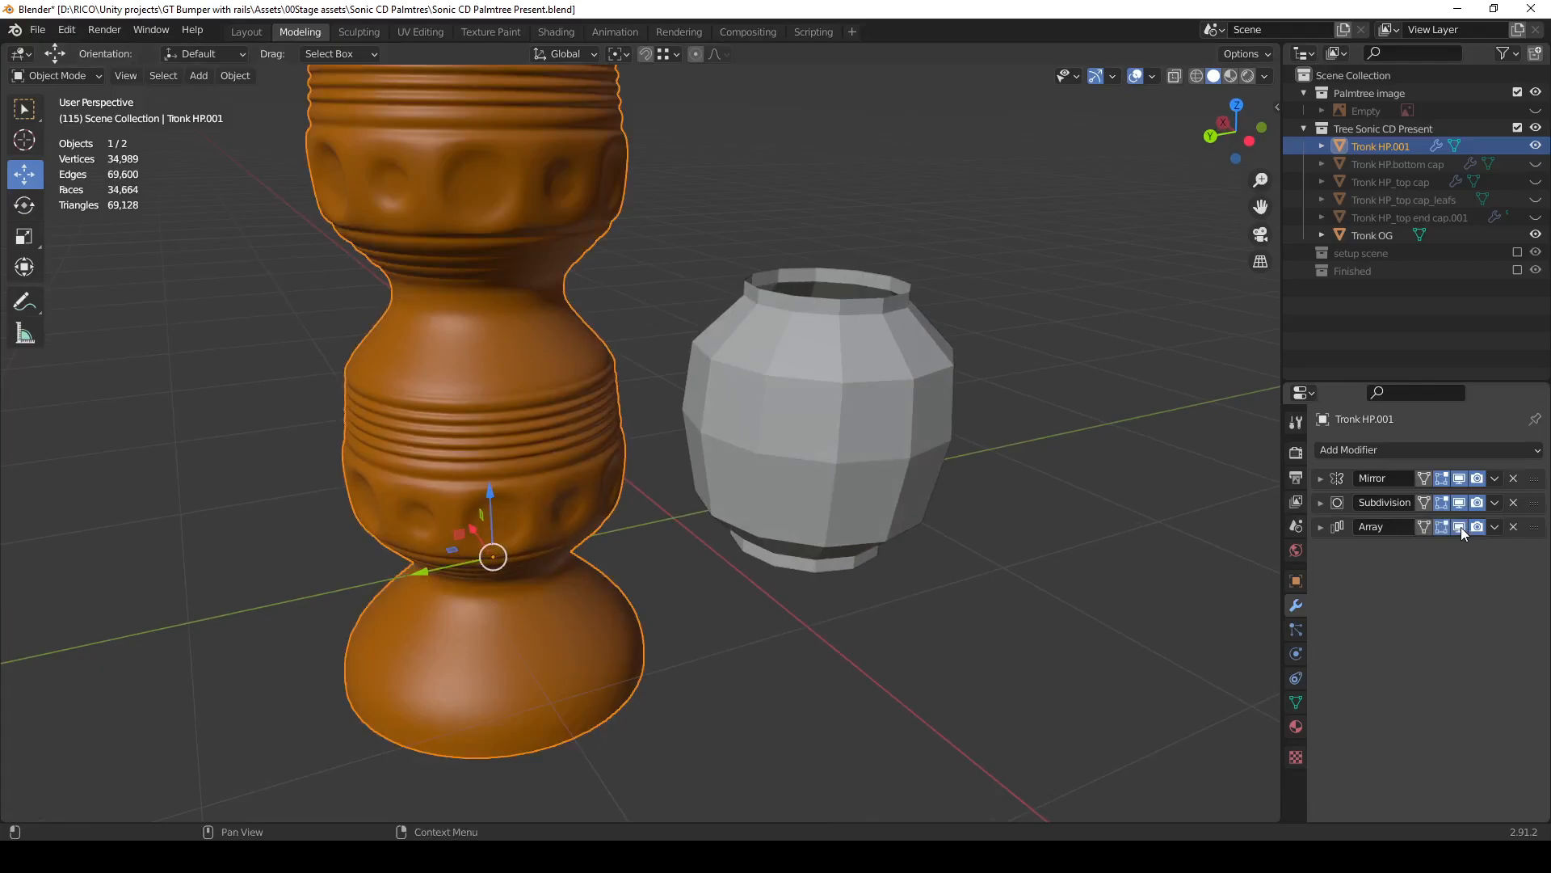
scroll(836, 531, down, 5)
scroll(544, 307, down, 3)
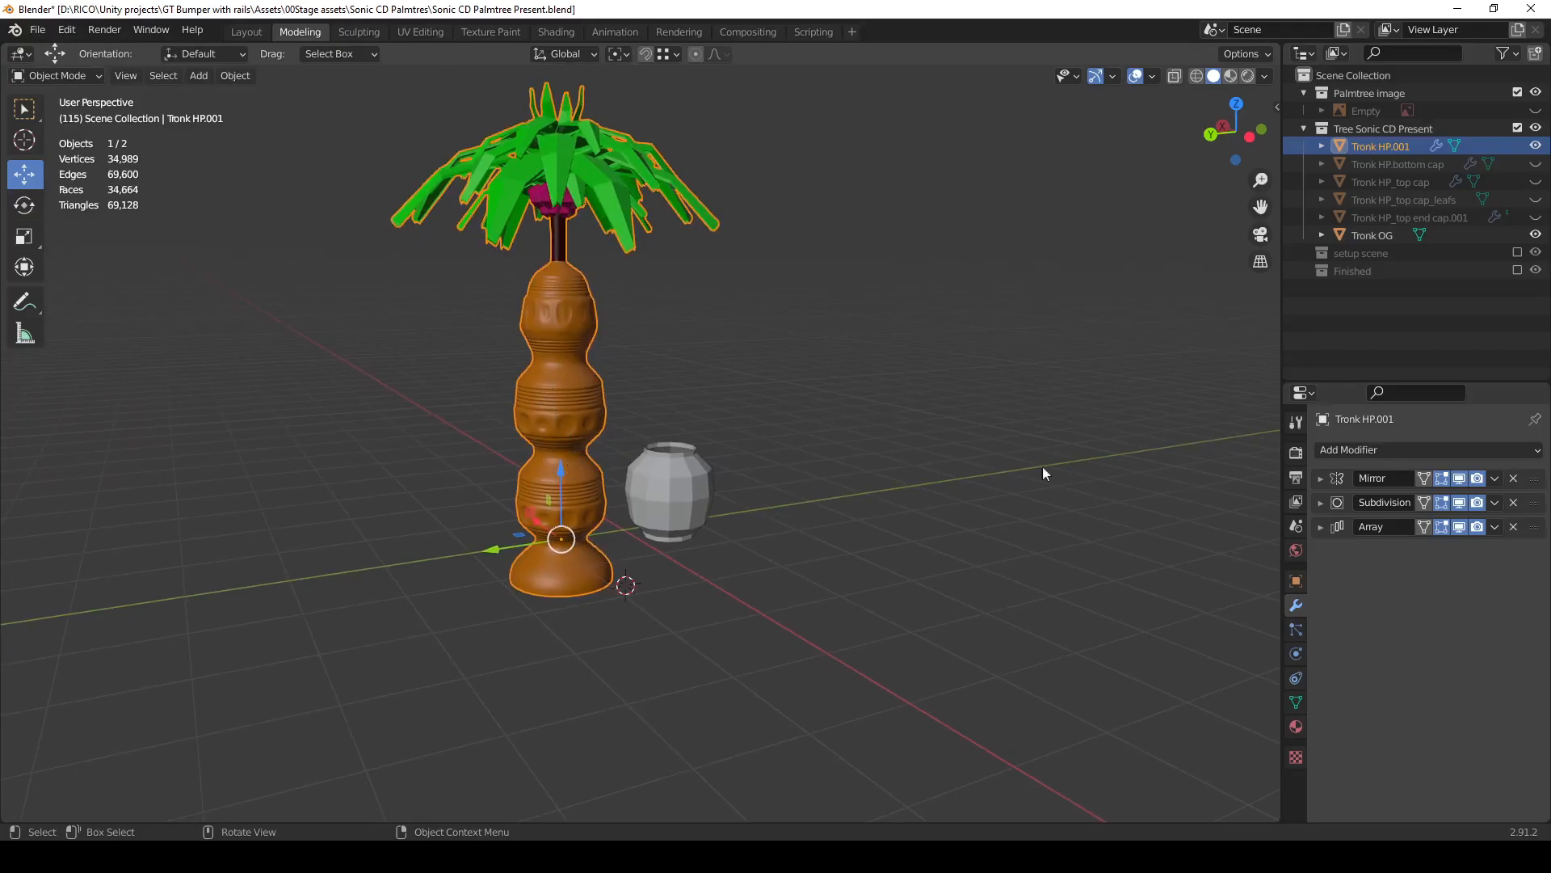
Set the Array modifier's Count to 1 and briefly check the base trunk segment in Edit Mode.
click(1321, 527)
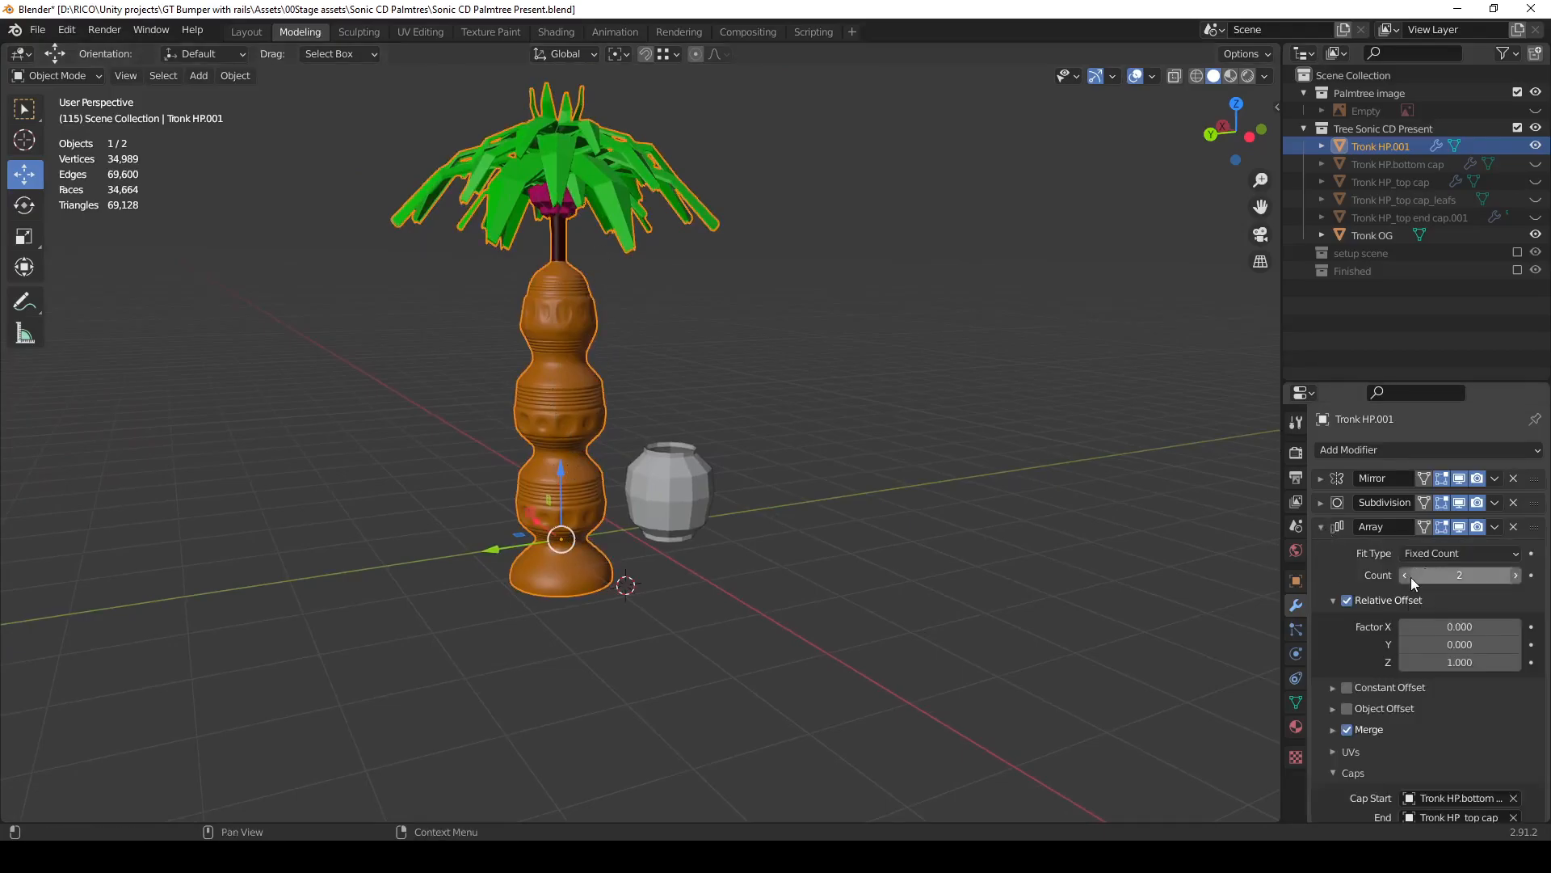
click(1405, 576)
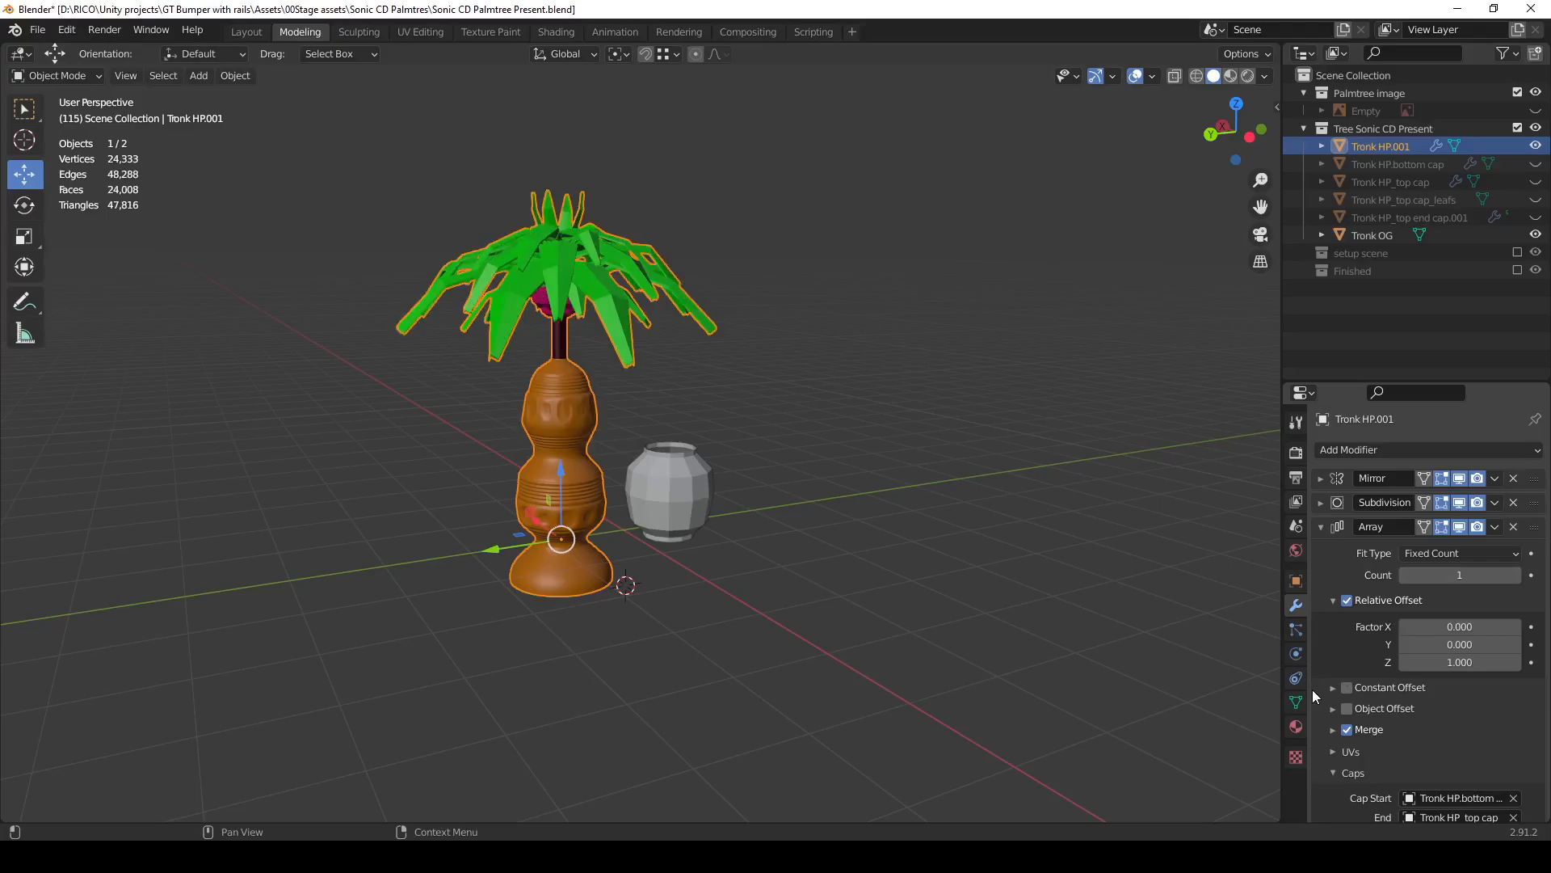
shift+middle_drag(769, 535, 759, 505)
scroll(633, 460, up, 2)
scroll(633, 461, up, 2)
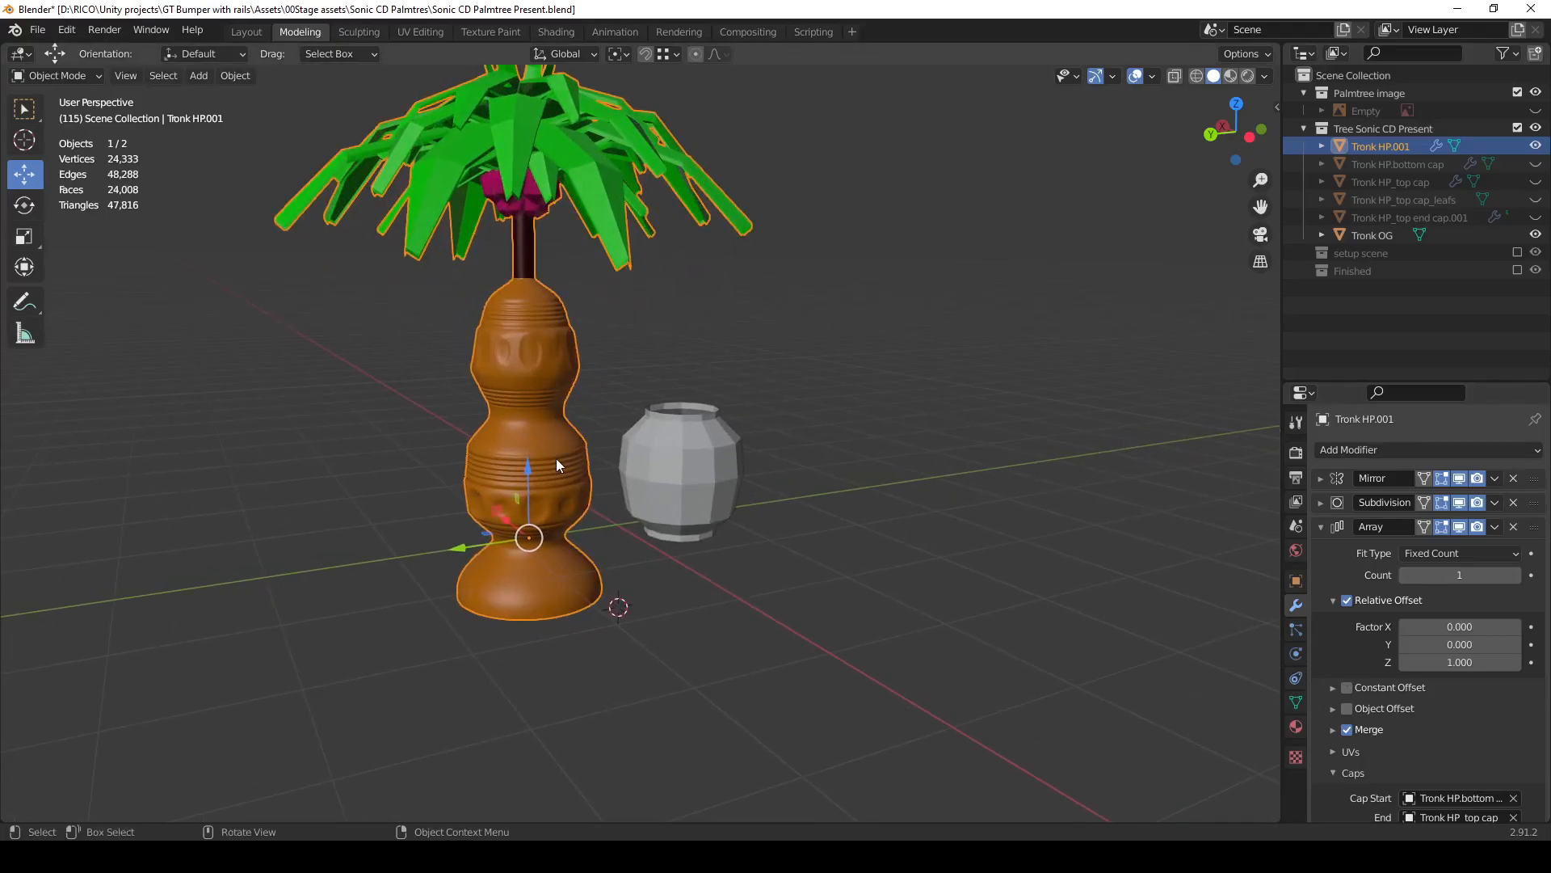
key(Tab)
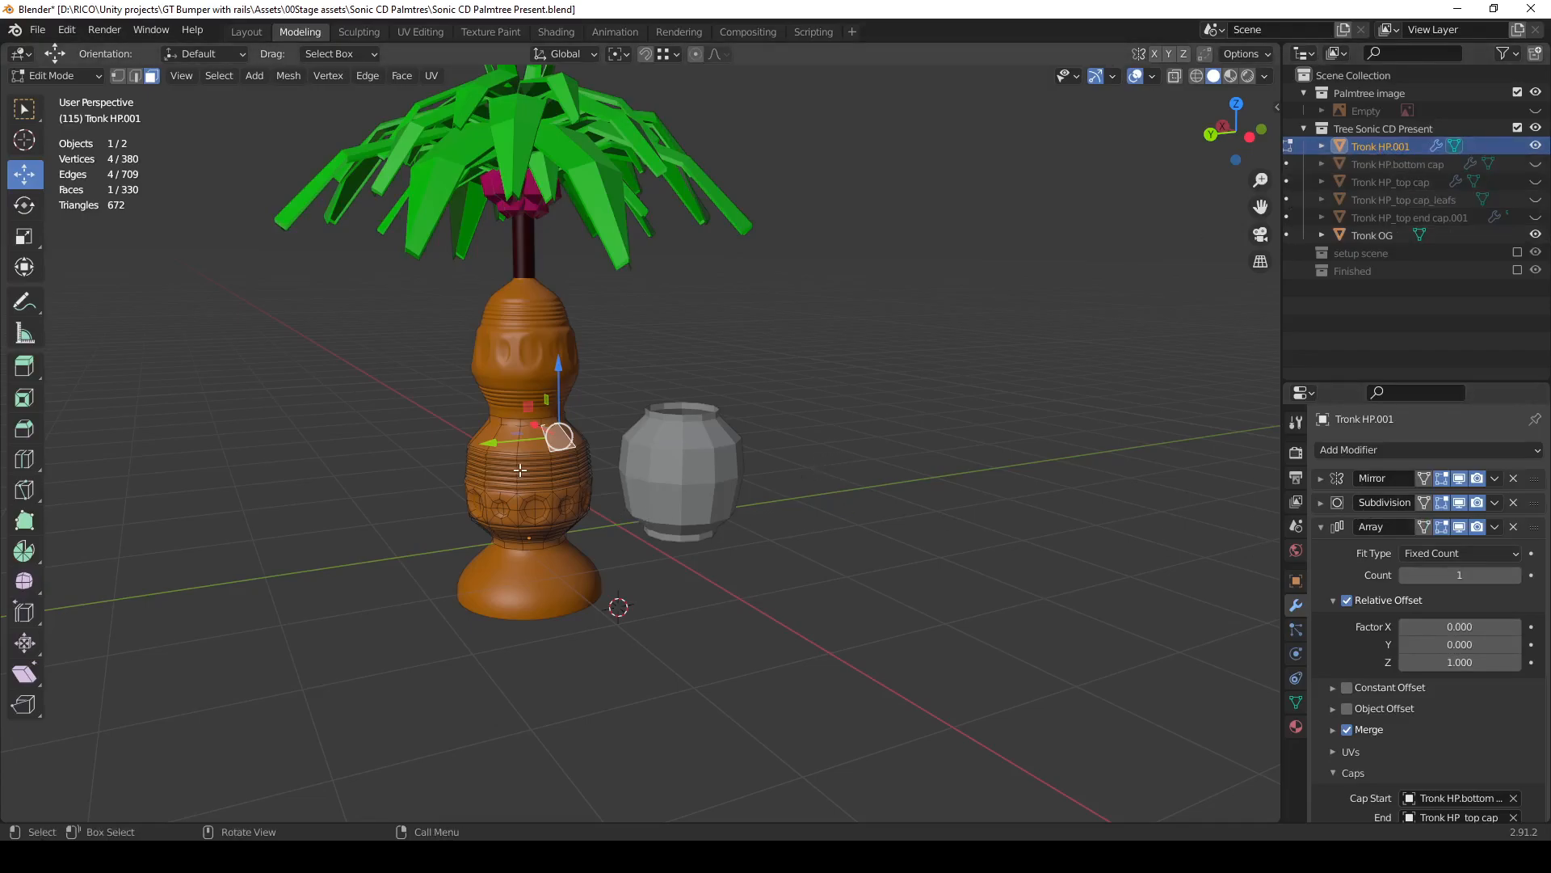
key(Tab)
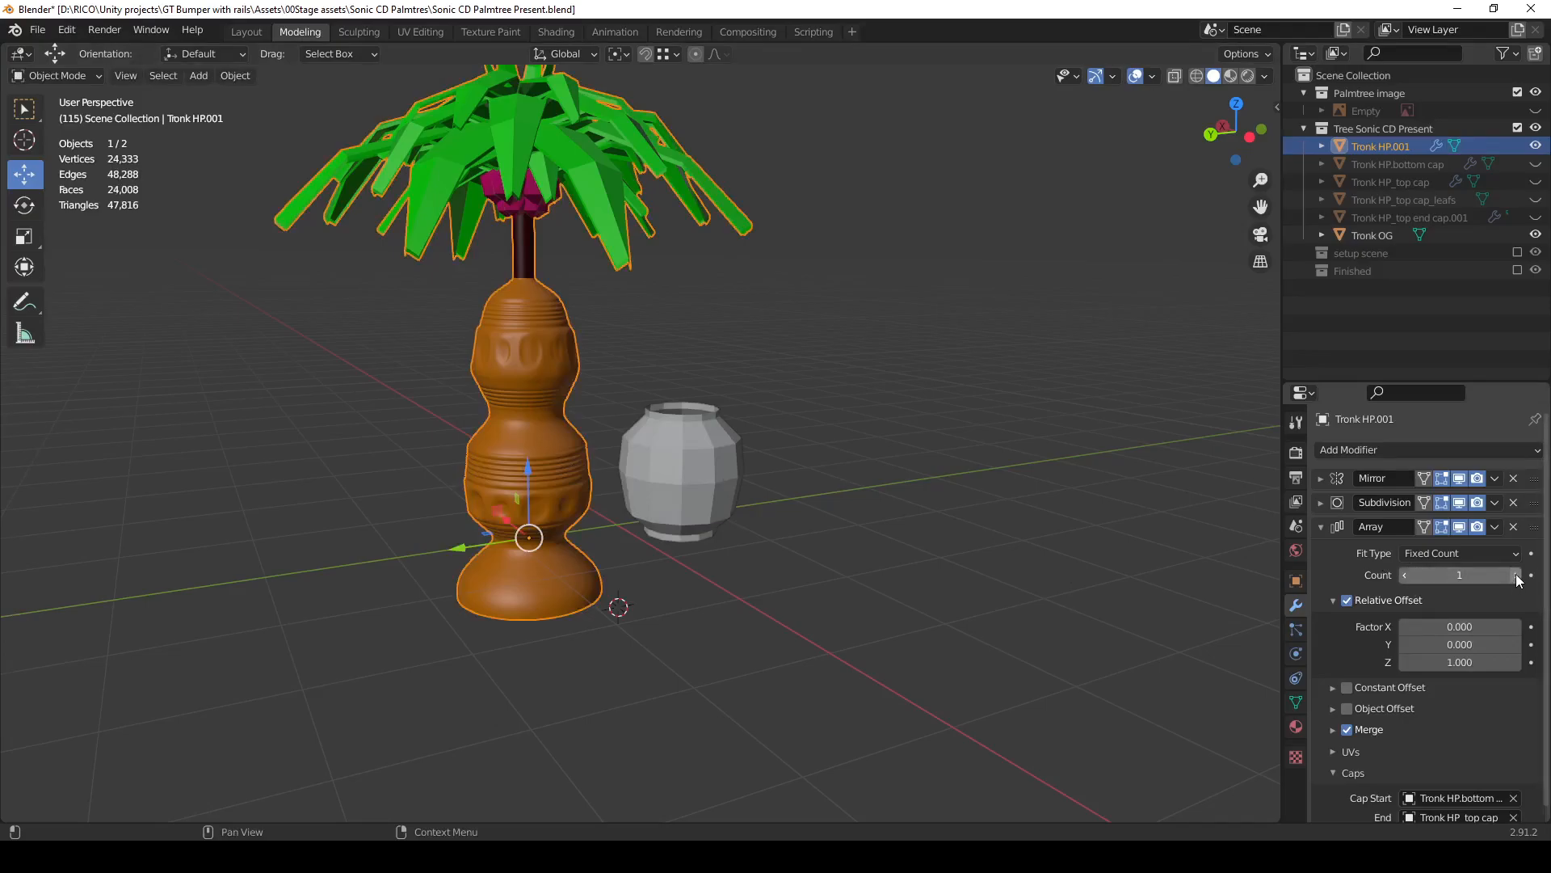
Demonstrate a longer trunk by raising the Array Count to 4, and return the Count to 1.
middle_drag(1013, 577, 1006, 576)
drag(1459, 574, 1511, 574)
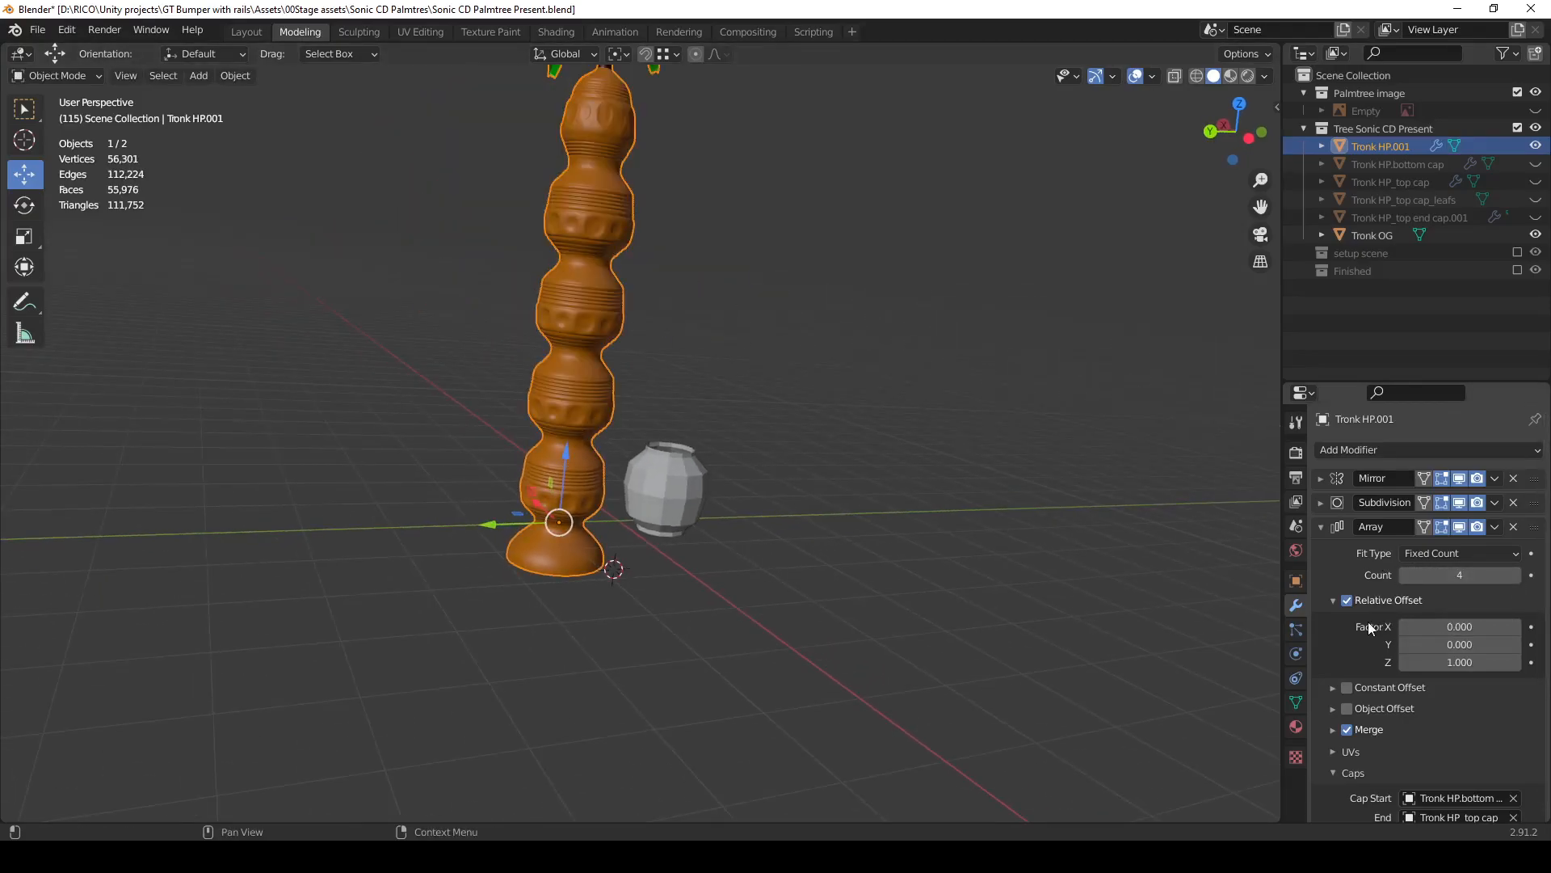
scroll(991, 476, down, 3)
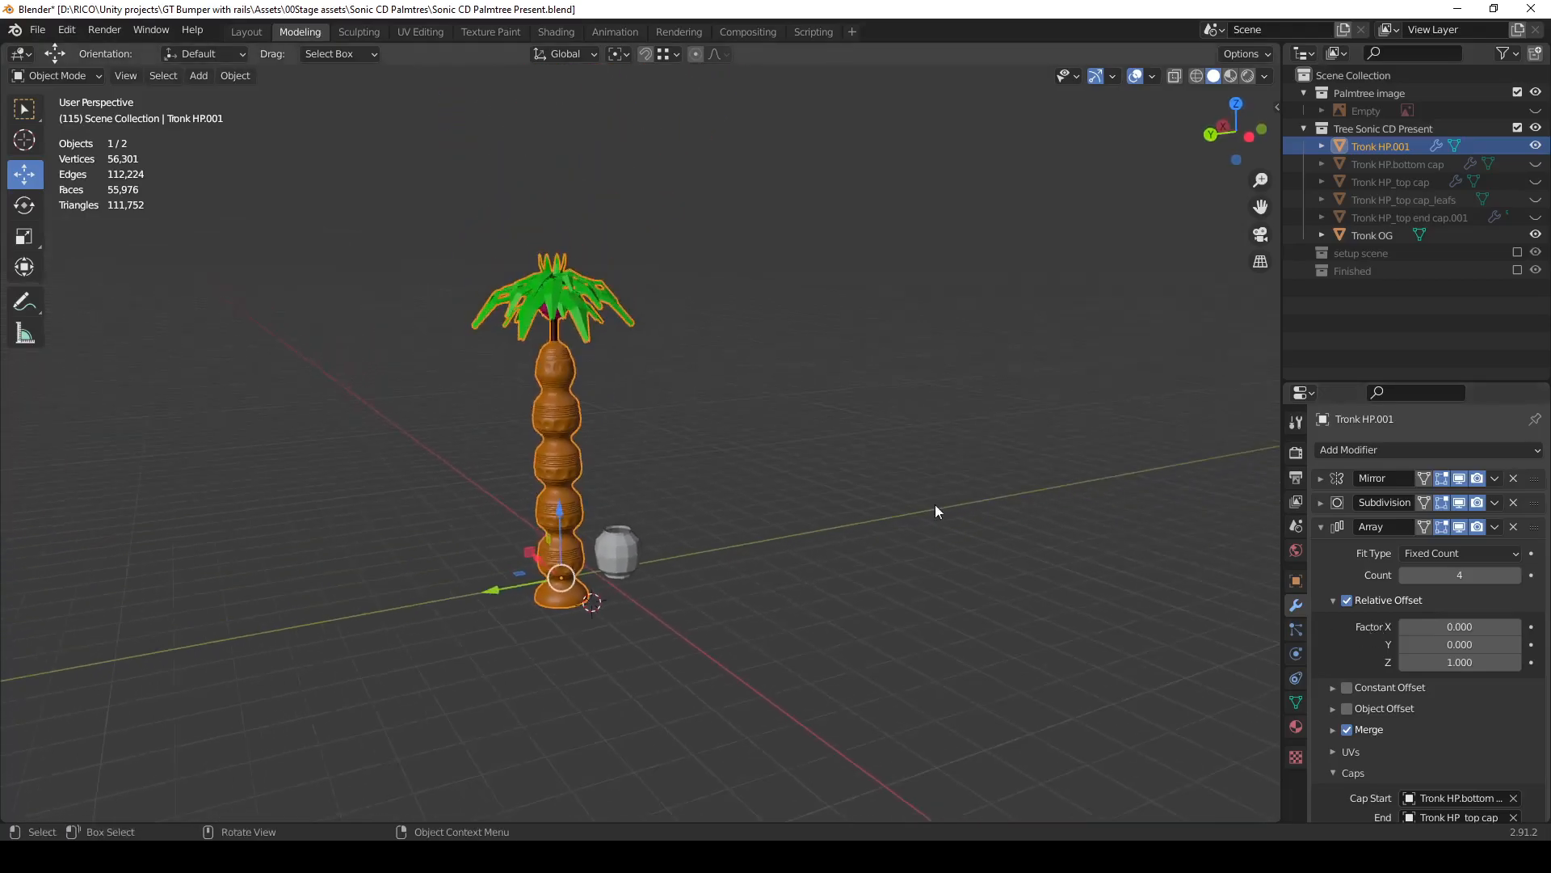
click(1404, 576)
click(1403, 575)
click(1403, 576)
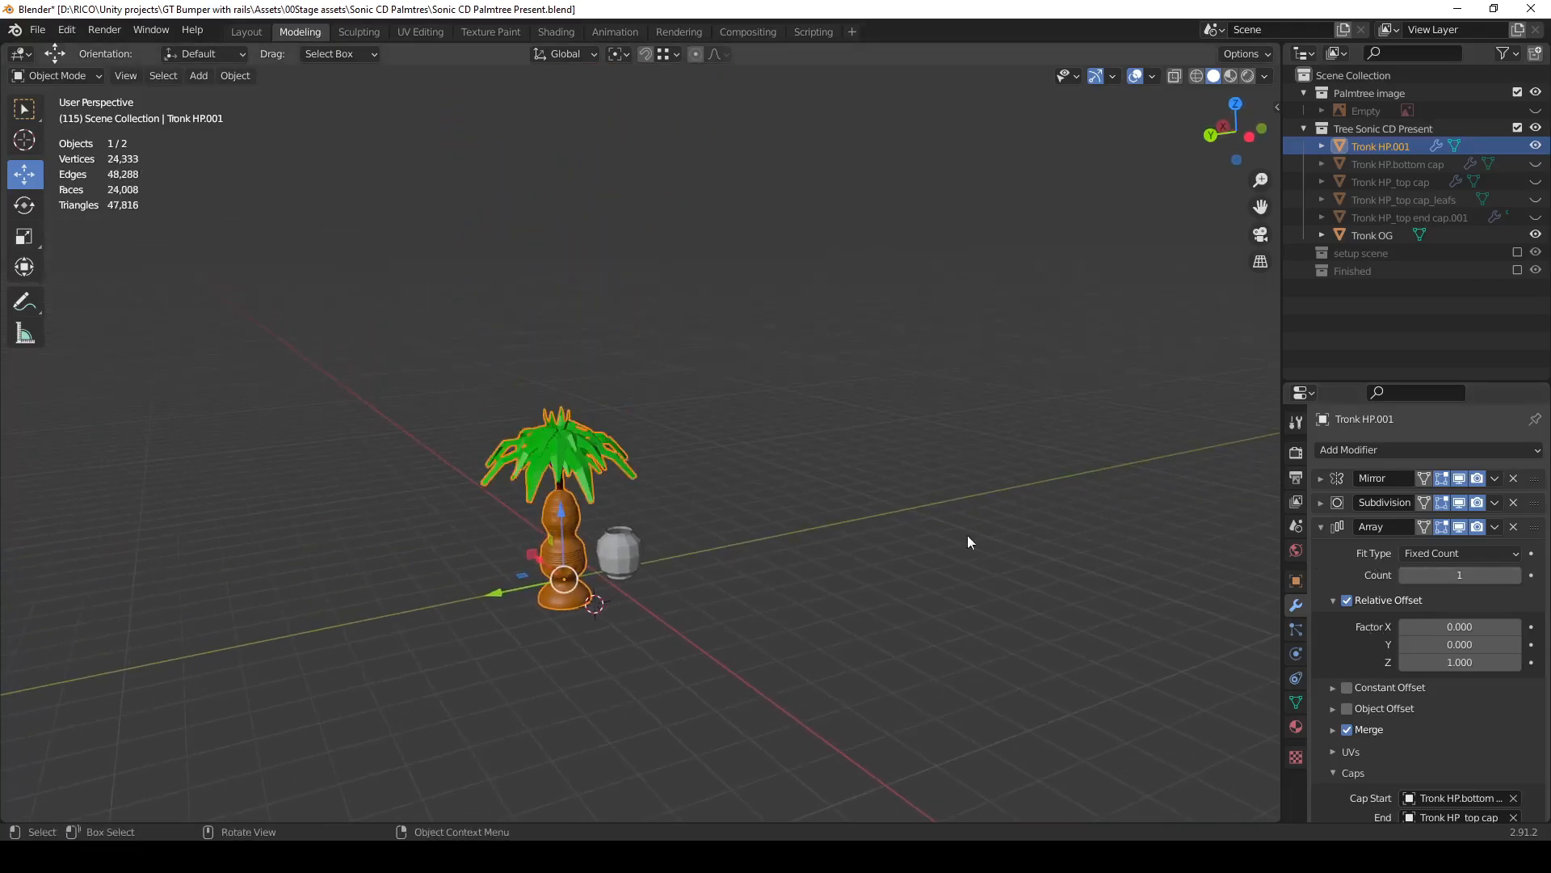
Expand the Array's Merge settings and examine how the trunk segment joins its bottom and top caps.
scroll(900, 536, up, 6)
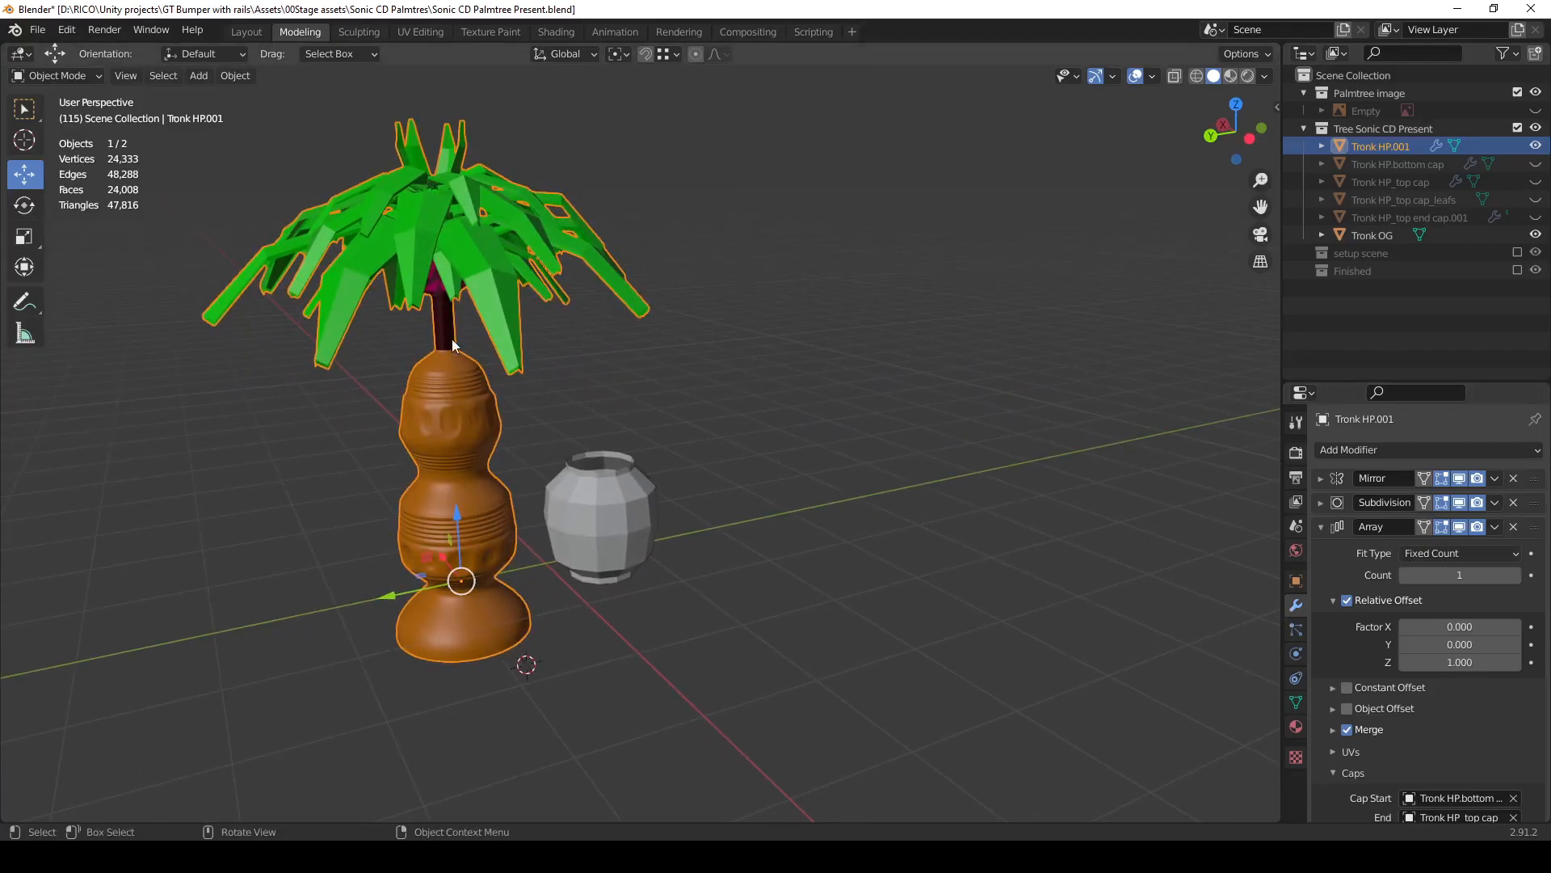
scroll(938, 467, down, 1)
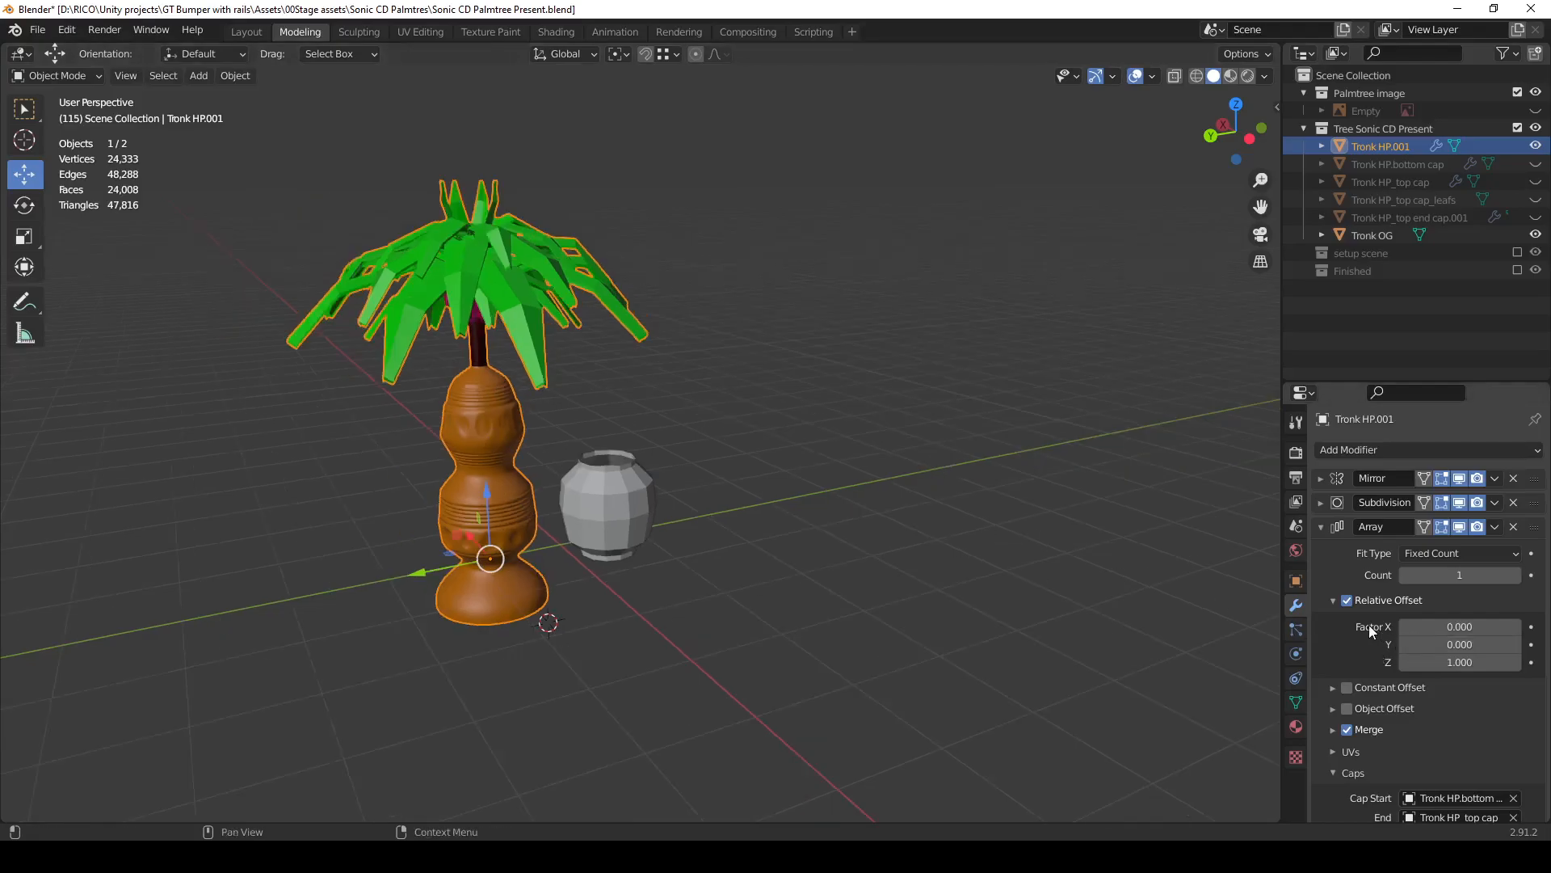
scroll(1355, 593, down, 1)
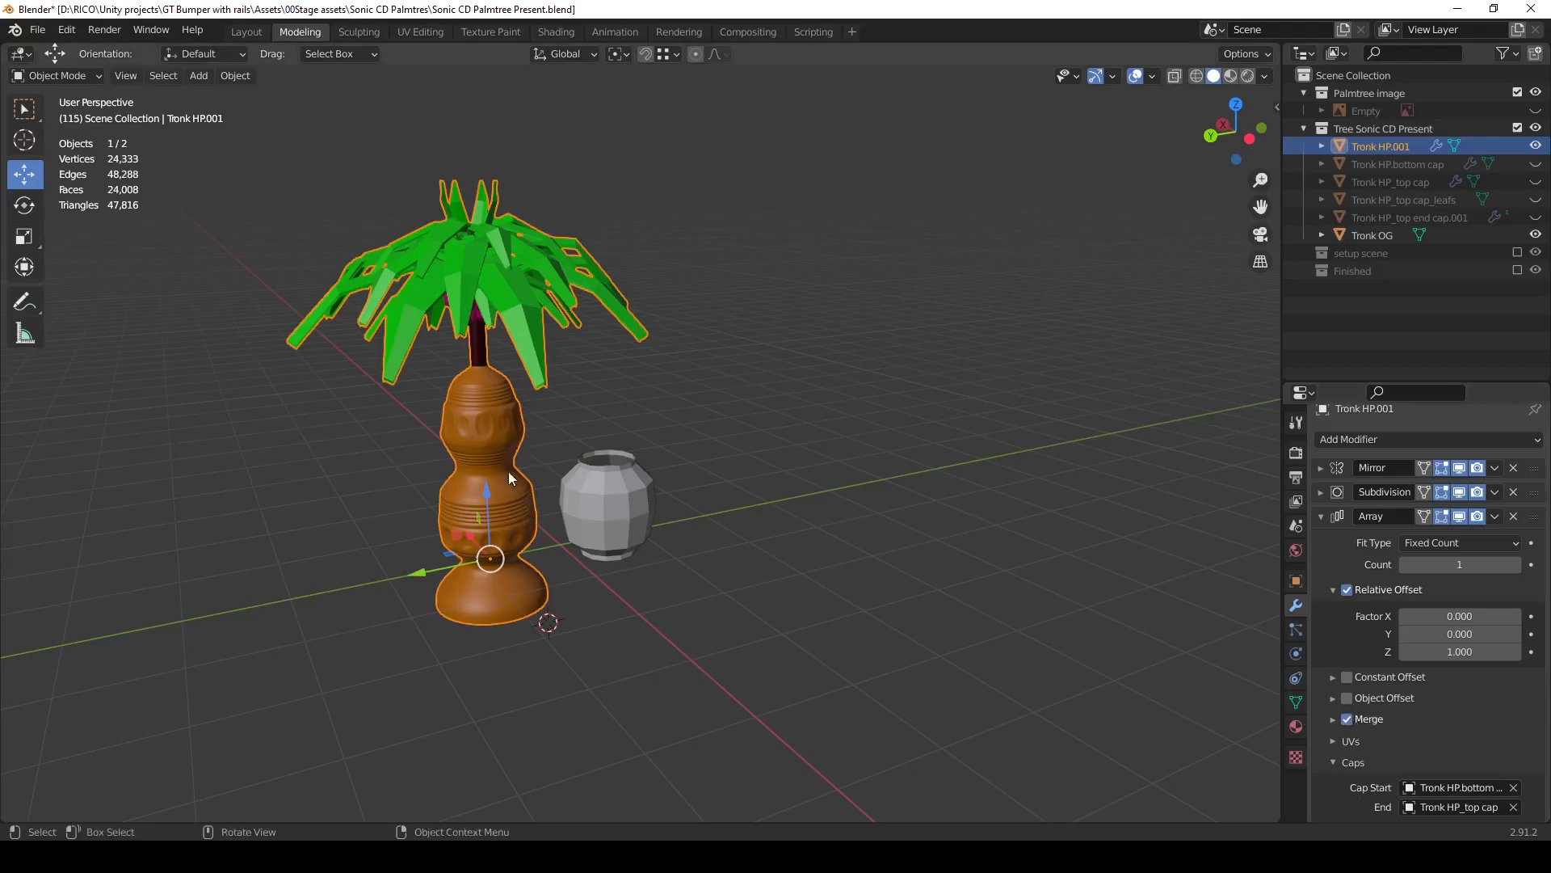
scroll(462, 469, up, 5)
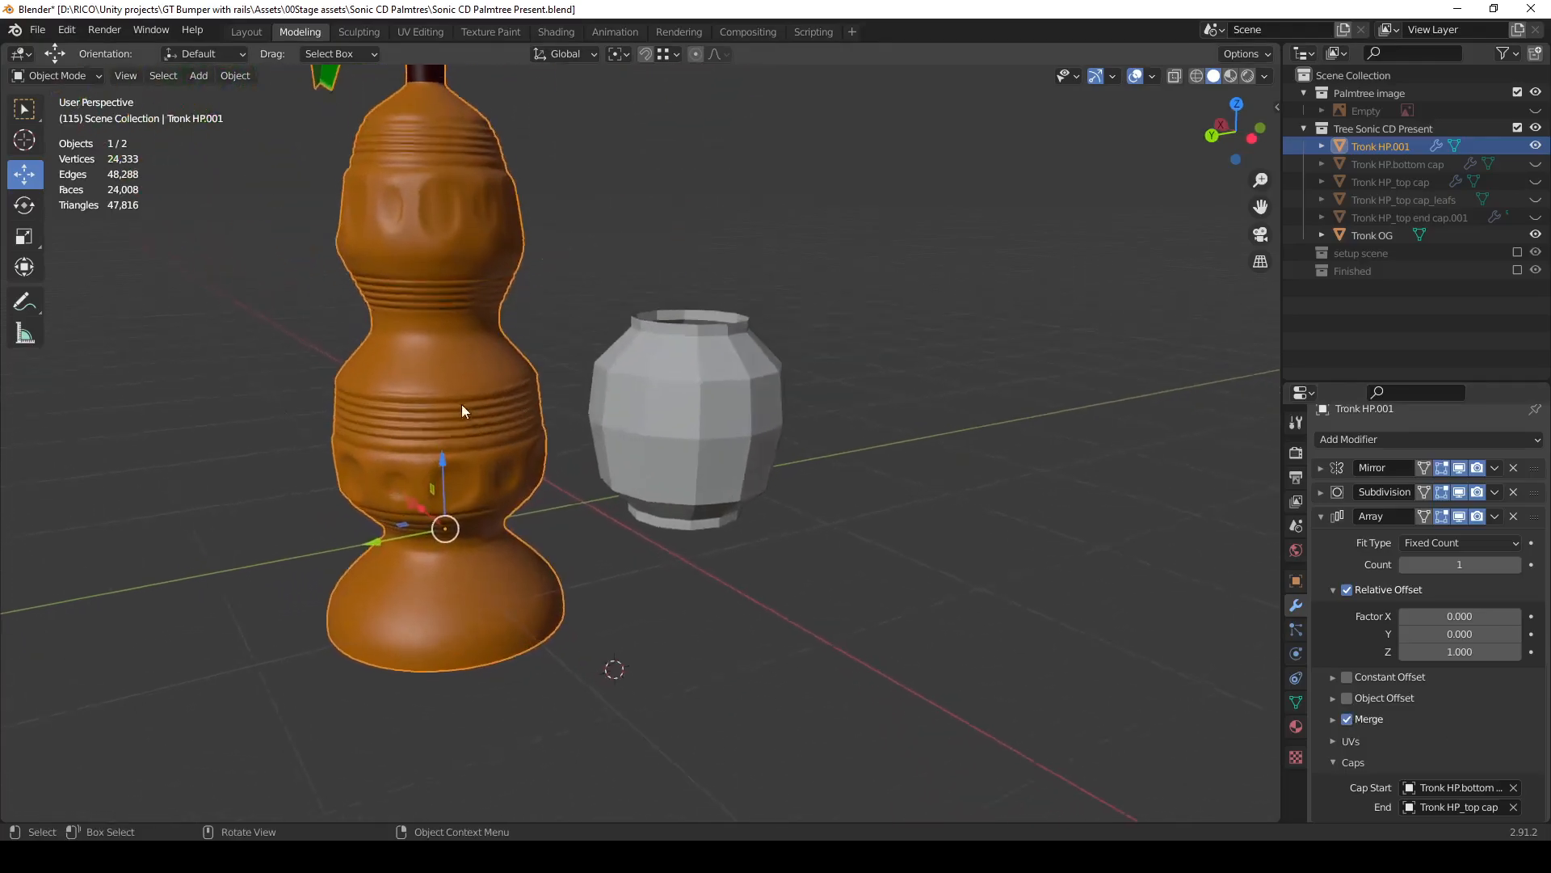
scroll(505, 546, down, 6)
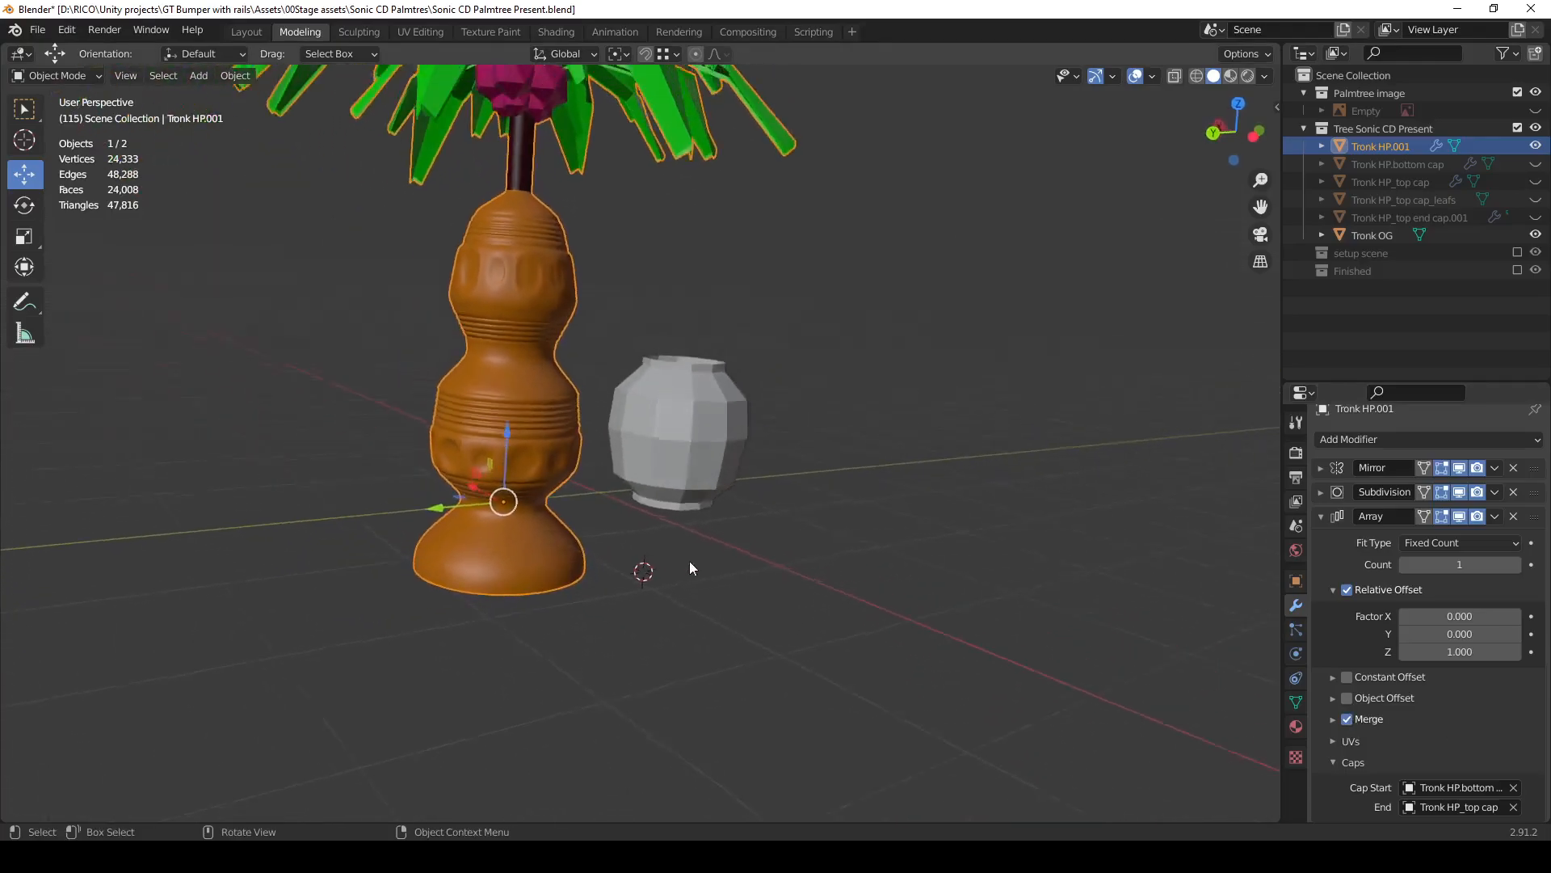
click(1334, 720)
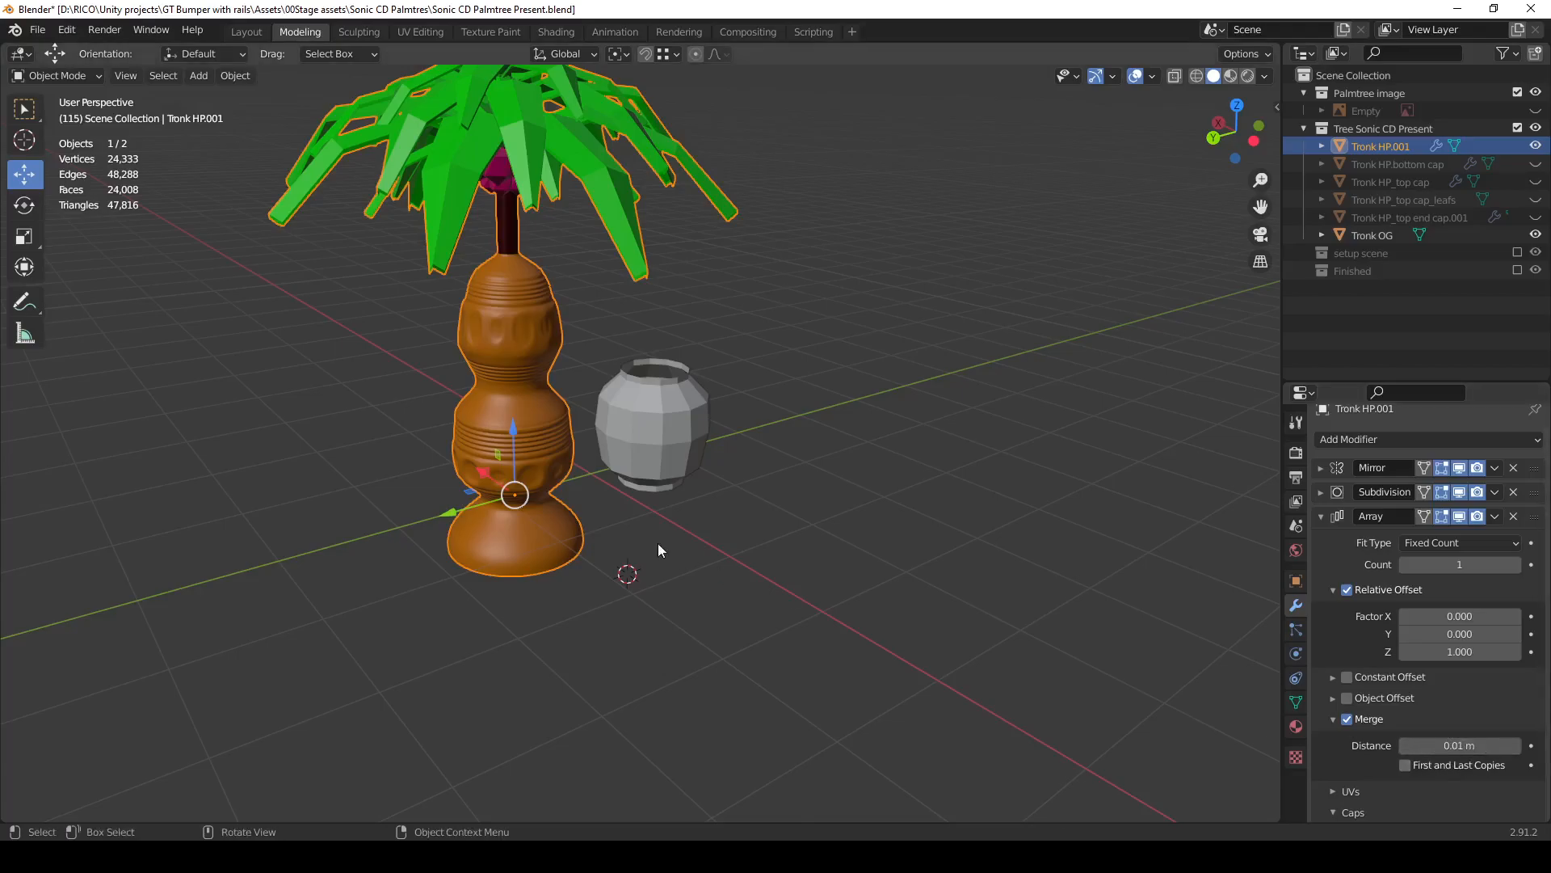
shift+middle_drag(537, 362, 546, 427)
scroll(507, 373, up, 1)
scroll(506, 373, up, 2)
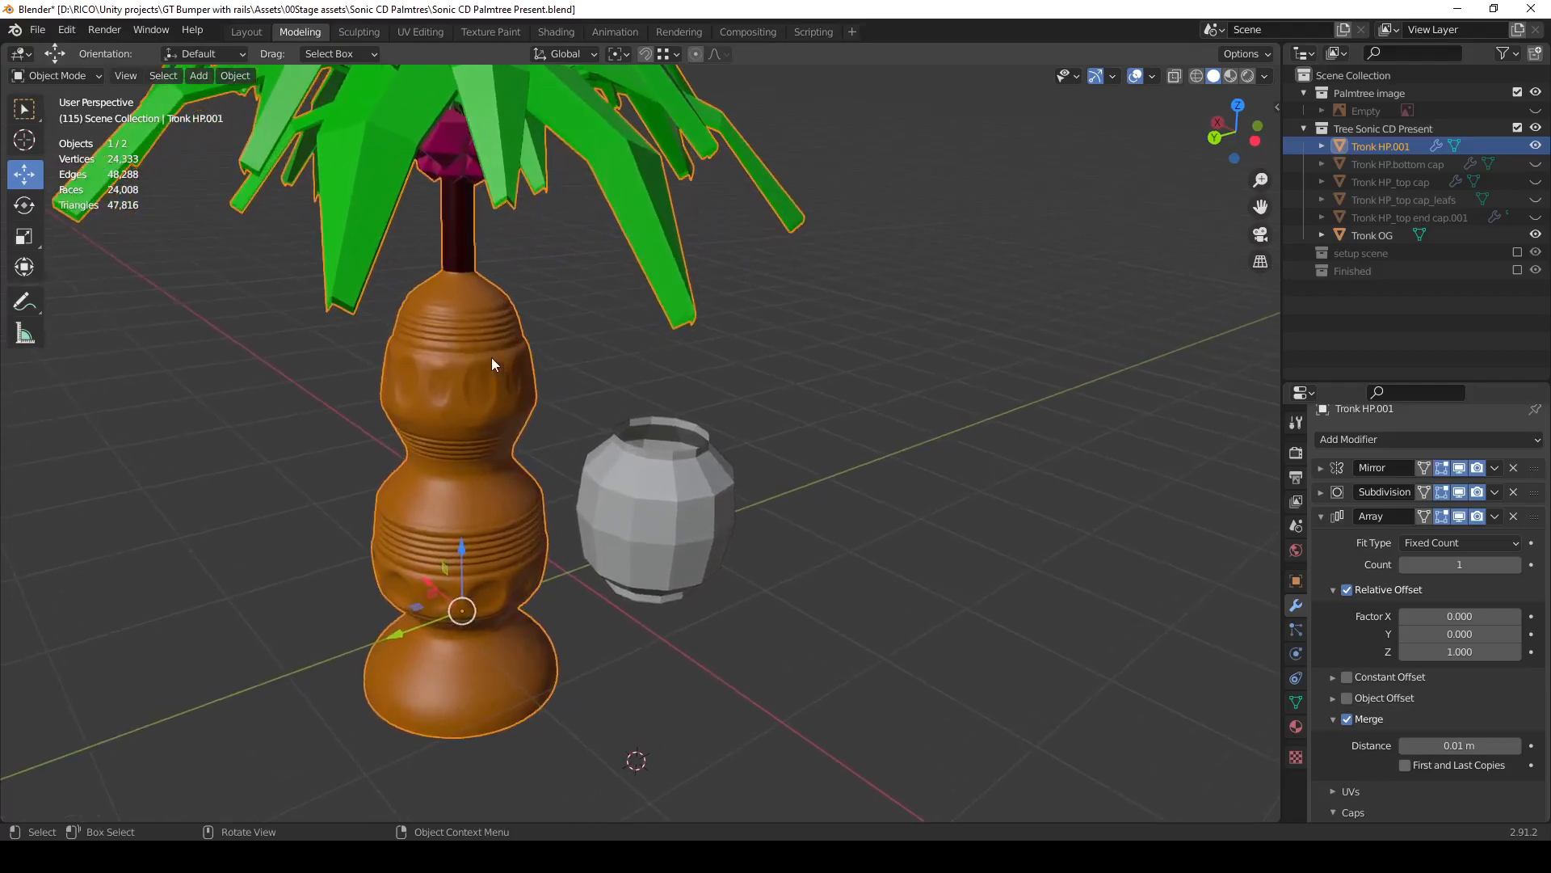
scroll(1369, 622, down, 2)
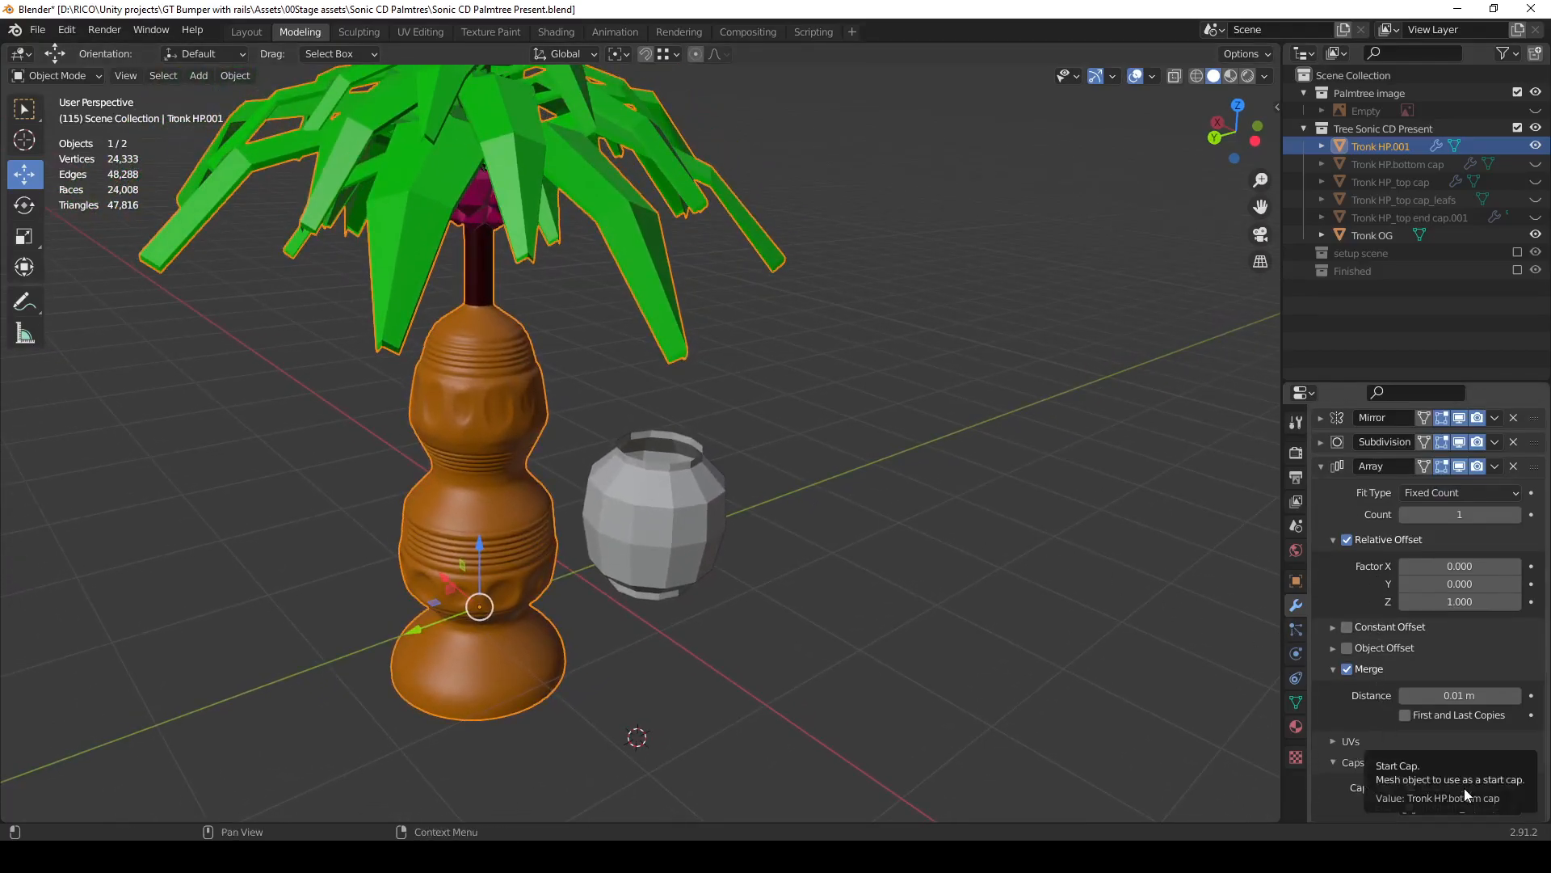
Select Tronk HP.bottom cap, make it visible, and view it beside the assembled palm tree.
click(1415, 168)
click(1536, 166)
scroll(541, 520, down, 3)
scroll(388, 511, up, 4)
scroll(428, 518, up, 1)
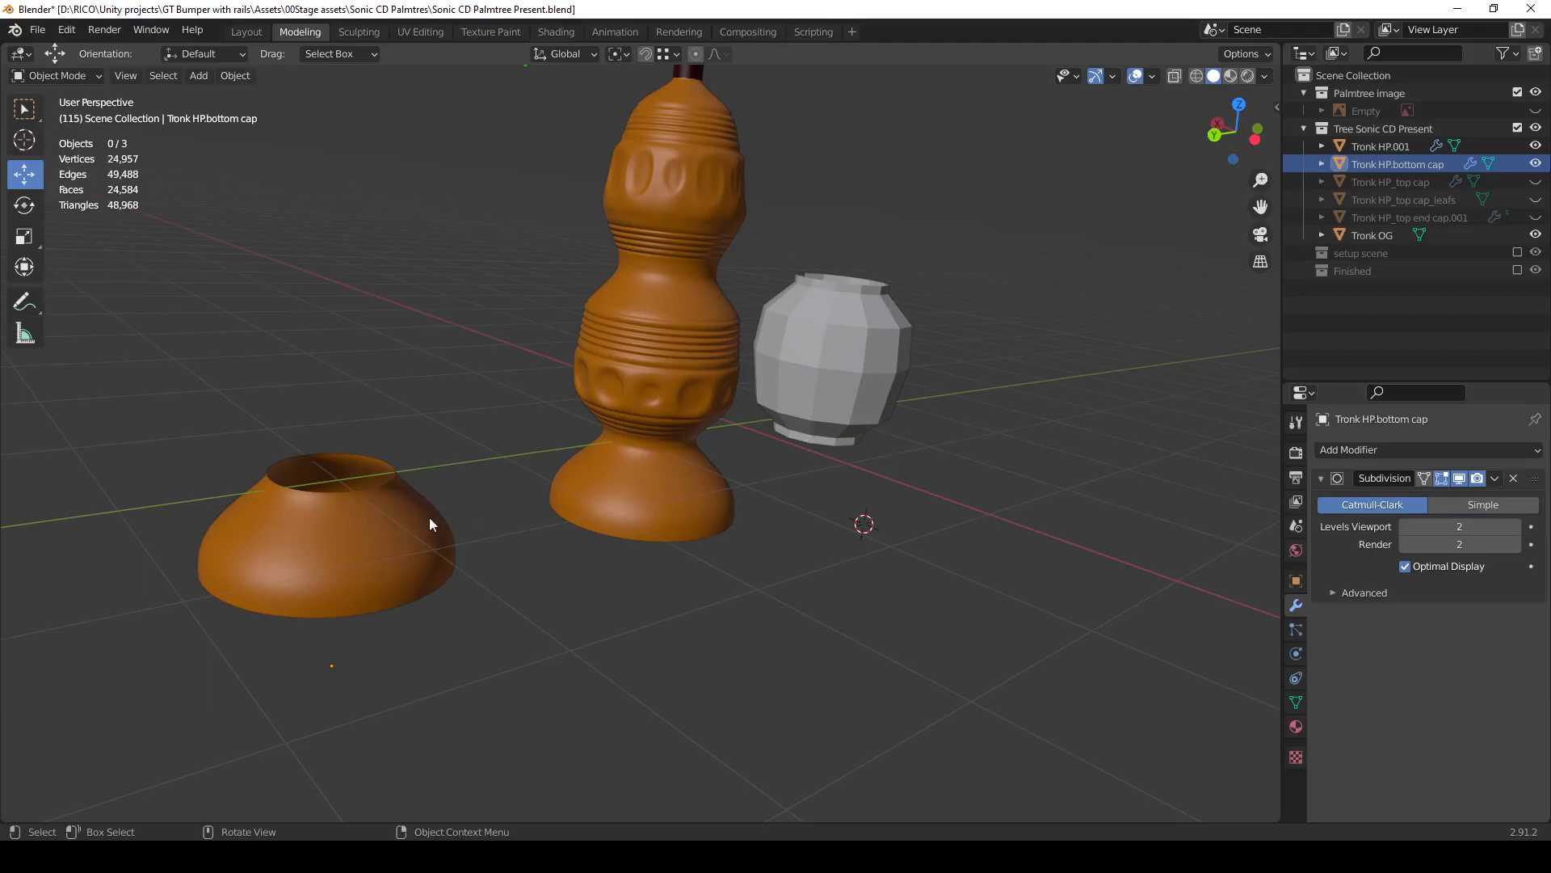
scroll(440, 510, down, 4)
middle_drag(440, 509, 728, 476)
Snap the 3D cursor to the world origin and add a mesh plane there.
key(shift+s)
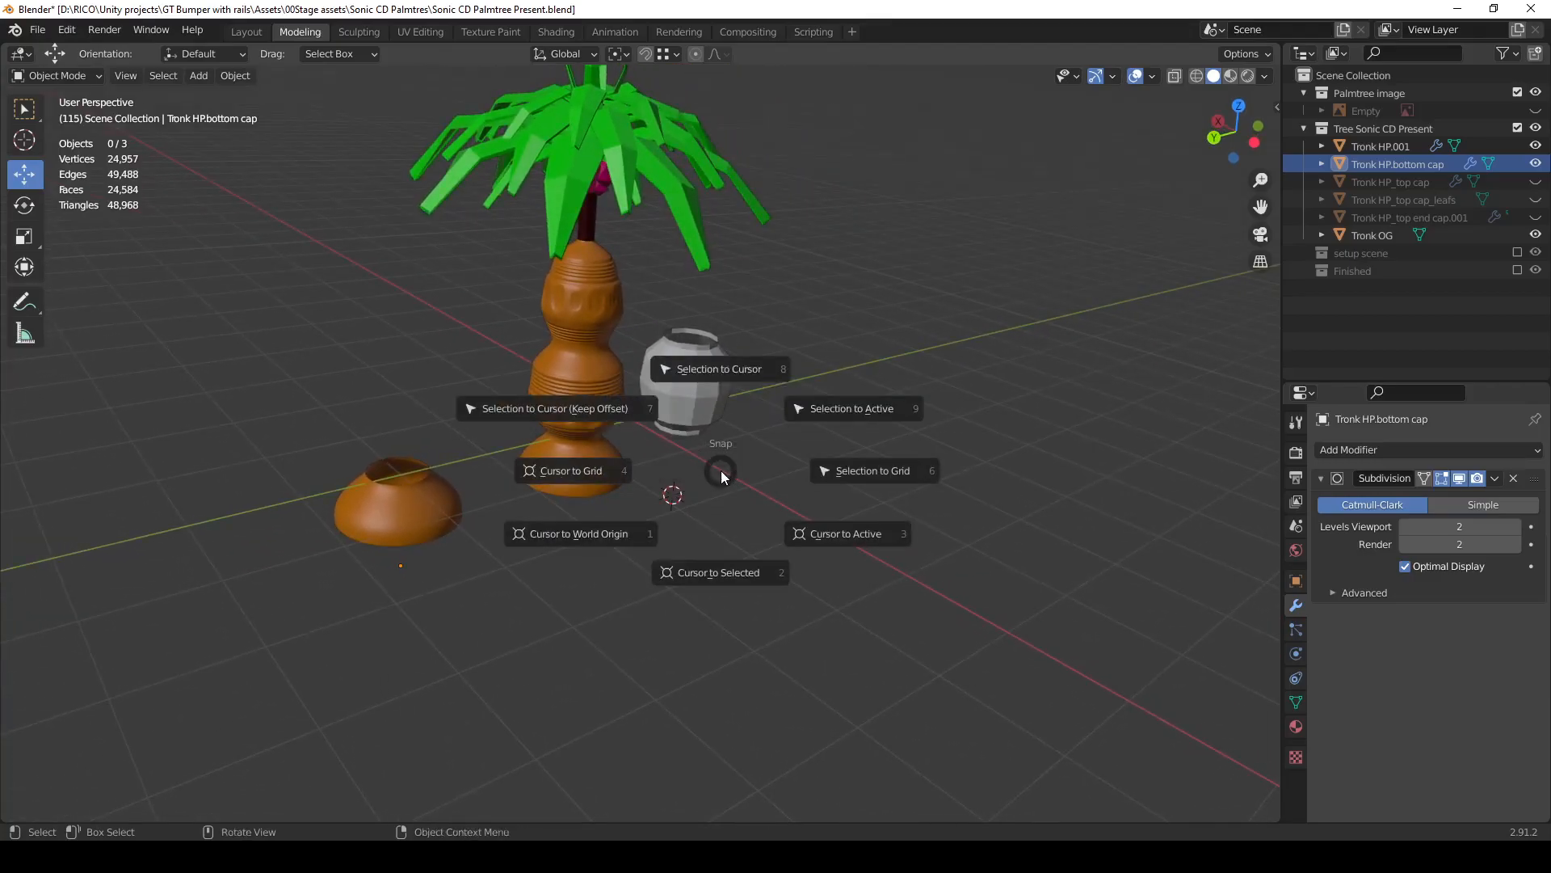
click(598, 541)
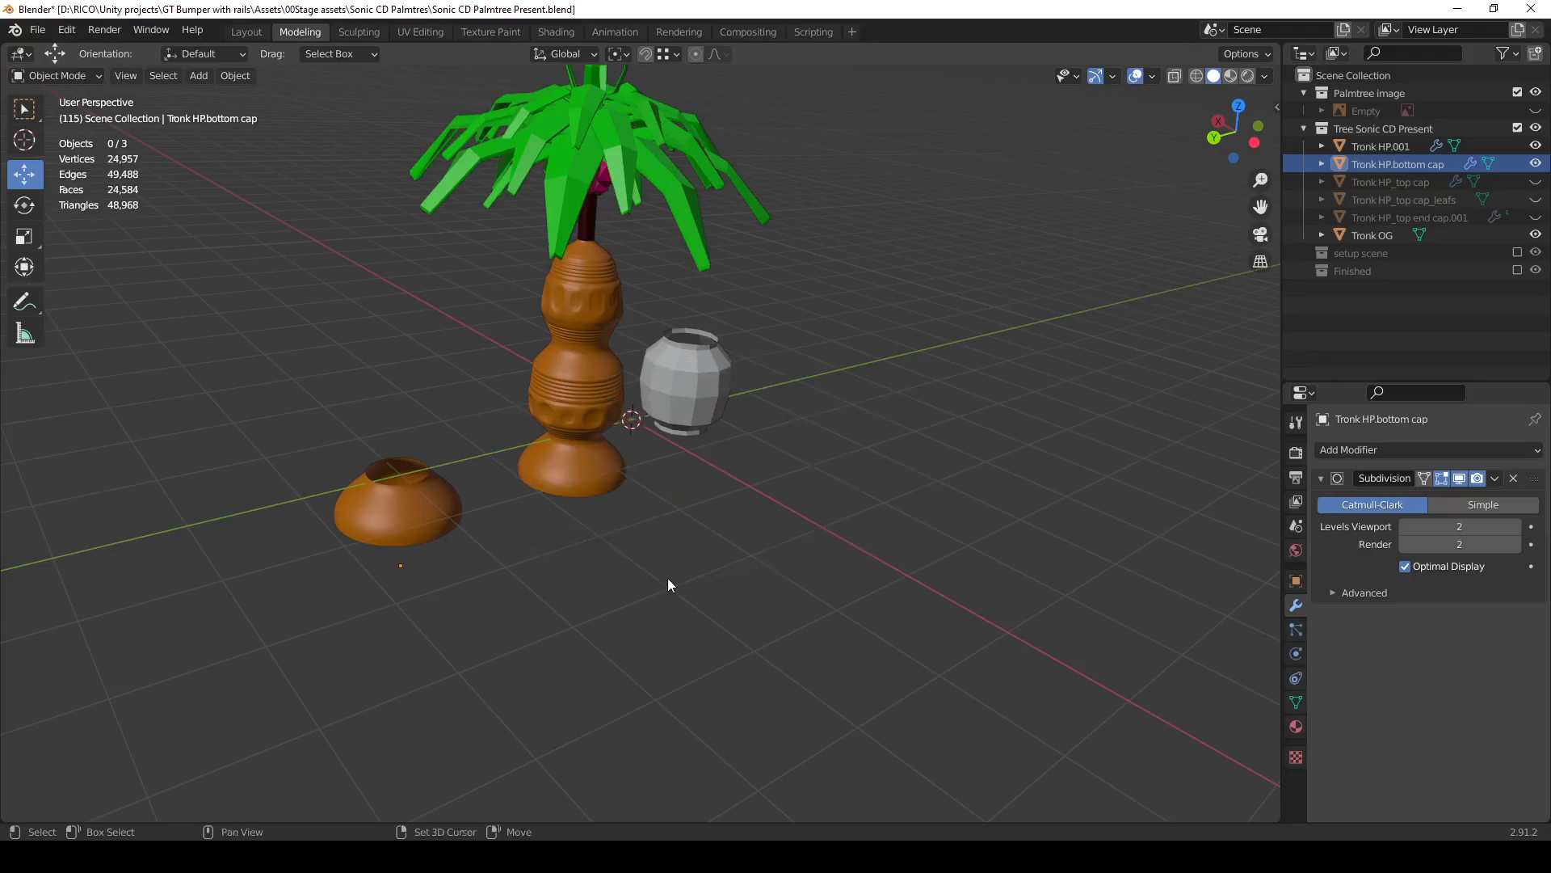
key(shift+a)
mouse_move(662, 484)
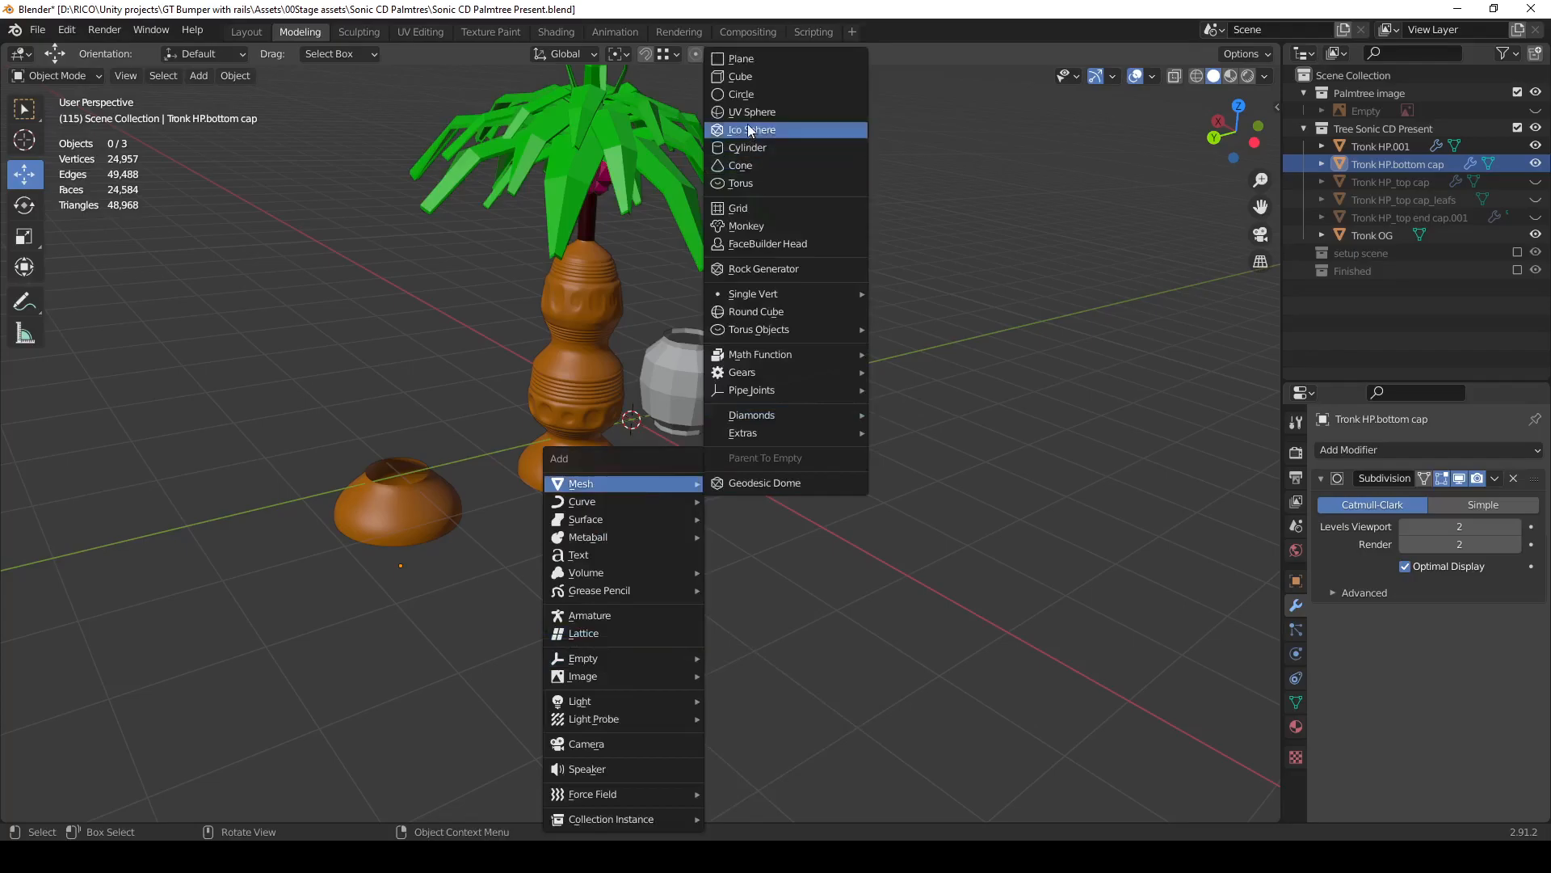
click(769, 61)
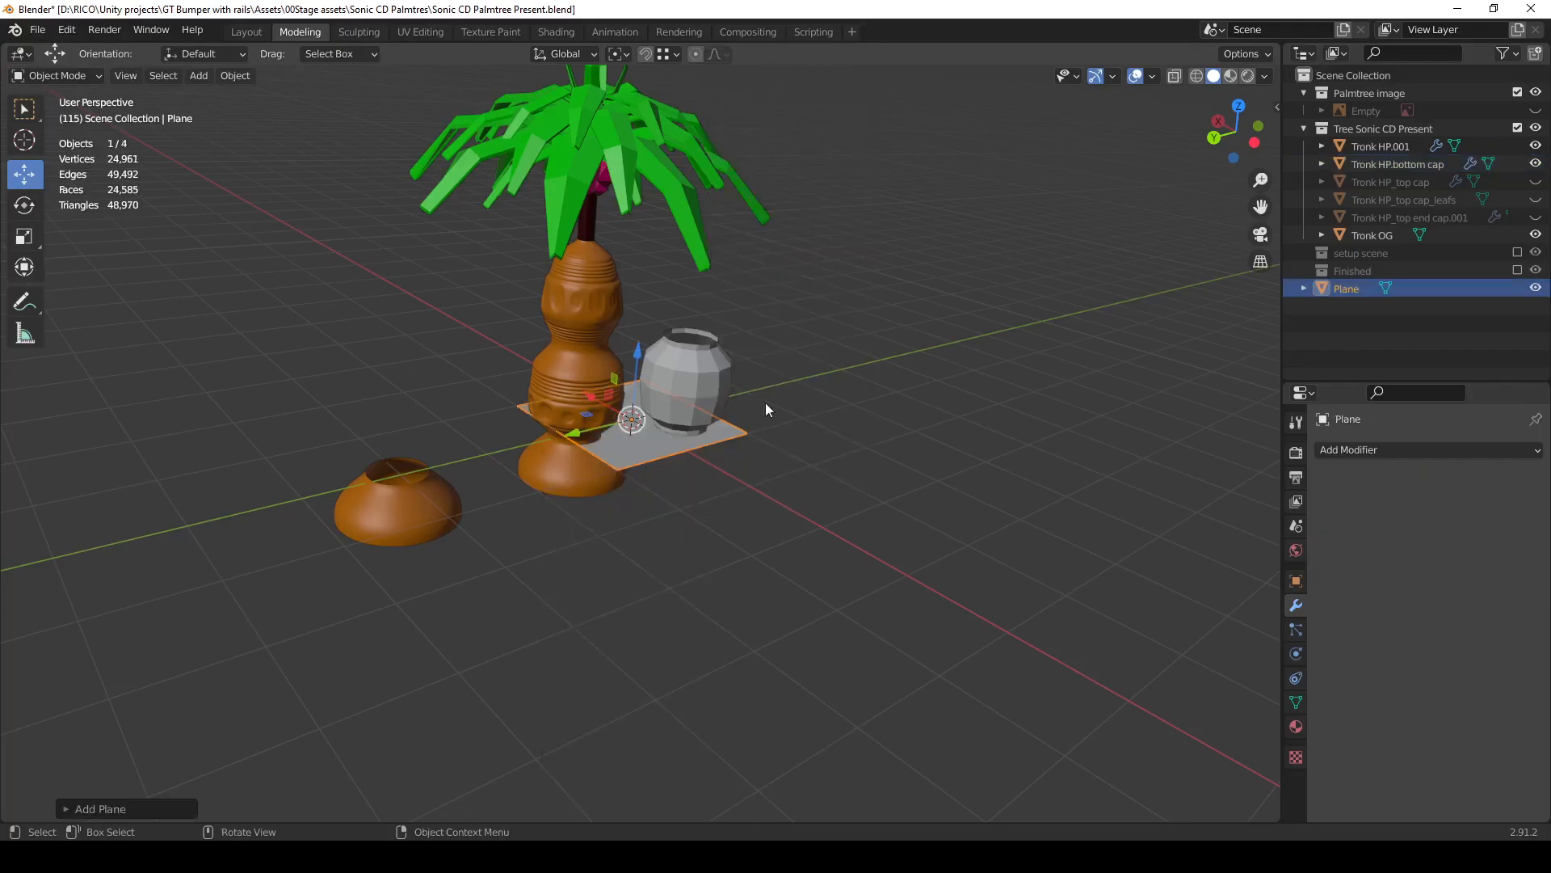
Scale the plane up into a large ground surface beneath the palm tree and lower it slightly along Z.
key(s)
click(109, 410)
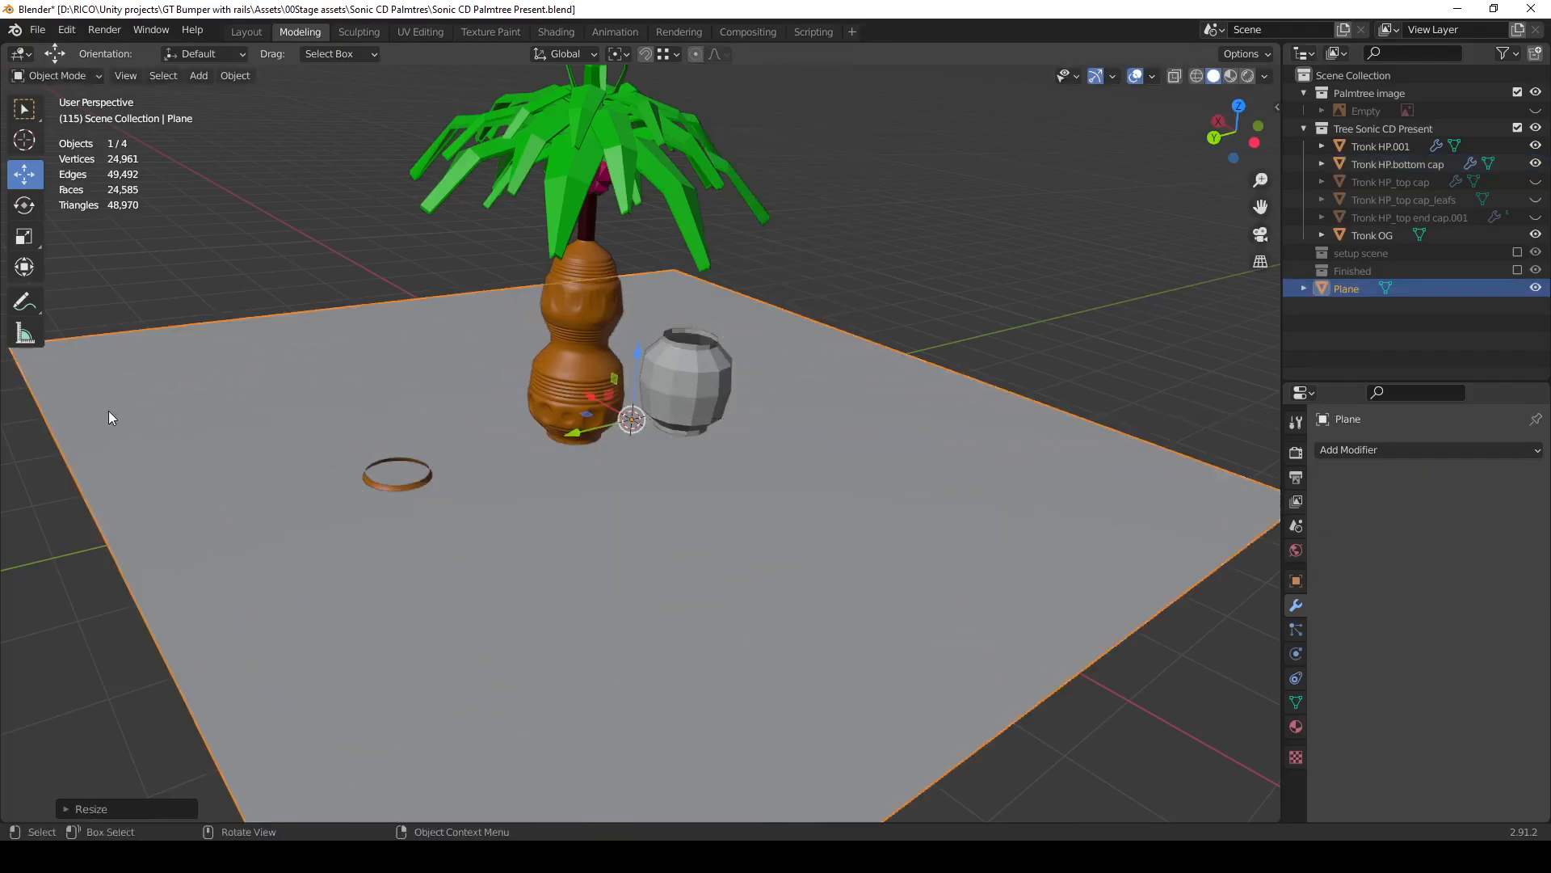
drag(640, 354, 634, 373)
scroll(559, 416, up, 3)
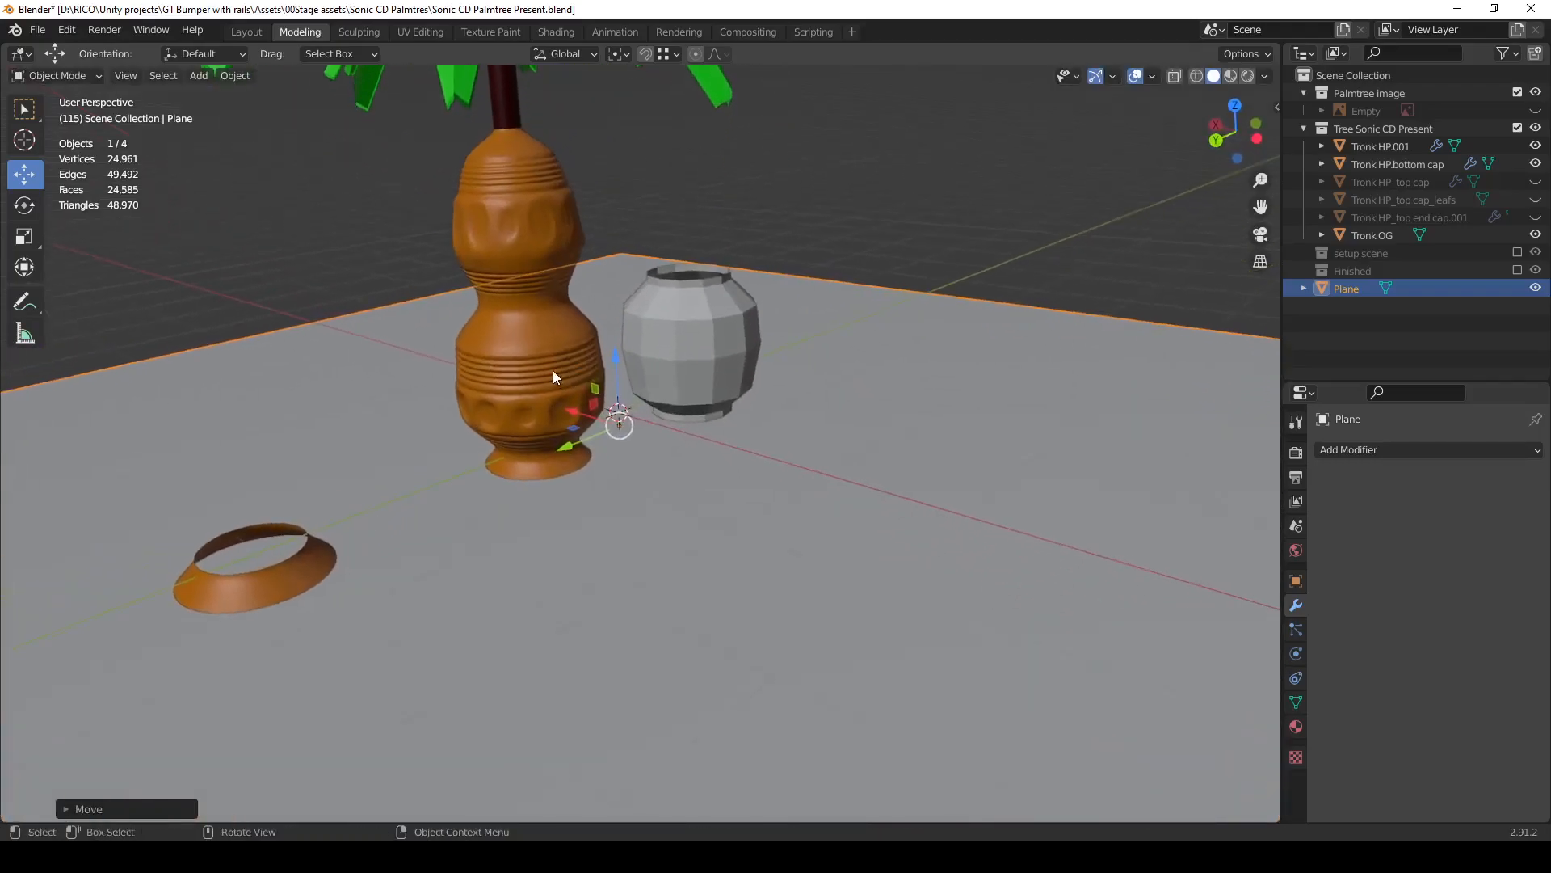
Select the palm tree trunk Tronk HP.001 and examine how its bottom cap sinks into the ground plane.
click(553, 370)
scroll(541, 409, up, 3)
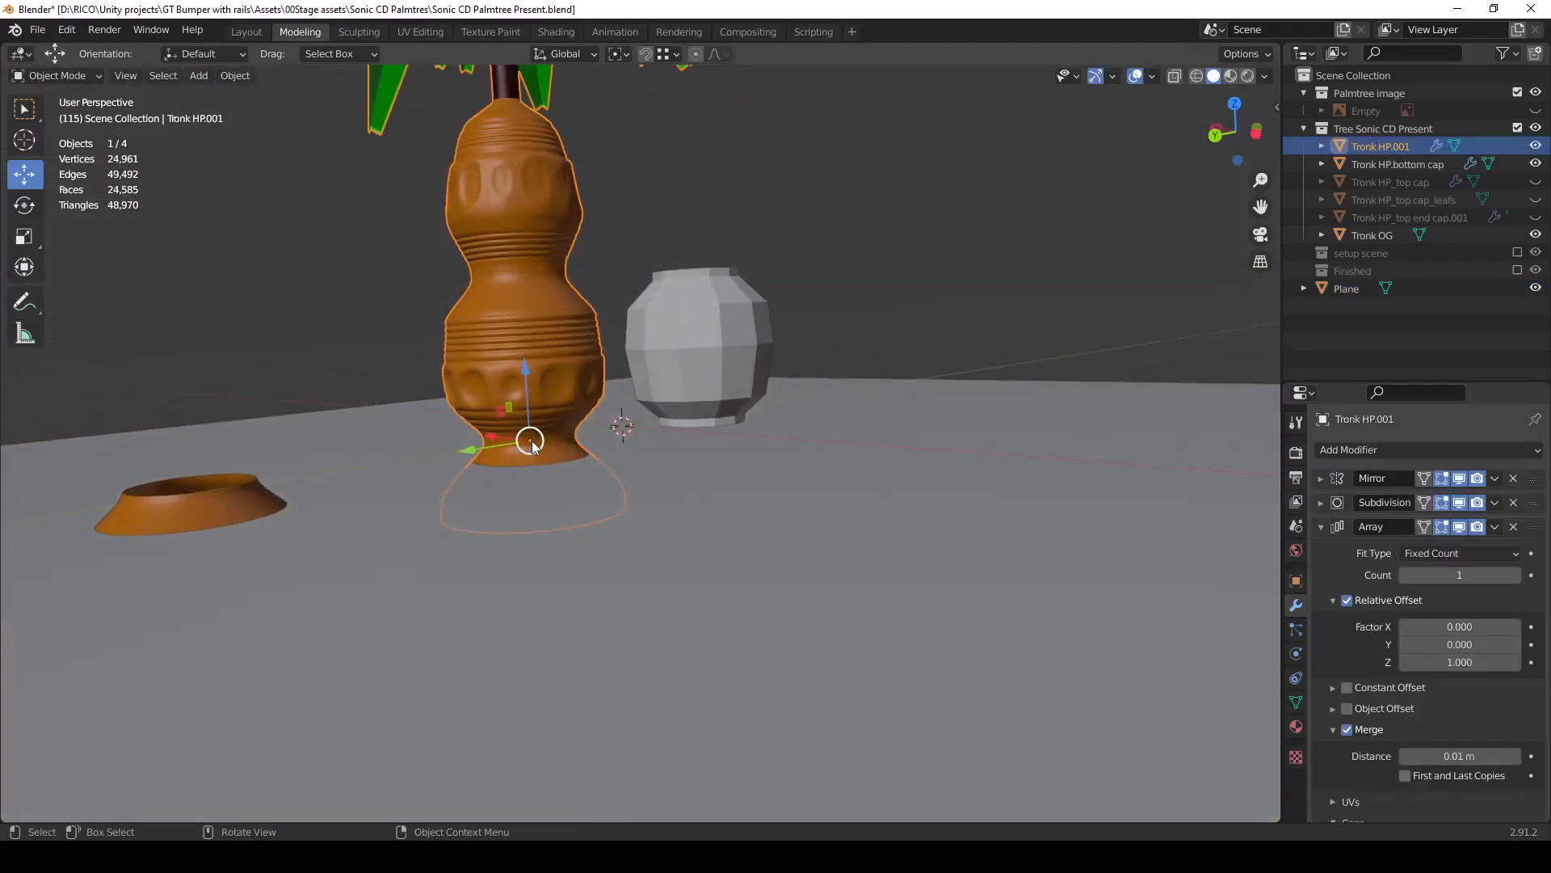
middle_drag(547, 451, 743, 482)
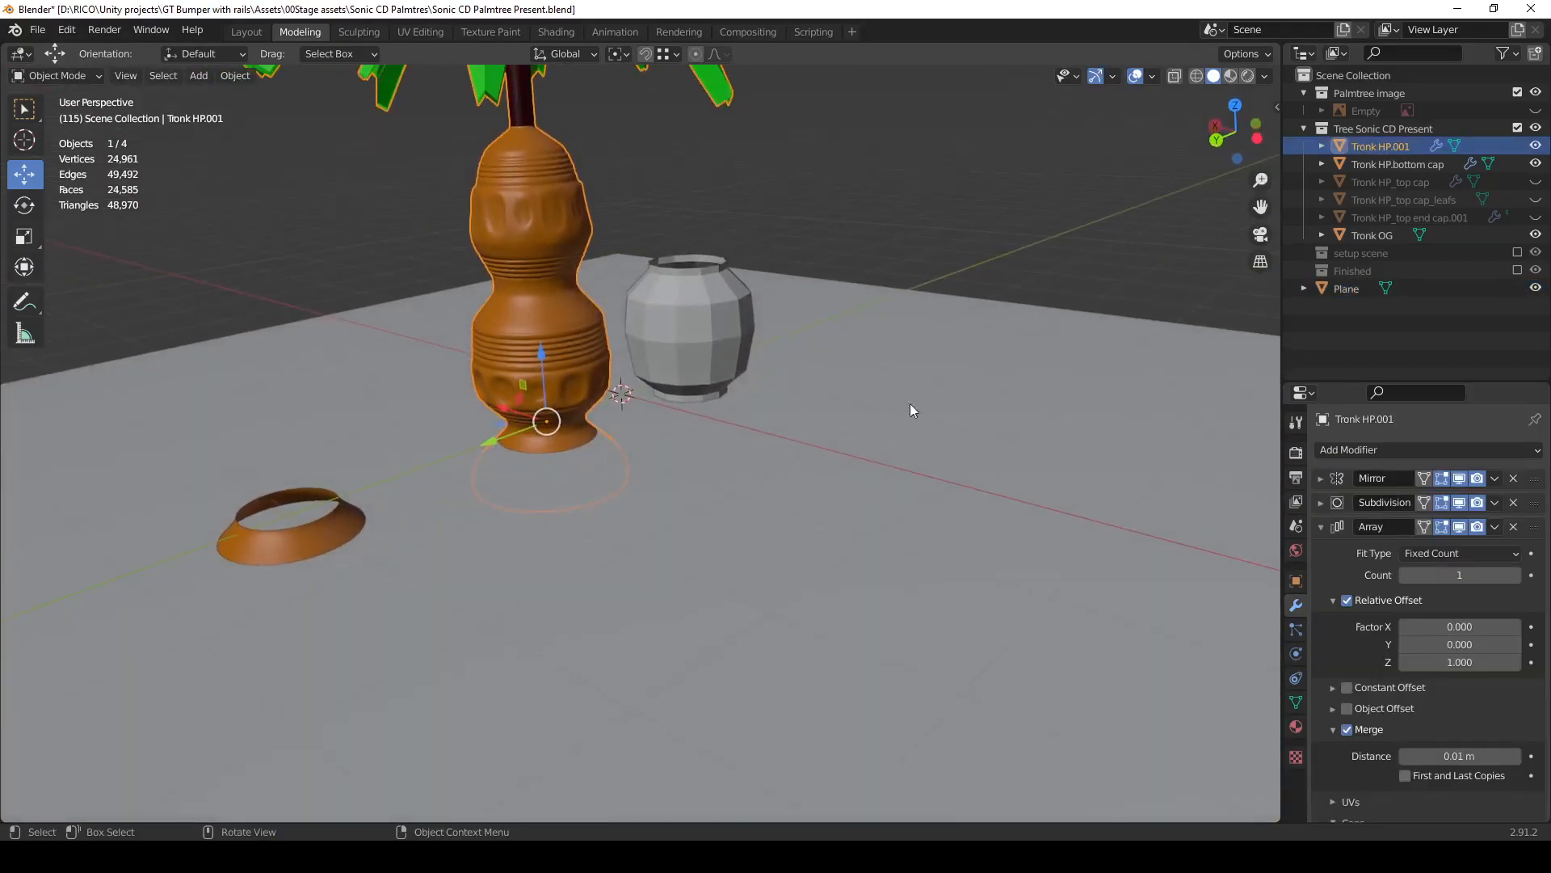
middle_drag(837, 473, 735, 473)
scroll(736, 473, down, 3)
Tilt the ground plane into a slight slope and adjust its height around the trunk's base.
click(798, 420)
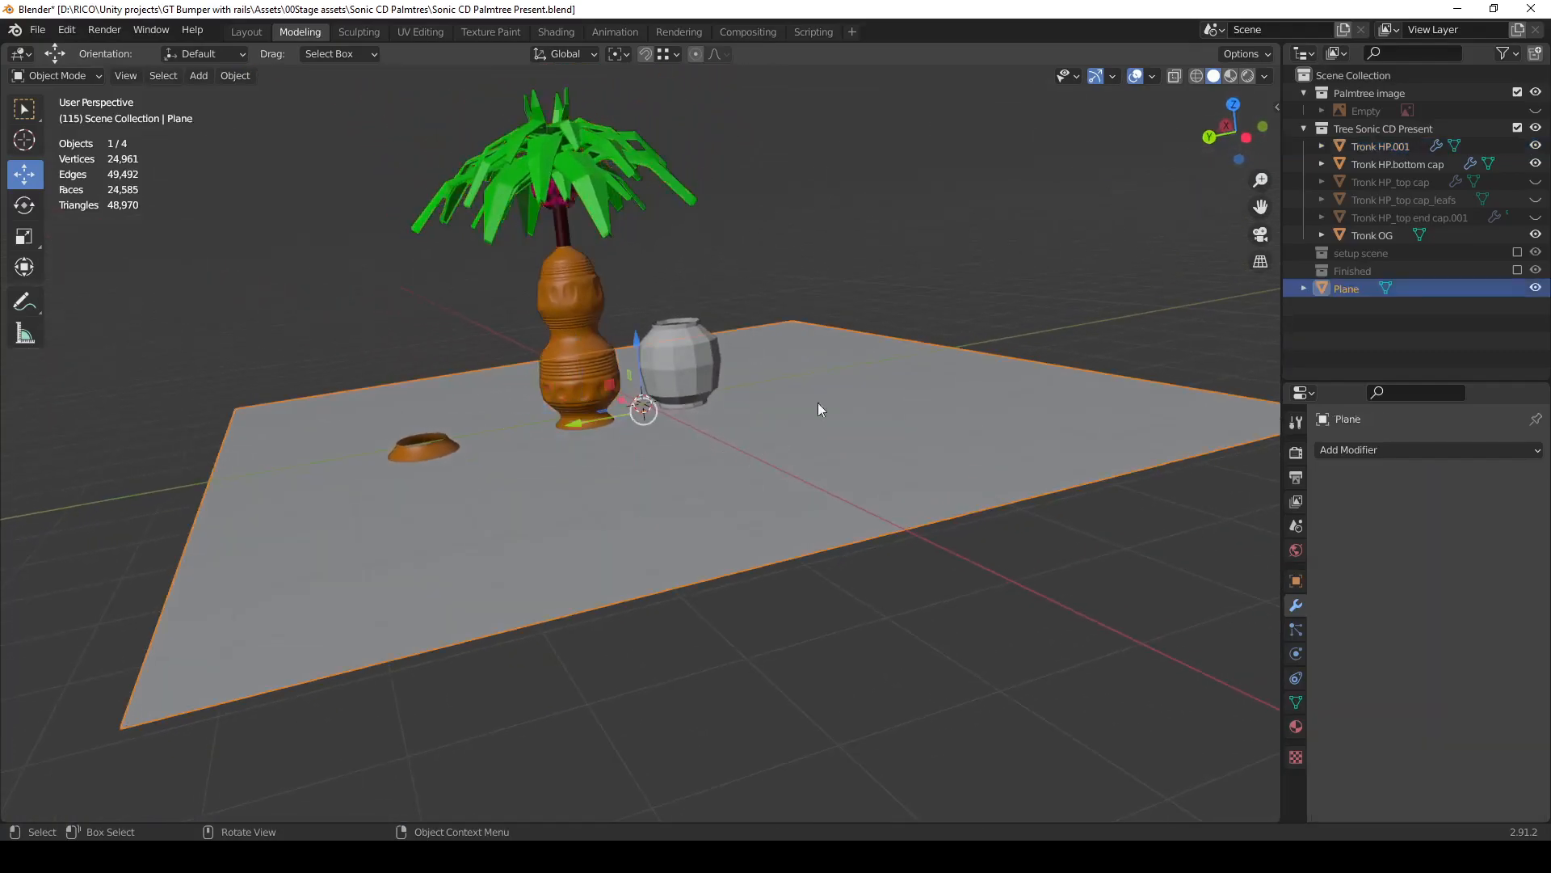
key(r)
click(861, 391)
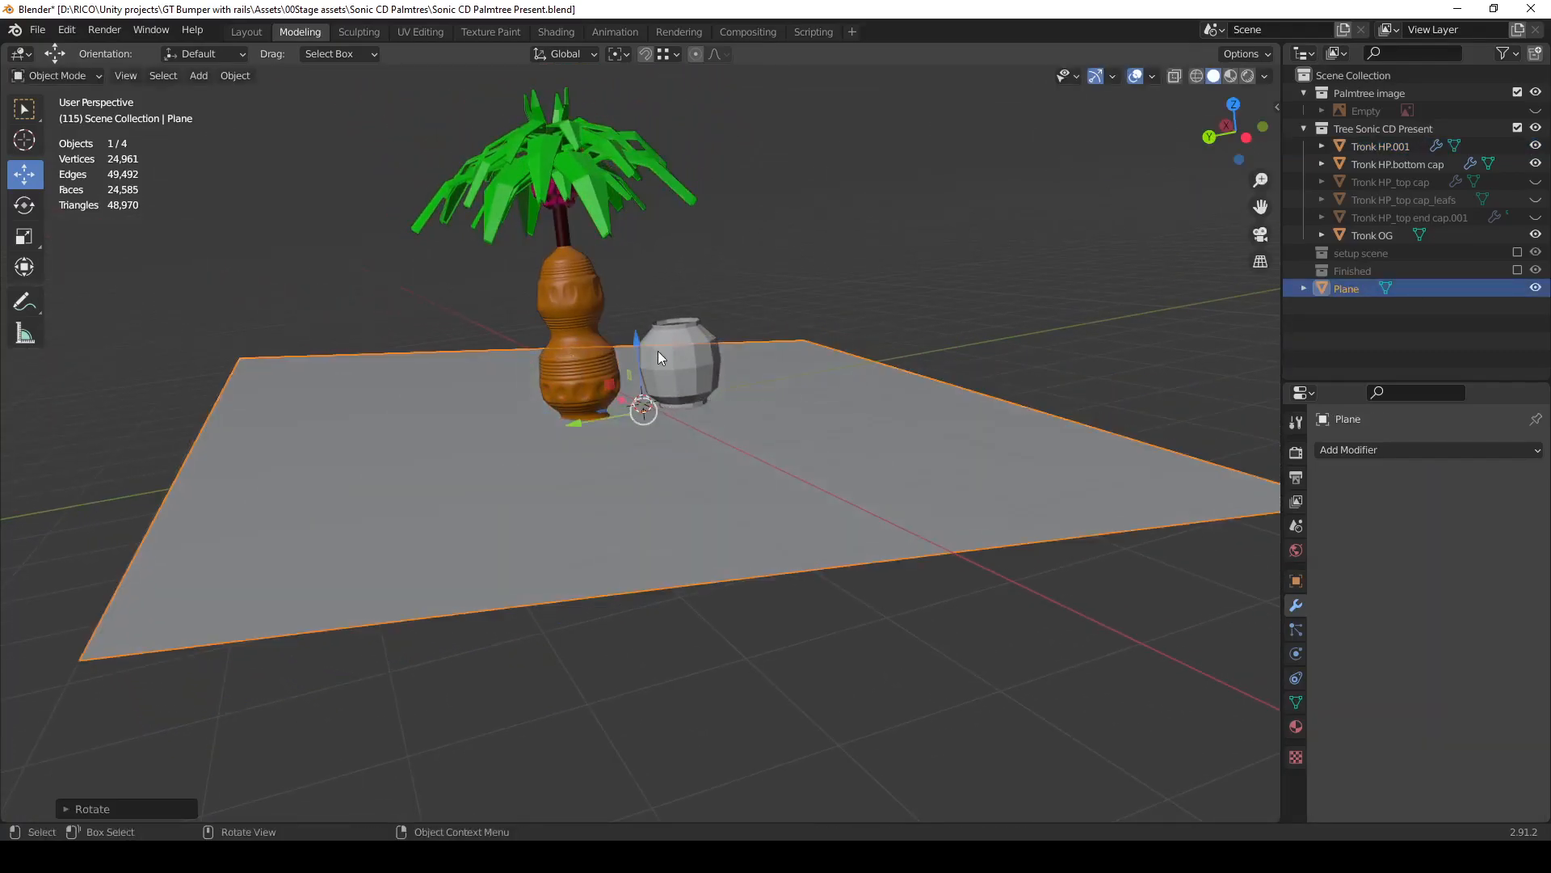
drag(636, 339, 637, 351)
middle_drag(620, 409, 592, 413)
scroll(592, 418, up, 4)
drag(637, 347, 629, 337)
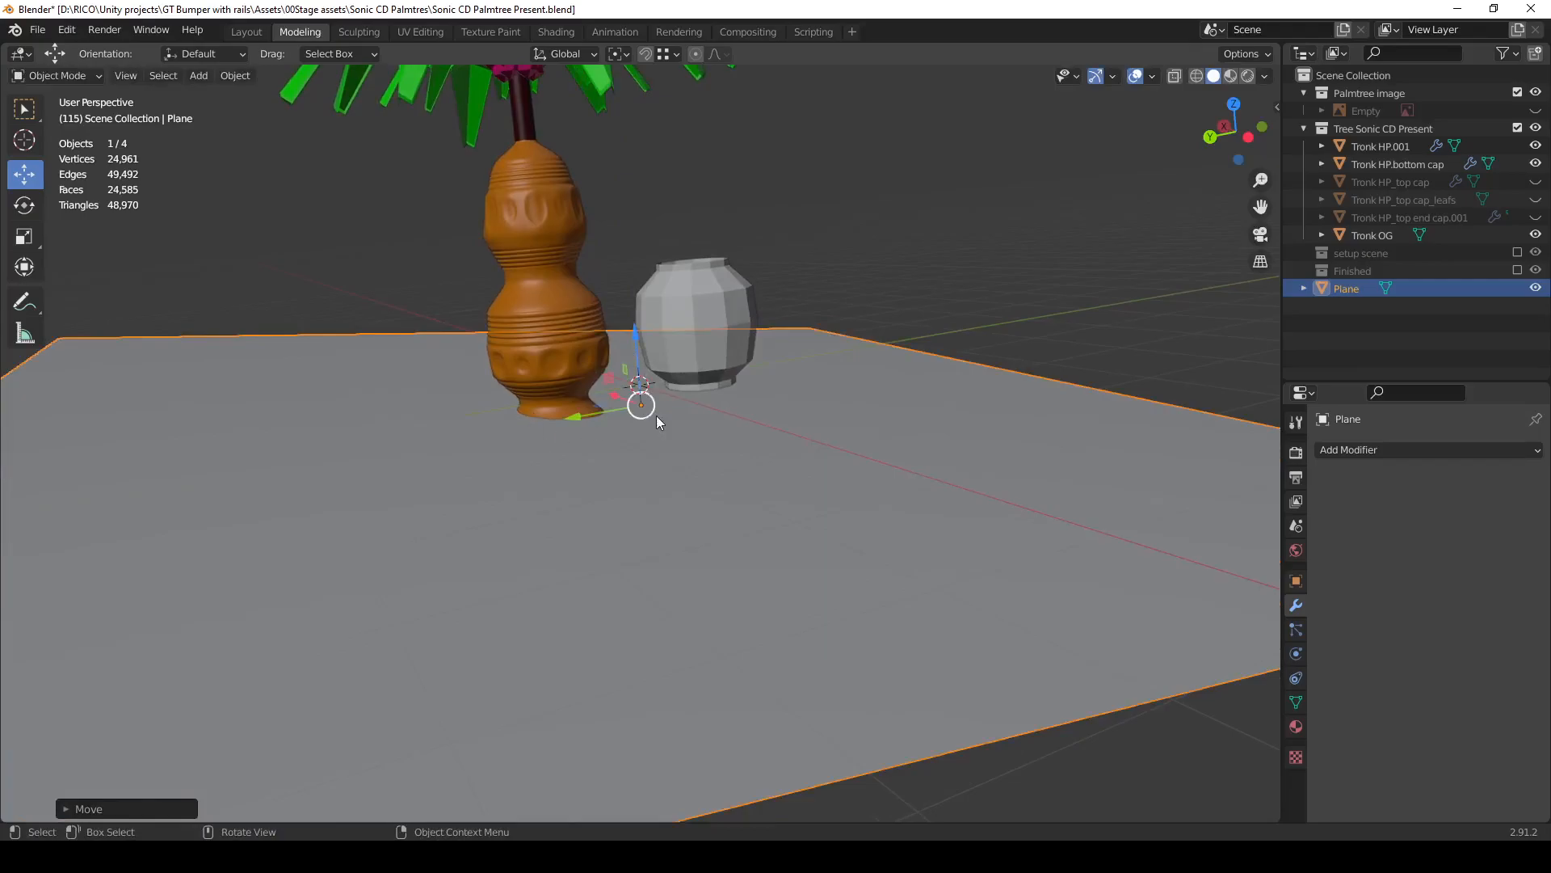
Hide Tronk HP.bottom cap, clear the Cap Start of the trunk's Array modifier, and lower the trunk toward the sloped plane.
click(1535, 165)
click(548, 334)
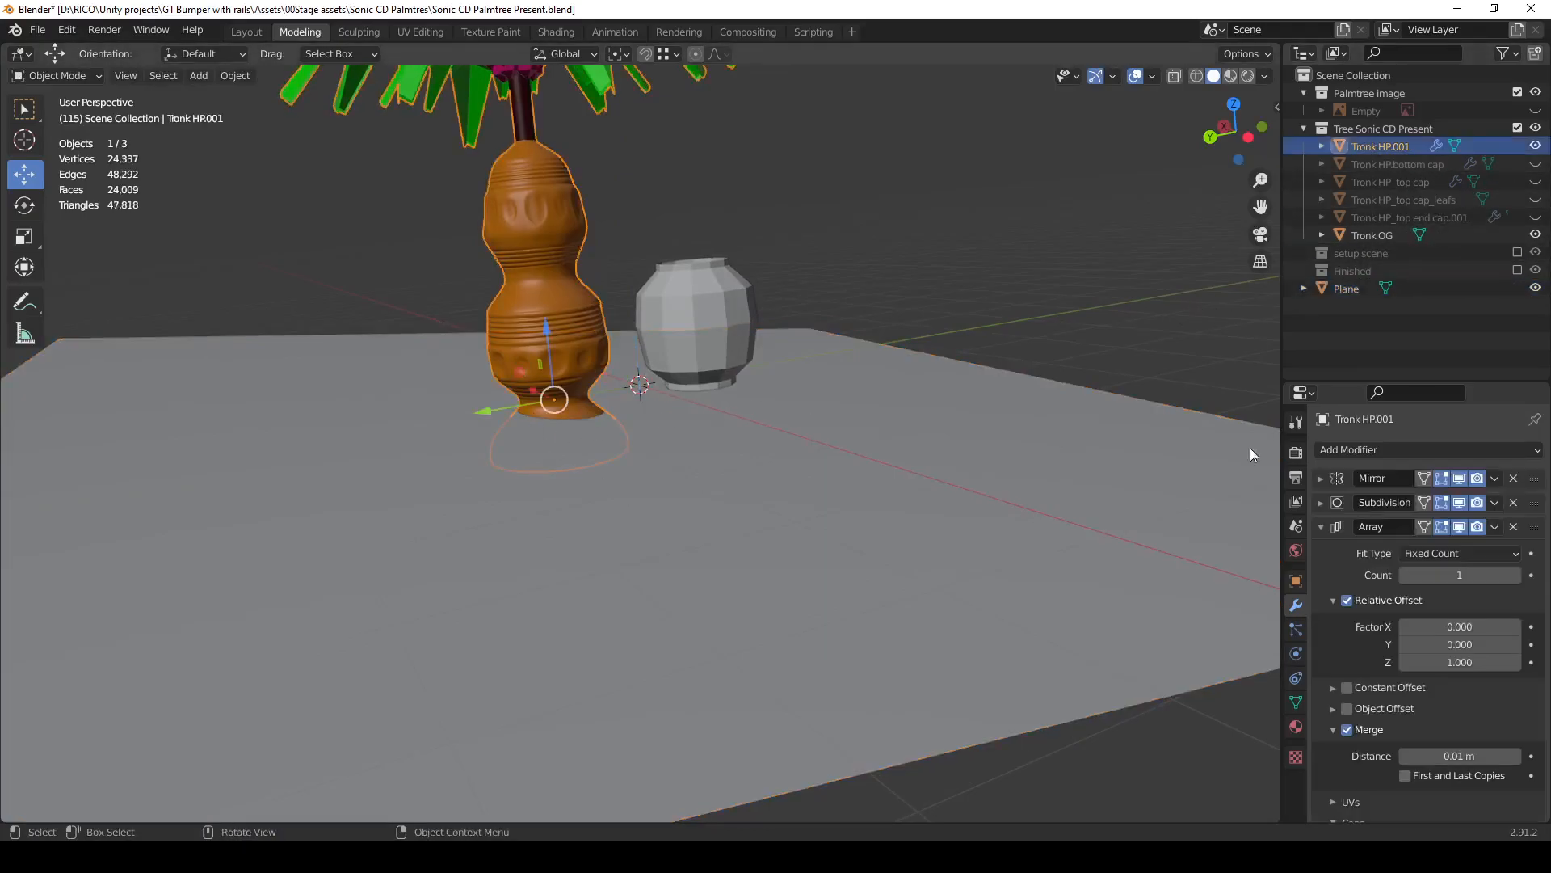
scroll(1384, 681, down, 2)
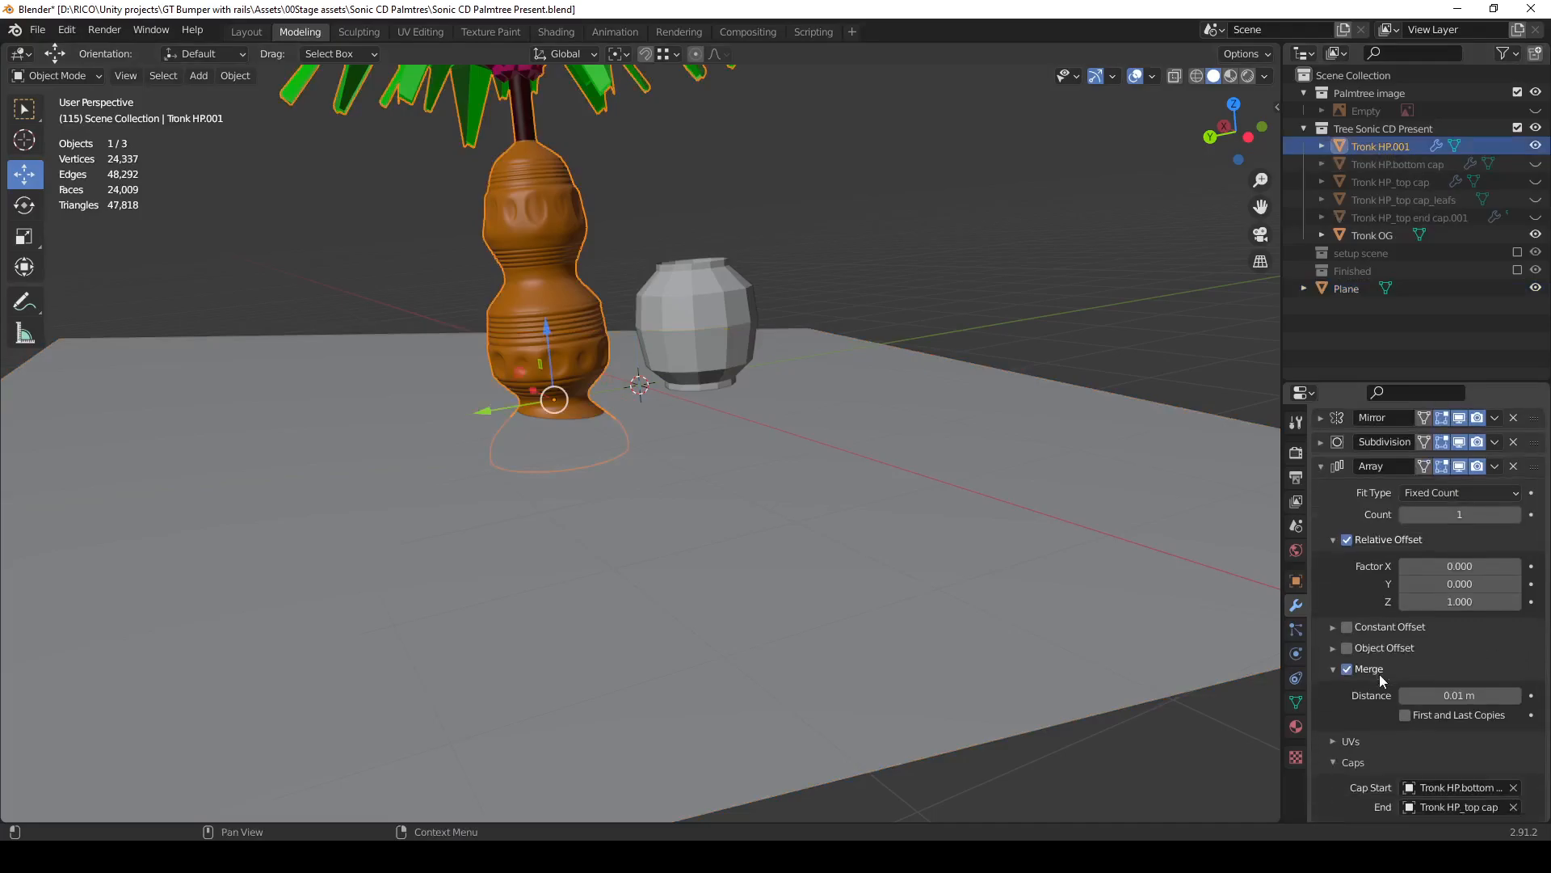
click(1514, 787)
scroll(722, 497, up, 3)
middle_drag(641, 393, 566, 265)
drag(542, 218, 543, 299)
middle_drag(543, 299, 686, 356)
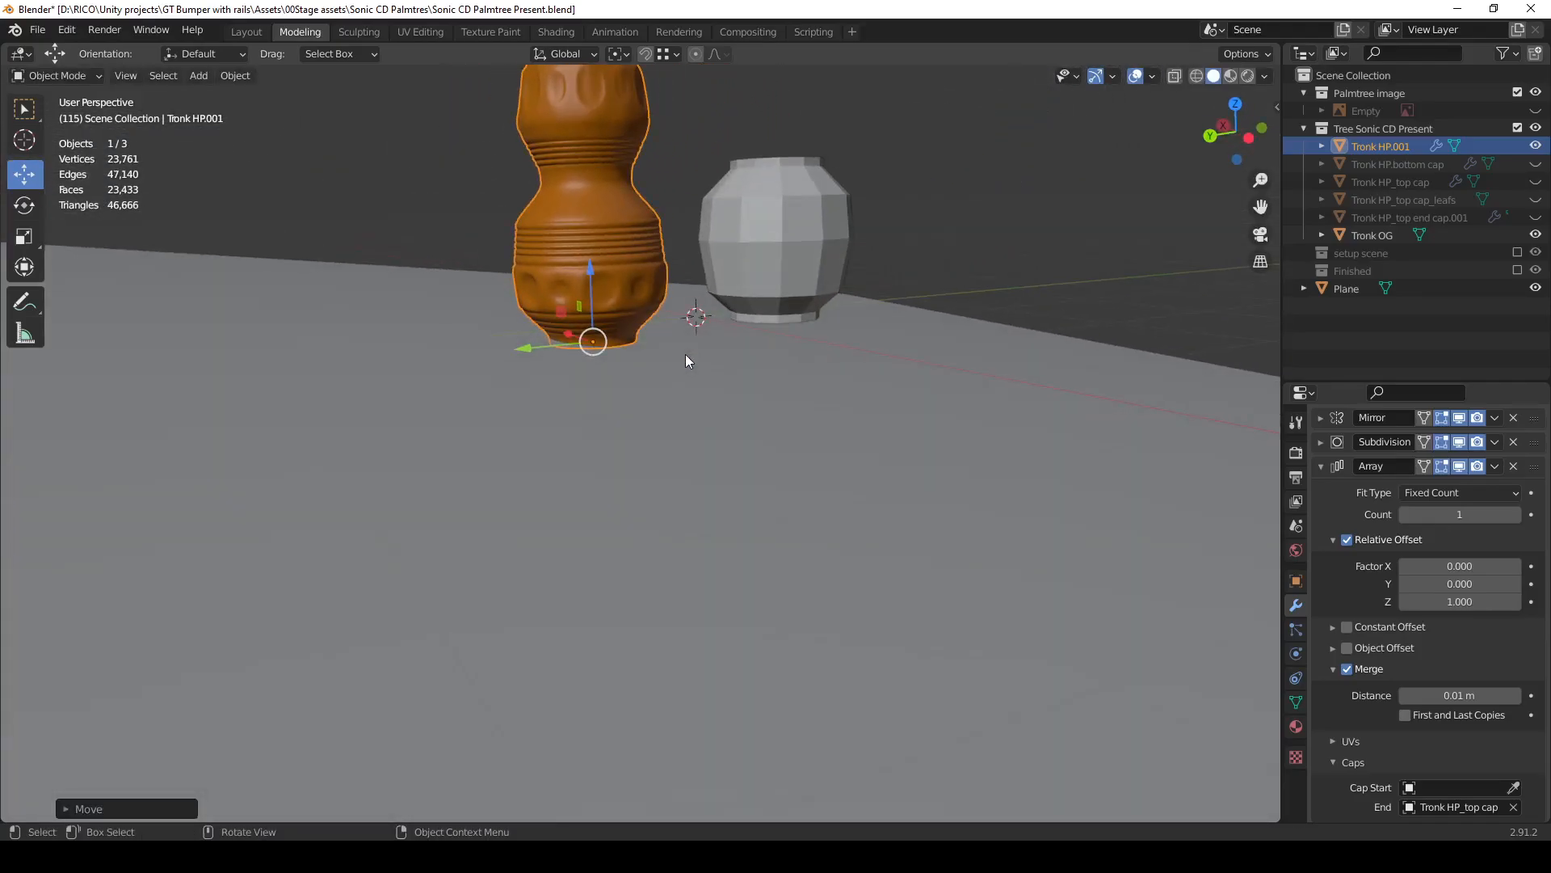
Undo the trunk's move and the removal of its start cap, and view the capped base on the slope.
key(ctrl+z)
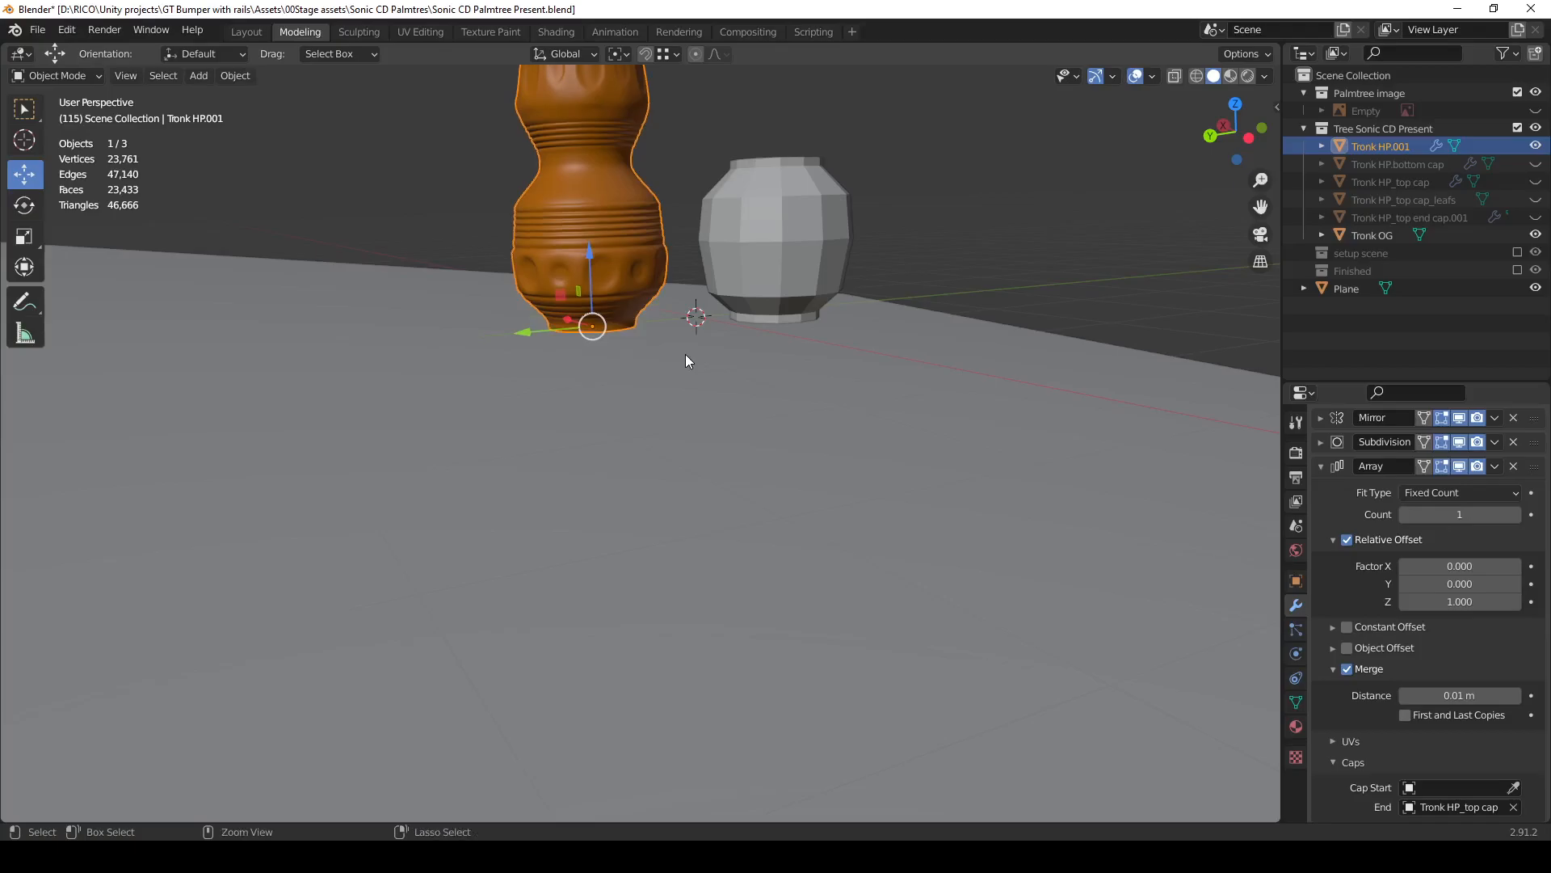
key(ctrl+z)
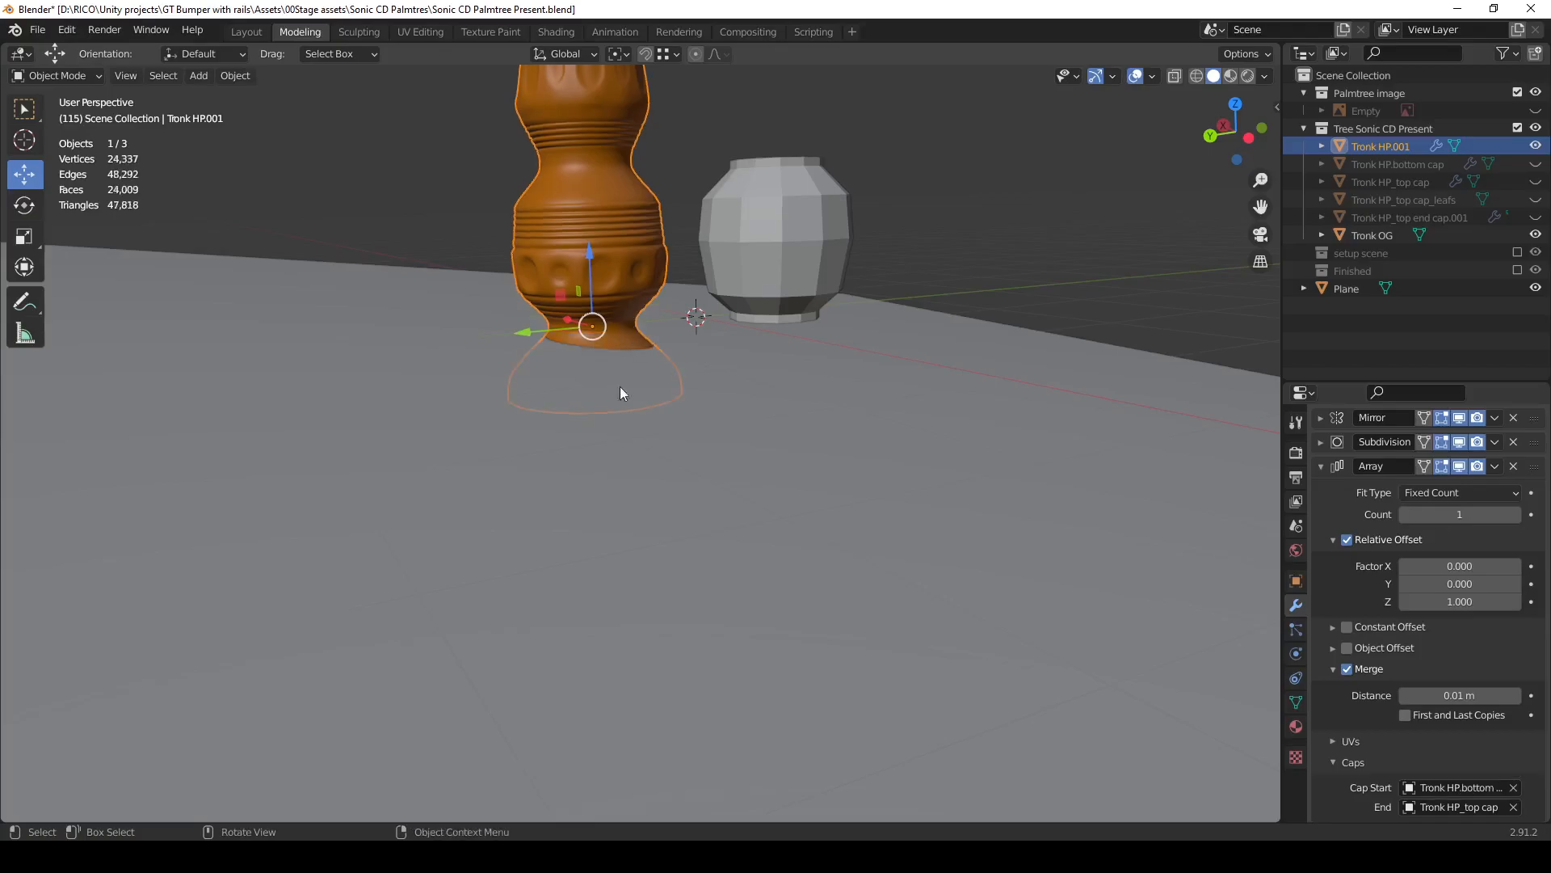
middle_drag(636, 368, 651, 433)
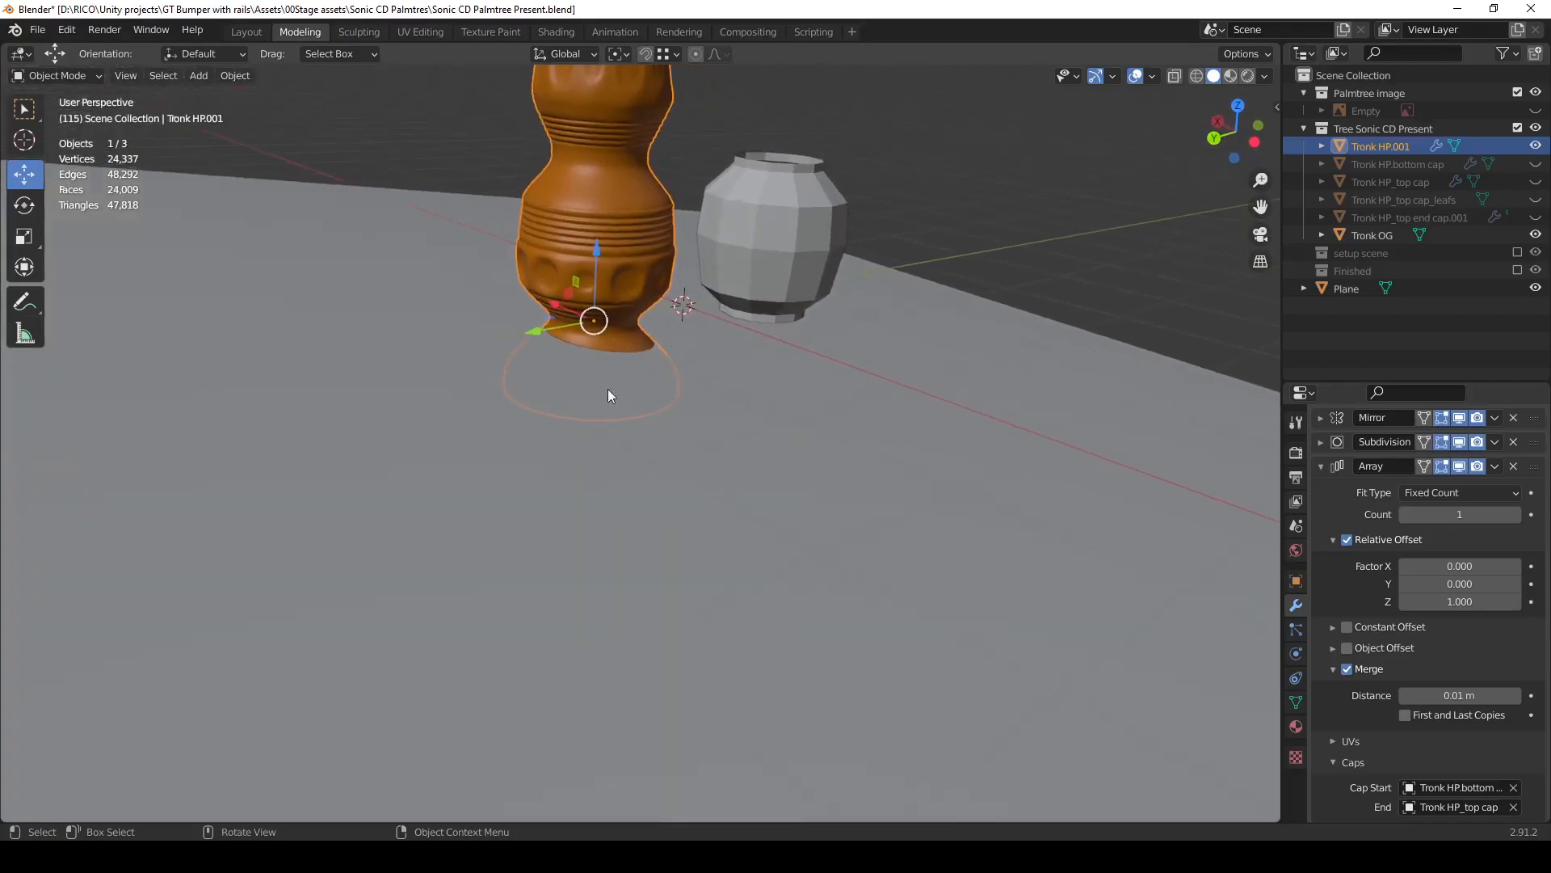
middle_drag(625, 299, 609, 373)
Delete the ground plane and make Tronk HP.bottom cap visible.
click(981, 438)
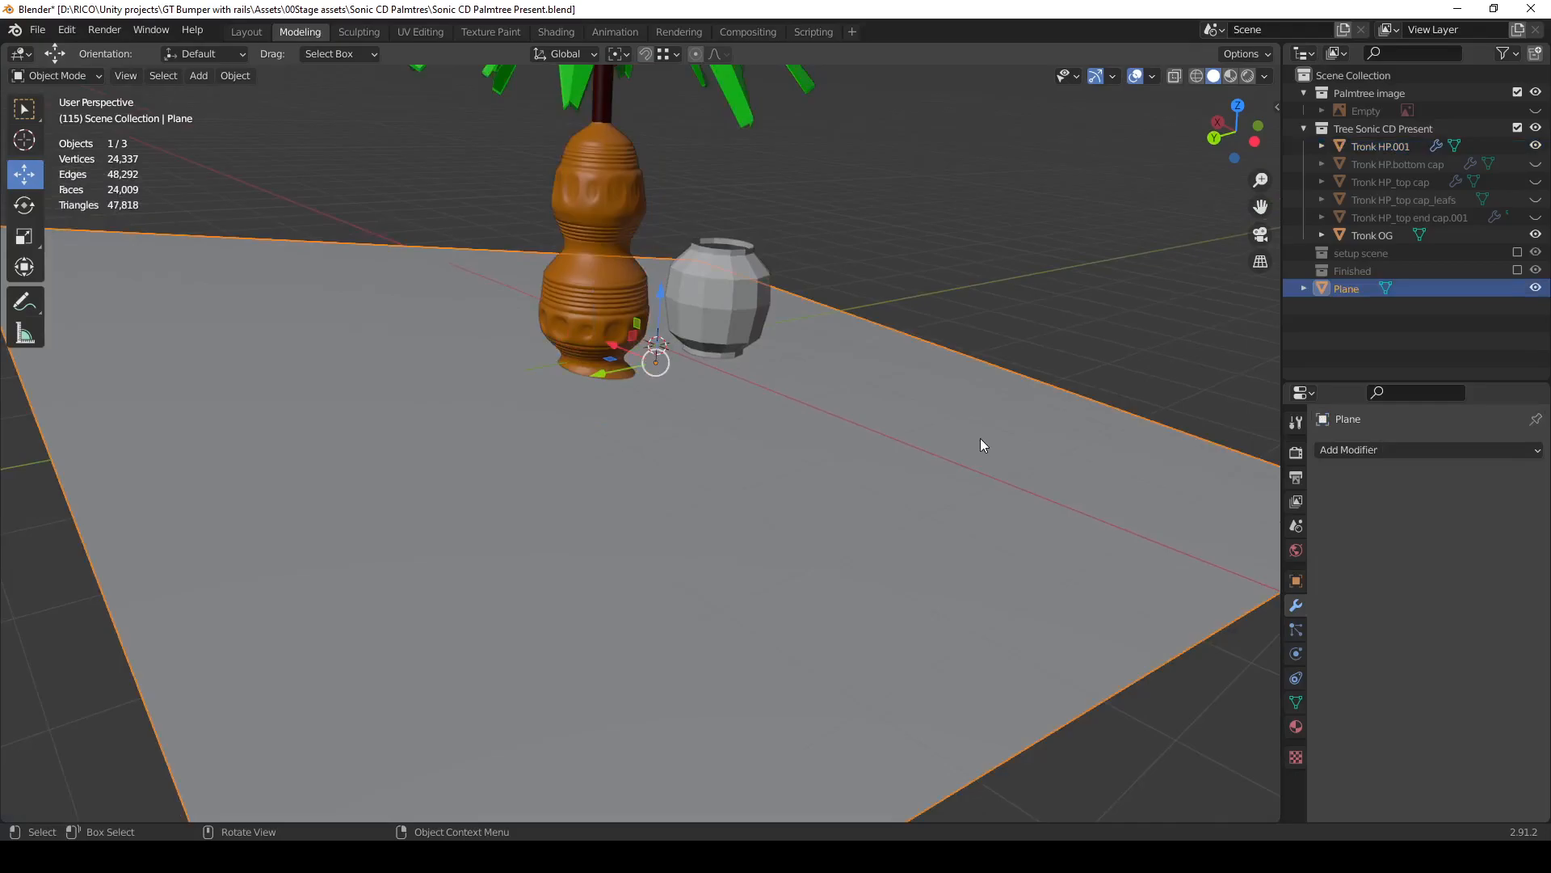
key(Delete)
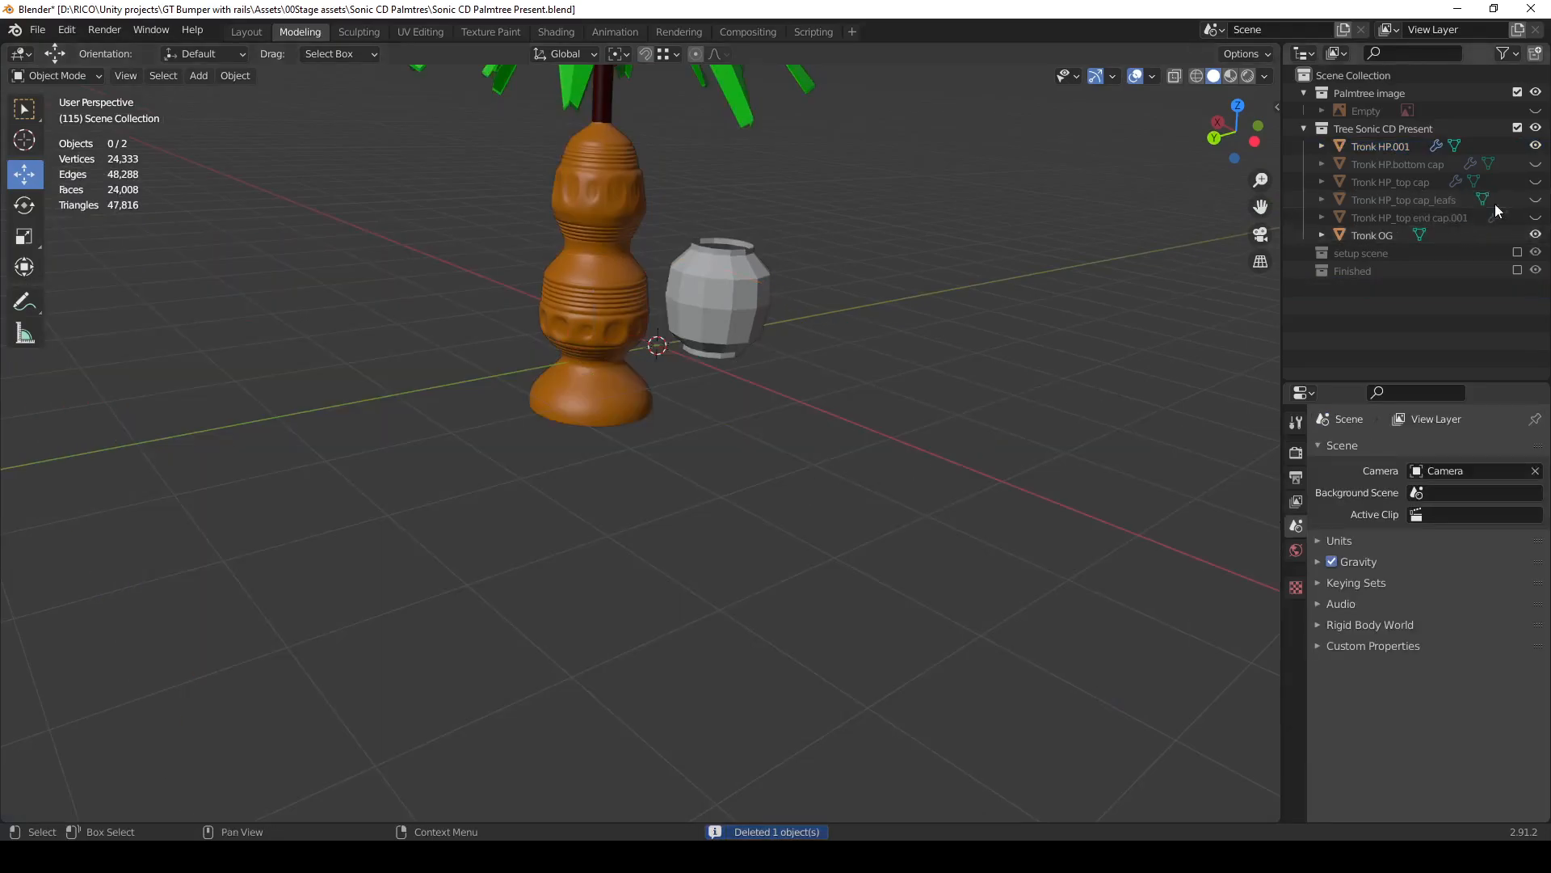
click(1535, 164)
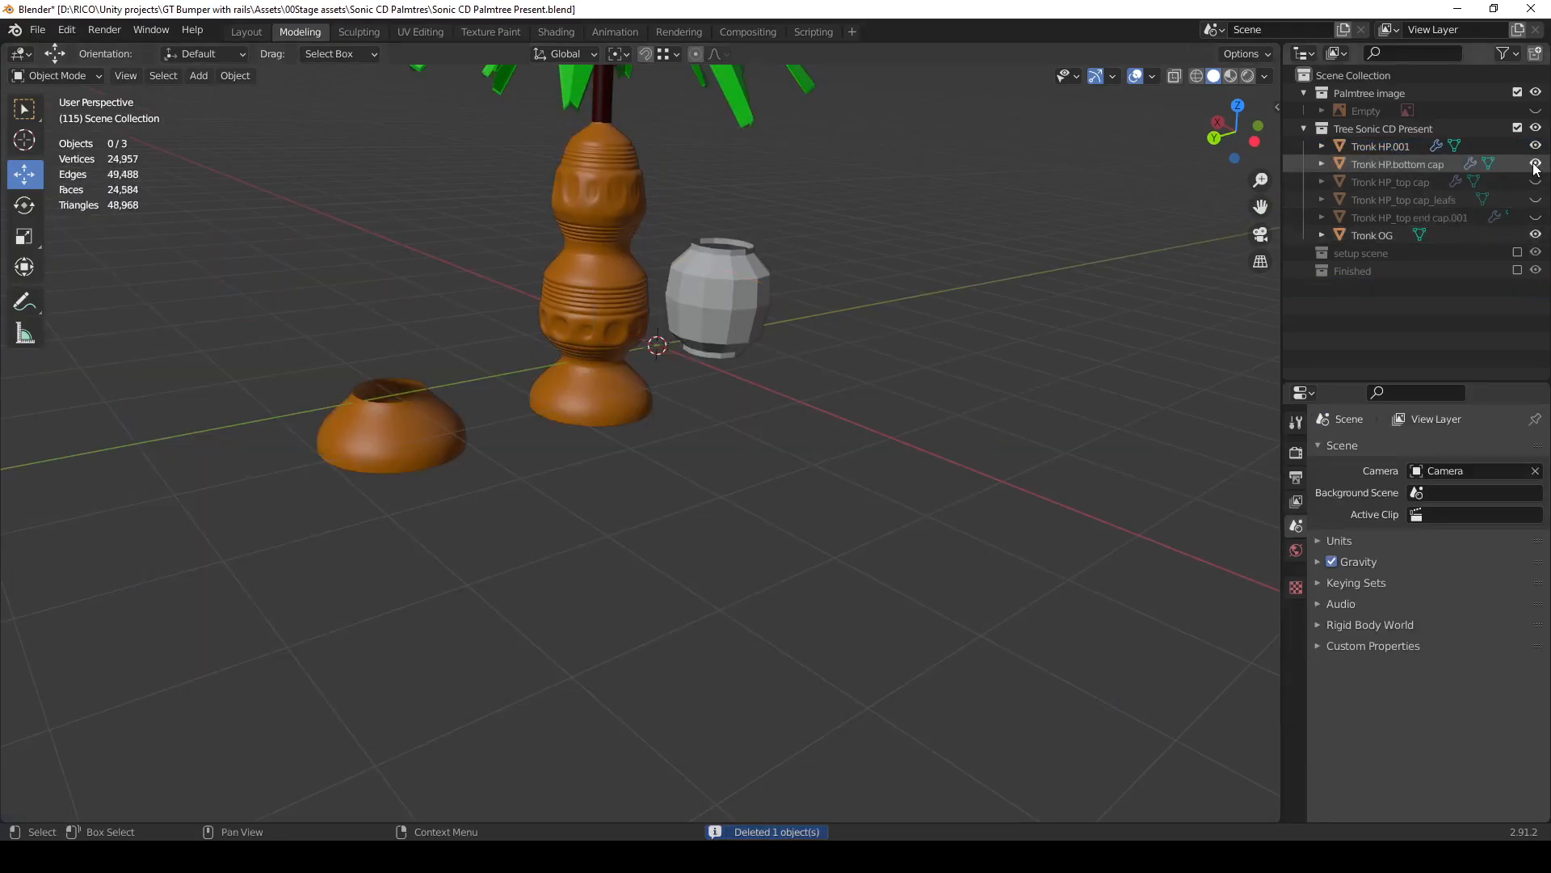
Select Tronk HP.001 and briefly check in Edit Mode where its lower edge meets the bottom cap.
scroll(423, 454, up, 5)
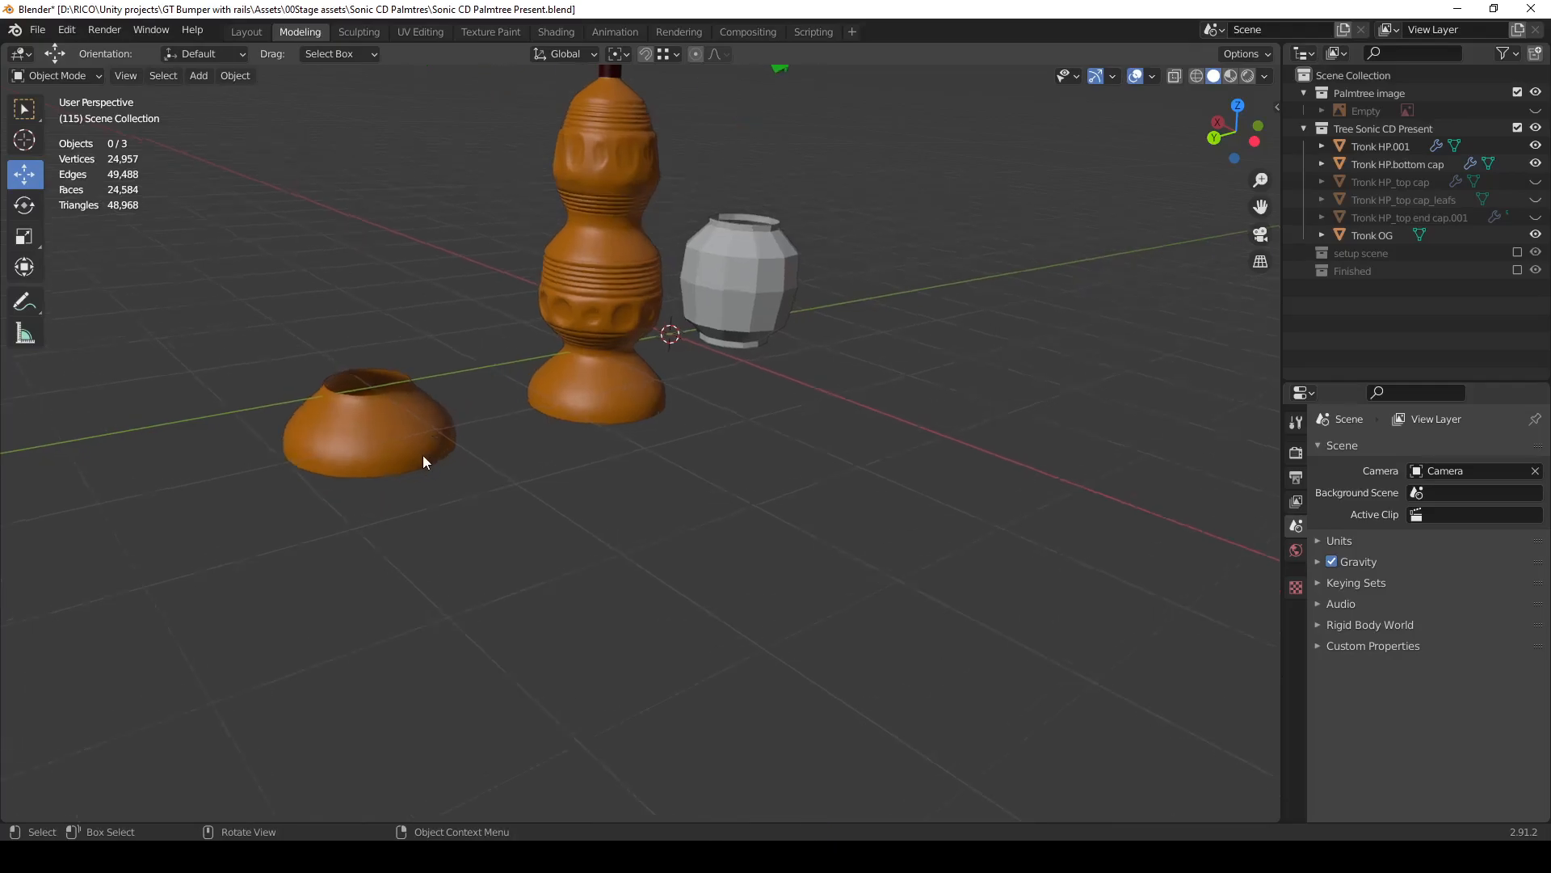
middle_drag(752, 356, 787, 296)
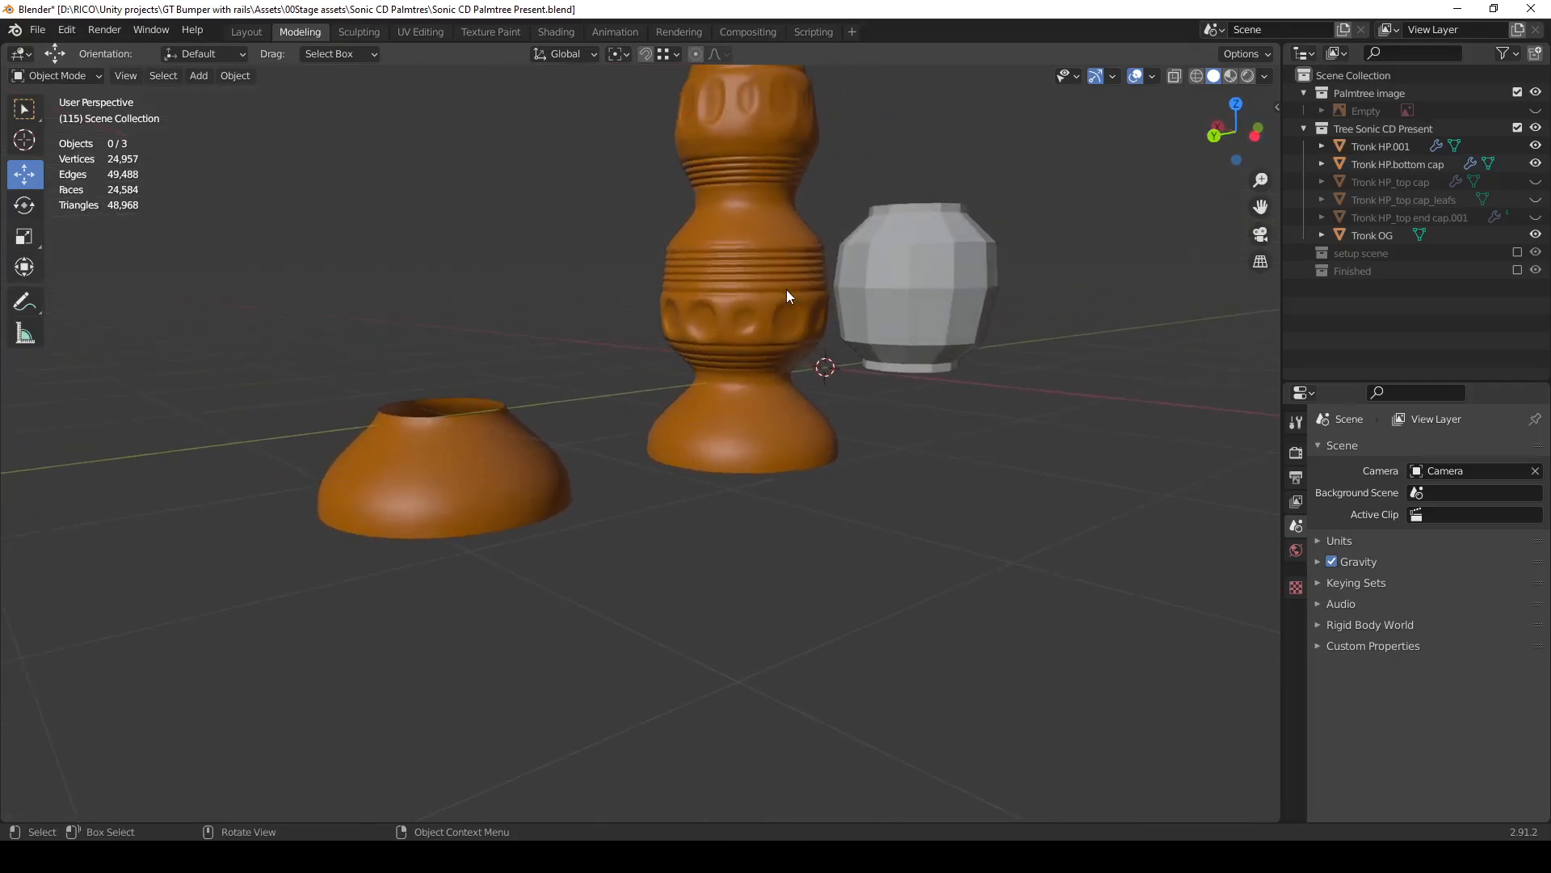
click(751, 291)
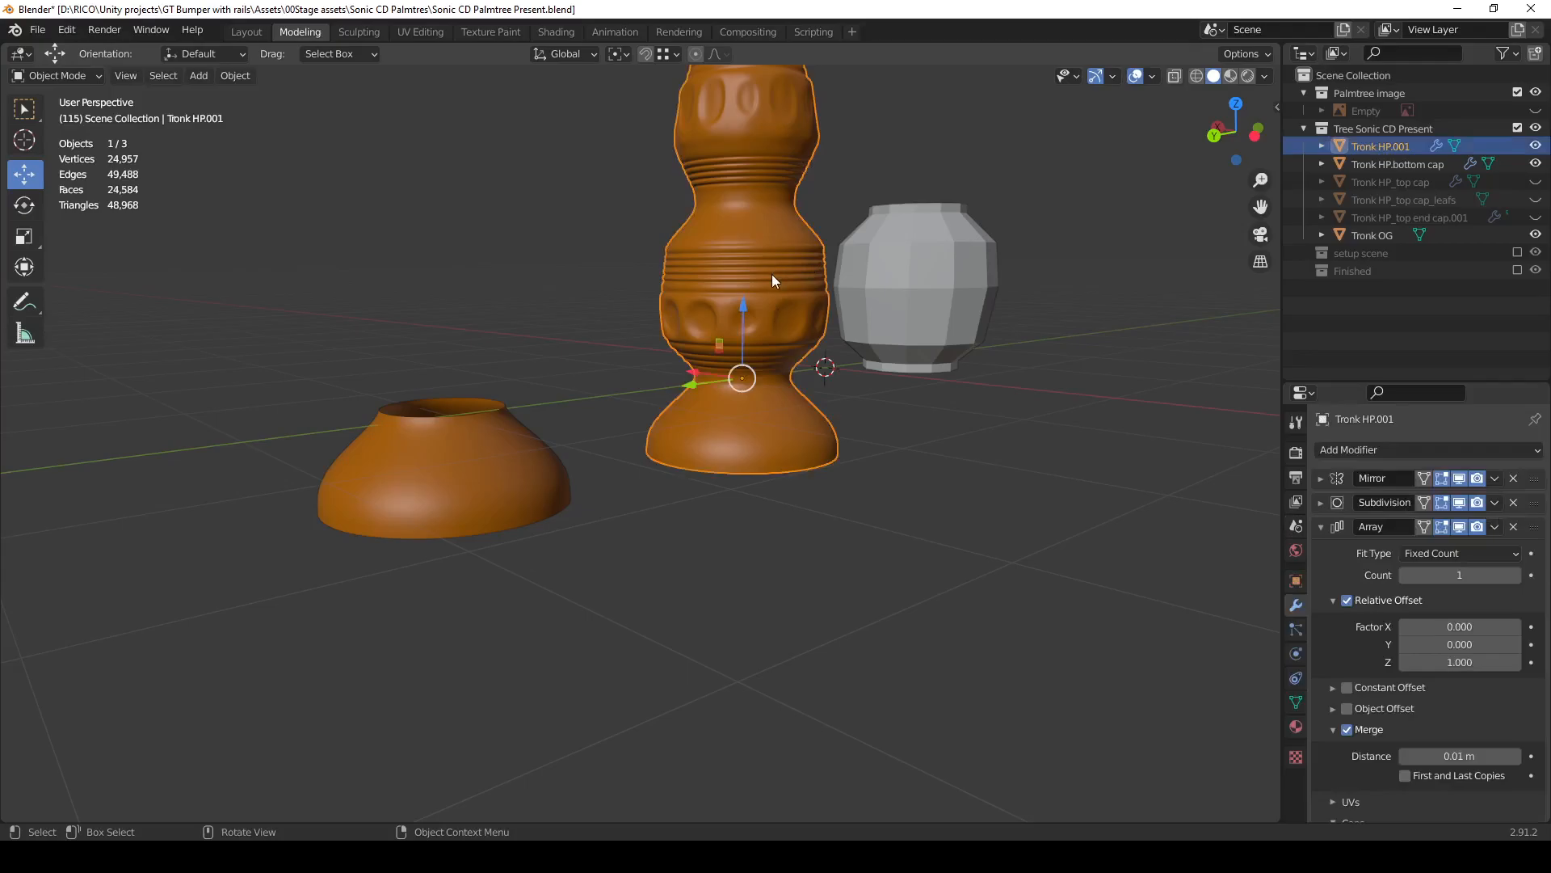
key(Tab)
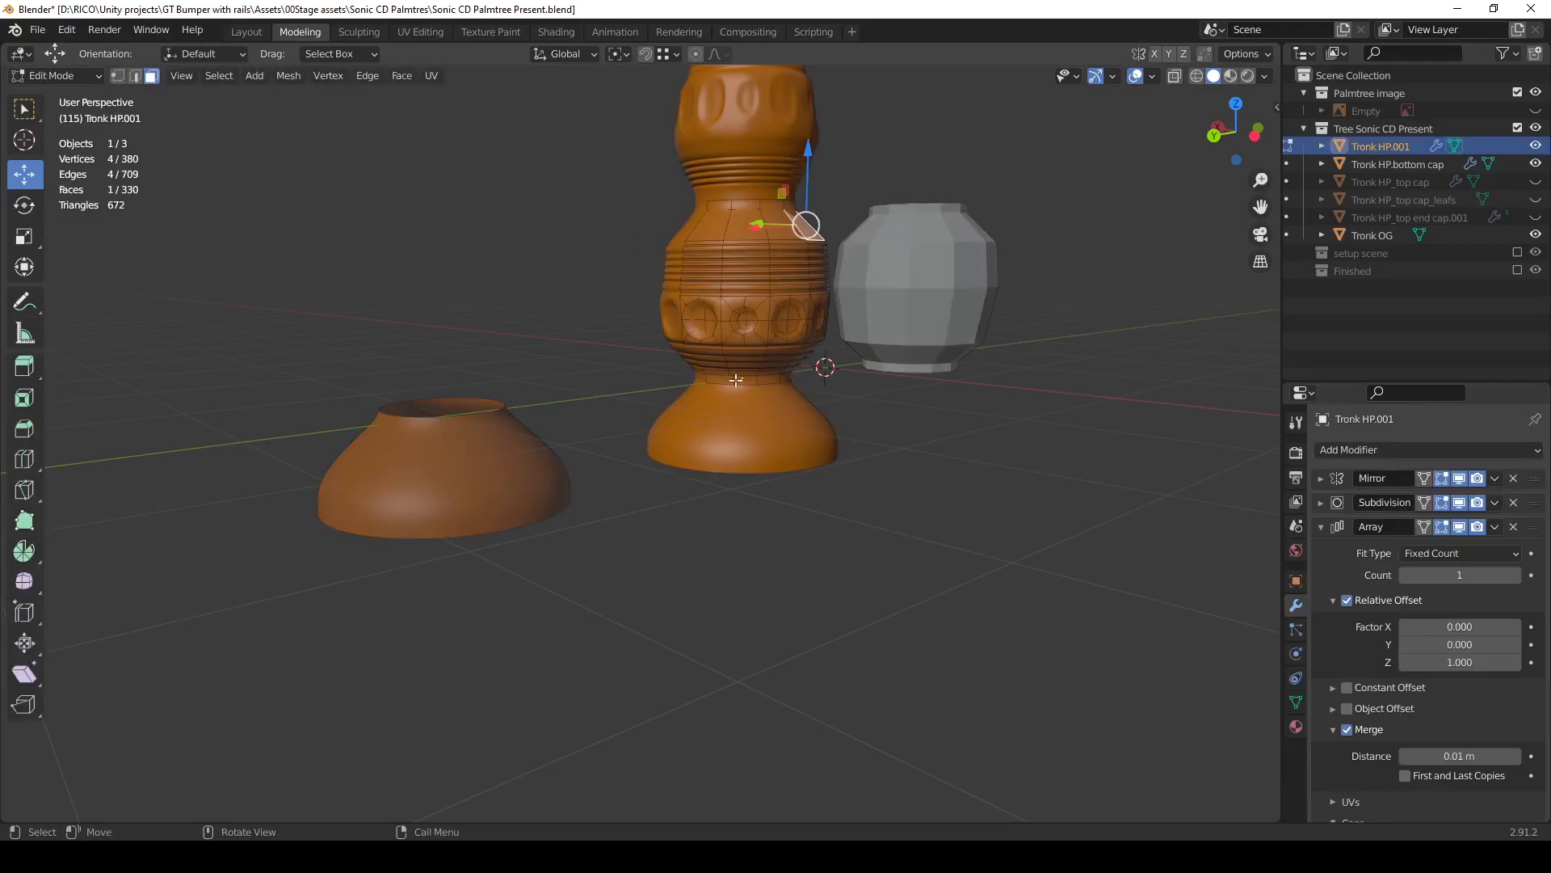
key(Tab)
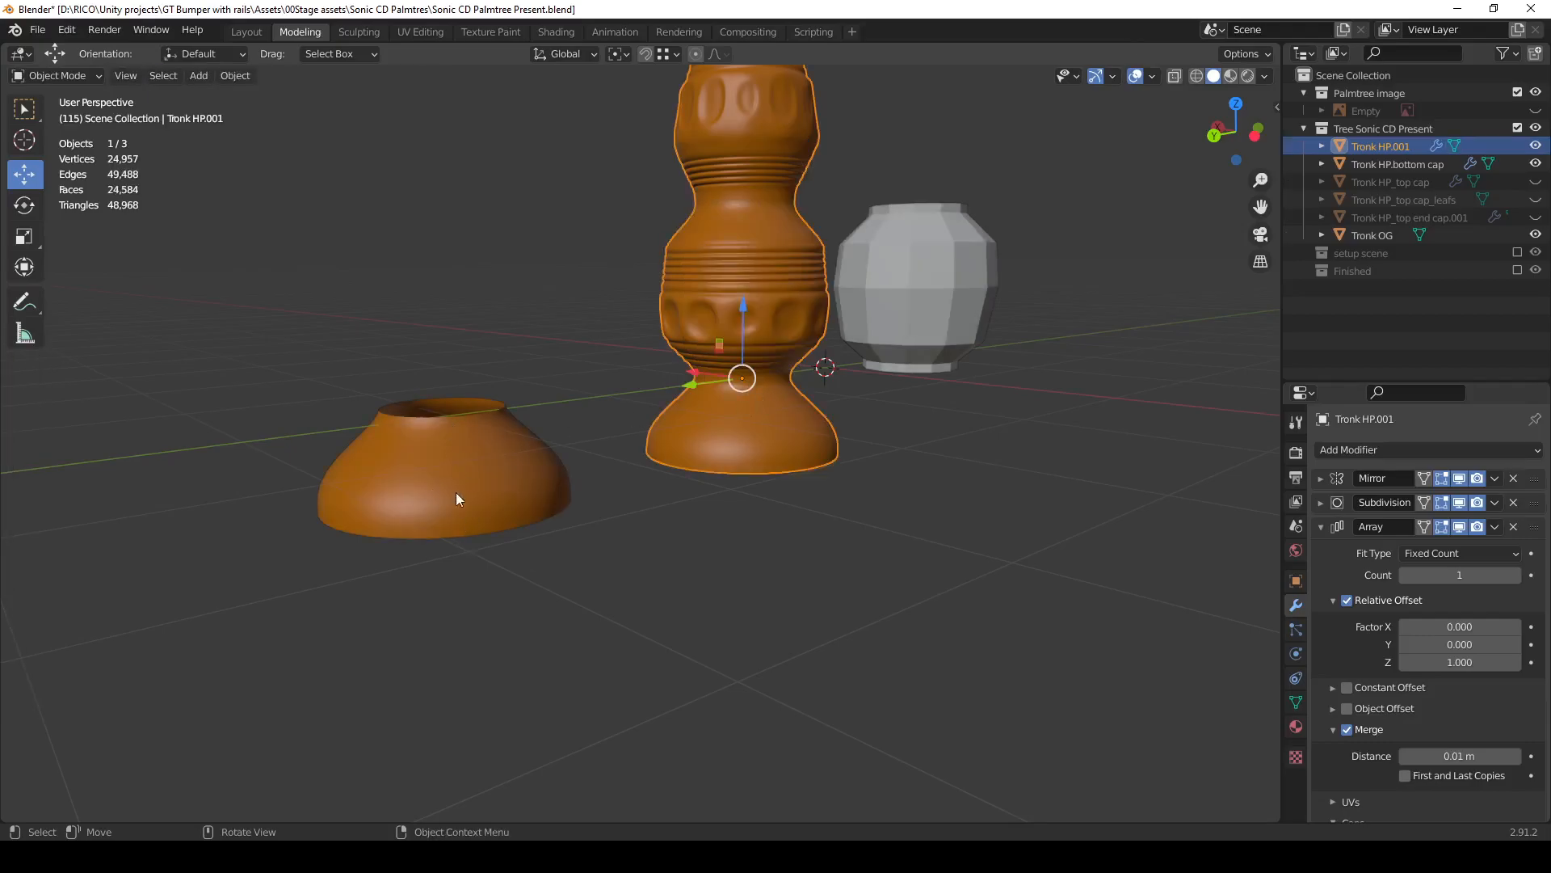
Inspect the bottom cap's mesh in Edit Mode, turning its Subdivision Edit Mode display off and back on to compare with the trunk.
click(449, 469)
key(Tab)
middle_drag(432, 461, 494, 512)
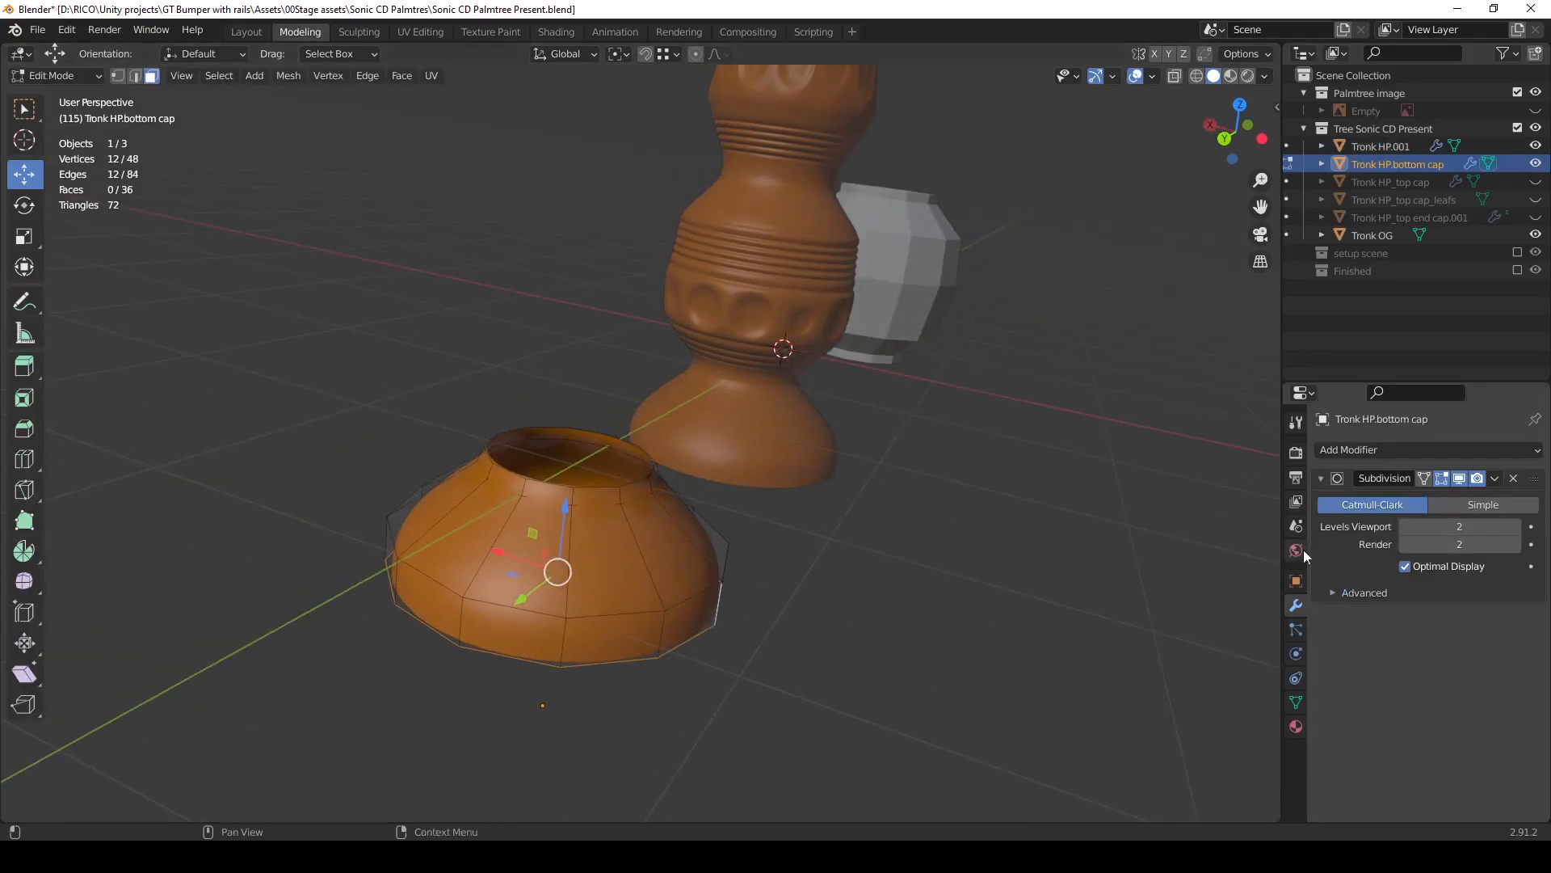
click(1441, 479)
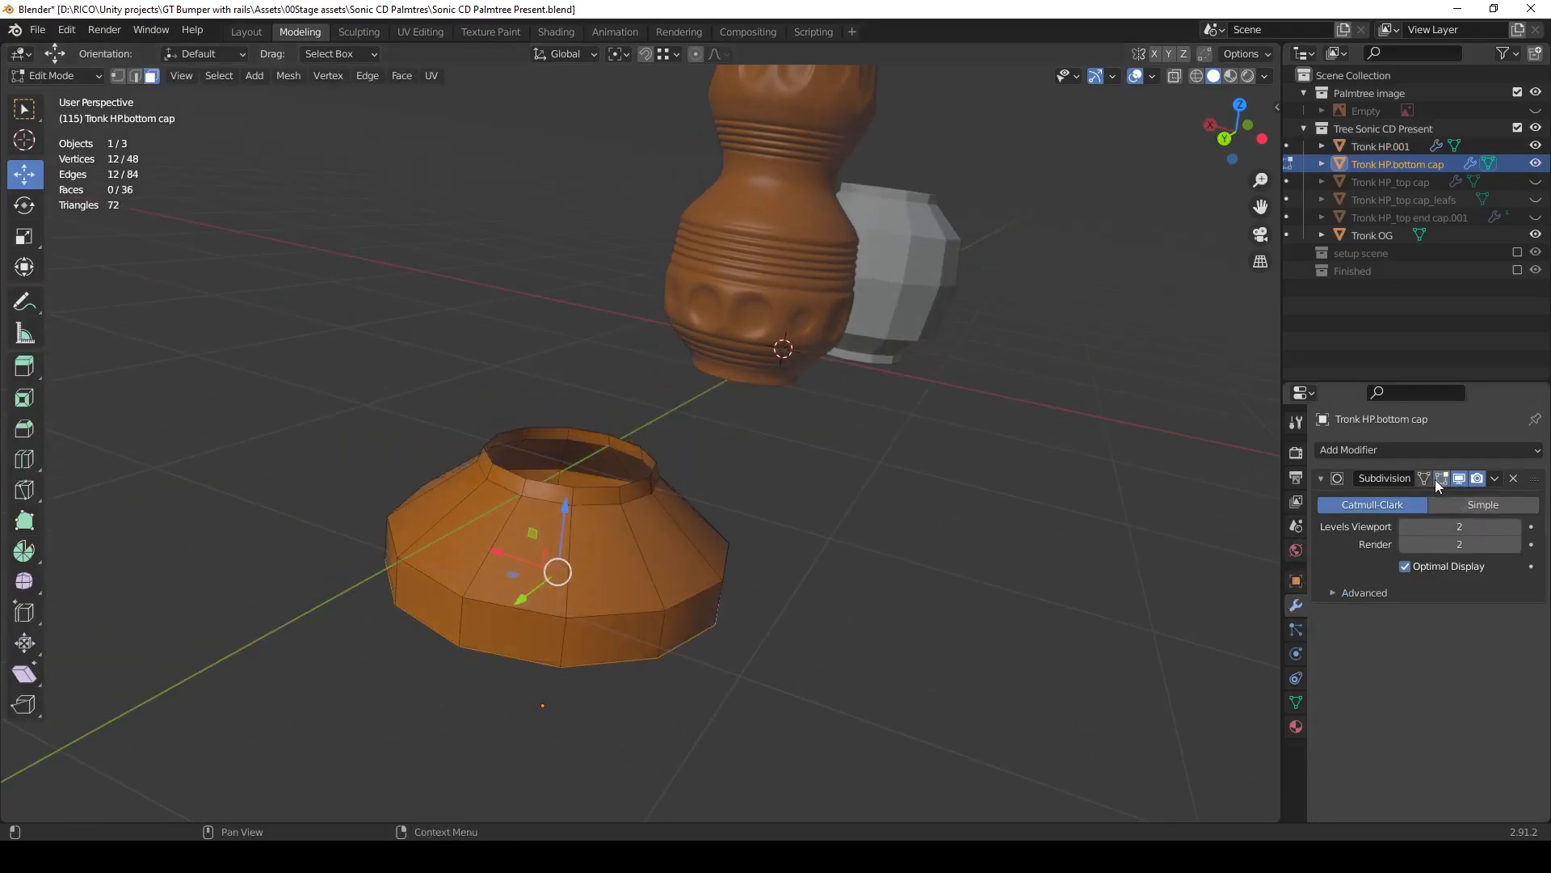
middle_drag(485, 566, 851, 376)
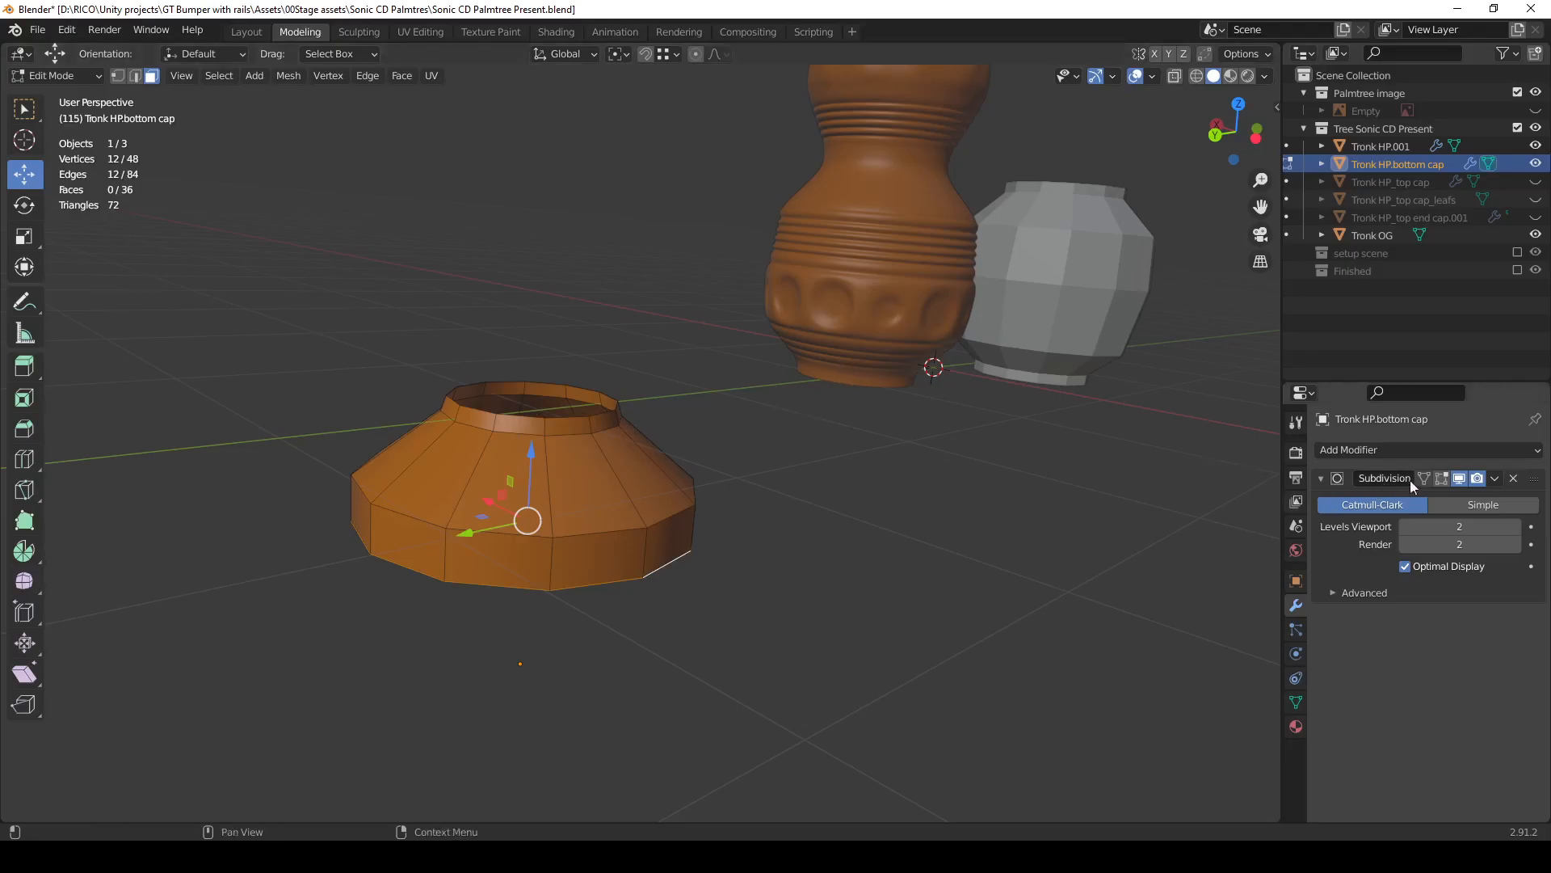
click(1442, 479)
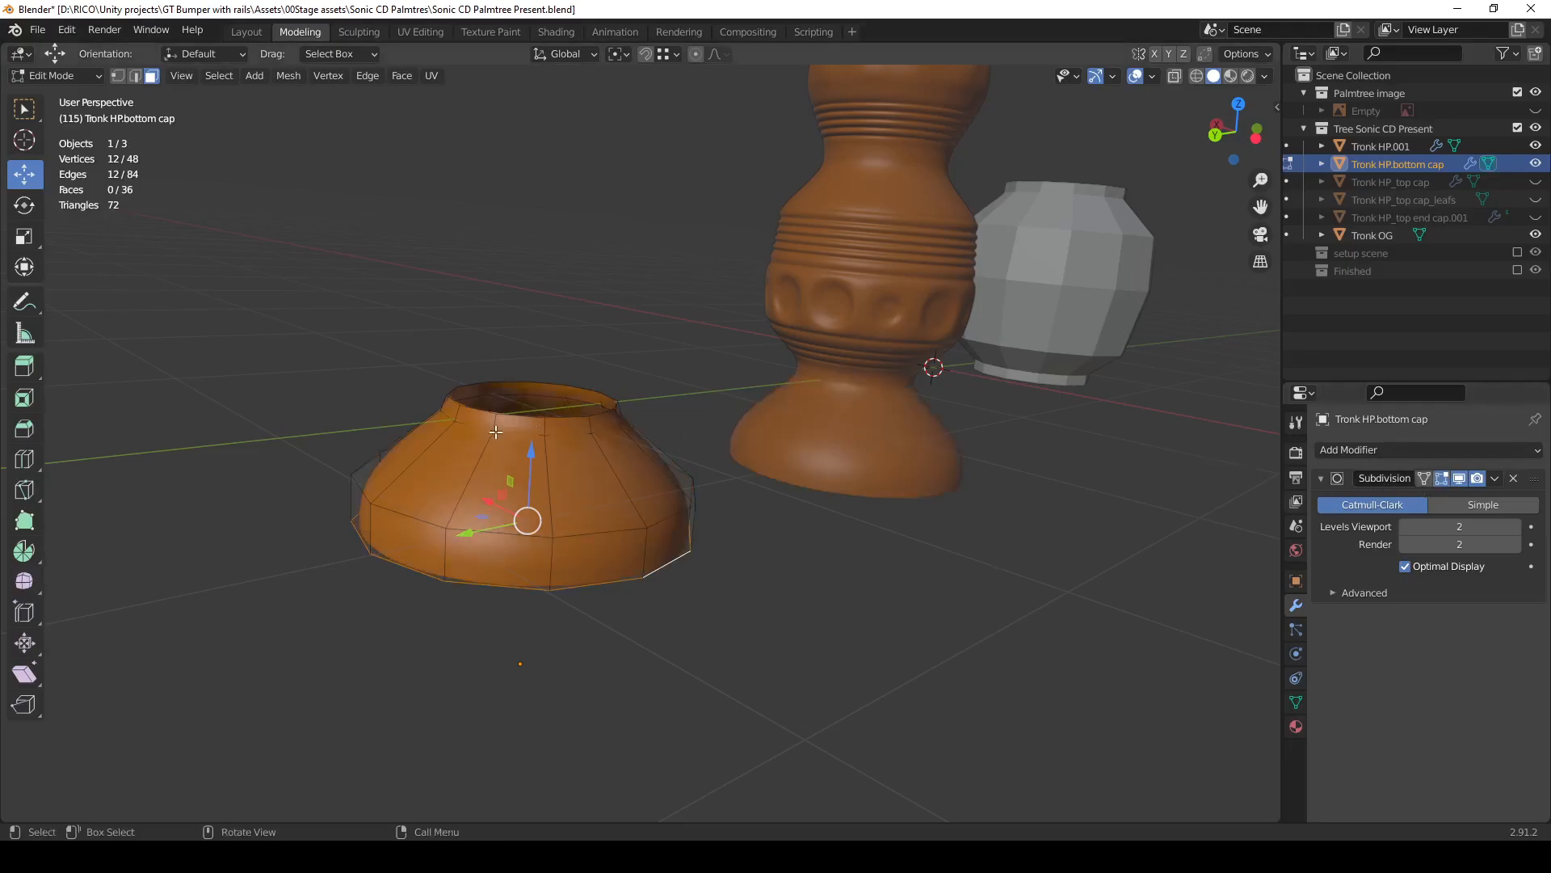
scroll(611, 431, up, 3)
middle_drag(760, 496, 918, 380)
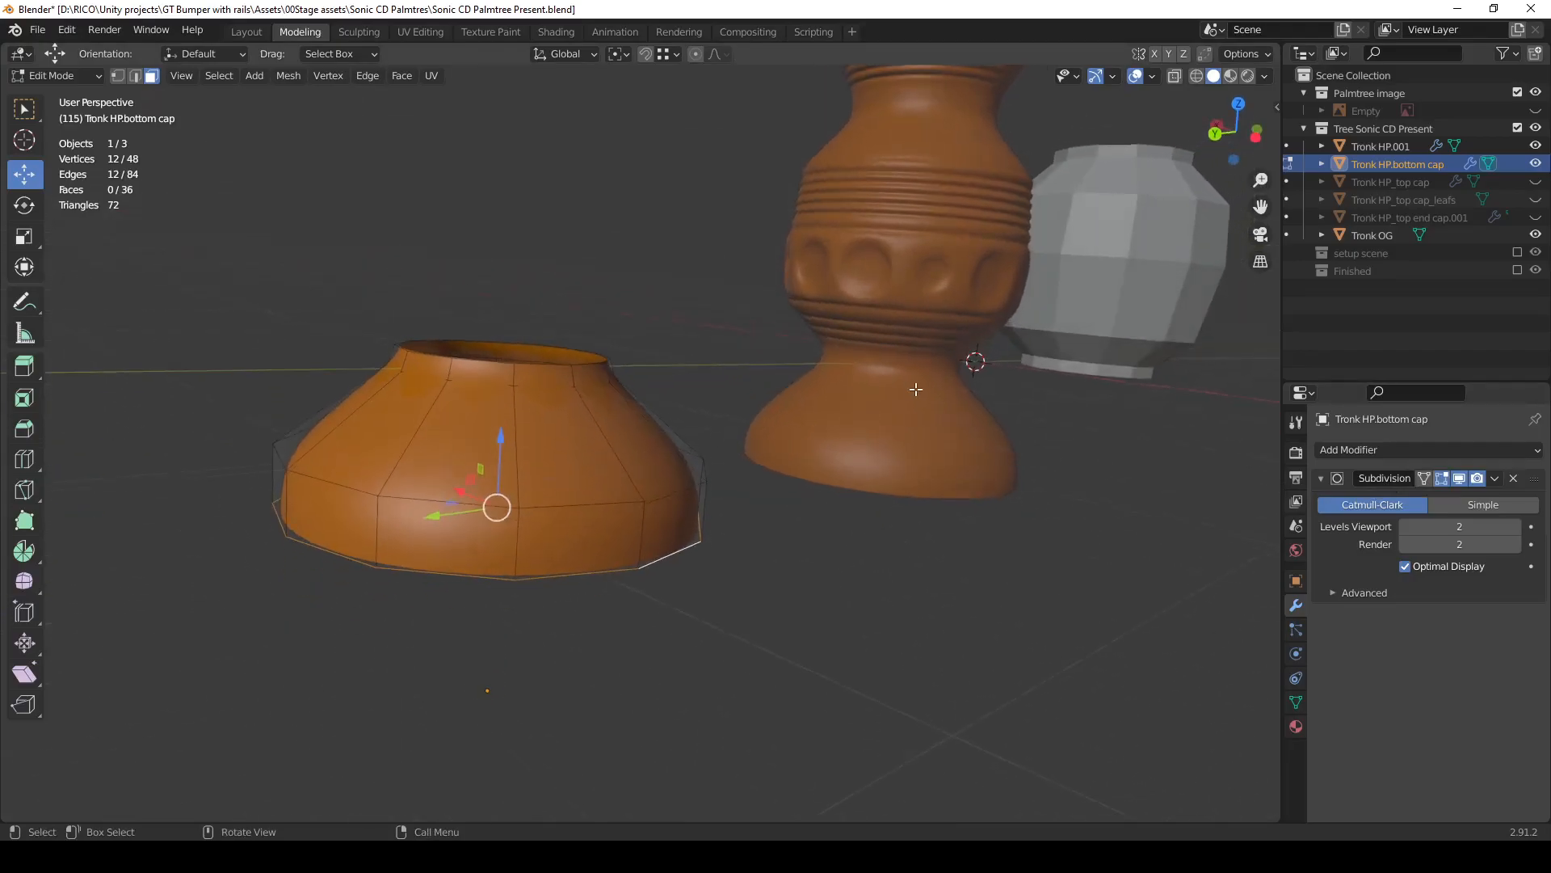
scroll(585, 433, down, 1)
scroll(573, 443, down, 3)
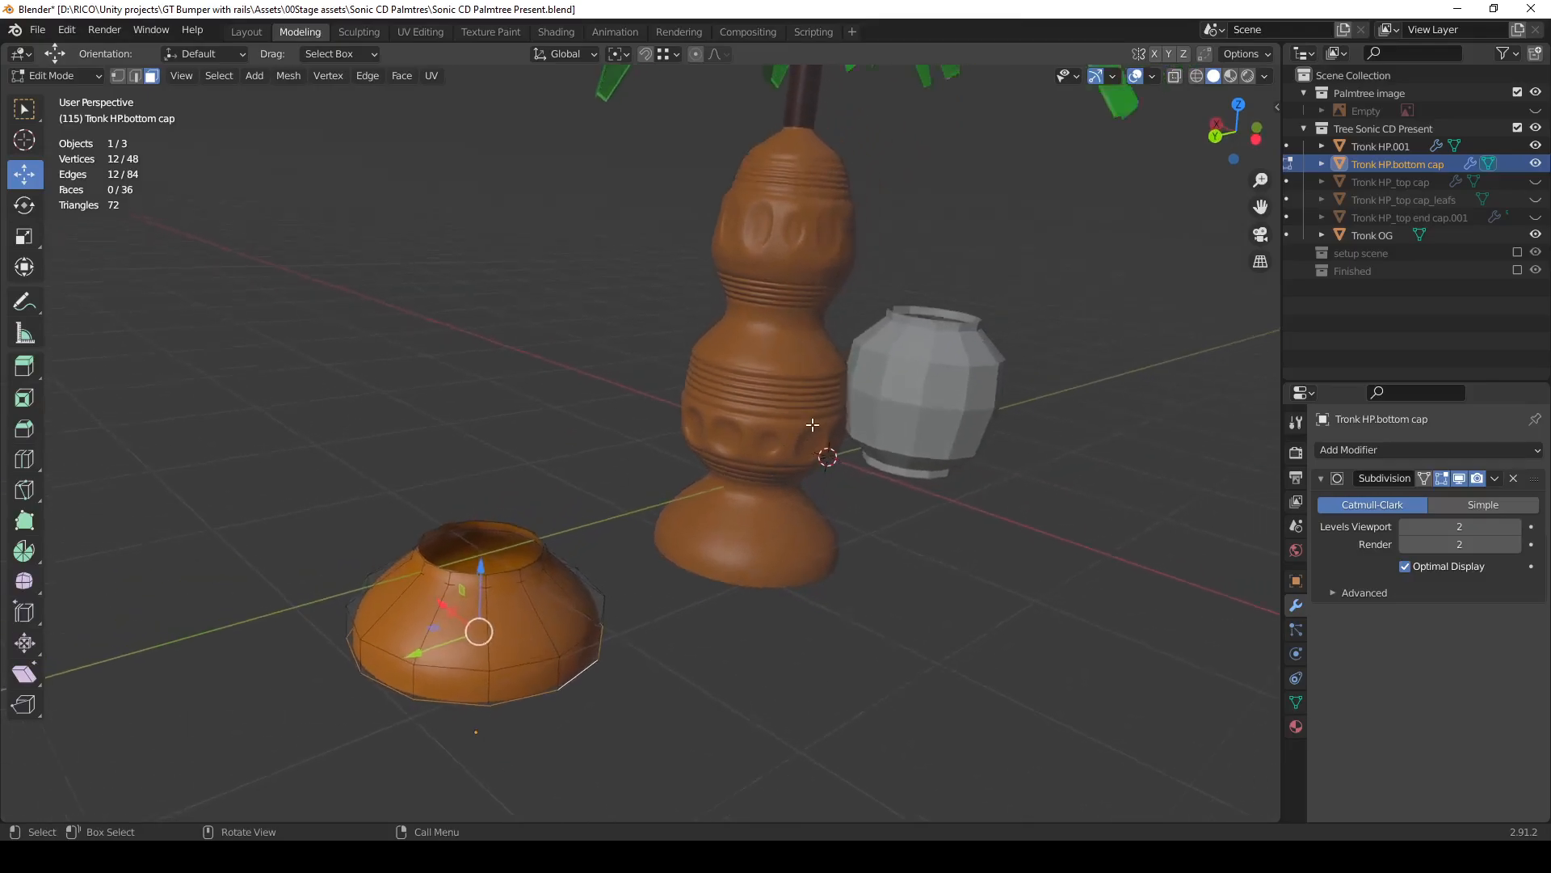
scroll(811, 429, down, 2)
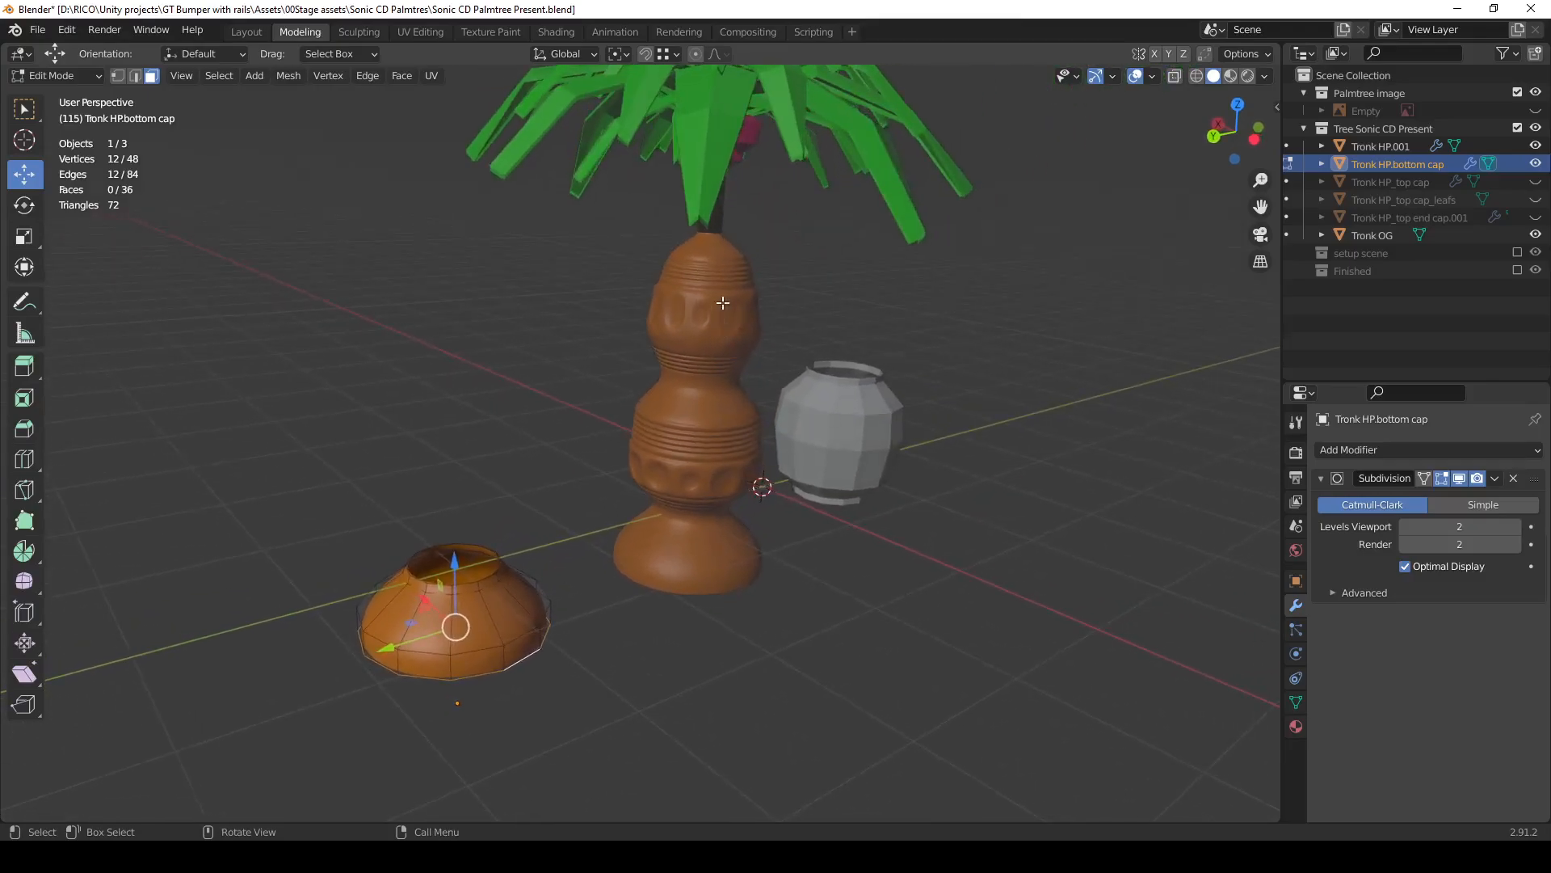
Make Tronk HP_top cap visible, leave the bottom cap's Edit Mode, and open the top cap in Edit Mode.
click(1535, 182)
middle_drag(1175, 284, 977, 412)
scroll(894, 451, up, 3)
key(Tab)
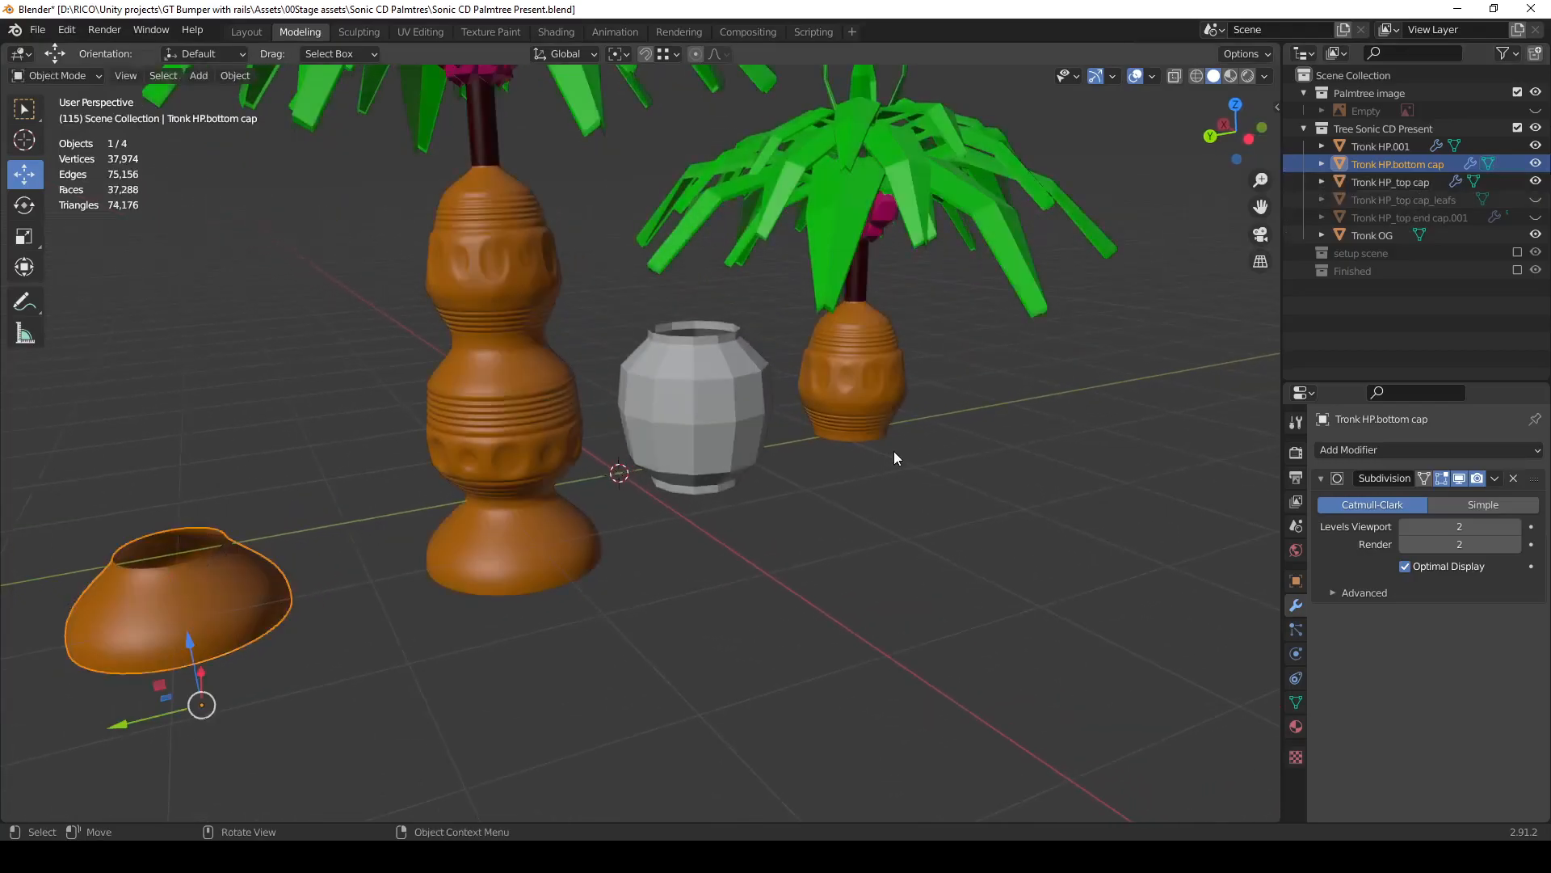
click(885, 380)
mouse_move(886, 380)
middle_down()
mouse_move(909, 407)
mouse_move(871, 402)
middle_up()
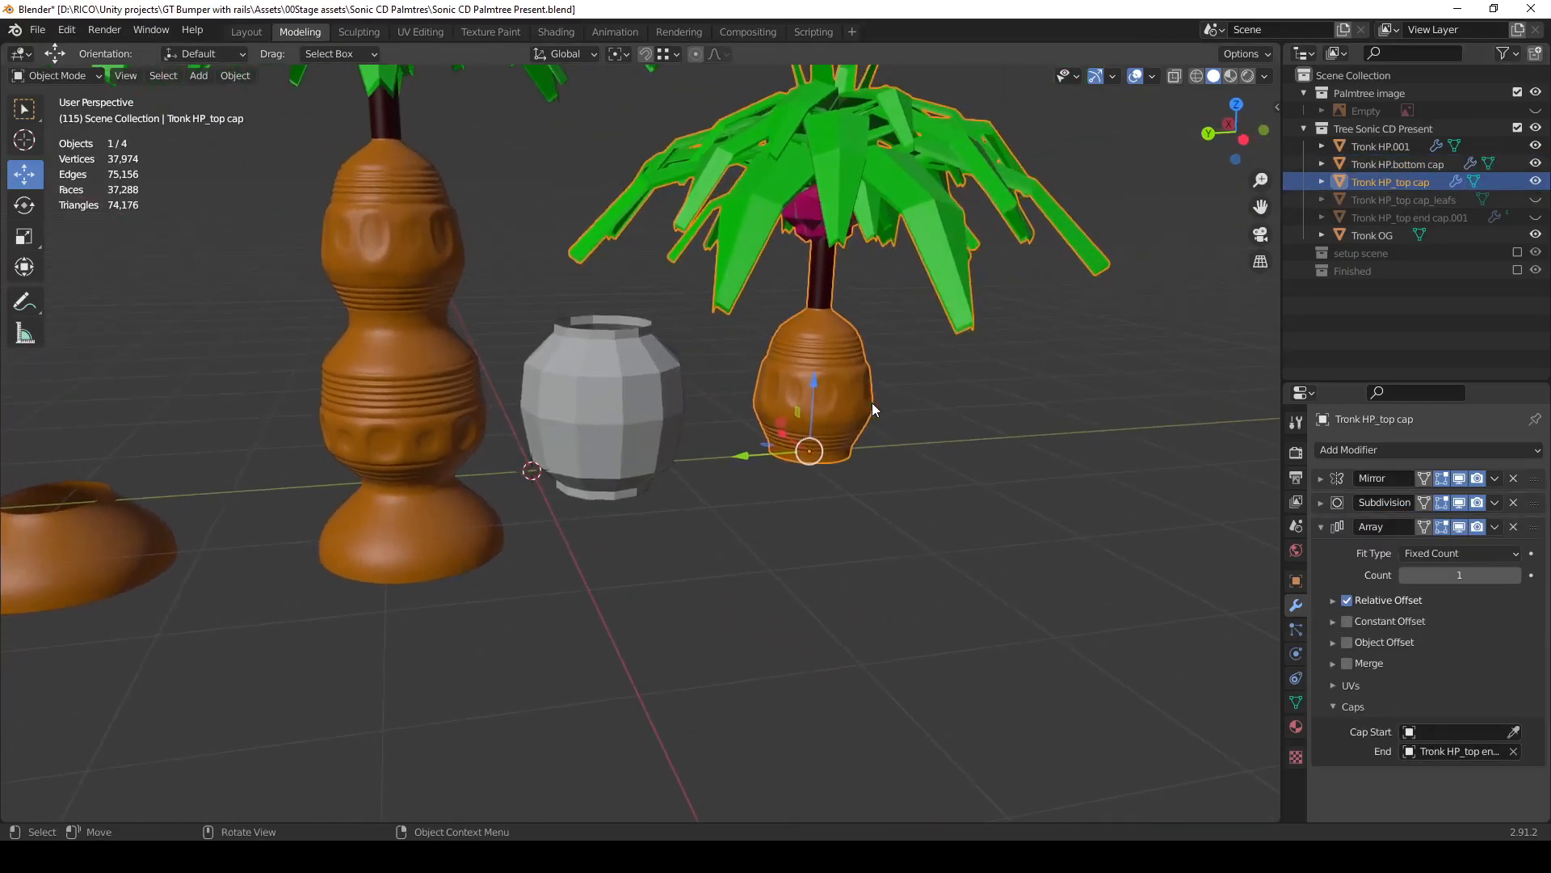
key(Tab)
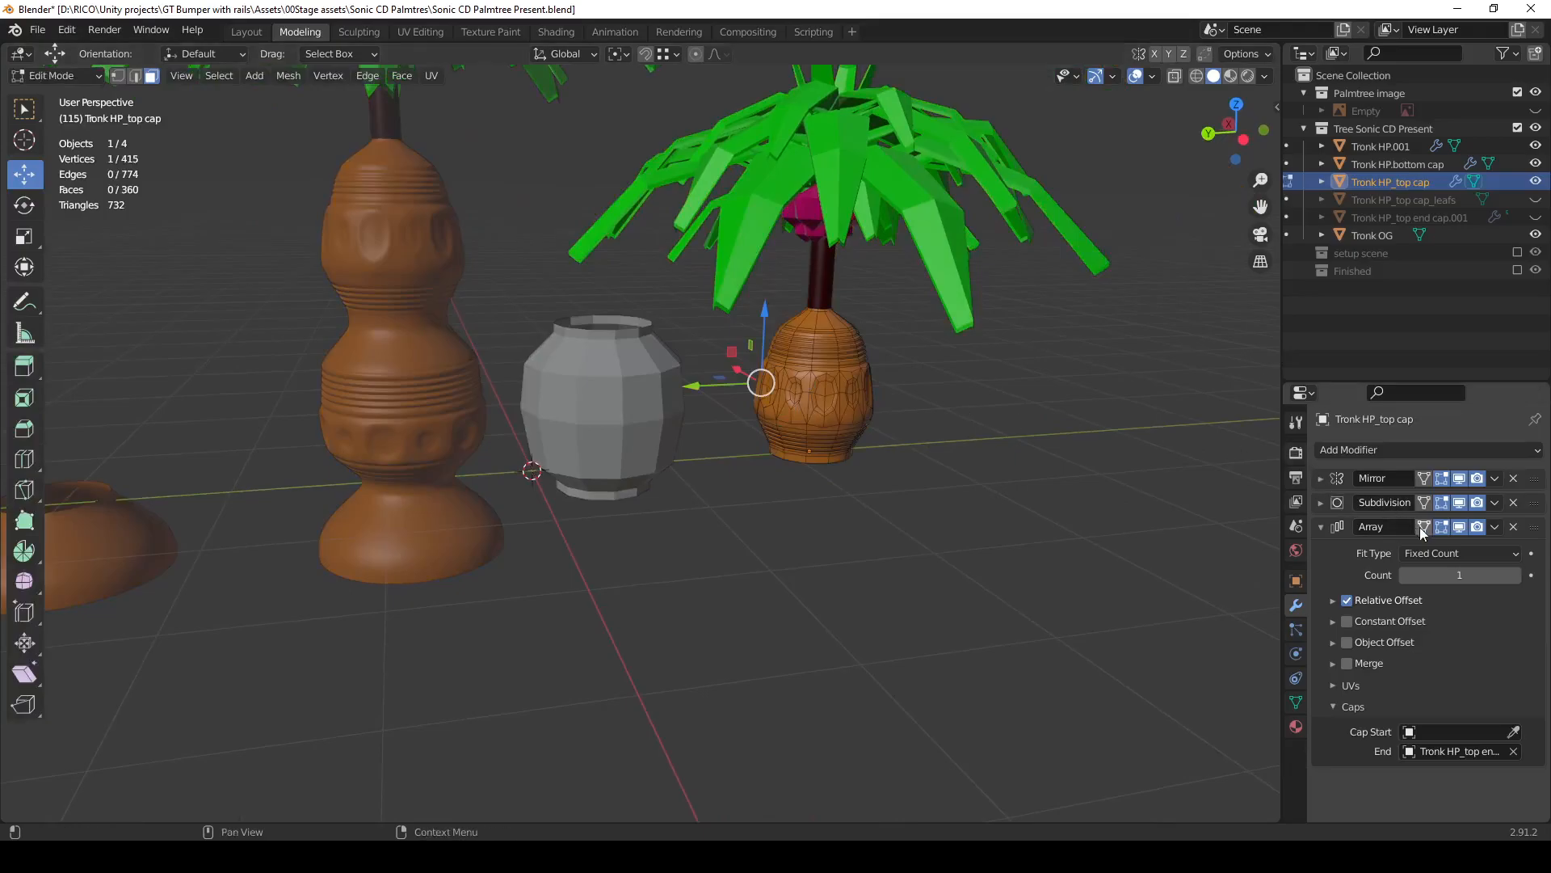
Turn off the viewport display of the top cap's Array, Subdivision and Mirror modifiers.
click(1459, 526)
click(1459, 502)
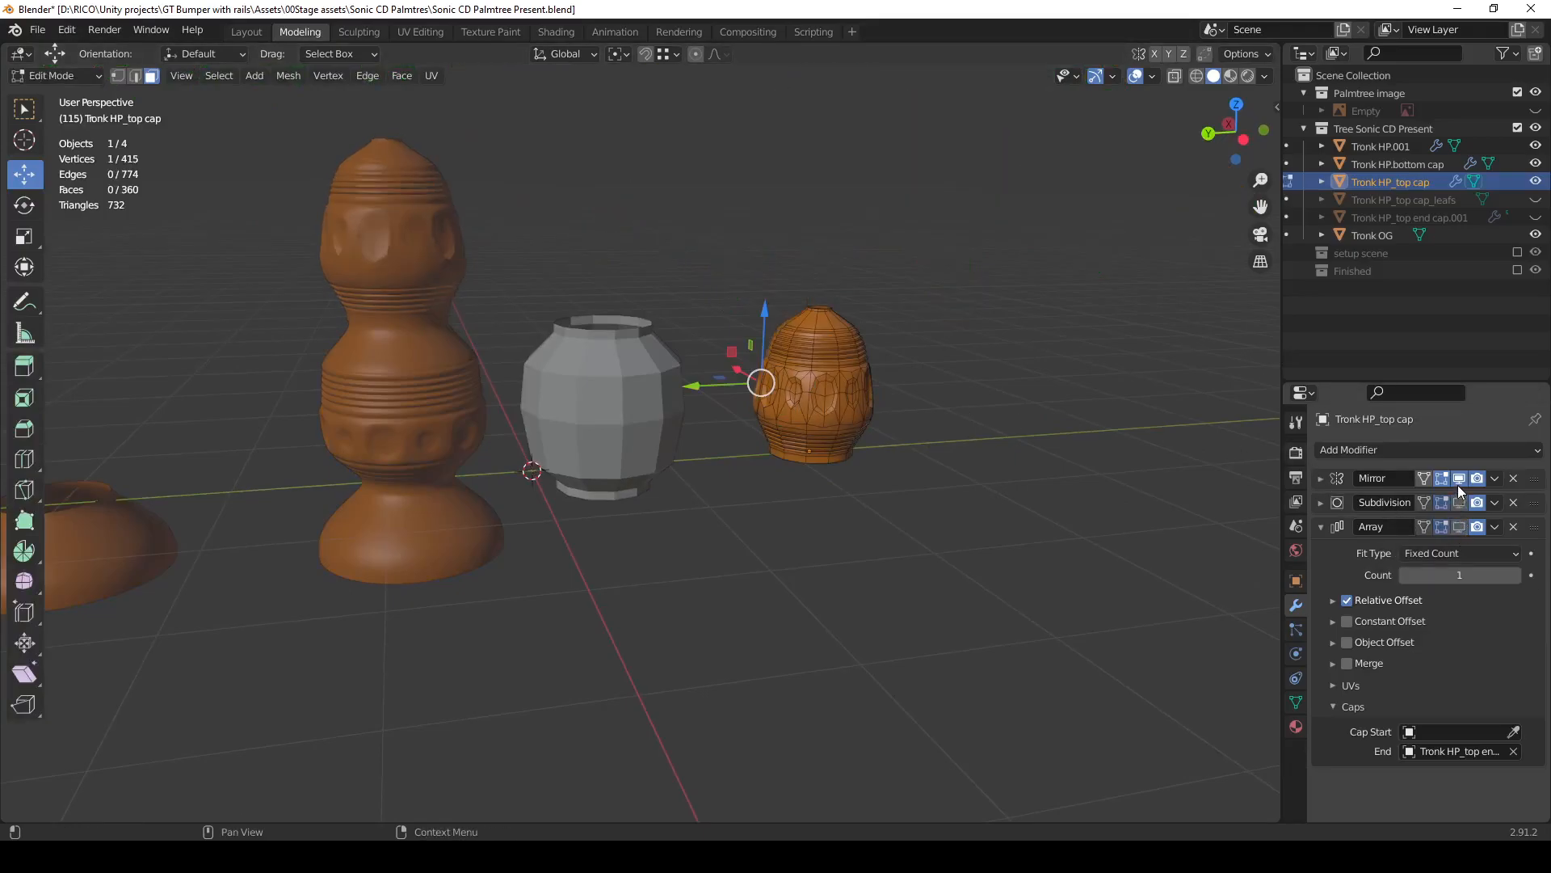
click(1459, 479)
middle_drag(1010, 346, 884, 307)
middle_drag(882, 398, 412, 416)
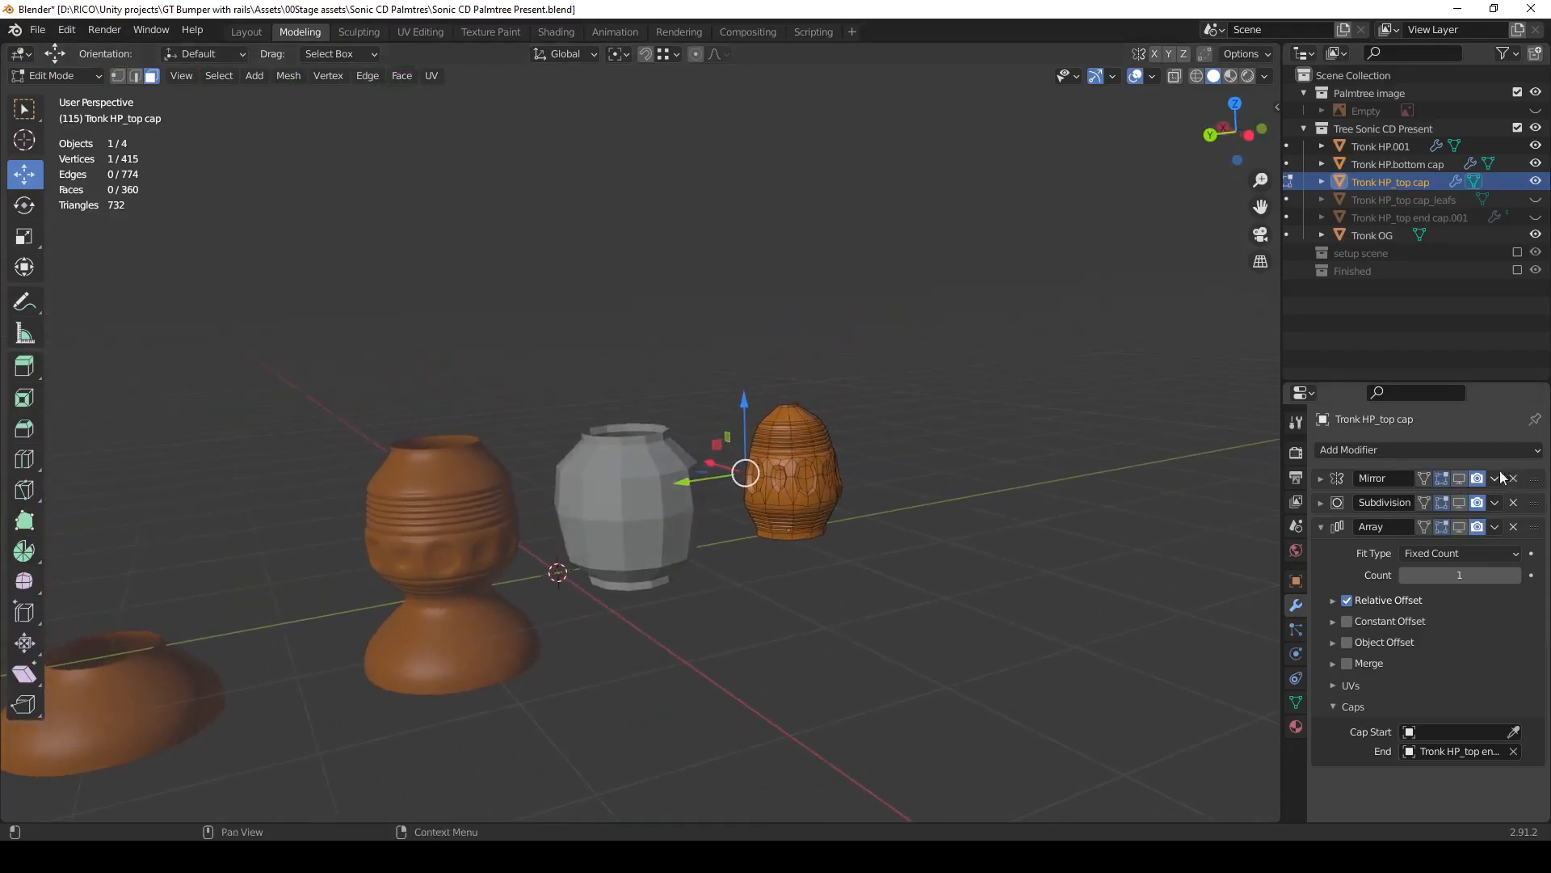
Turn the viewport display of the top cap's Mirror and Subdivision modifiers back on and examine the cap on the trunk.
click(1460, 478)
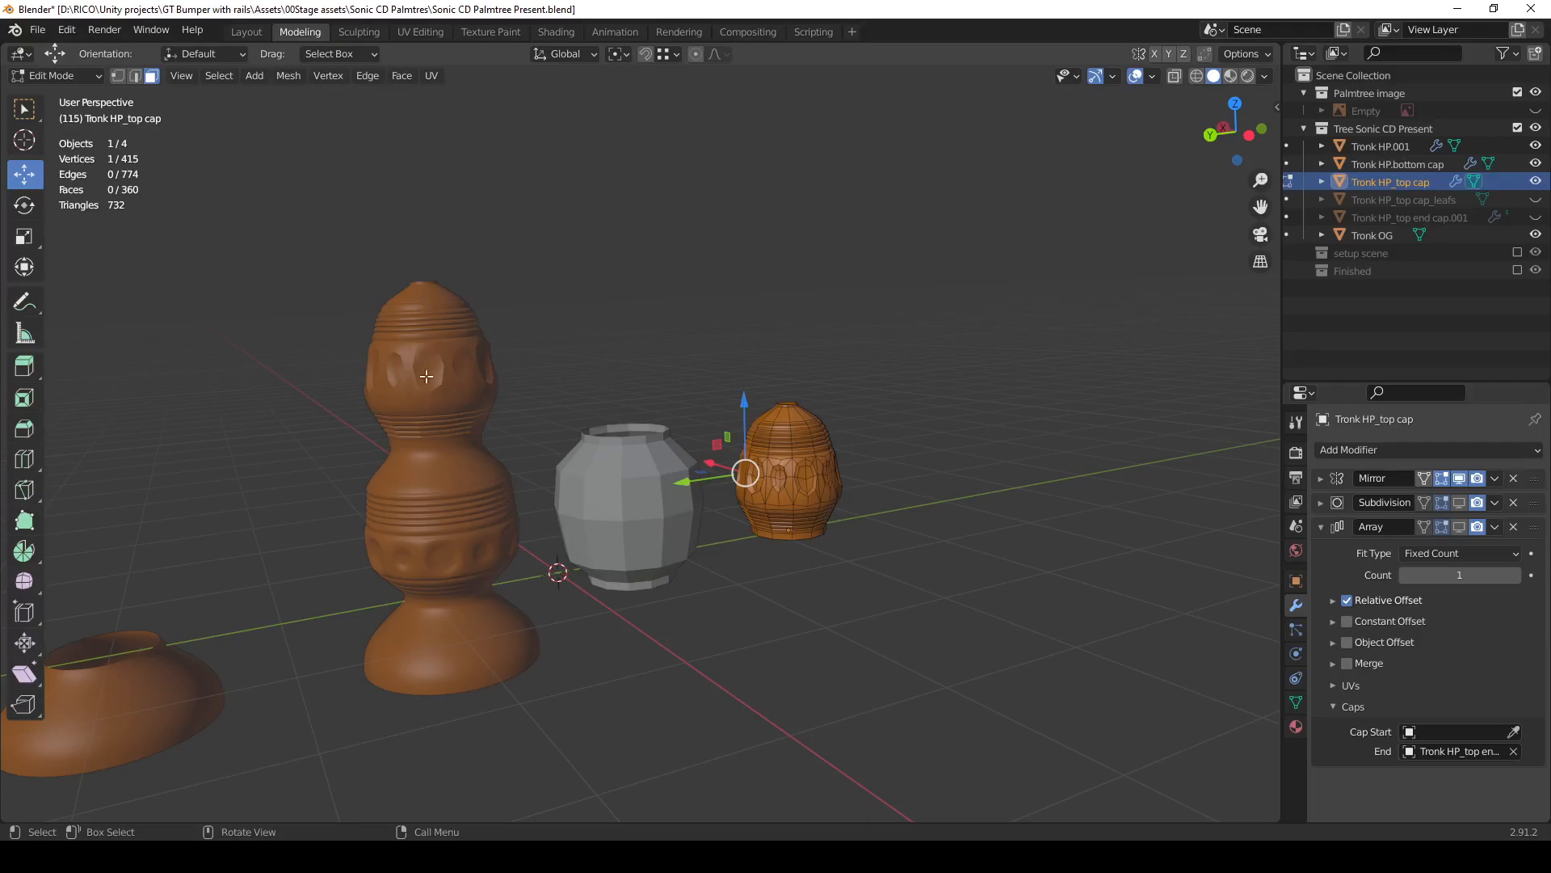
scroll(427, 356, up, 3)
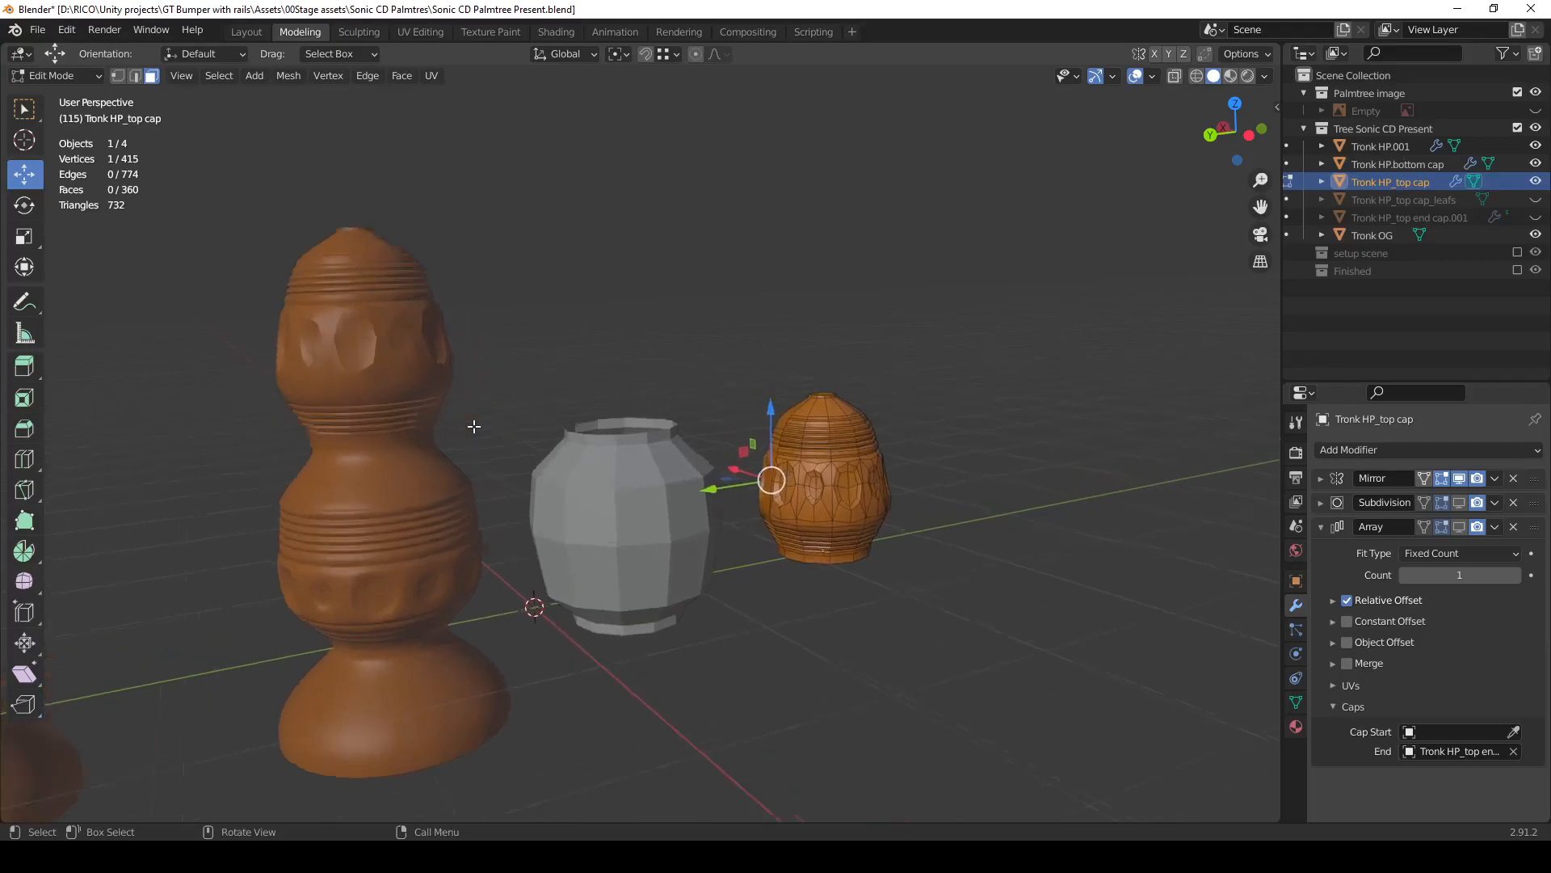
click(1460, 498)
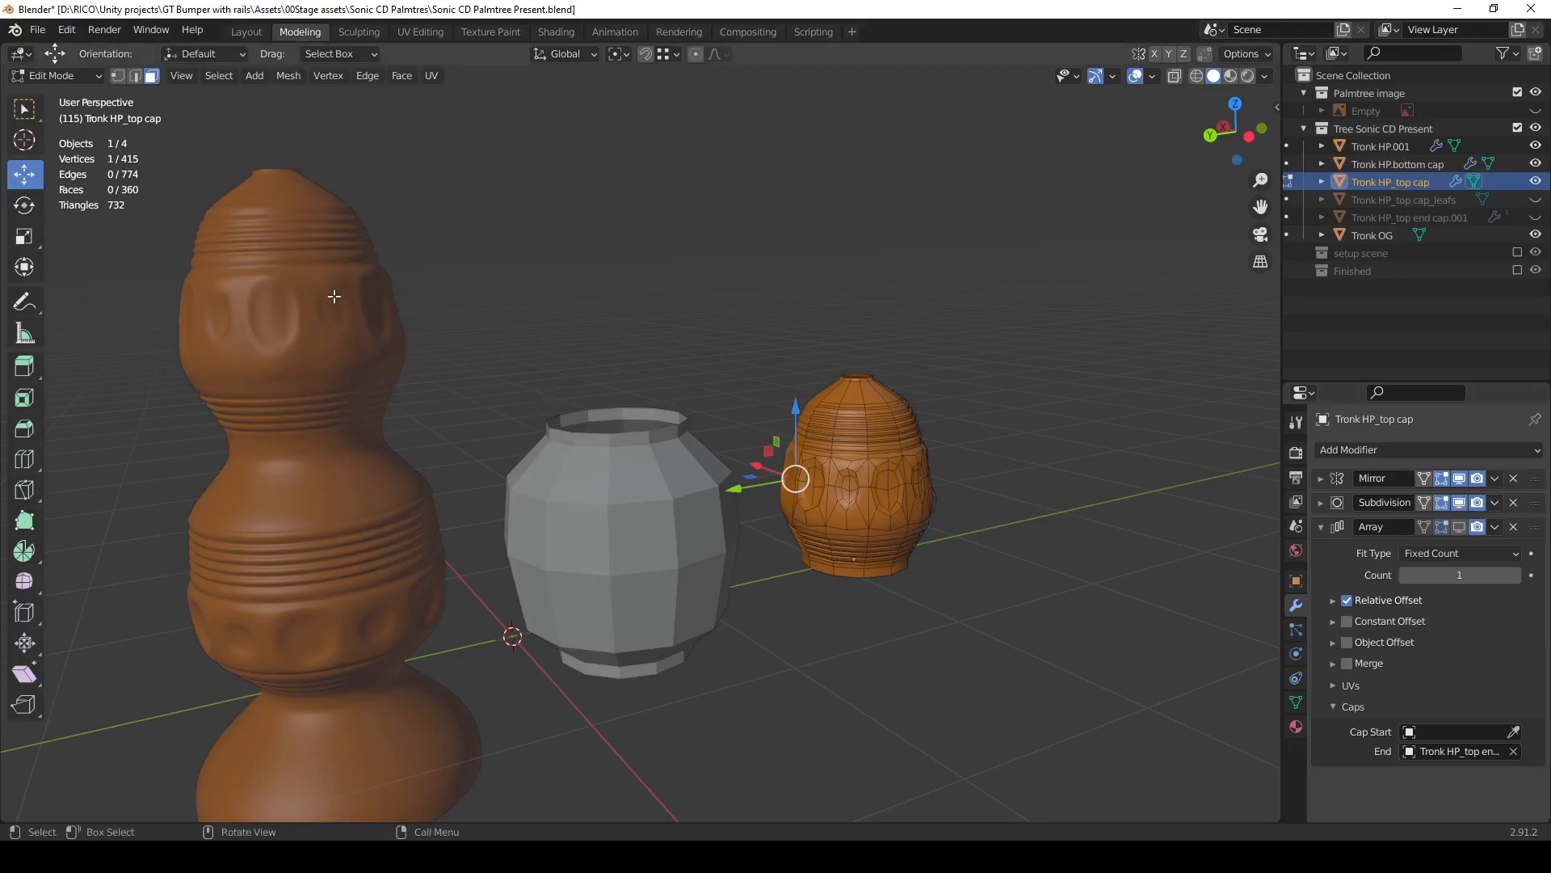
middle_drag(746, 539, 379, 455)
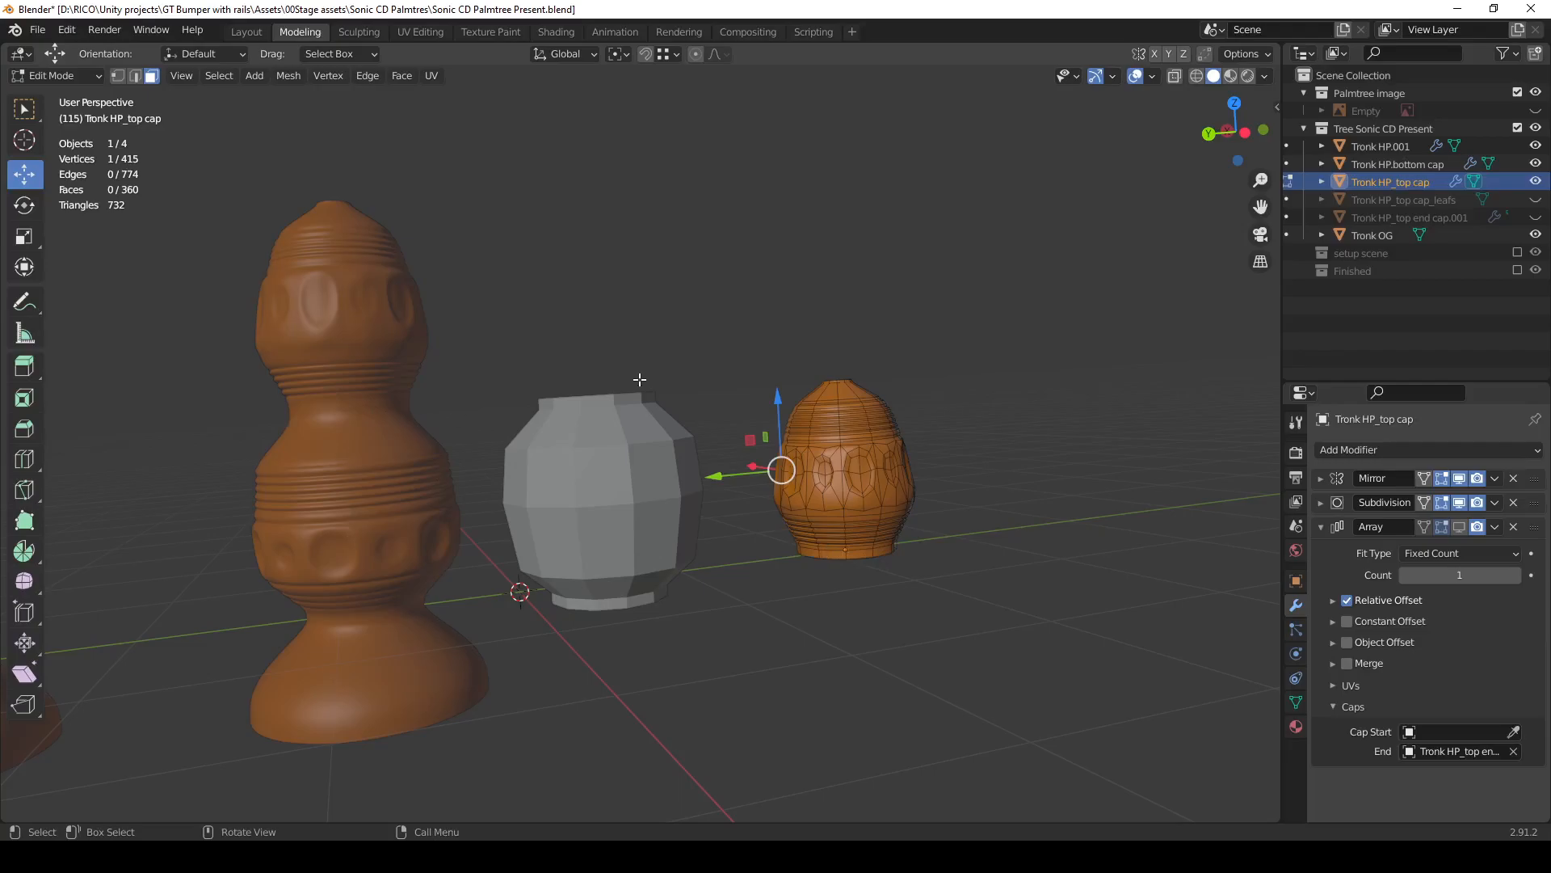
scroll(844, 422, up, 2)
middle_drag(841, 374, 731, 324)
scroll(943, 318, up, 2)
scroll(808, 420, down, 2)
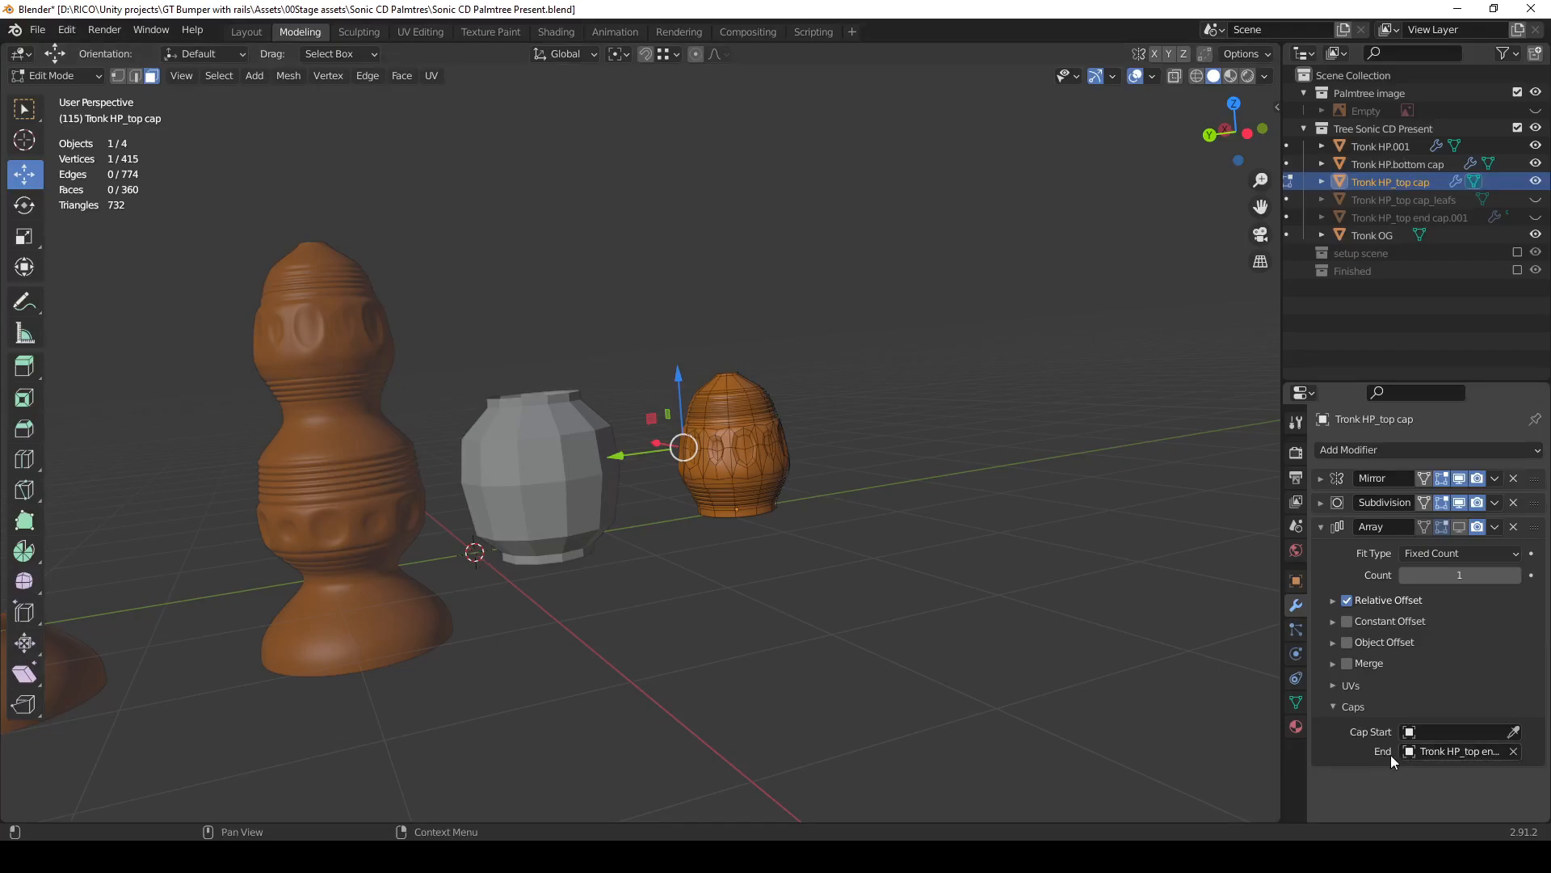
Make Tronk HP_top cap_leafs visible and turn on the viewport display of the top cap's Array modifier.
click(1536, 200)
scroll(461, 443, down, 1)
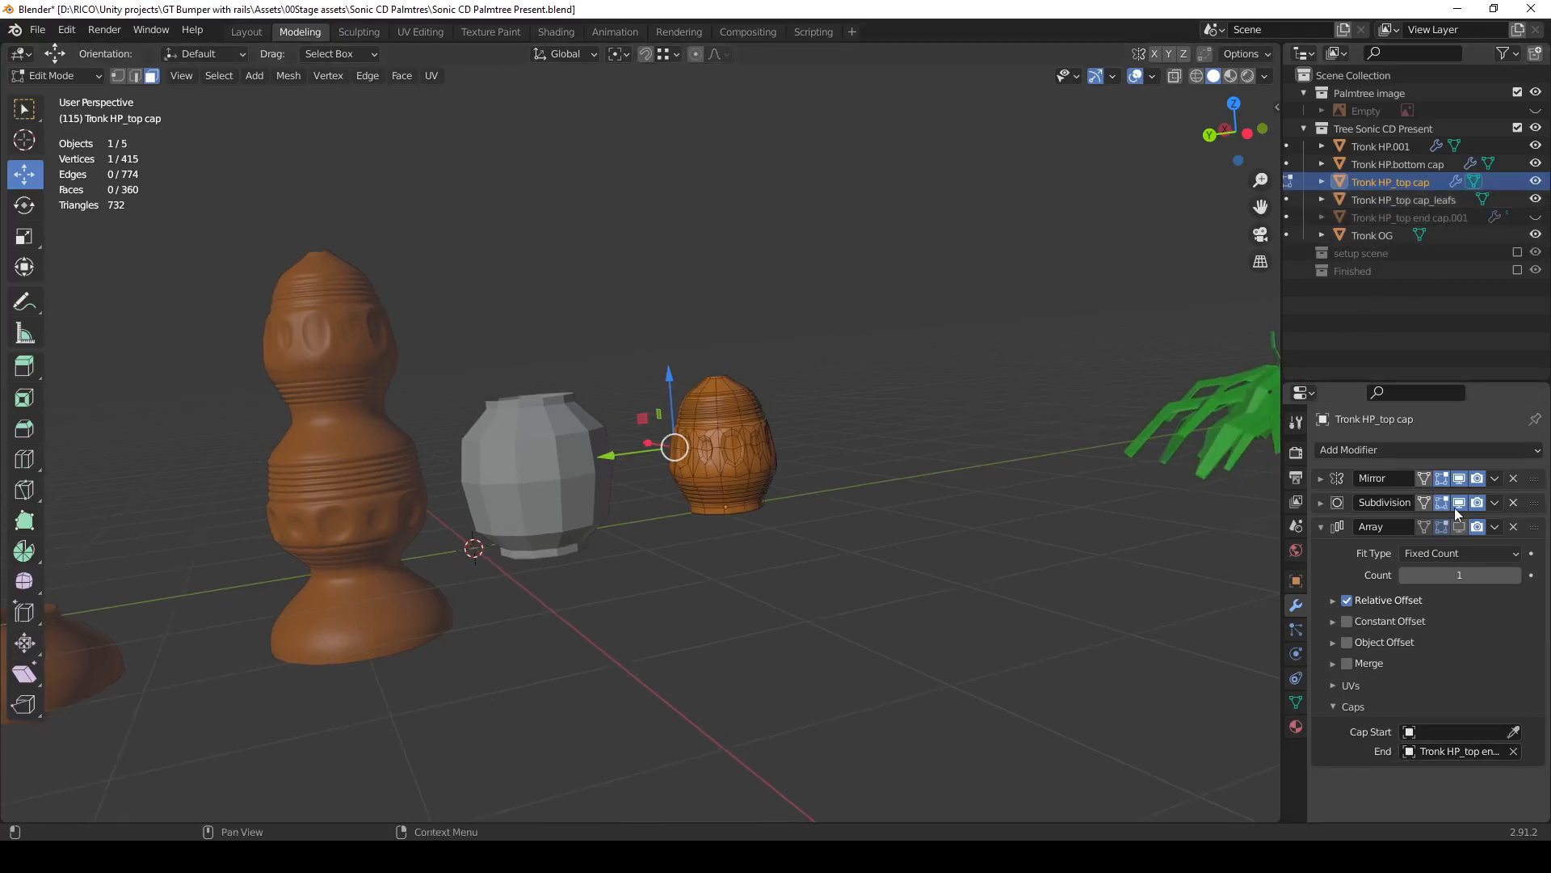
click(1459, 526)
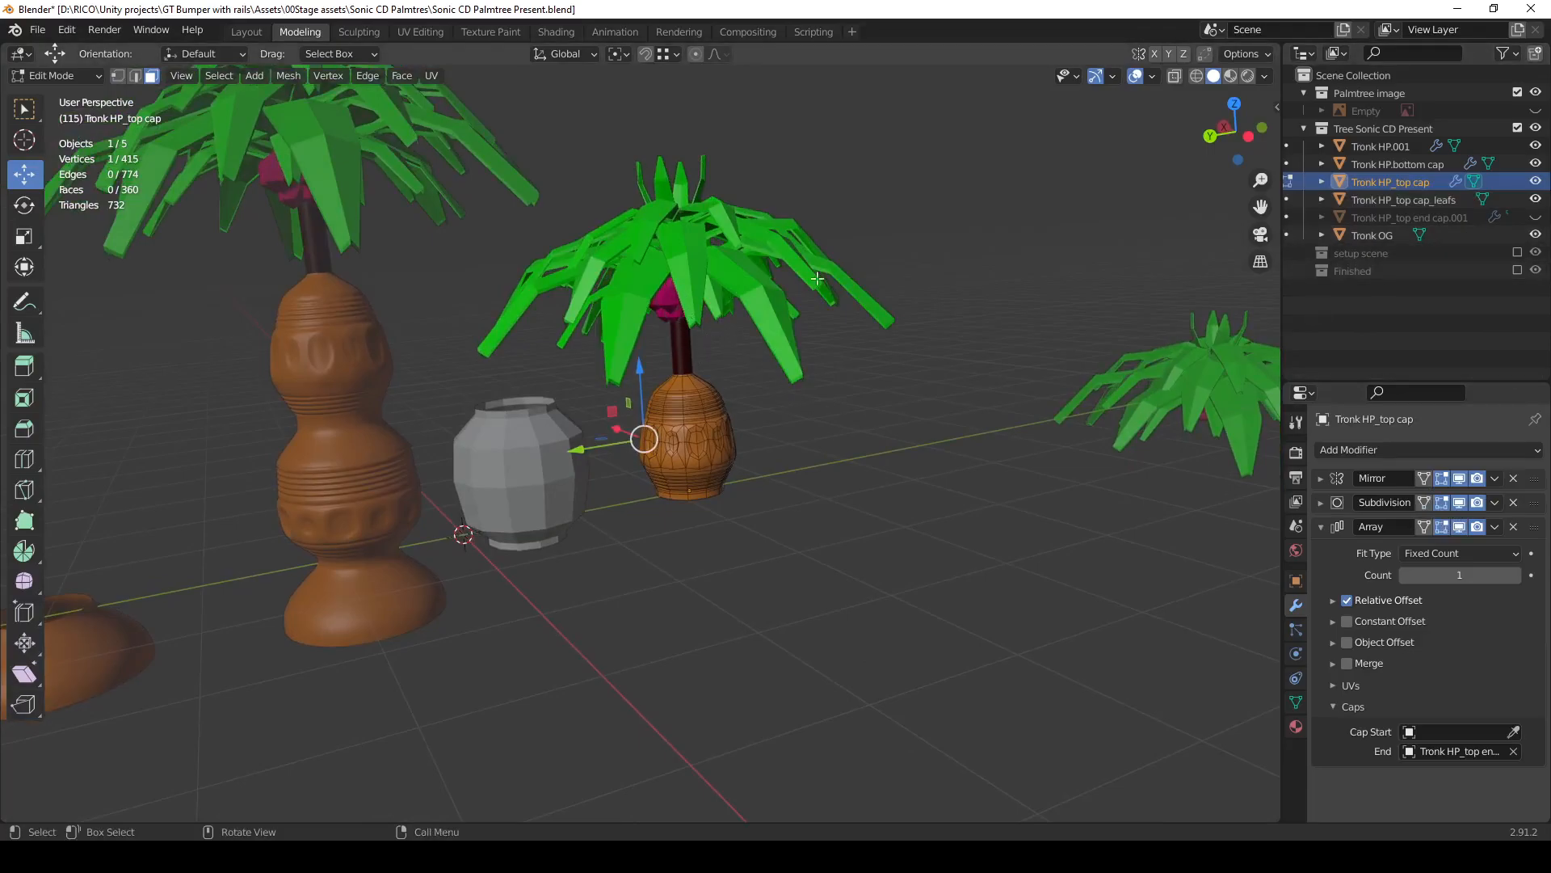
Make Tronk HP_top end cap.001 visible and hide Tronk HP_top cap_leafs.
click(1536, 217)
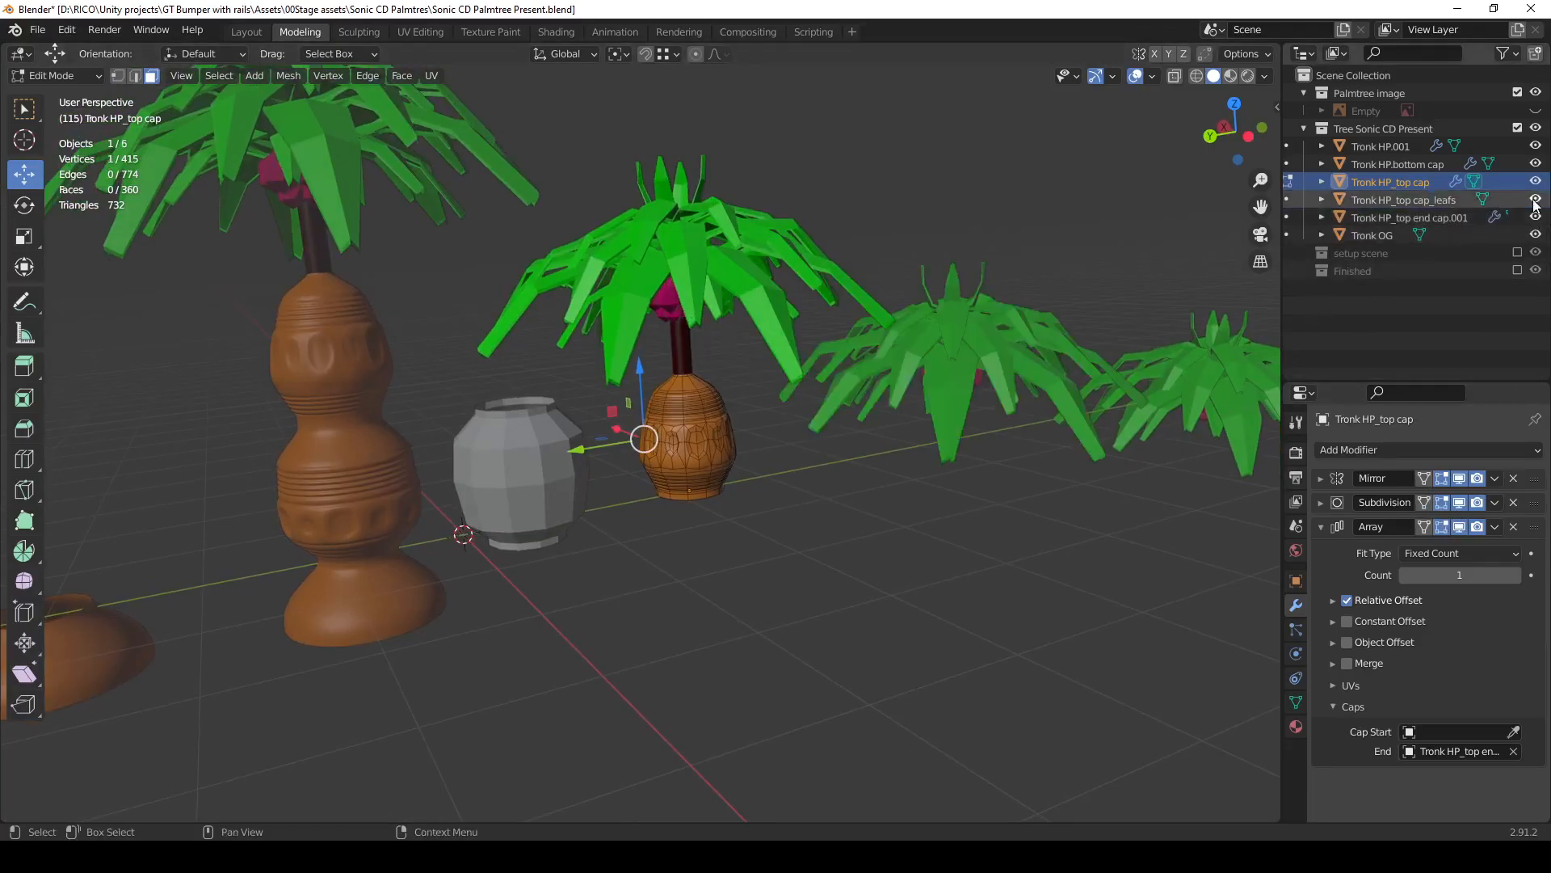
click(1536, 200)
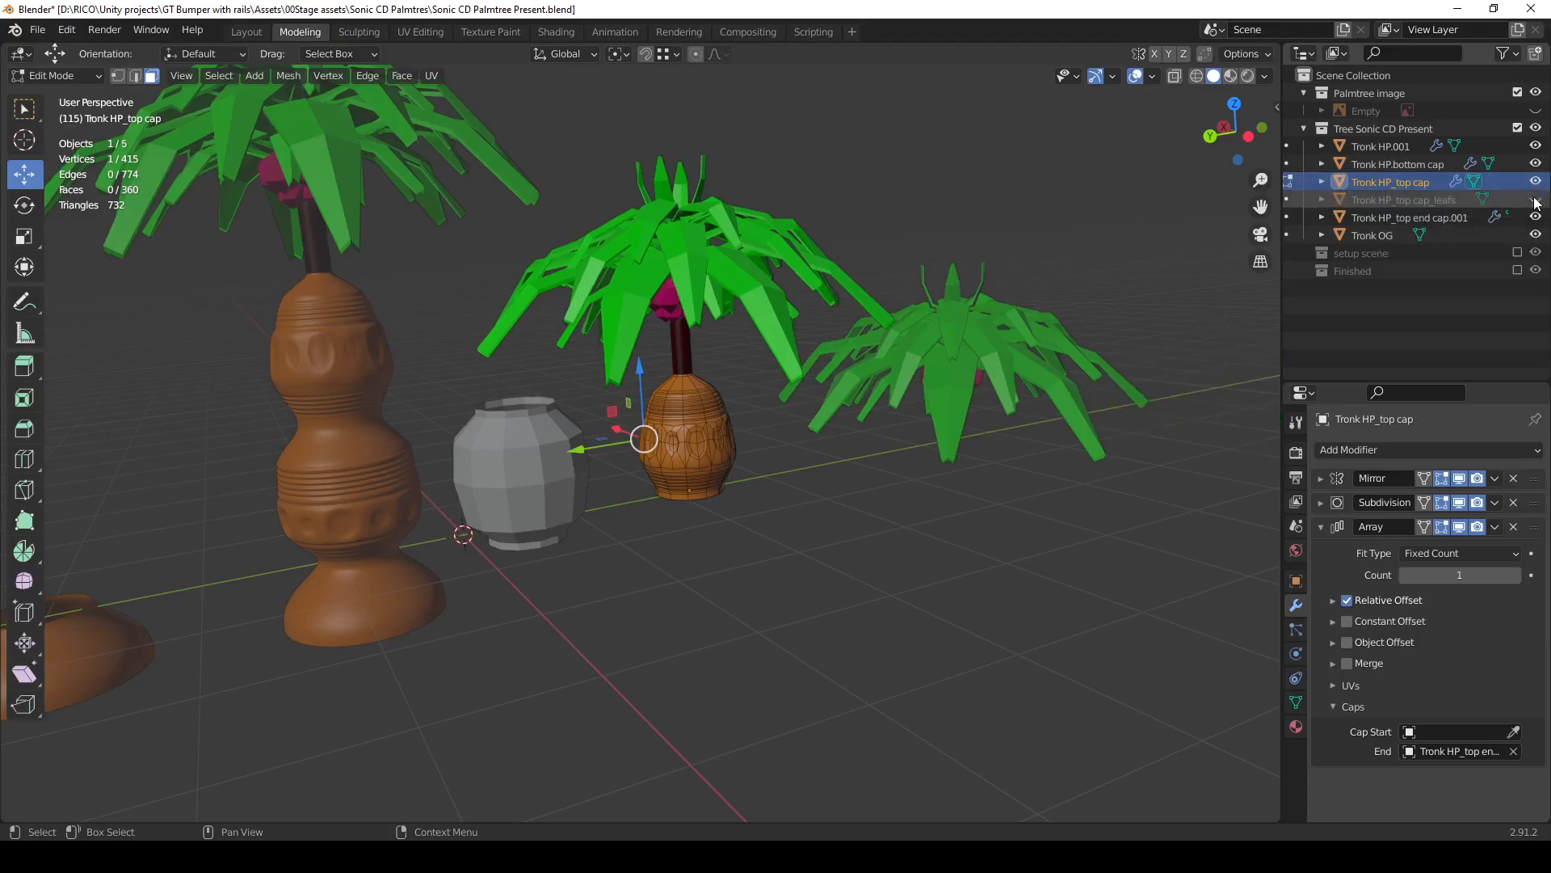
middle_drag(1132, 452, 543, 303)
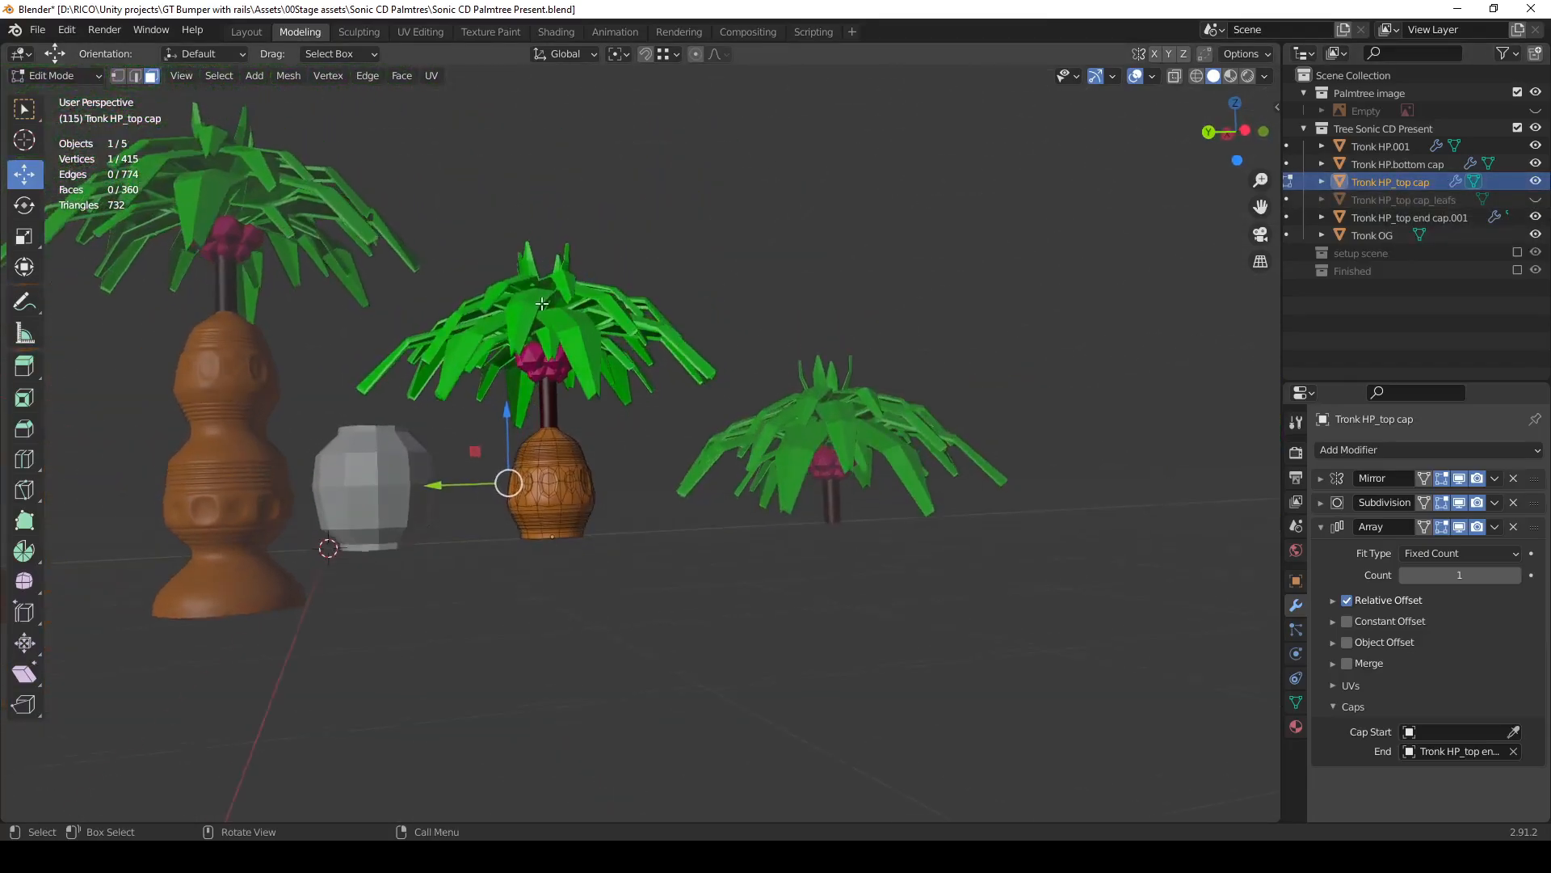
scroll(1077, 391, up, 3)
Leave the top cap's Edit Mode, select Tronk HP_top end cap.001 and inspect its short stem mesh in Edit Mode.
key(Tab)
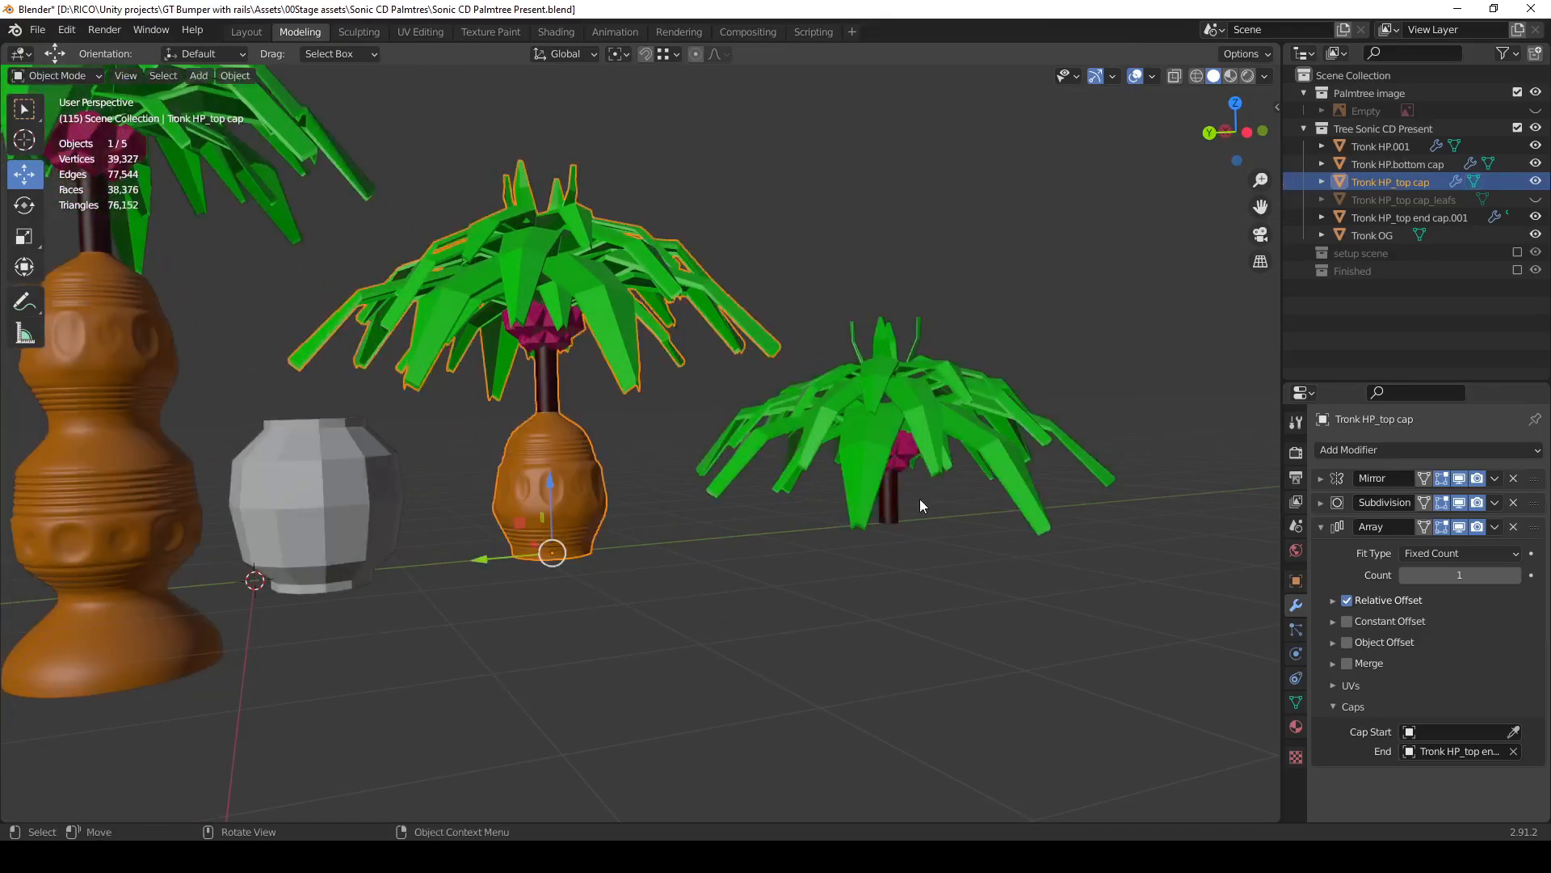
click(883, 414)
key(Tab)
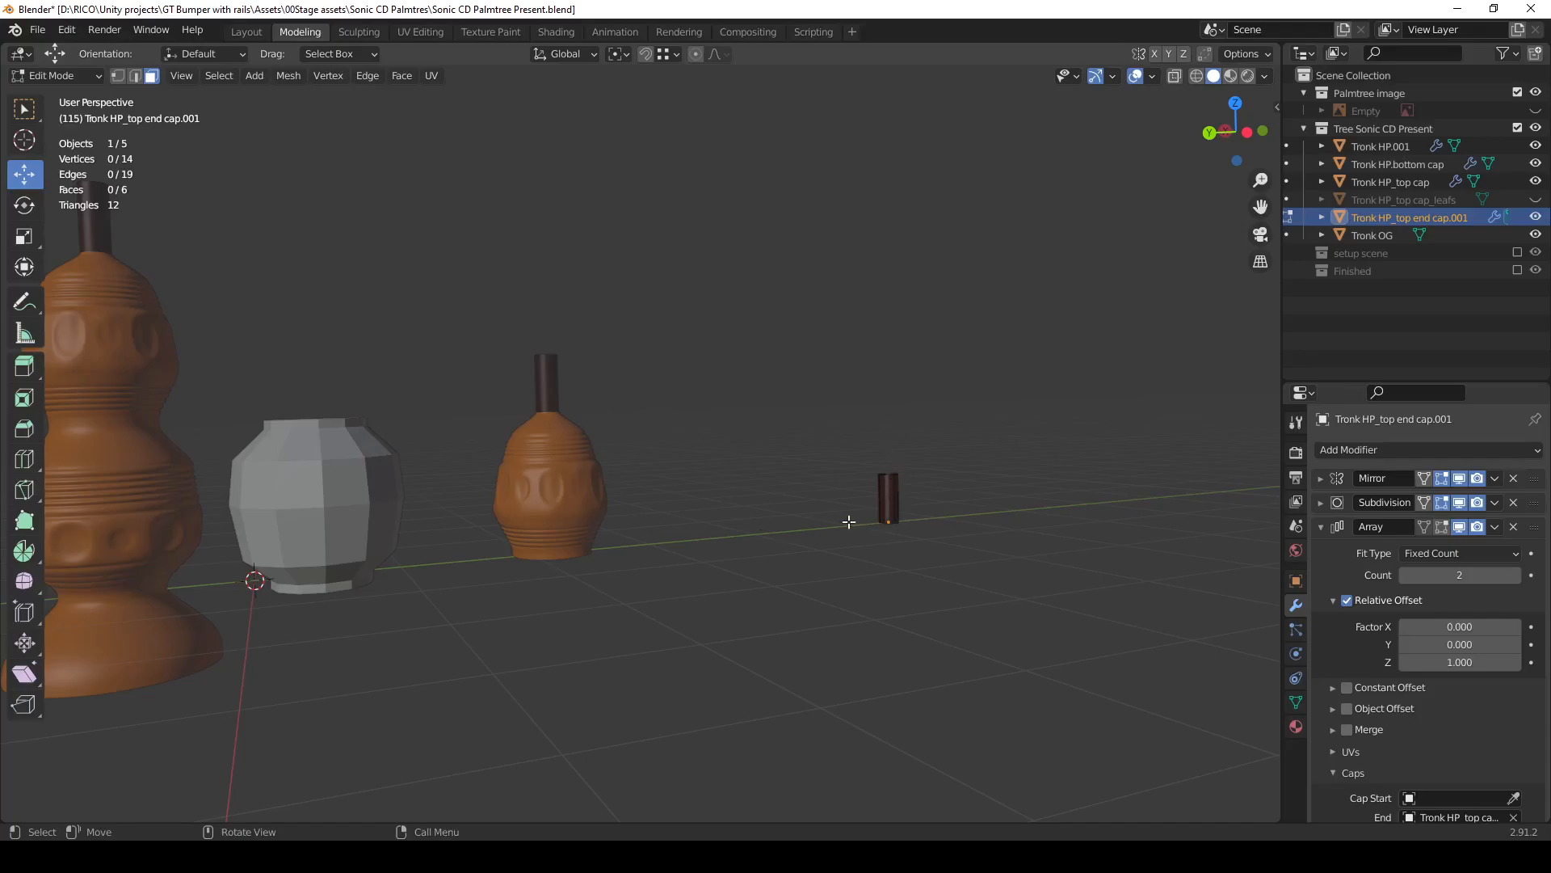
middle_drag(777, 503, 827, 502)
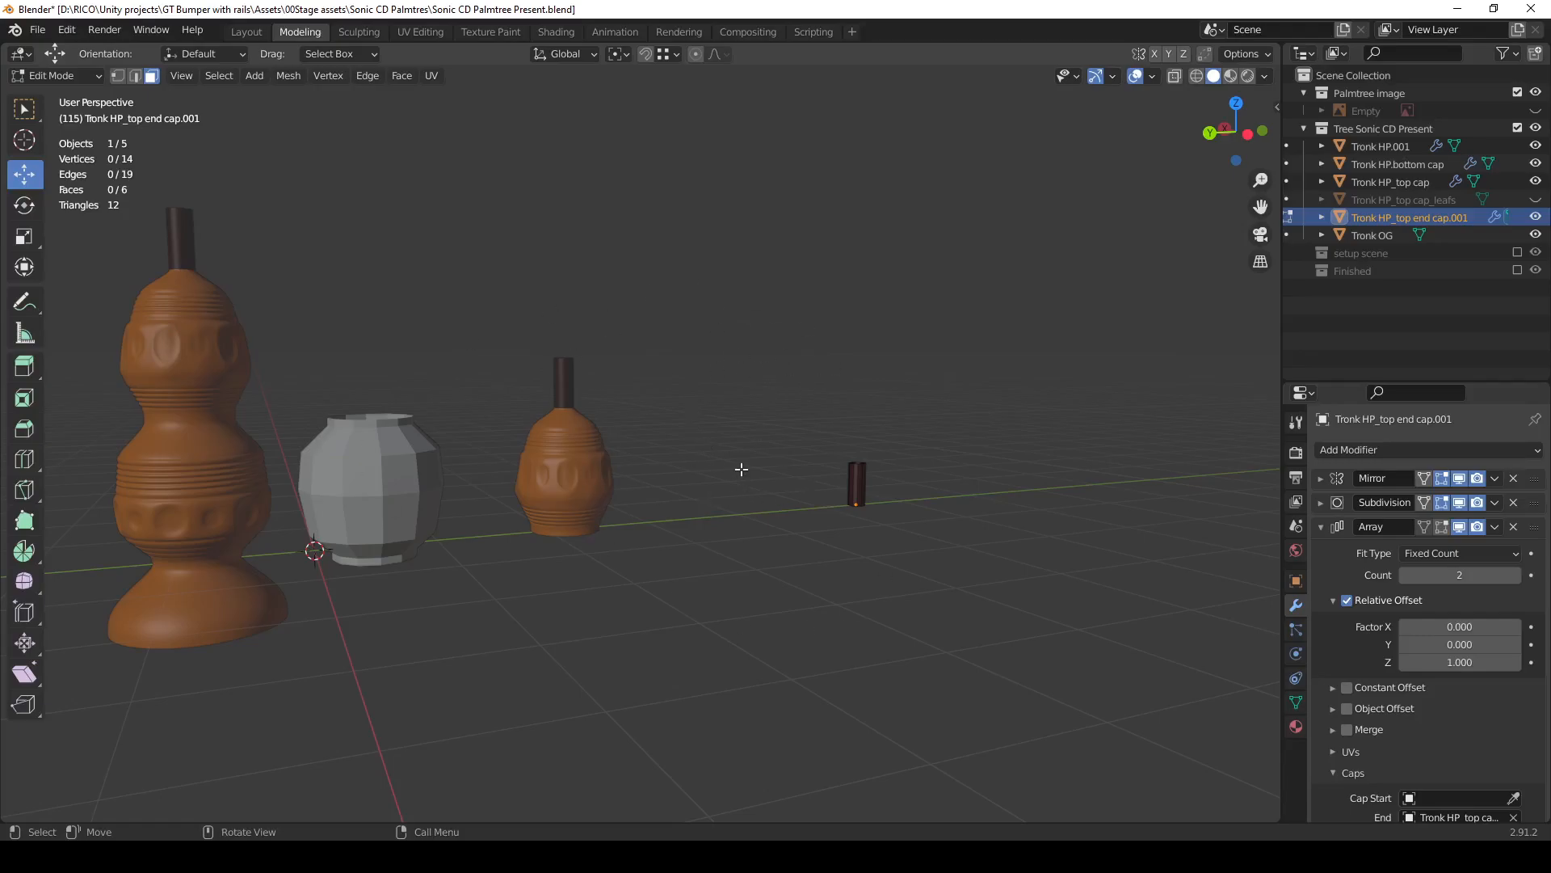
key(Tab)
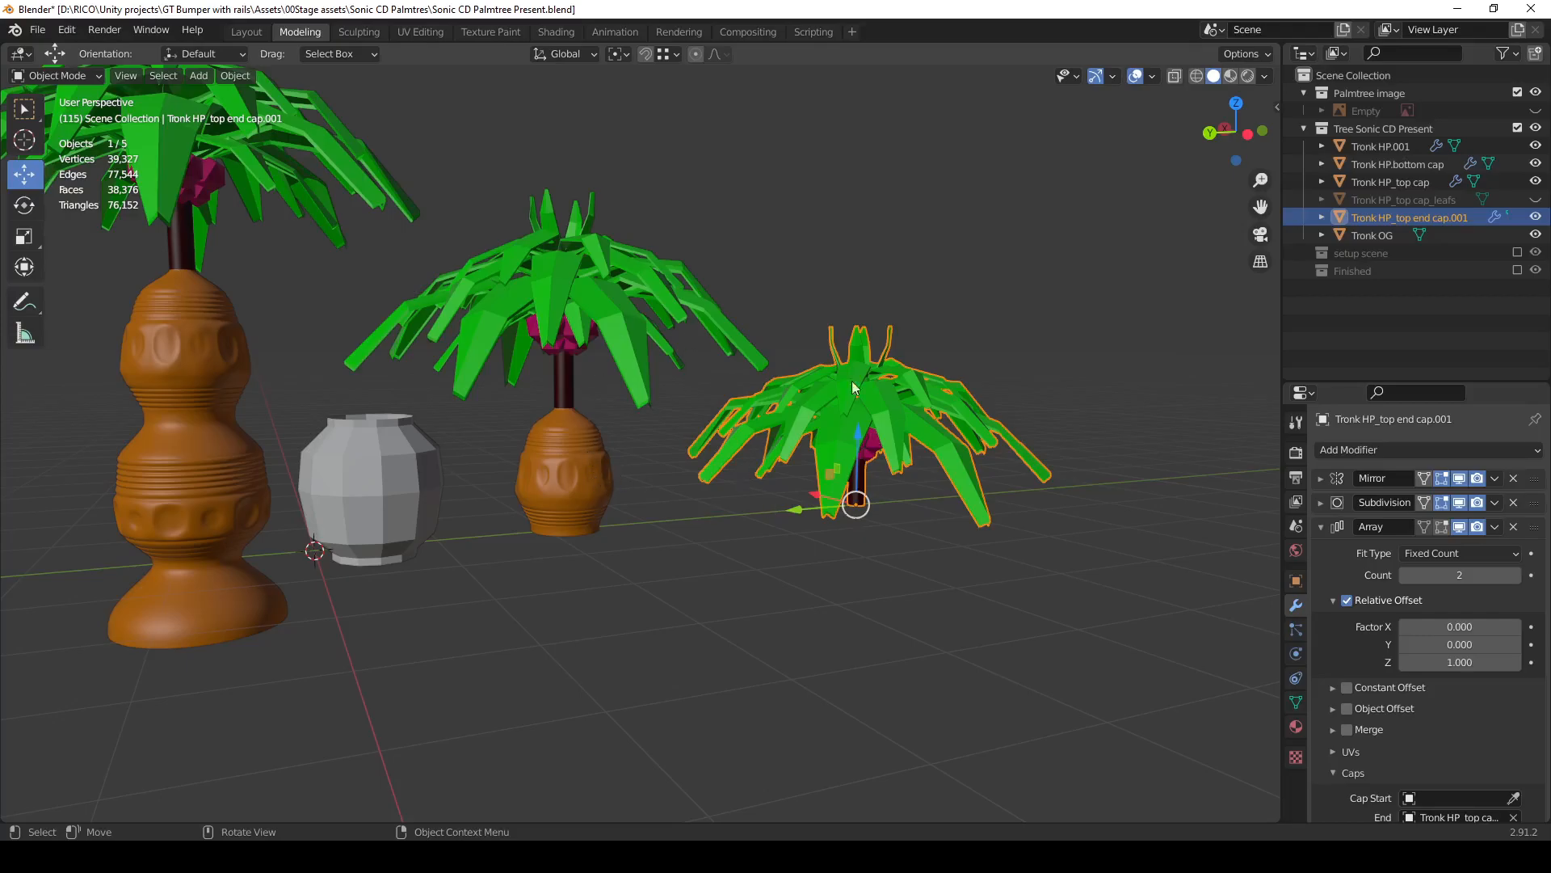
Select Tronk HP_top cap and check the end cap object assigned in its Array modifier.
scroll(653, 407, up, 3)
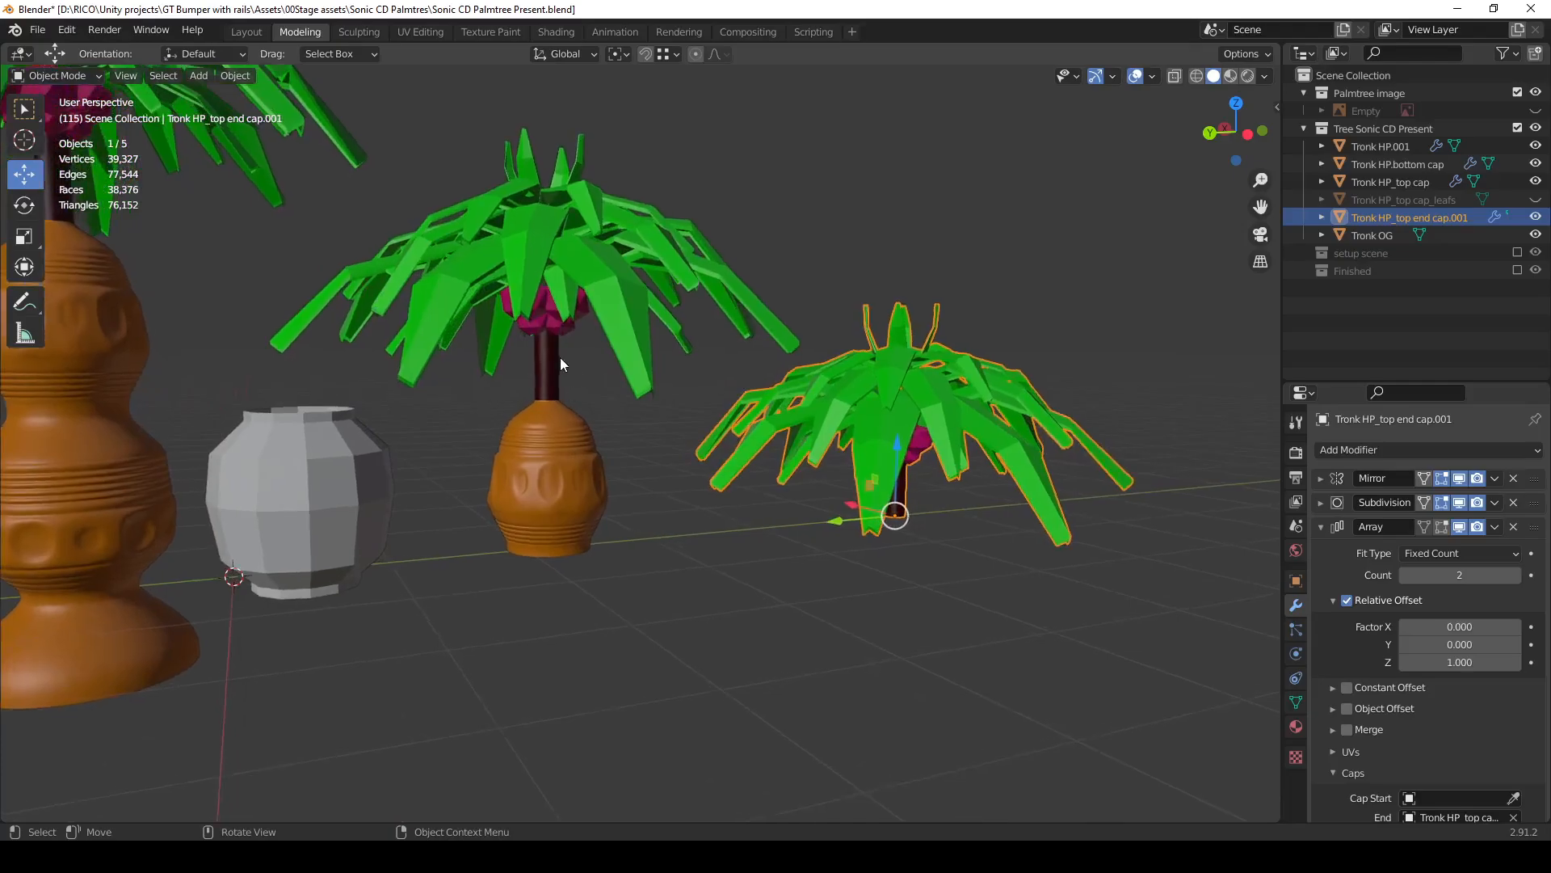
click(556, 449)
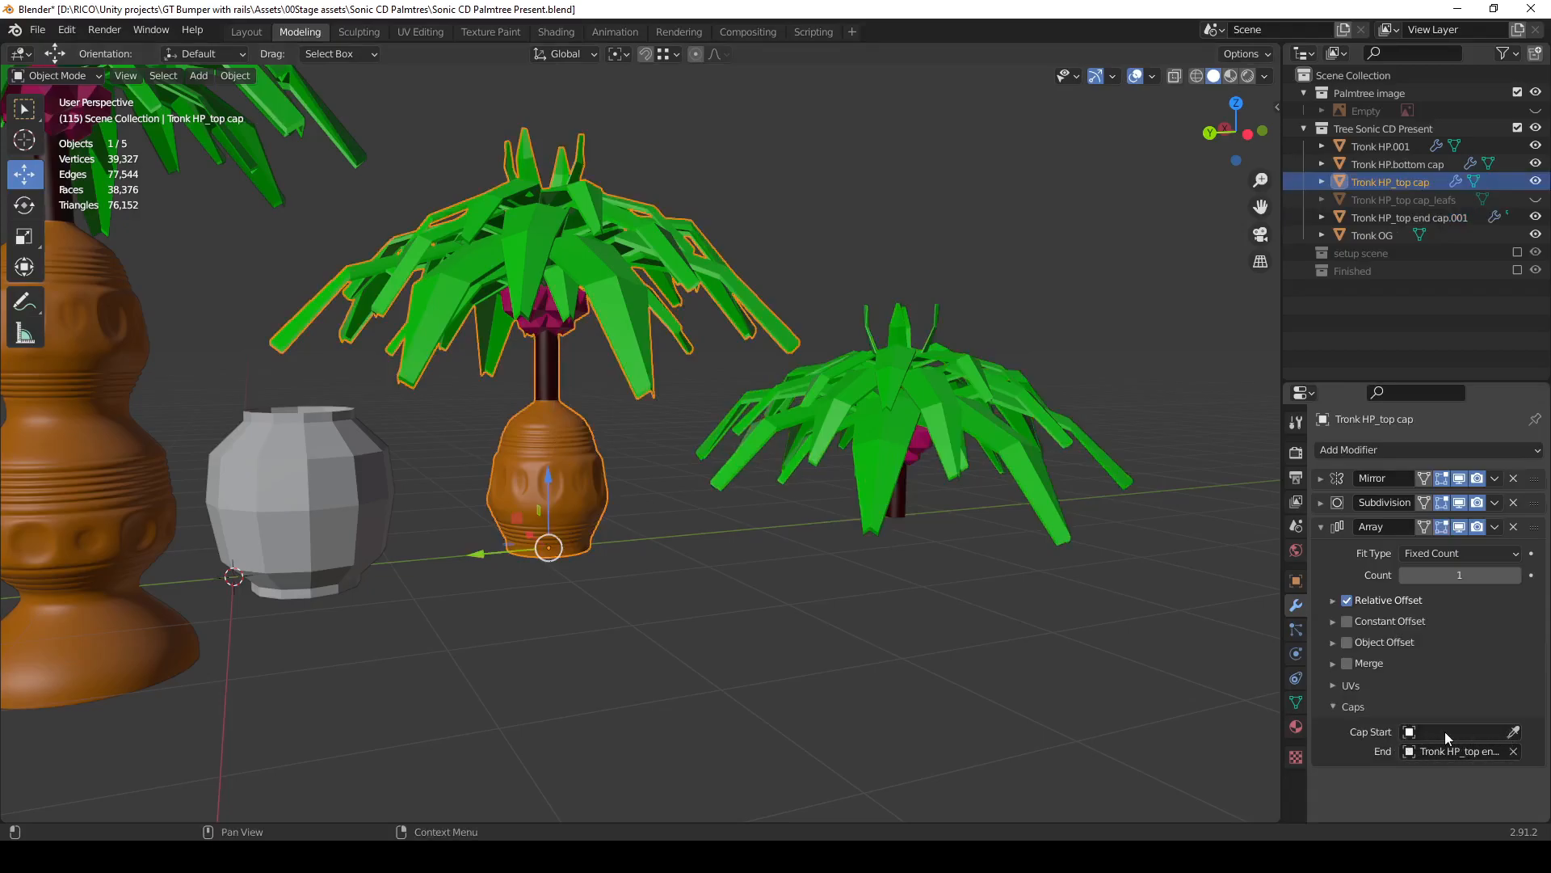
scroll(808, 623, down, 4)
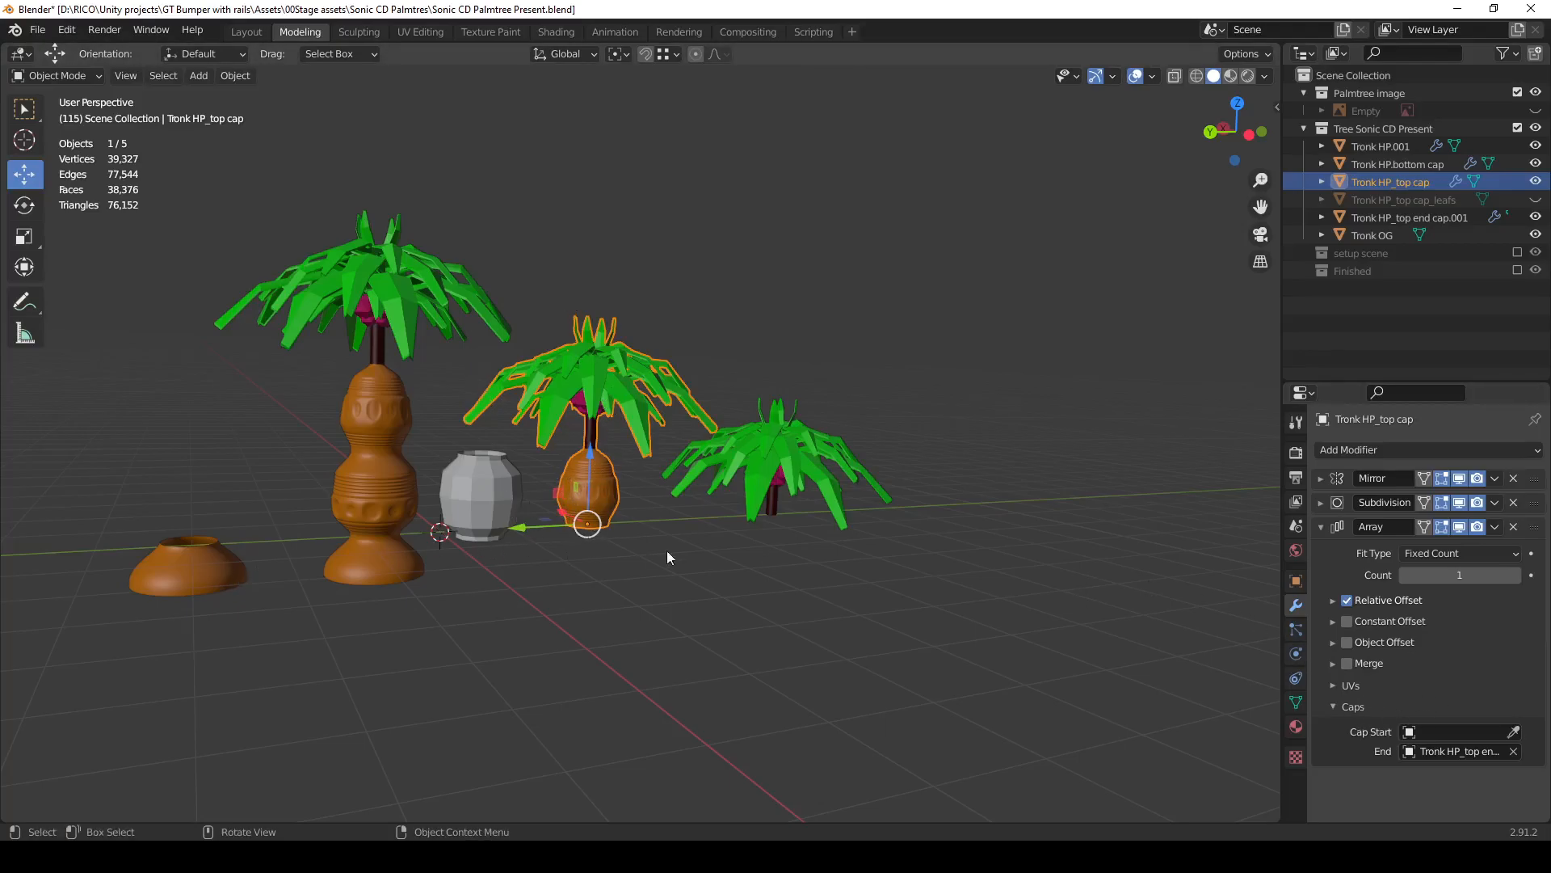
scroll(776, 404, up, 3)
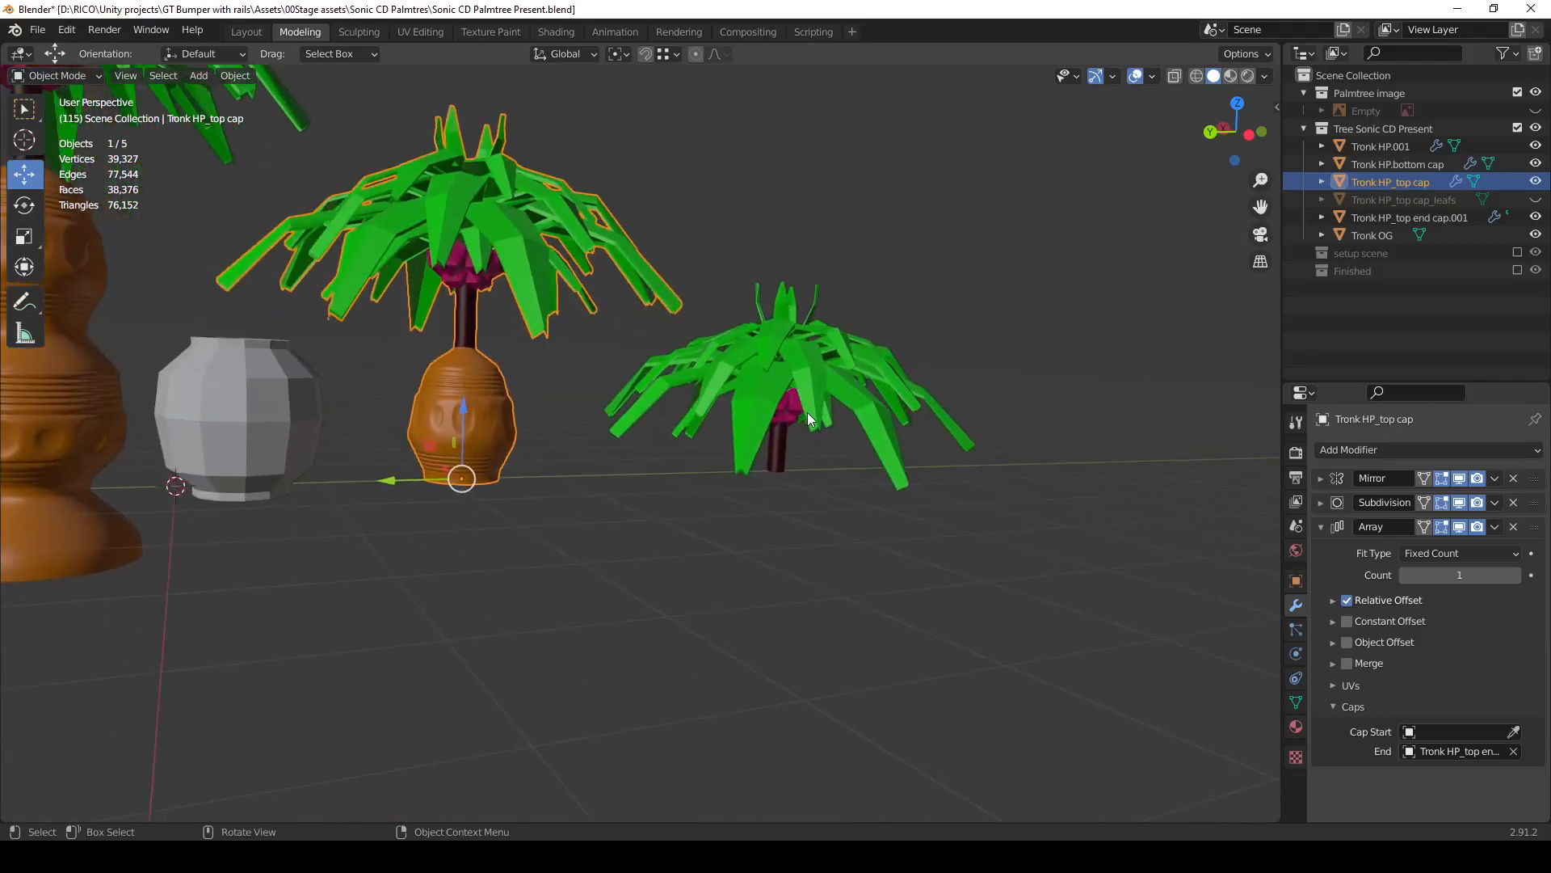
Focus on Tronk HP_top end cap.001 and briefly check its mesh without the leaves in Edit Mode.
click(807, 412)
key(KP_Decimal)
key(Tab)
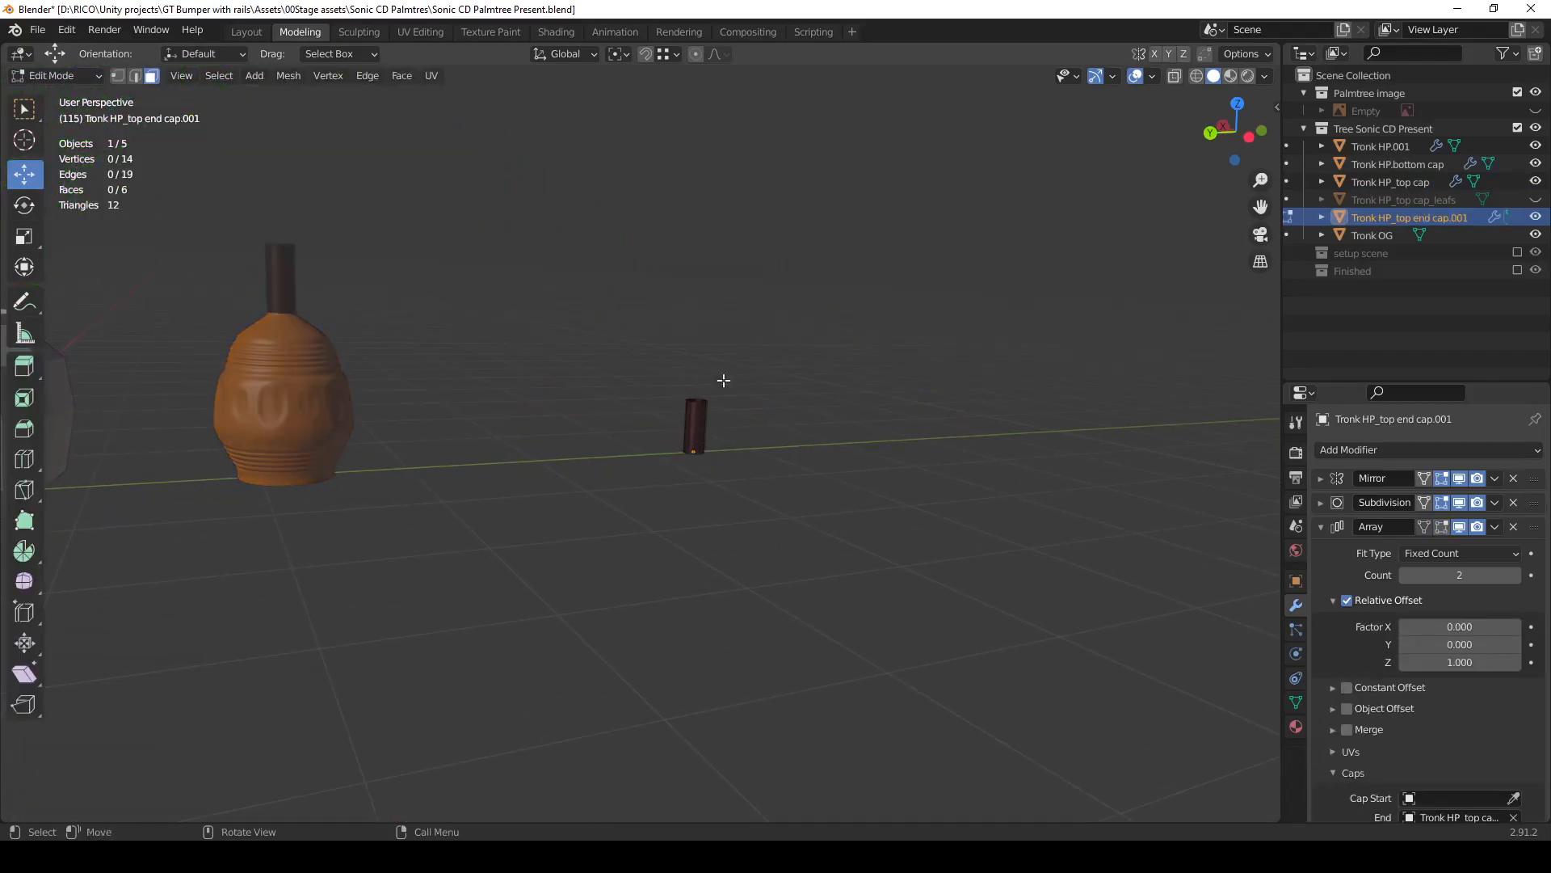
key(Tab)
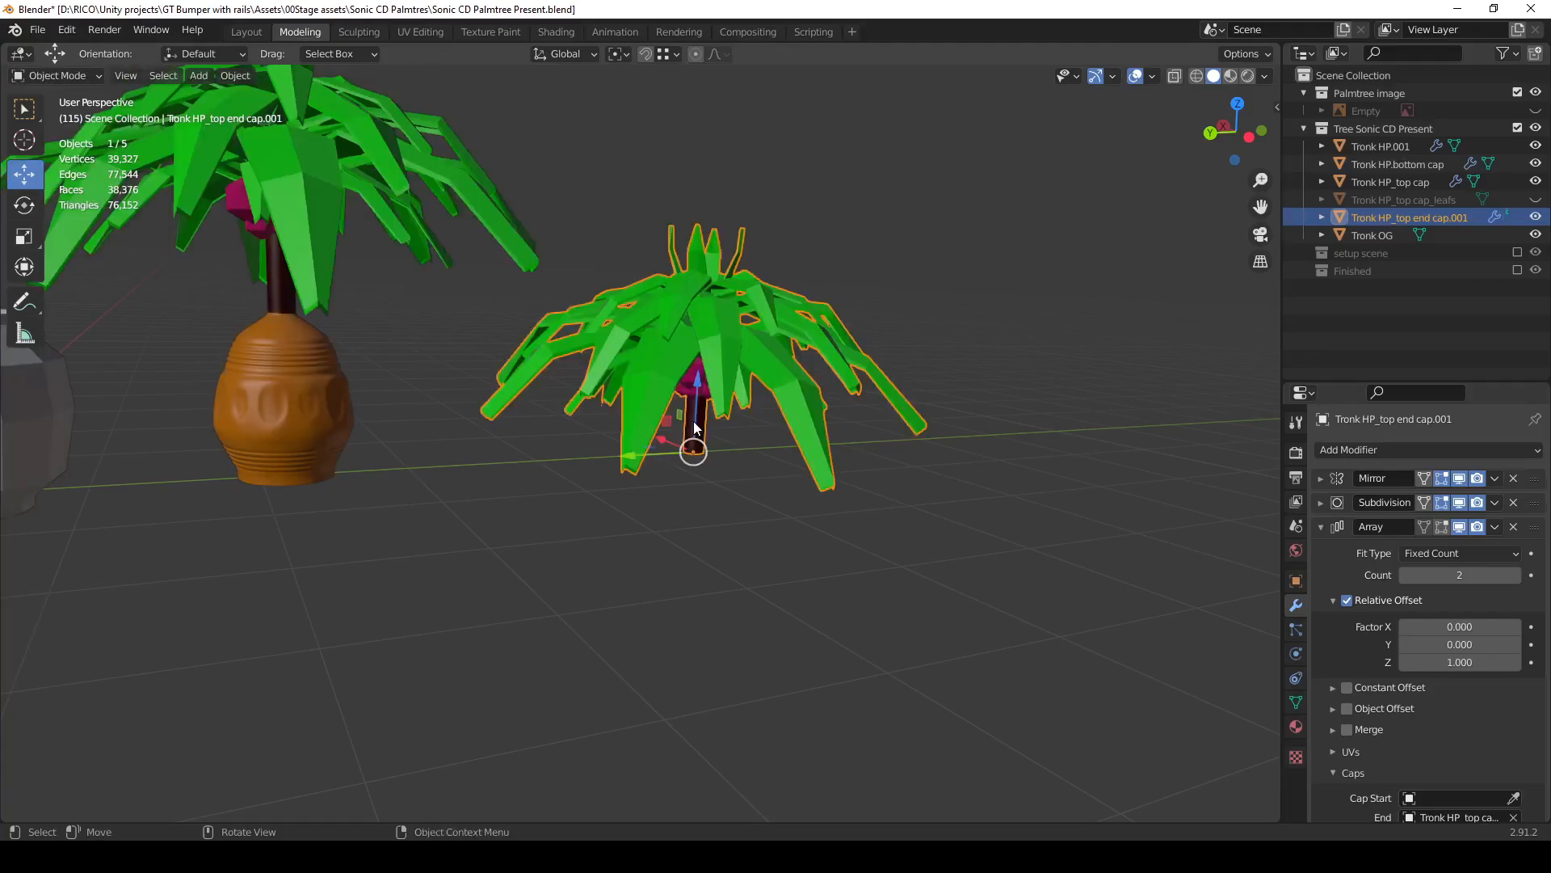
Make Tronk HP_top cap_leafs visible and open it in Edit Mode to examine the leaf crown.
click(1536, 199)
click(1450, 200)
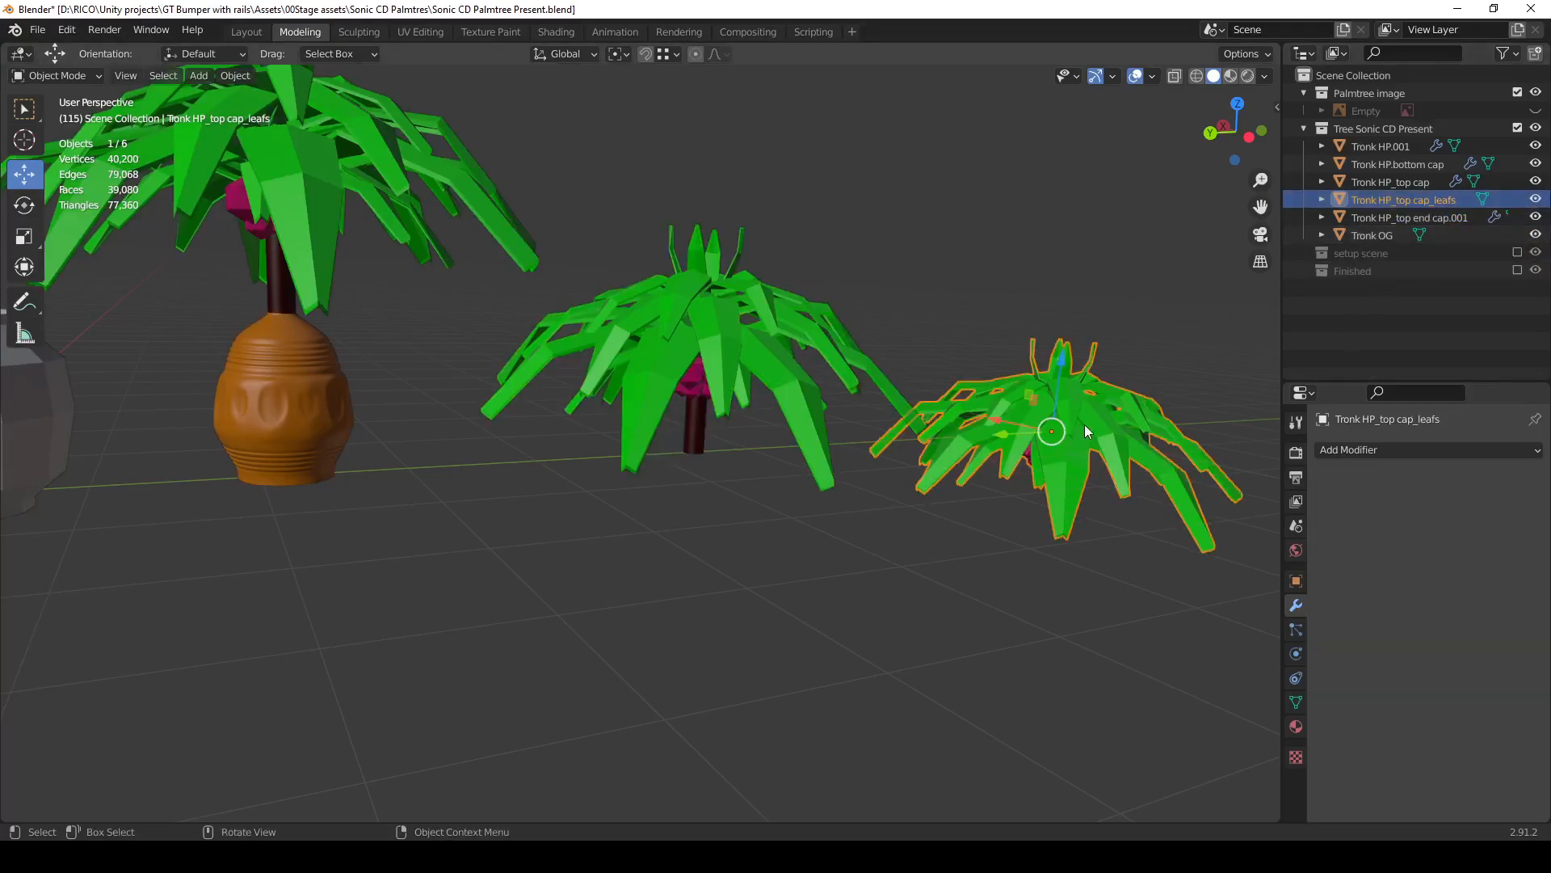
key(Tab)
middle_drag(1073, 434, 727, 459)
key(KP_Decimal)
scroll(830, 533, down, 4)
click(709, 434)
scroll(709, 435, down, 4)
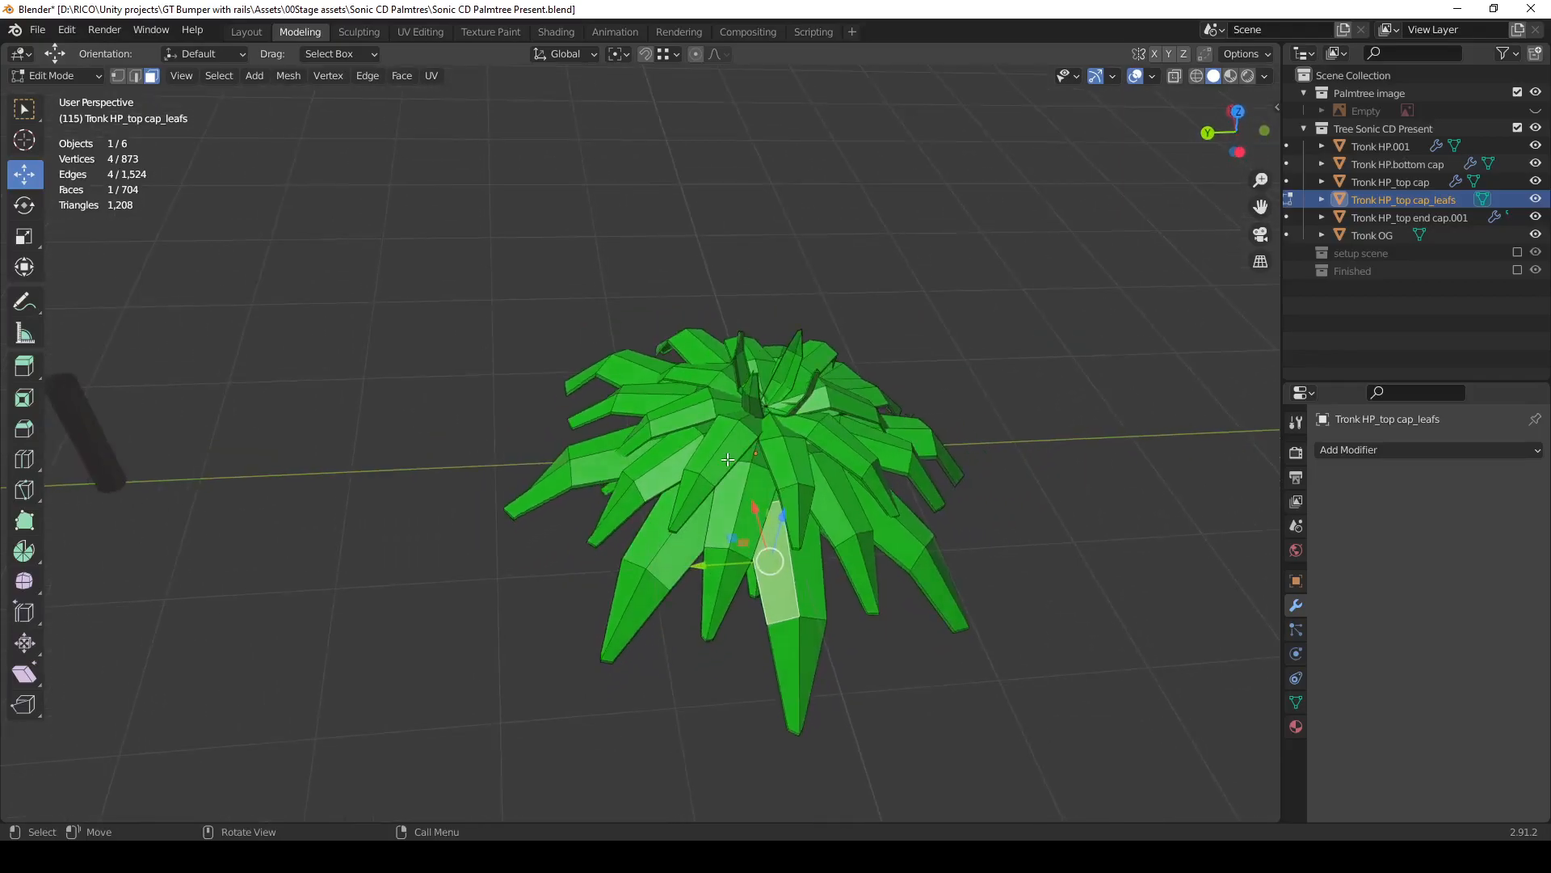
Duplicate one whole linked leaf of the crown, separate the copy into its own object and return to Object Mode.
click(605, 465)
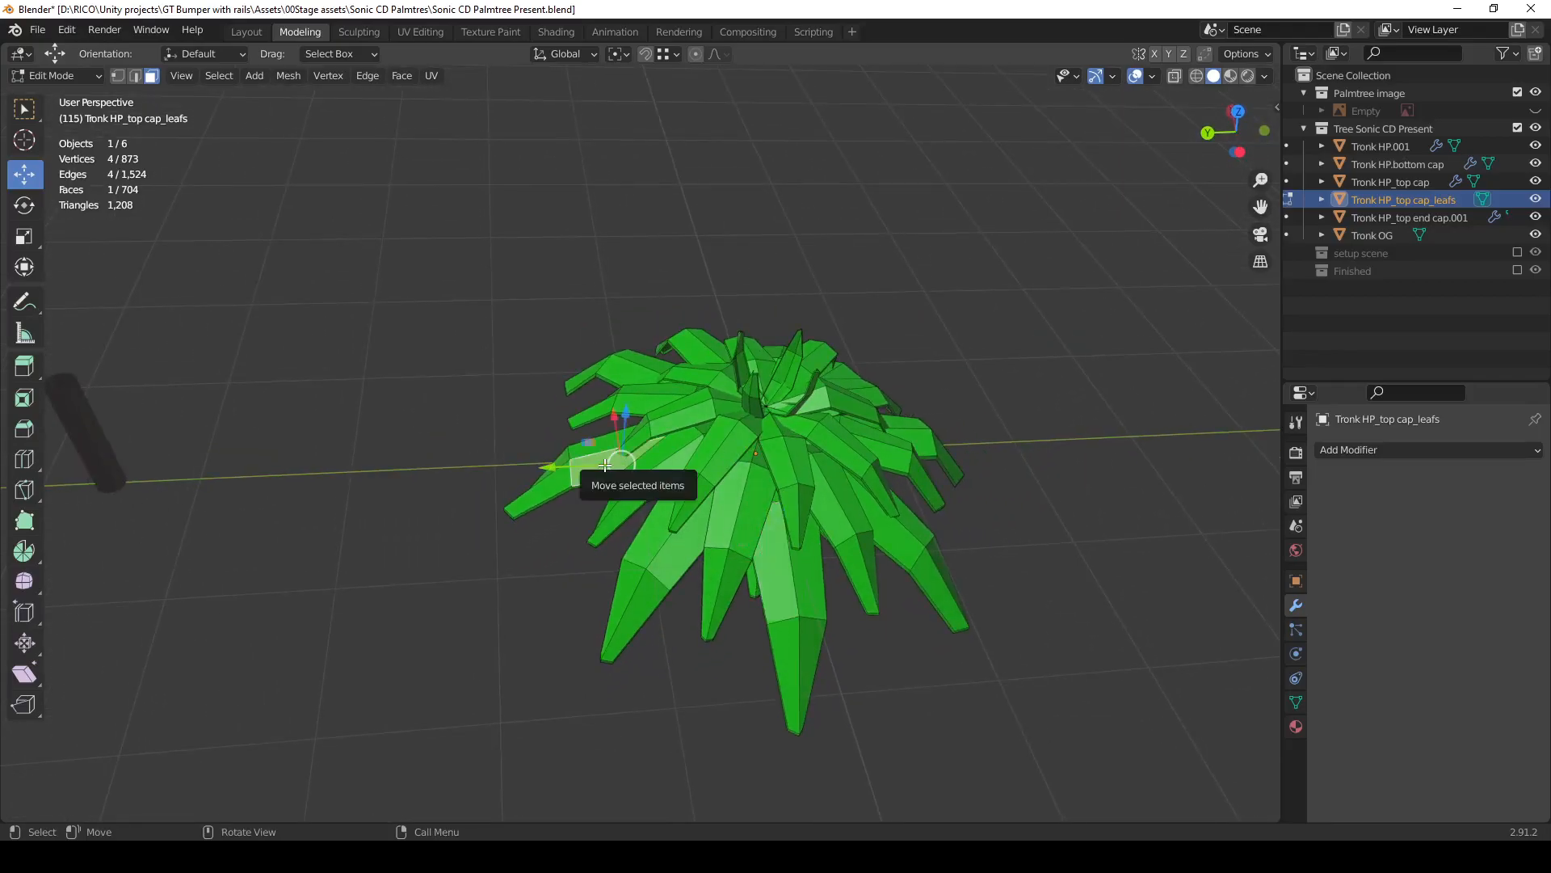
key(l)
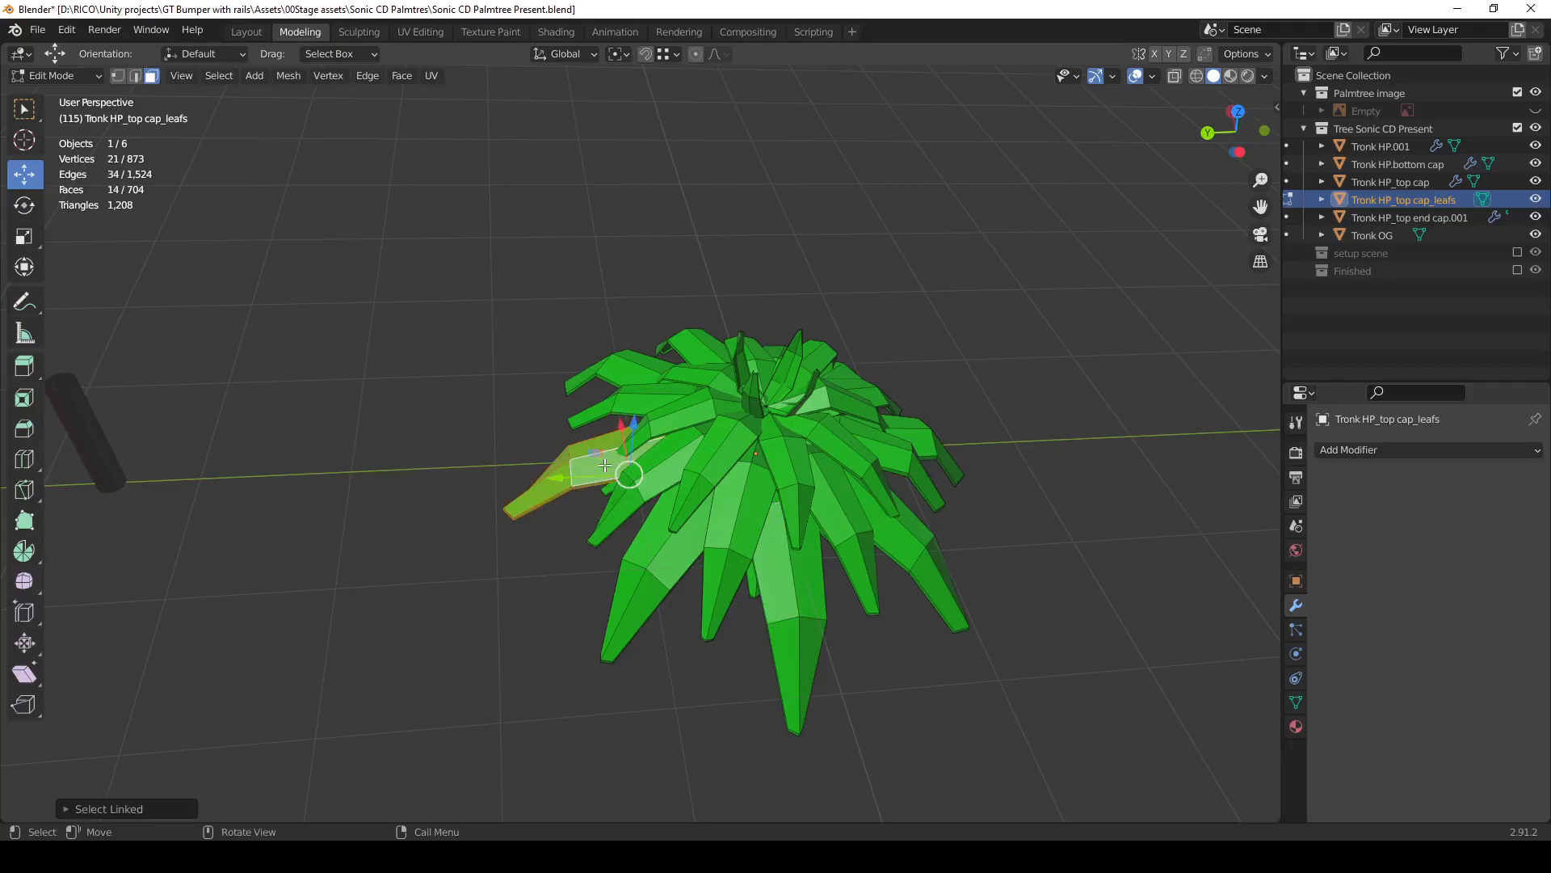
key(shift+d)
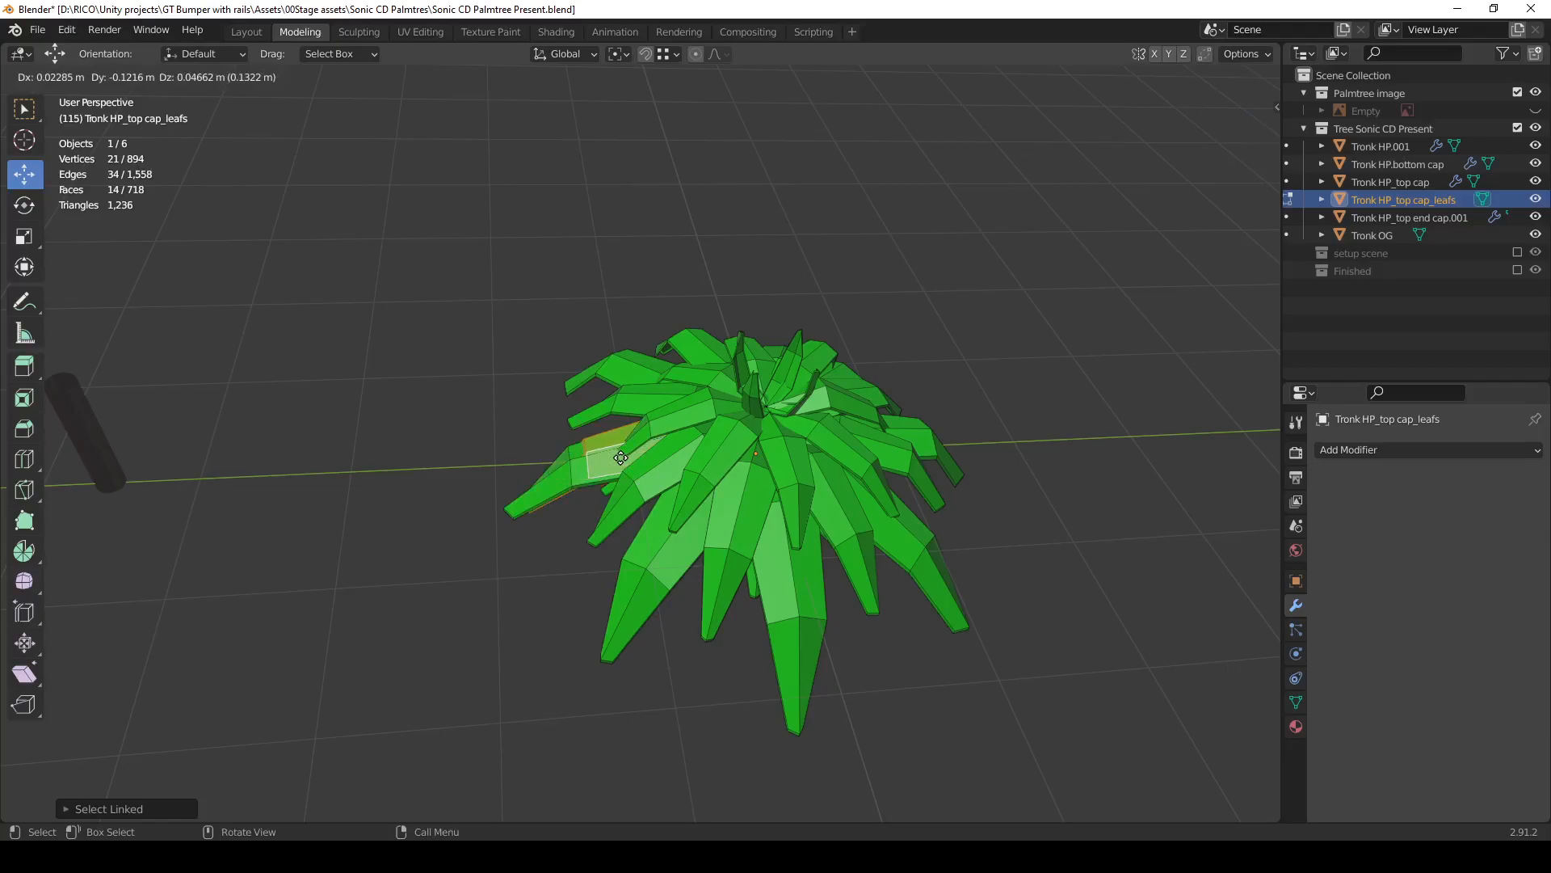
click(620, 458)
key(q)
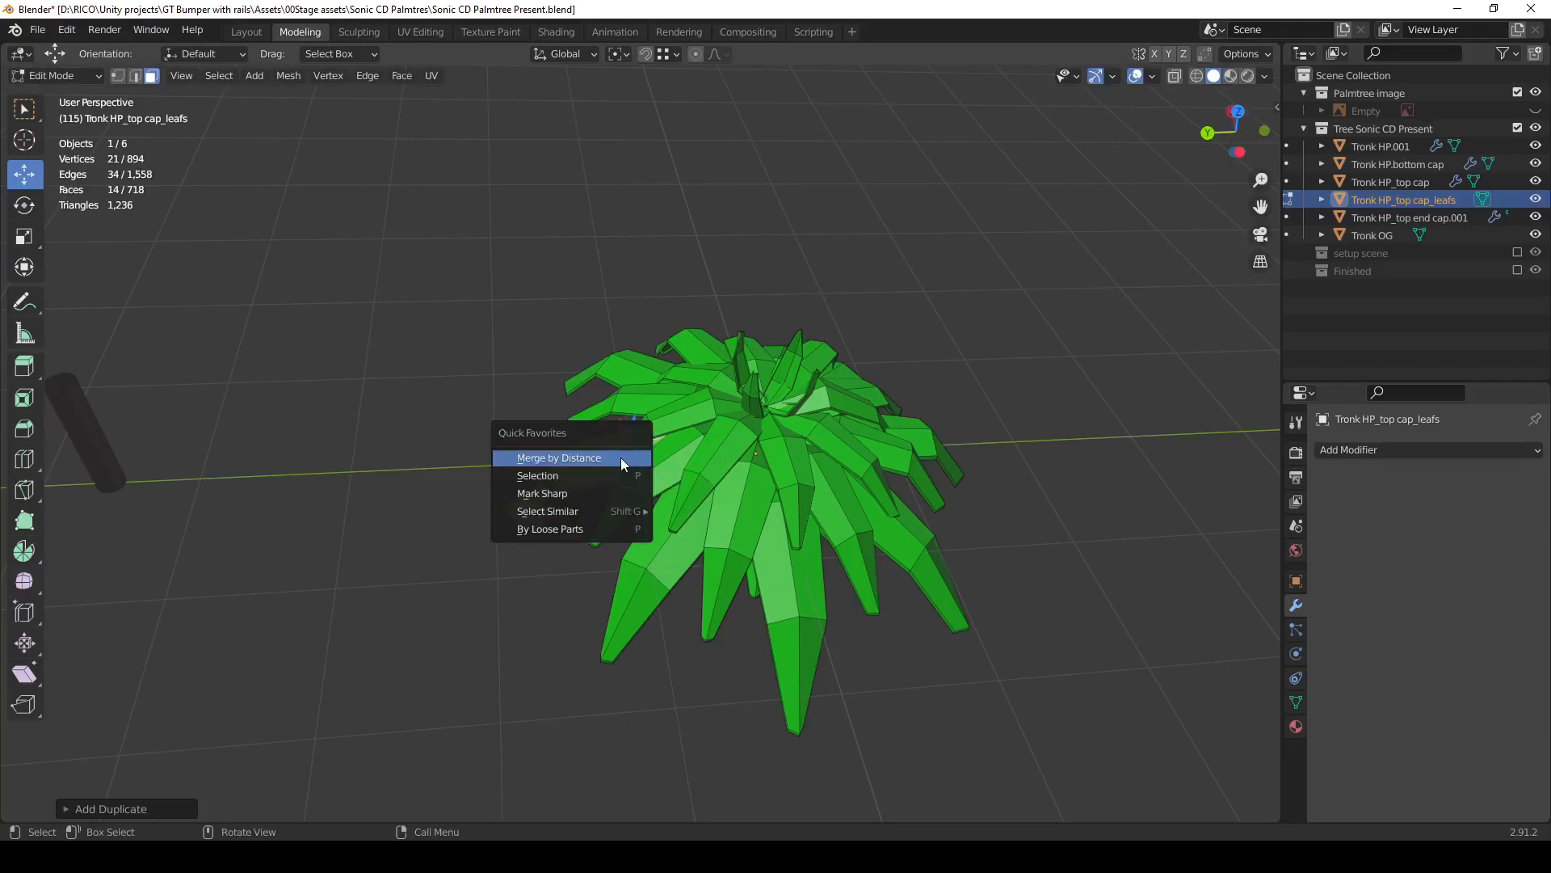
click(596, 476)
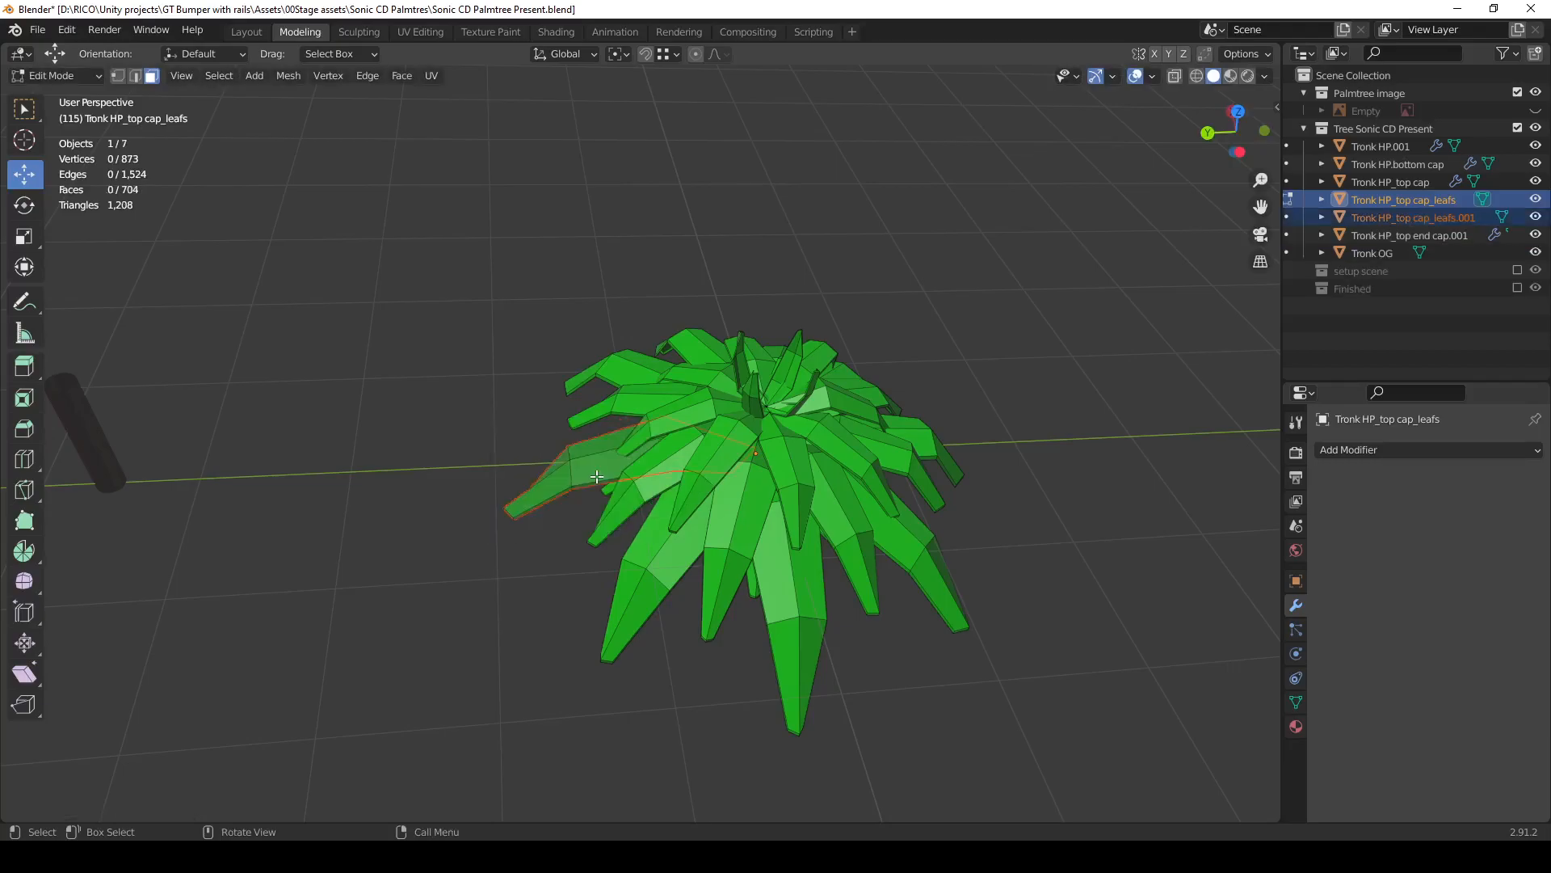
key(Tab)
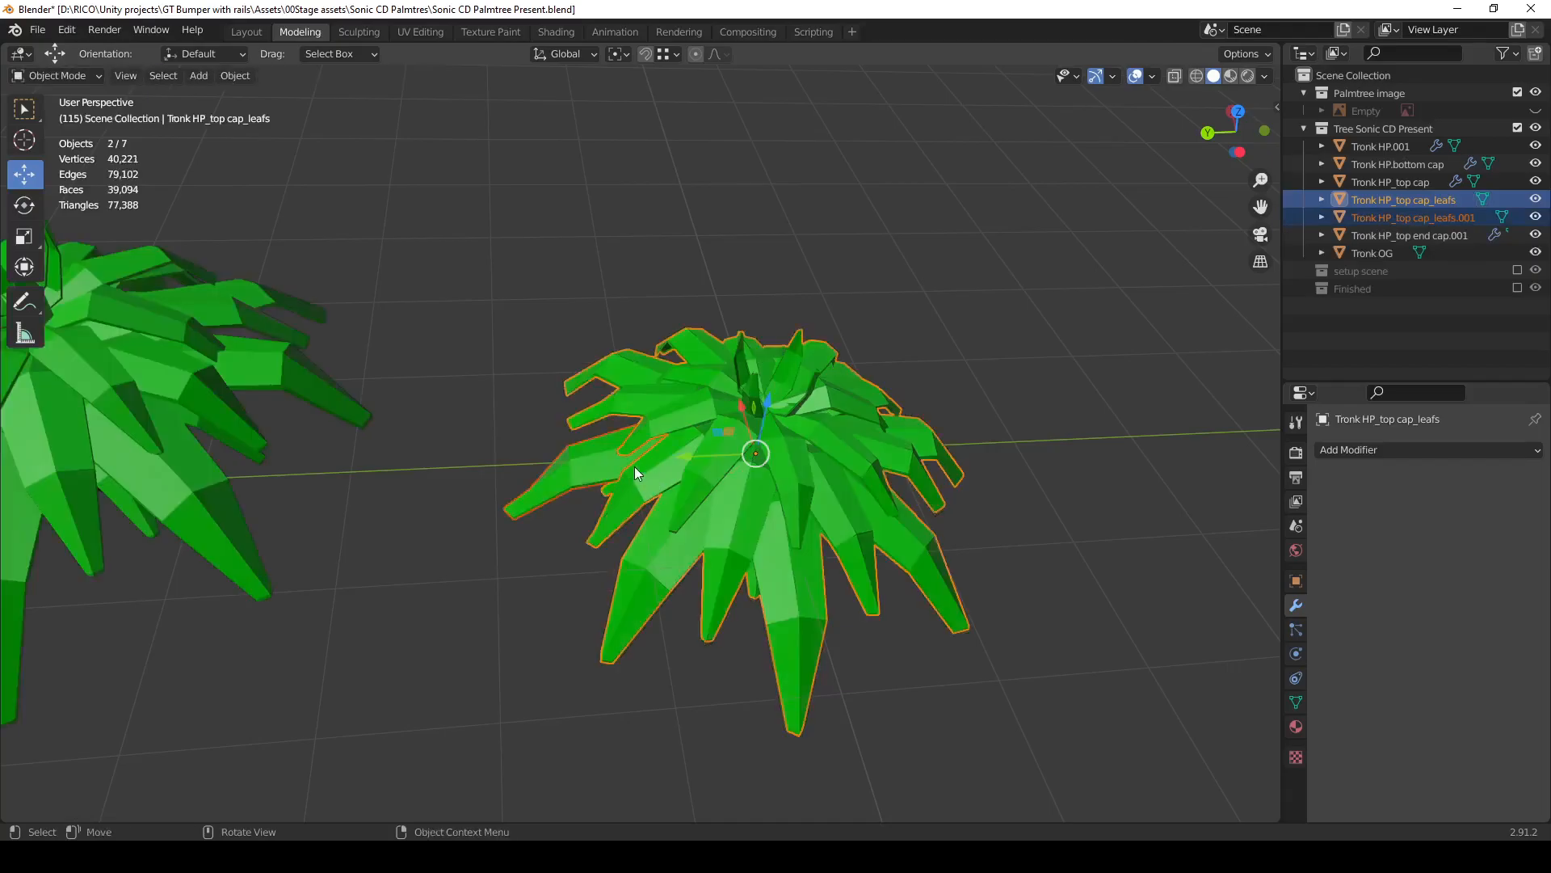
Isolate the separated leaf in local view, look at it from the top and duplicate it in place.
click(597, 468)
key(KP_Divide)
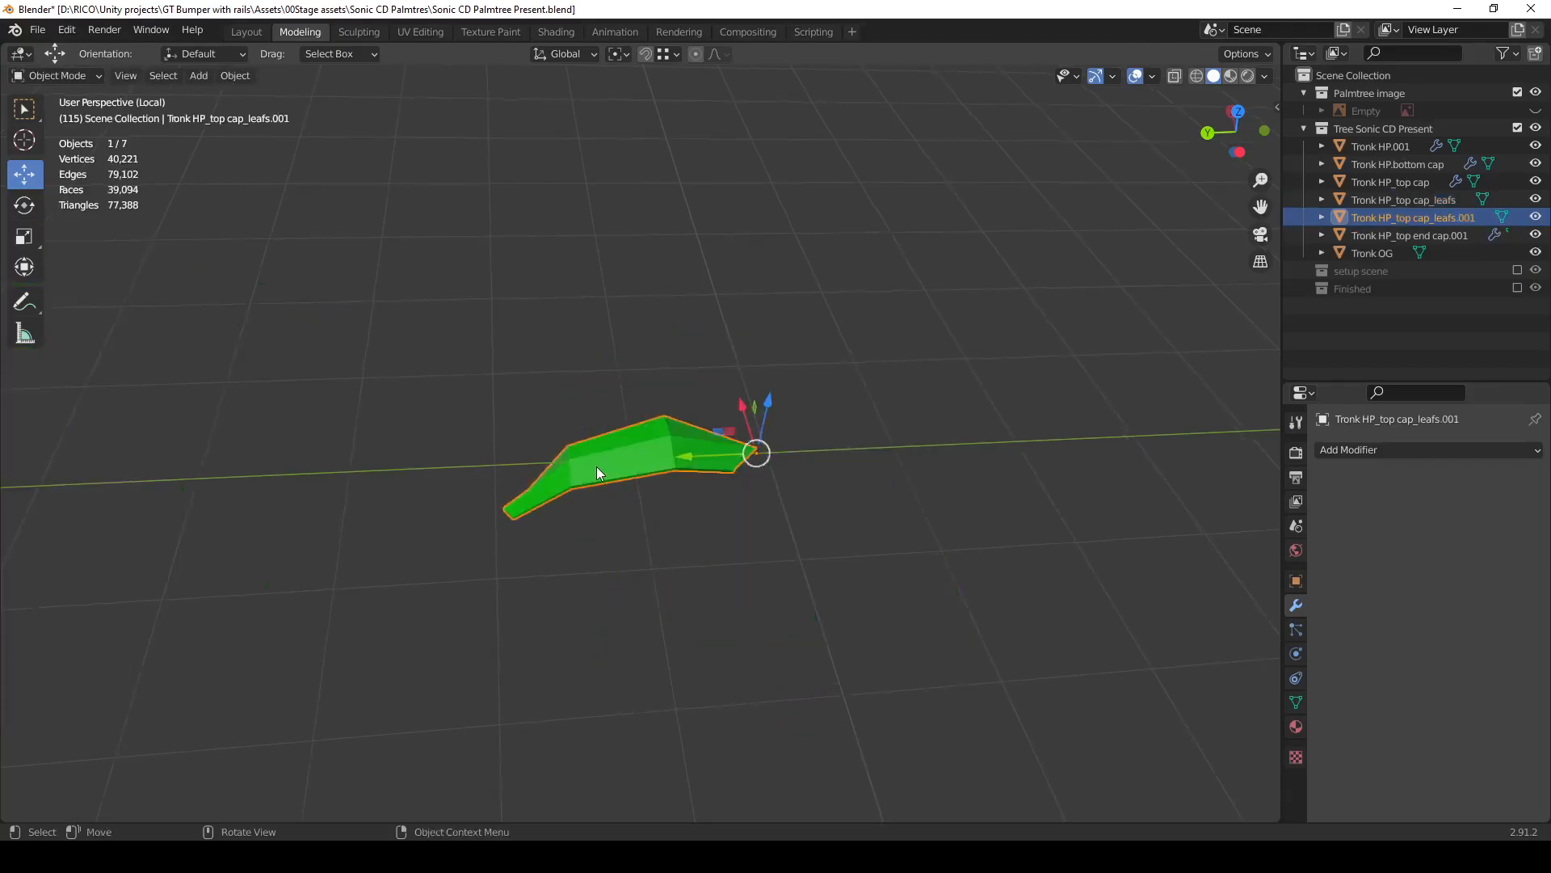
middle_drag(695, 467, 749, 474)
key(grave)
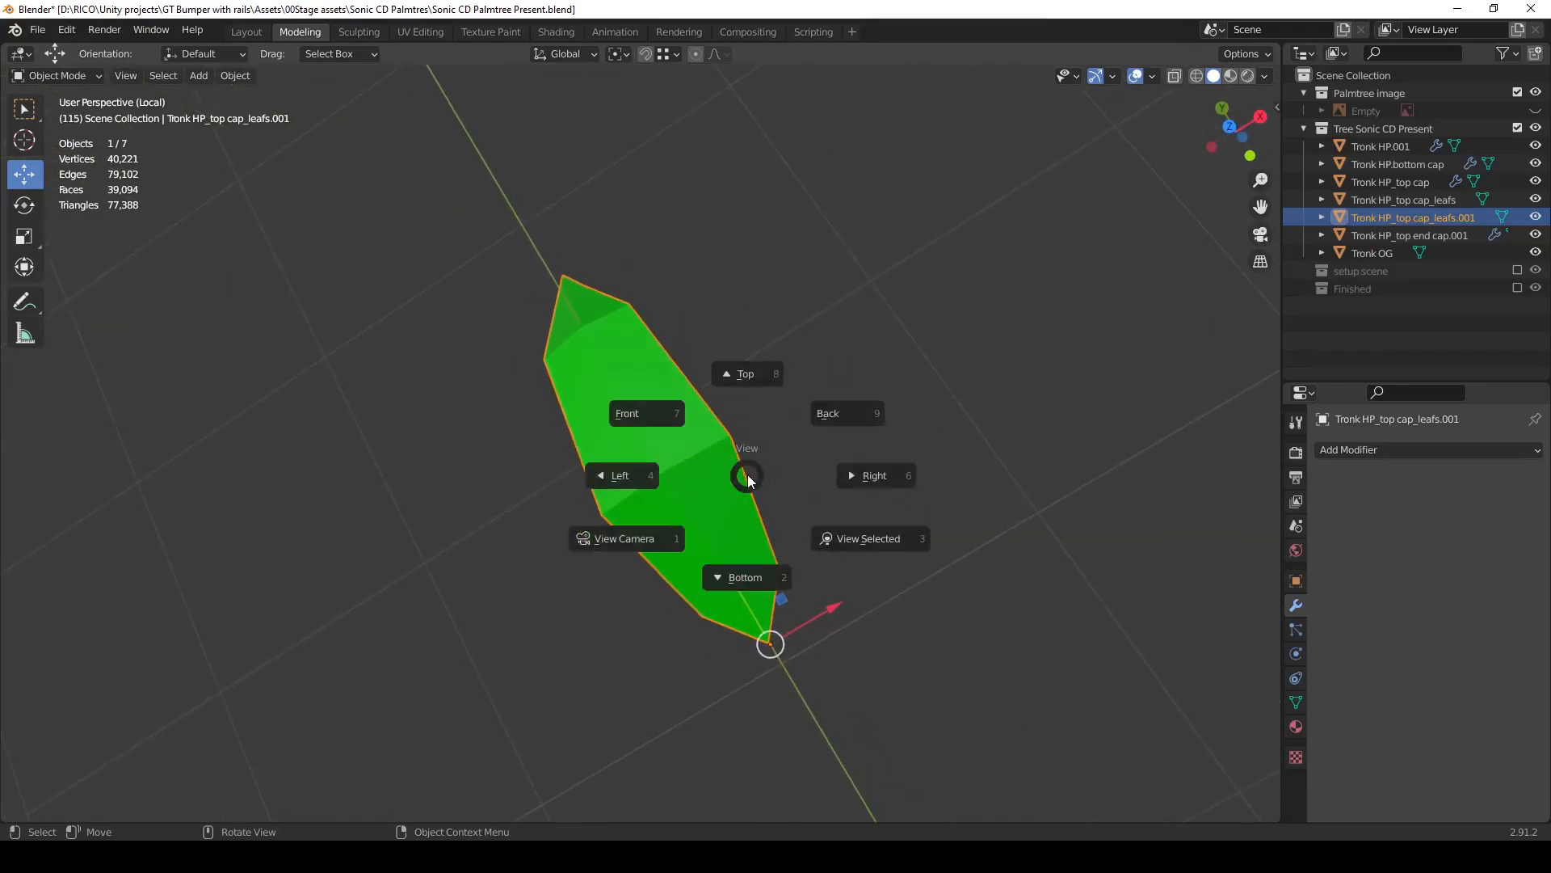
click(754, 385)
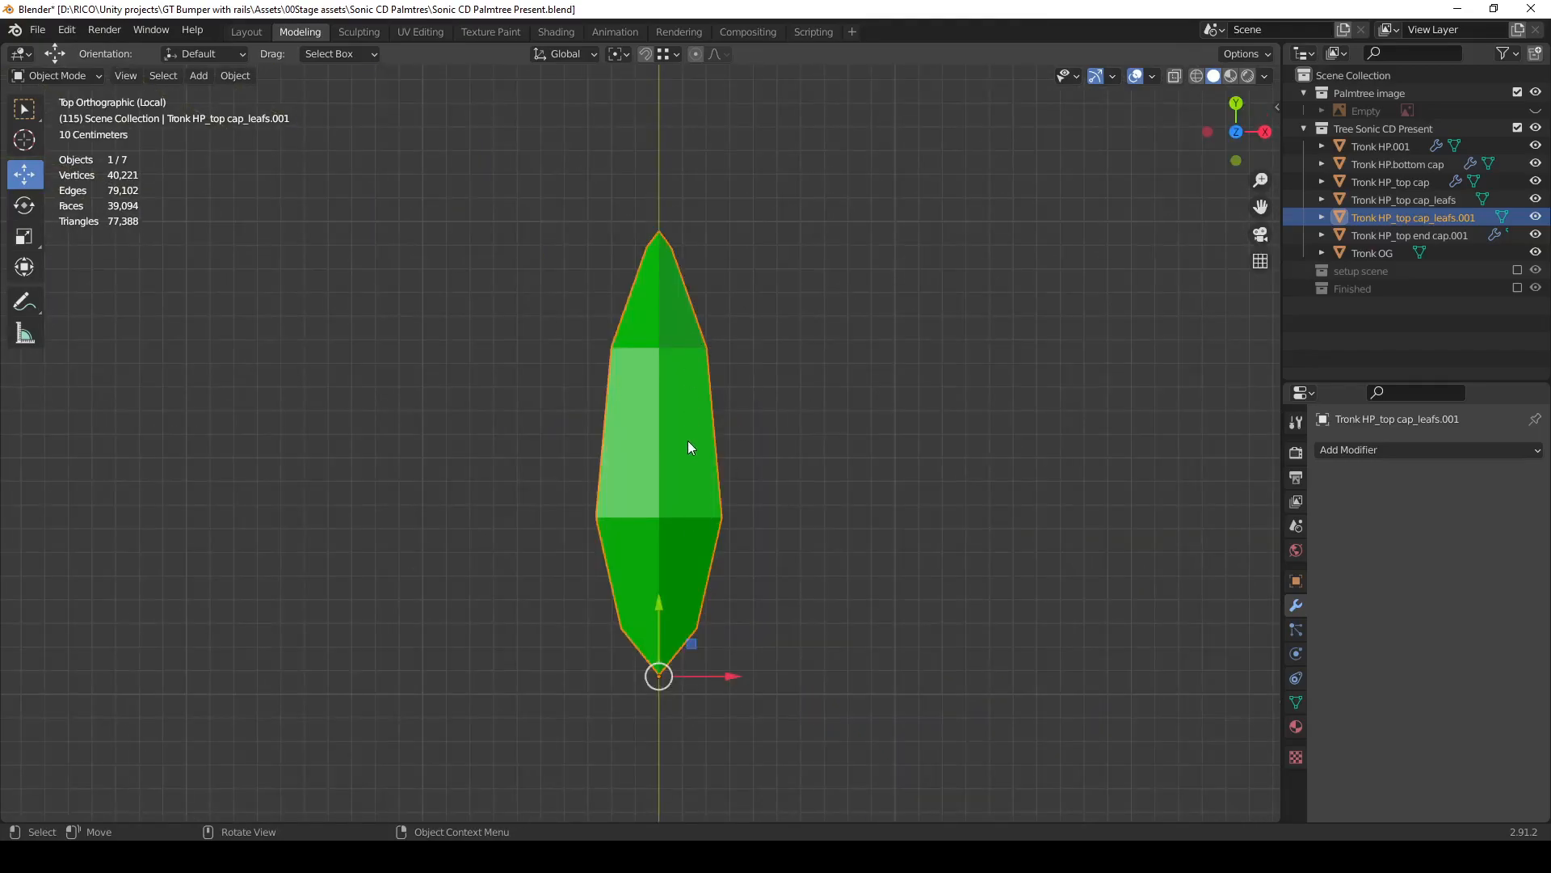
key(shift+d)
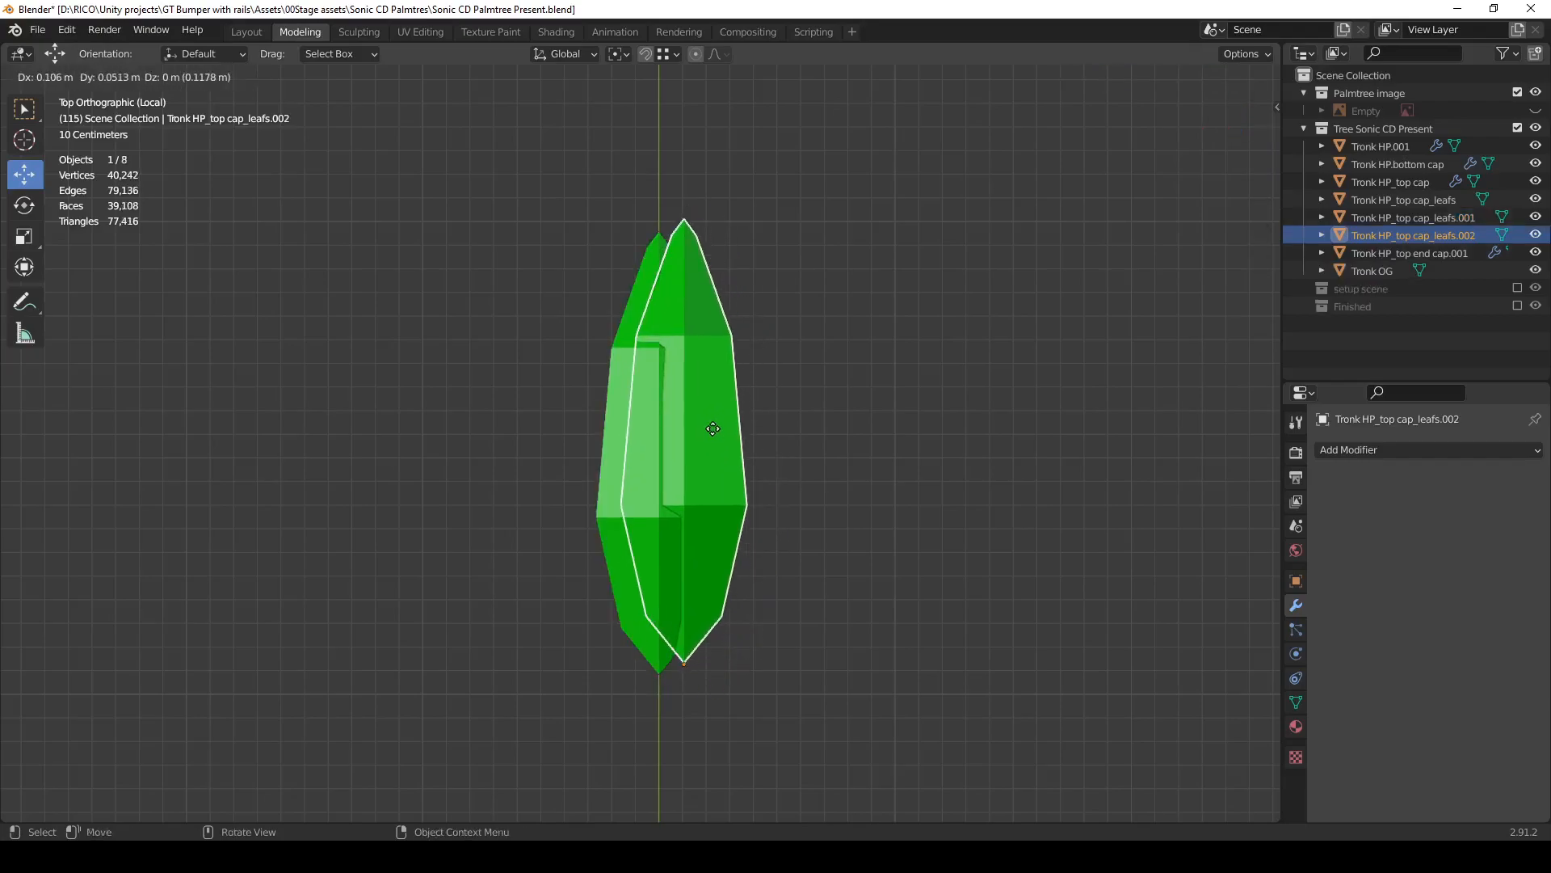
right_click(713, 428)
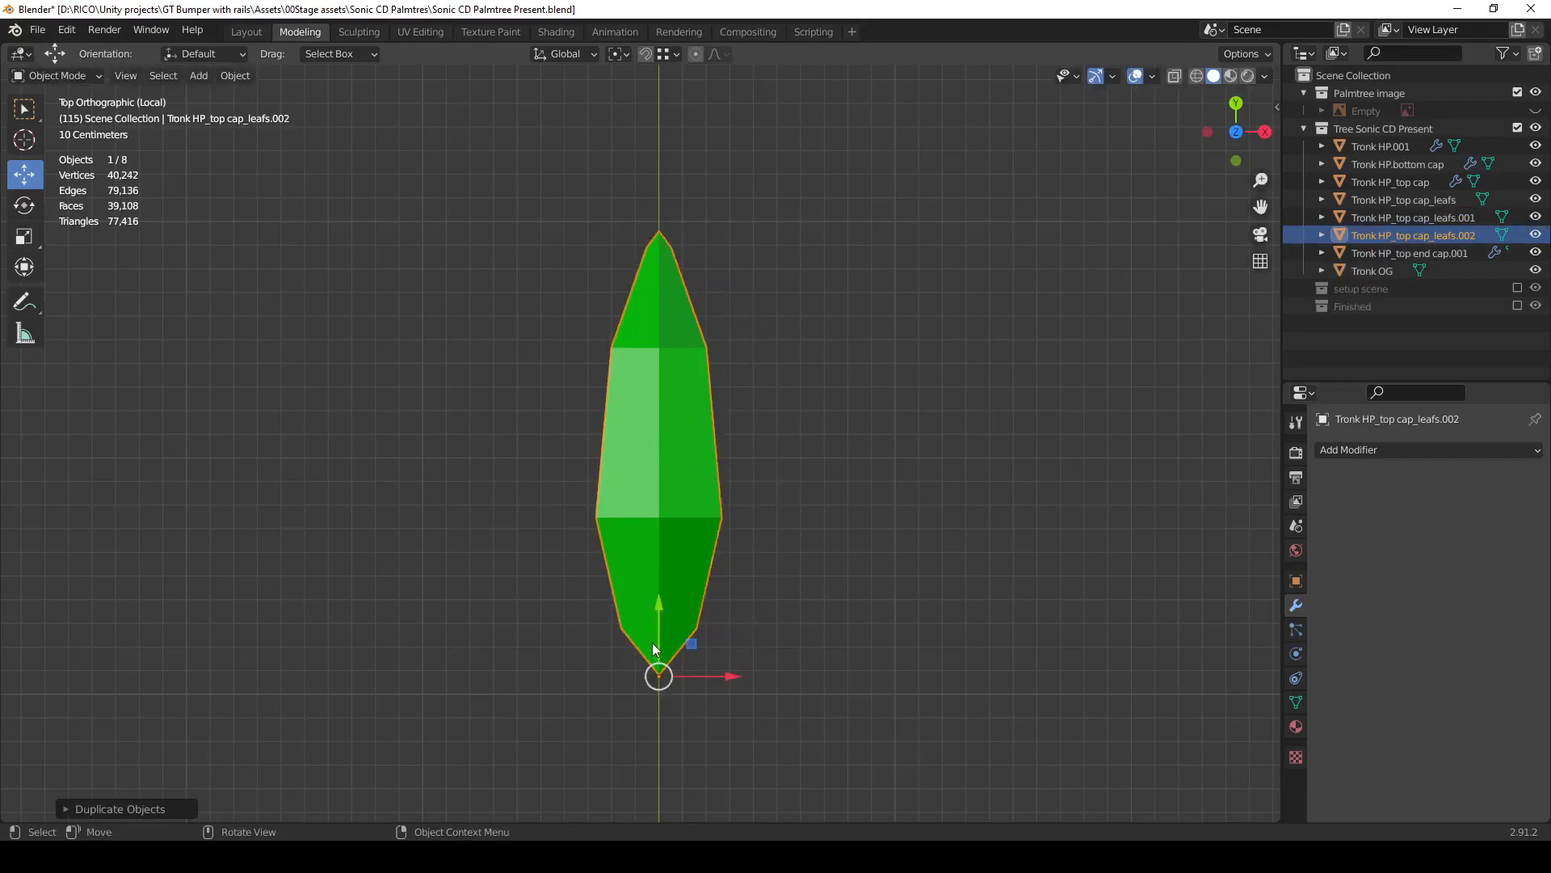
Set the pivot to Bounding Box Center and rotate the duplicated leaf 45° clockwise about its base in the top view.
click(619, 54)
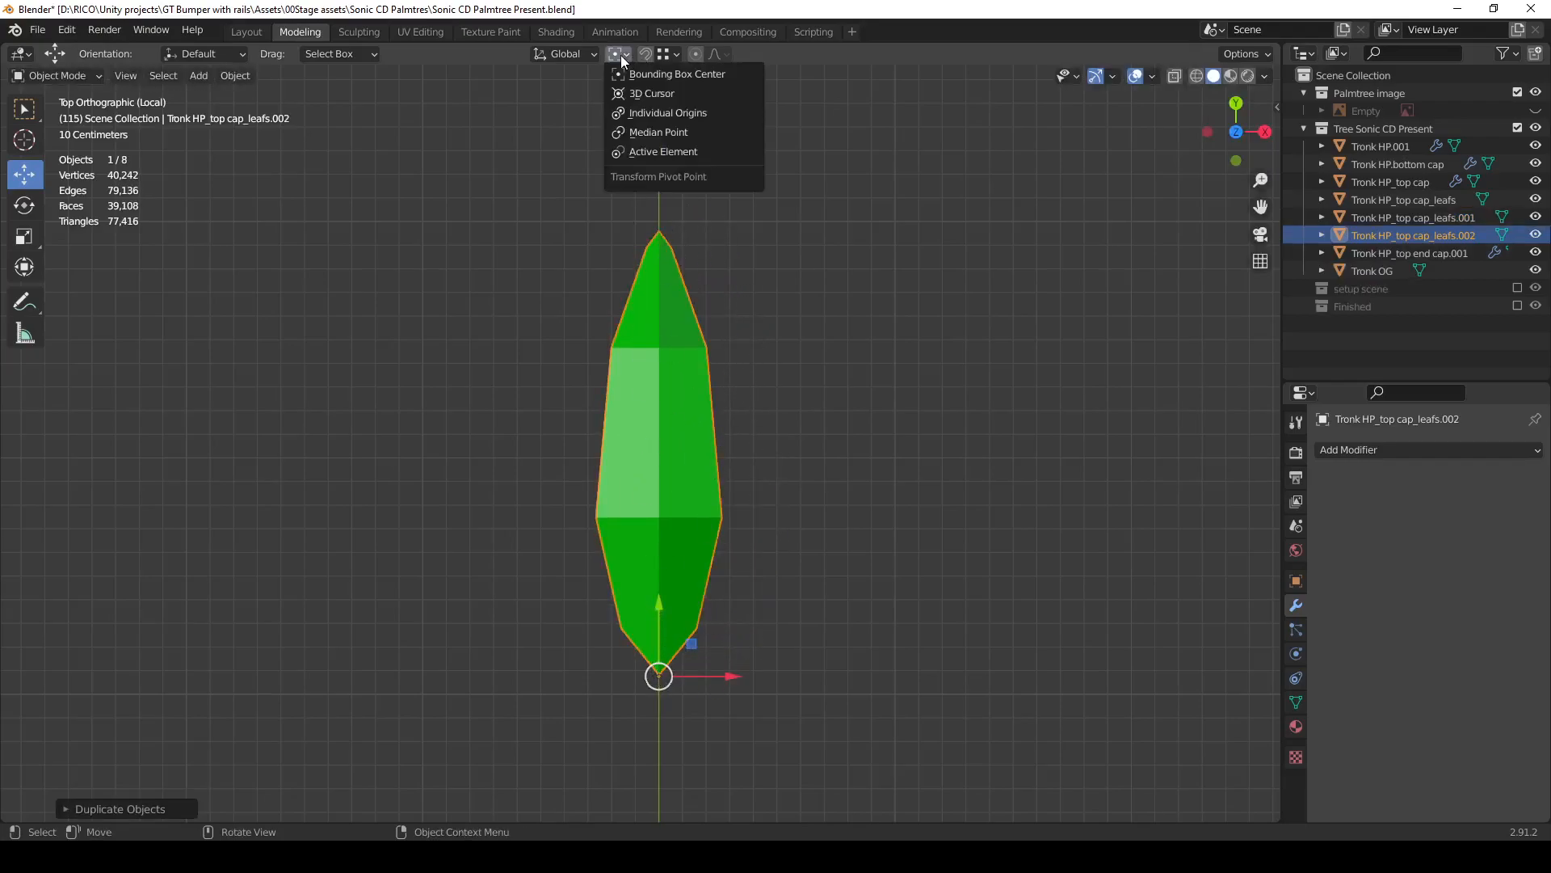
click(657, 79)
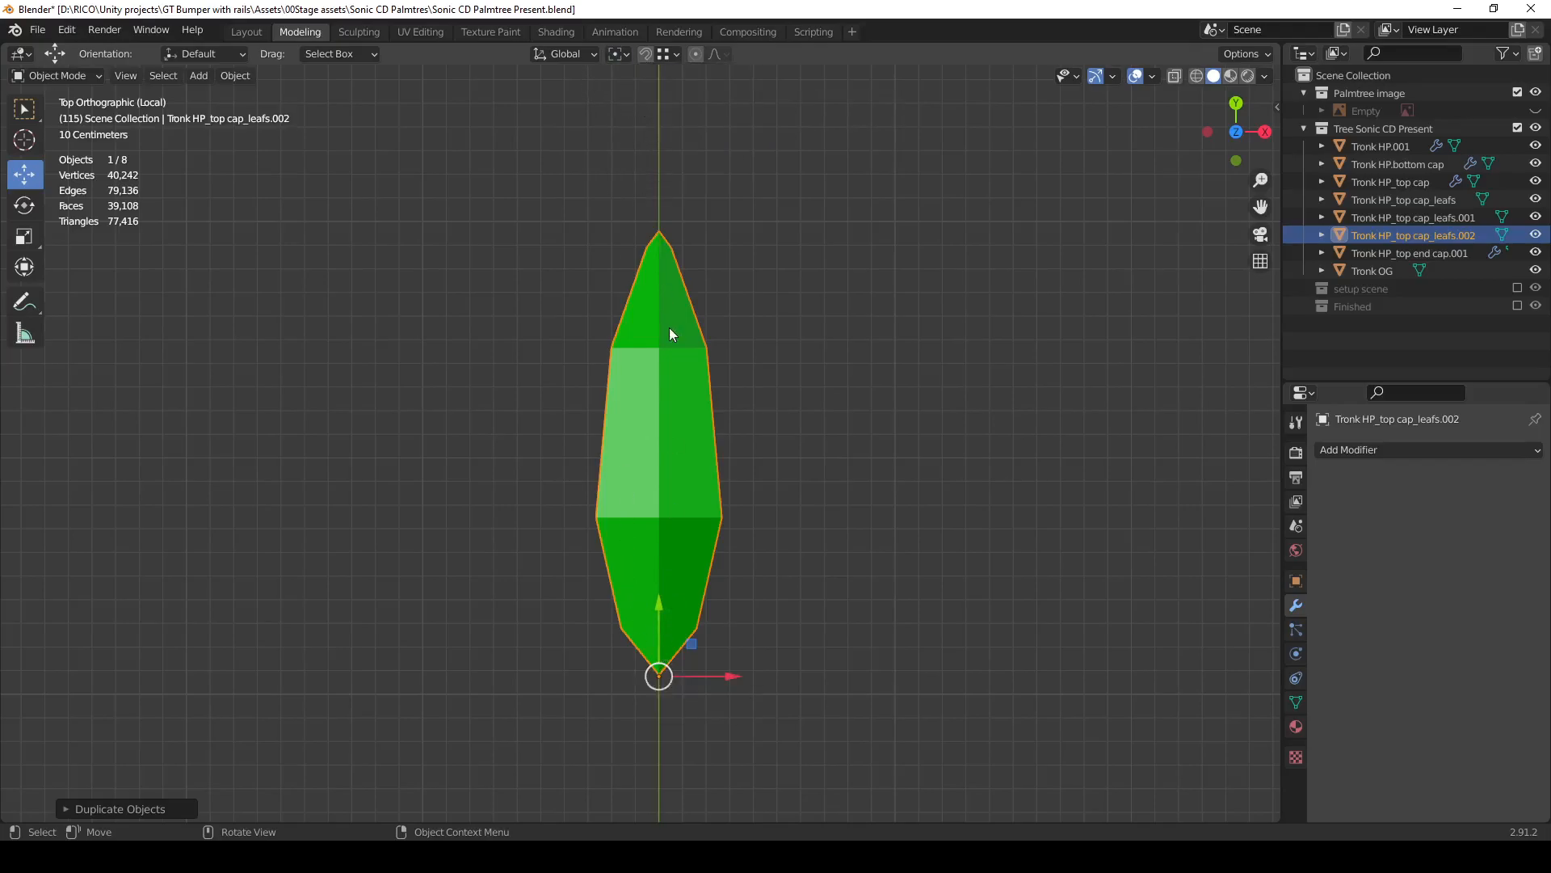
text(r-45)
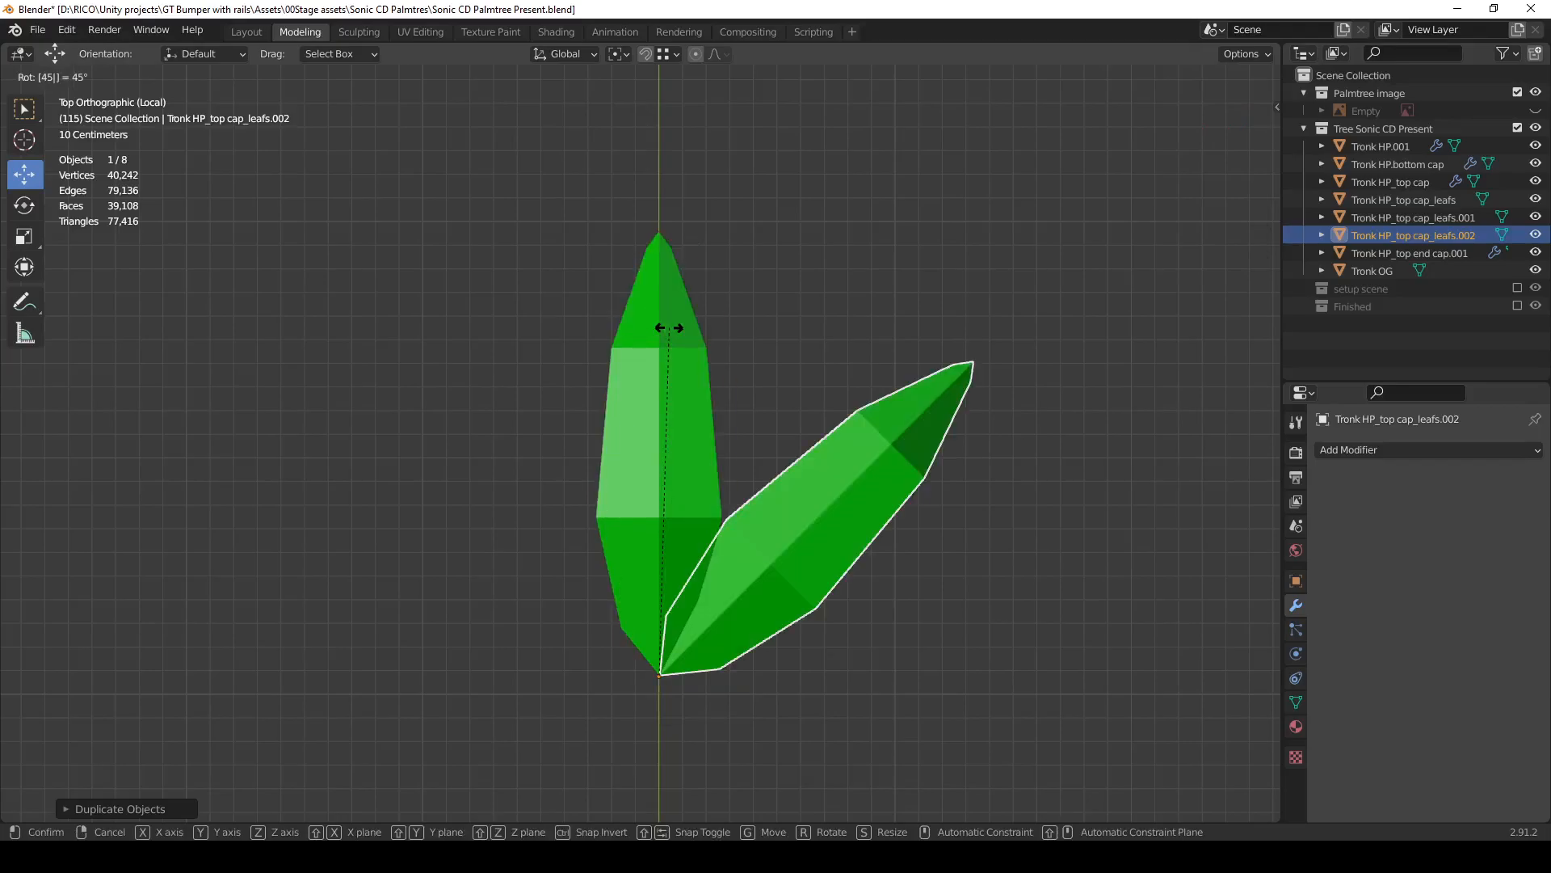
key(Return)
Duplicate both leaves in place and rotate the two copies about 25° clockwise around their shared base.
shift+middle_drag(703, 653, 729, 424)
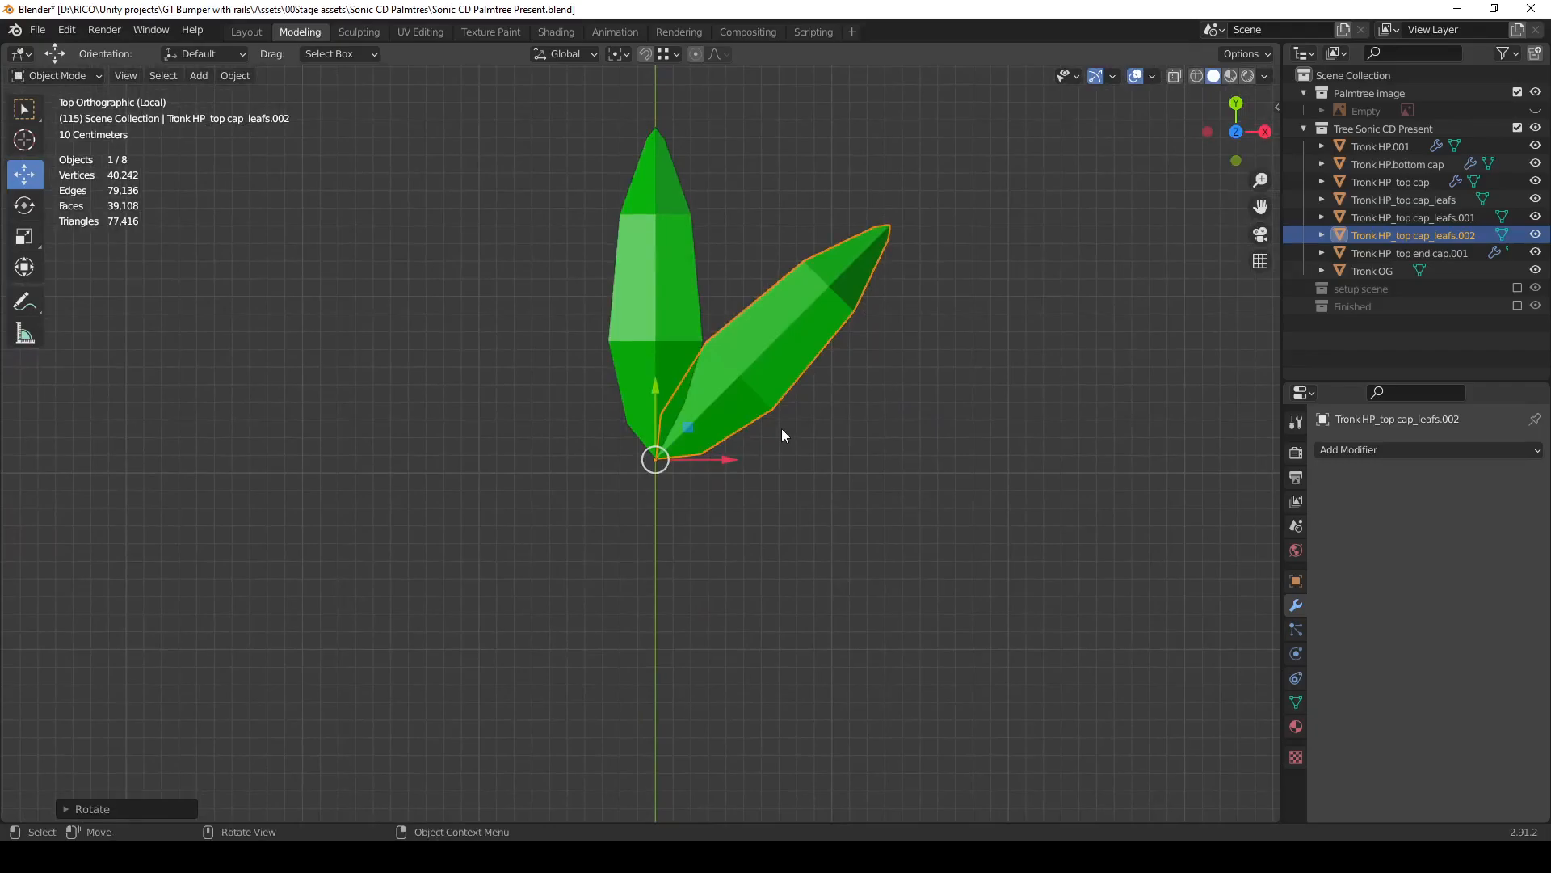
shift+click(652, 296)
key(shift+d)
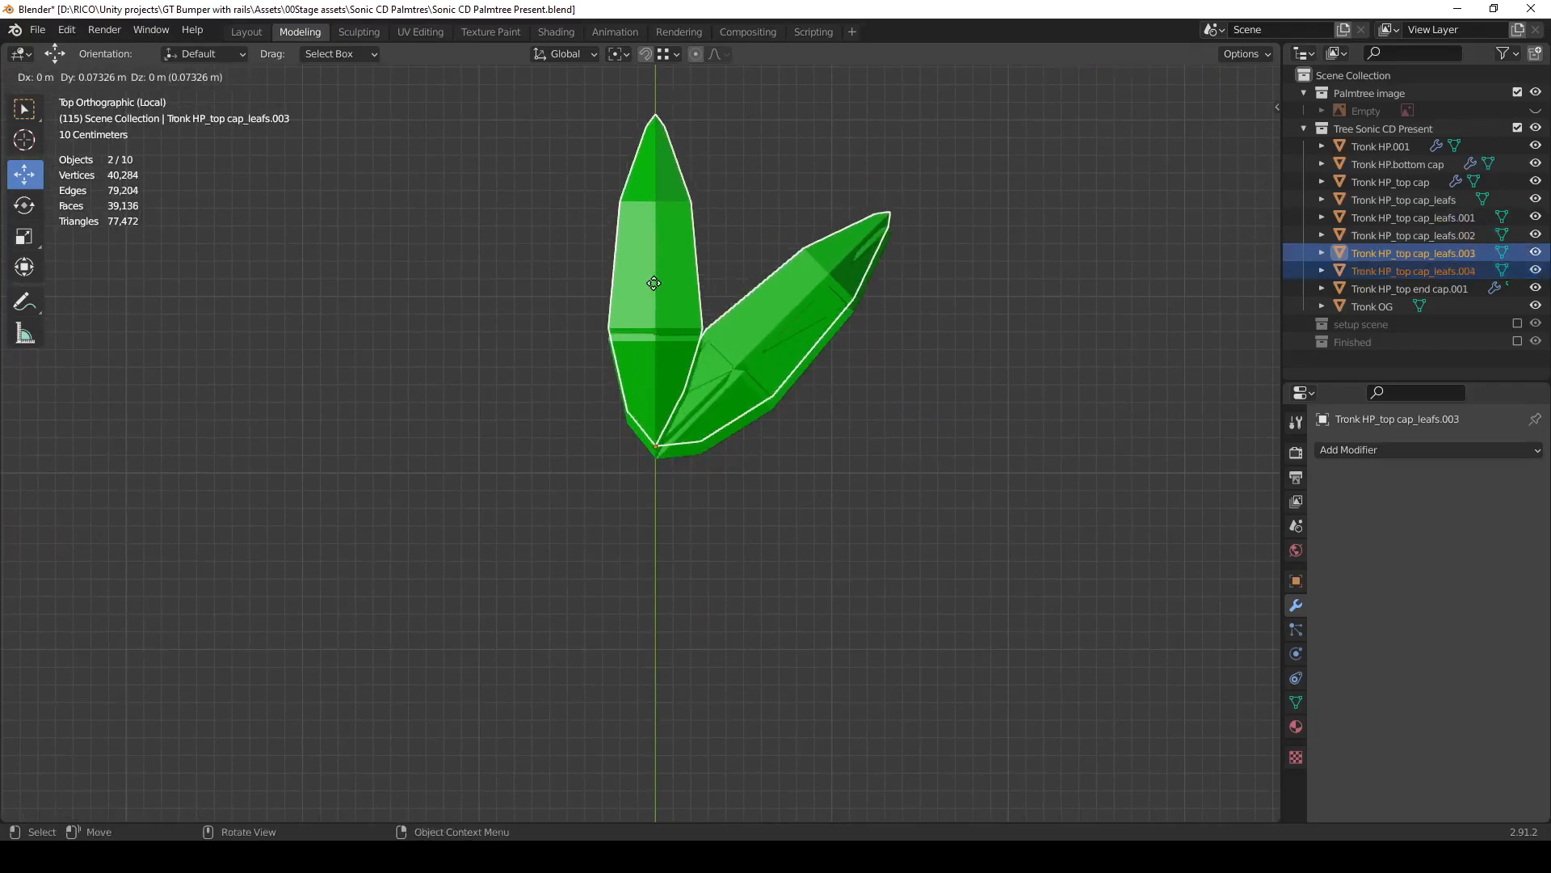
right_click(653, 291)
key(r)
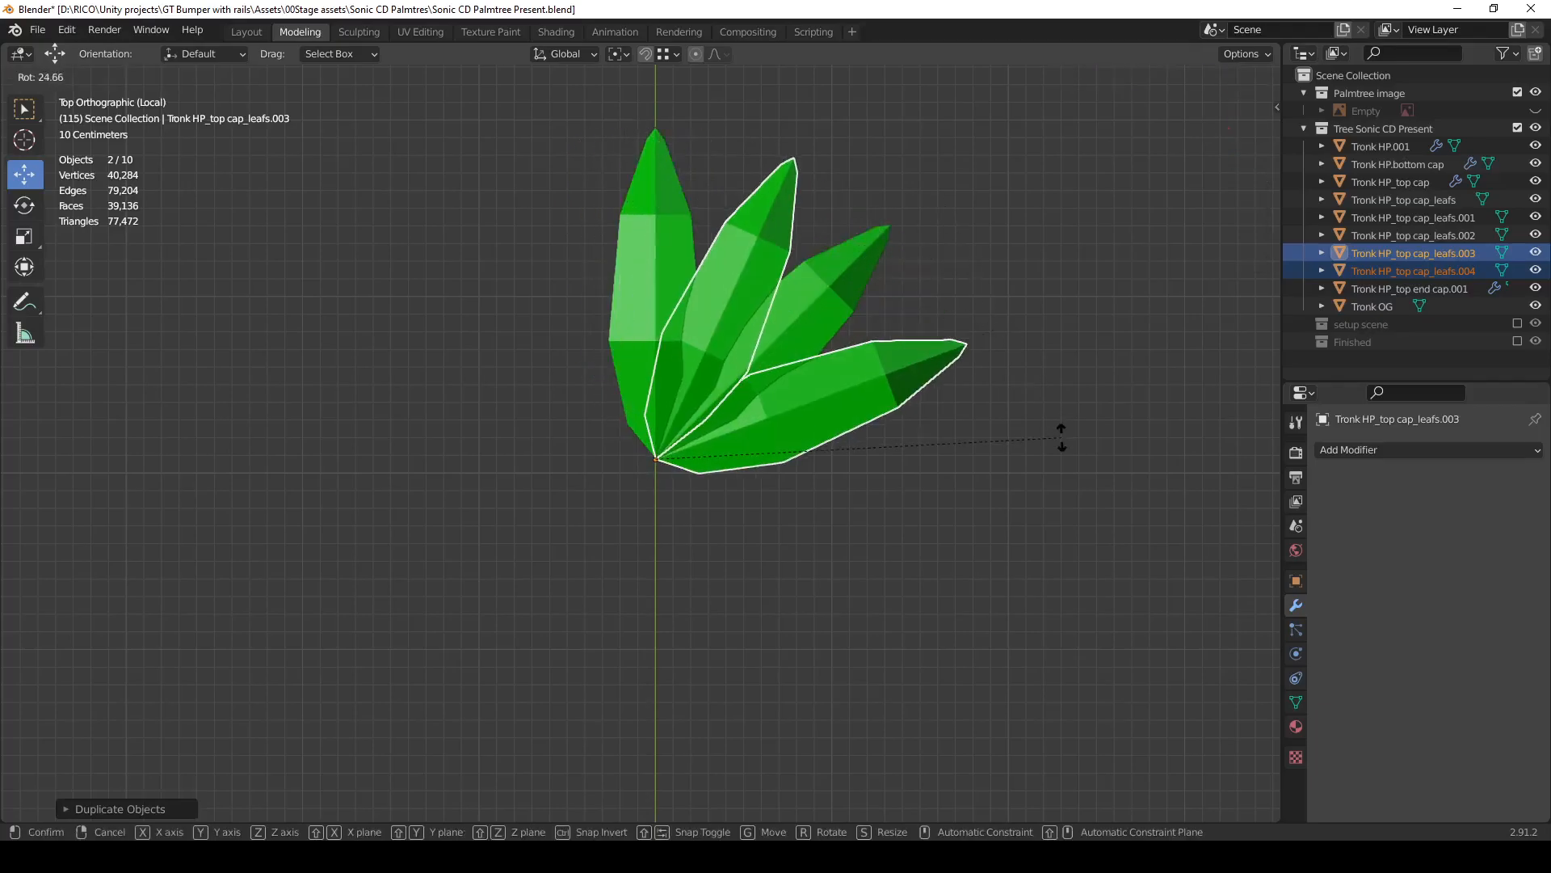
click(1062, 438)
Raise the two new leaf copies slightly above the original pair and deselect them.
middle_drag(1062, 437, 701, 289)
drag(701, 288, 708, 246)
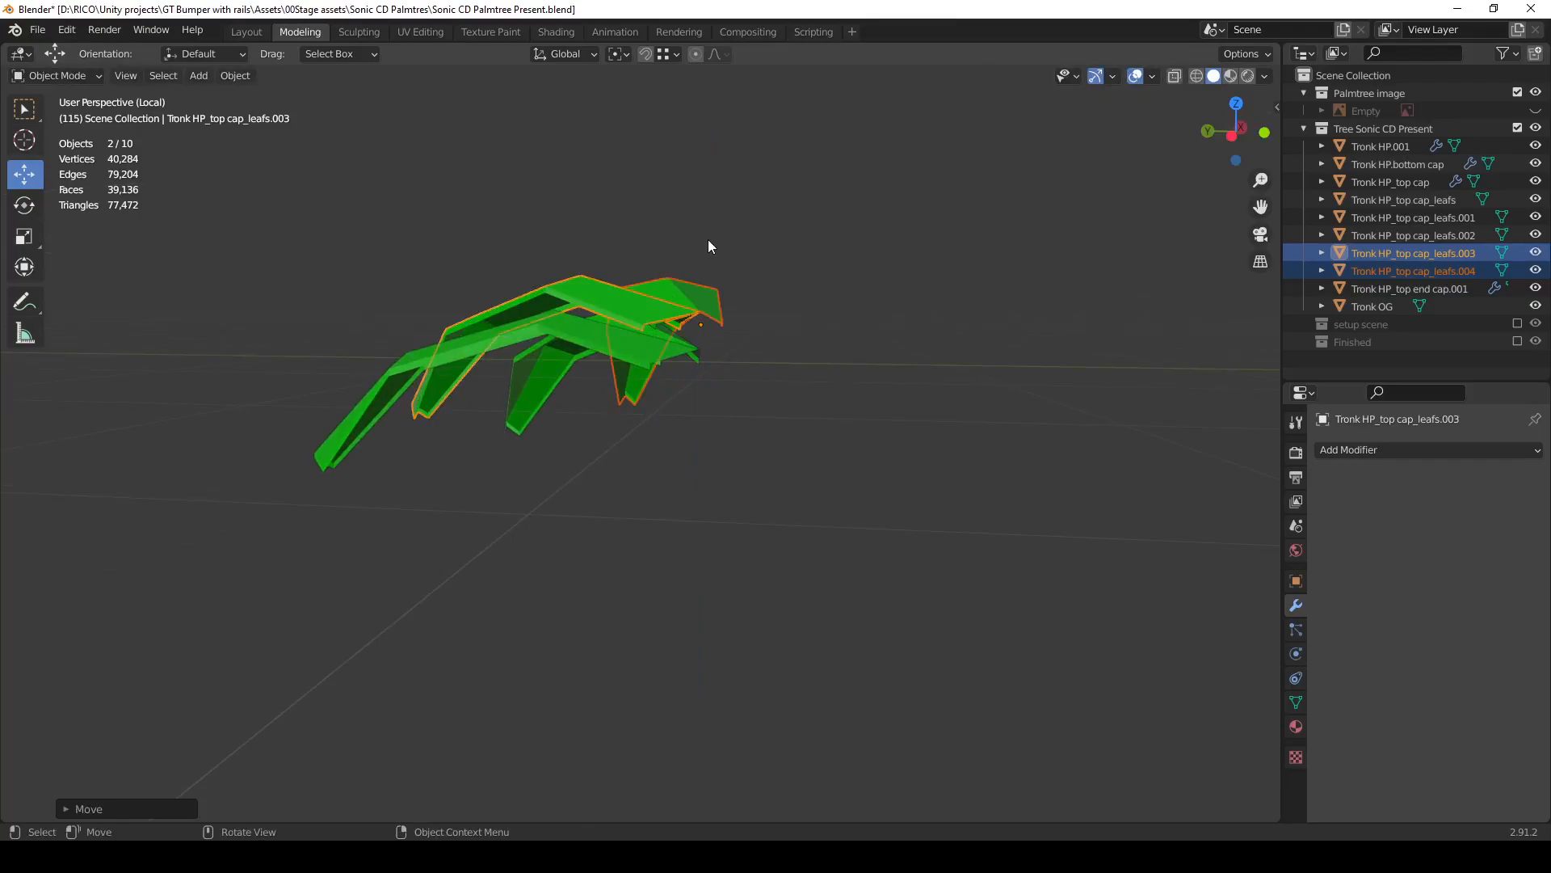
click(816, 339)
middle_drag(816, 339, 1028, 266)
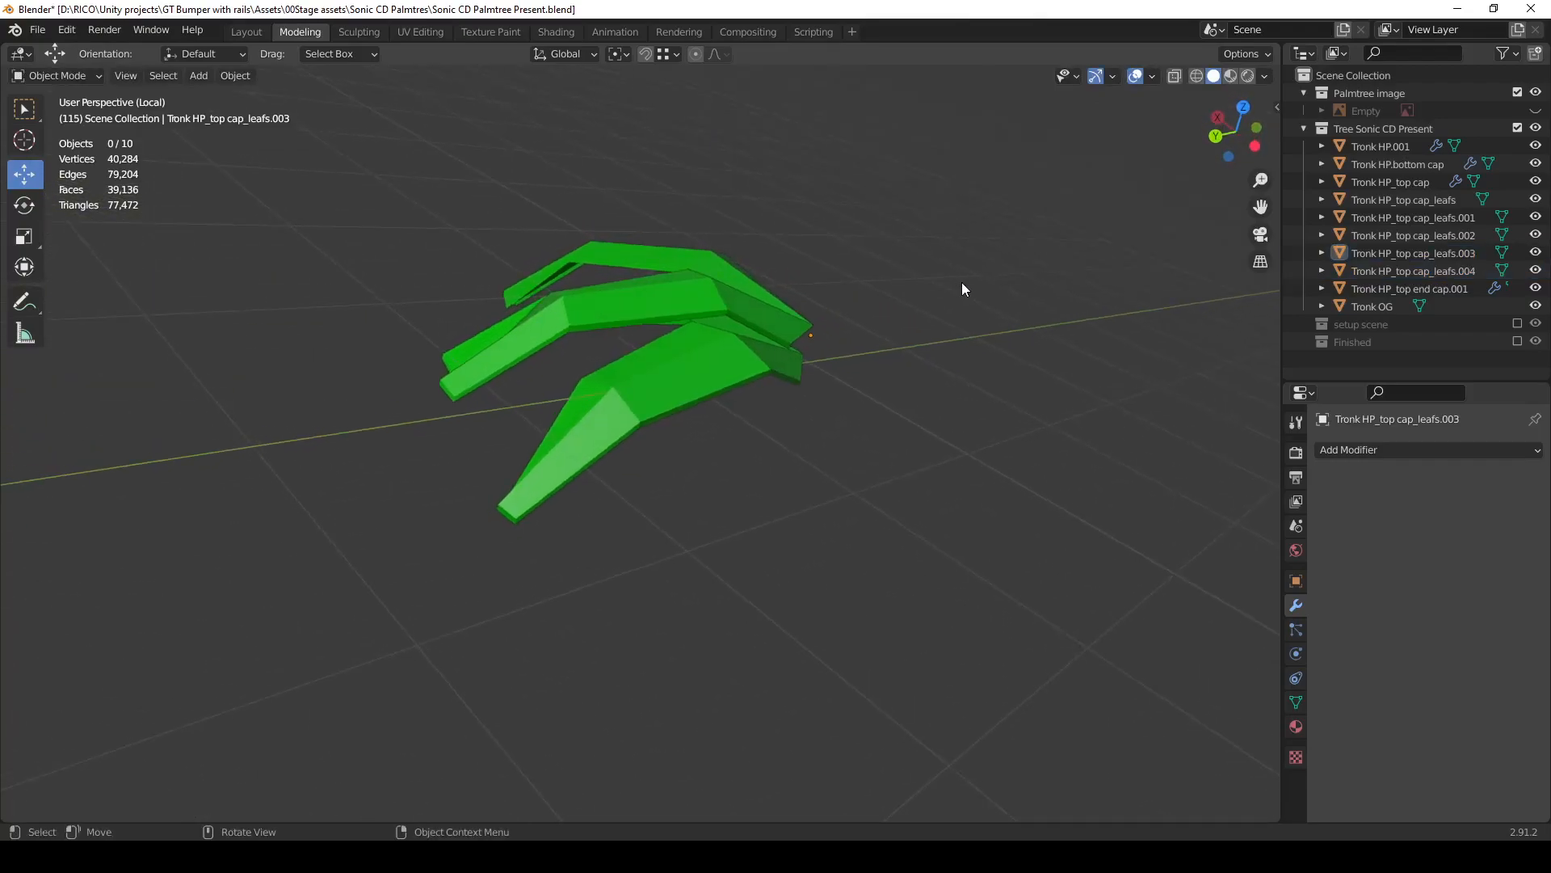
Select the two raised leaves, Tronk HP_top cap_leafs.003 and .004, and scale them down uniformly.
click(683, 312)
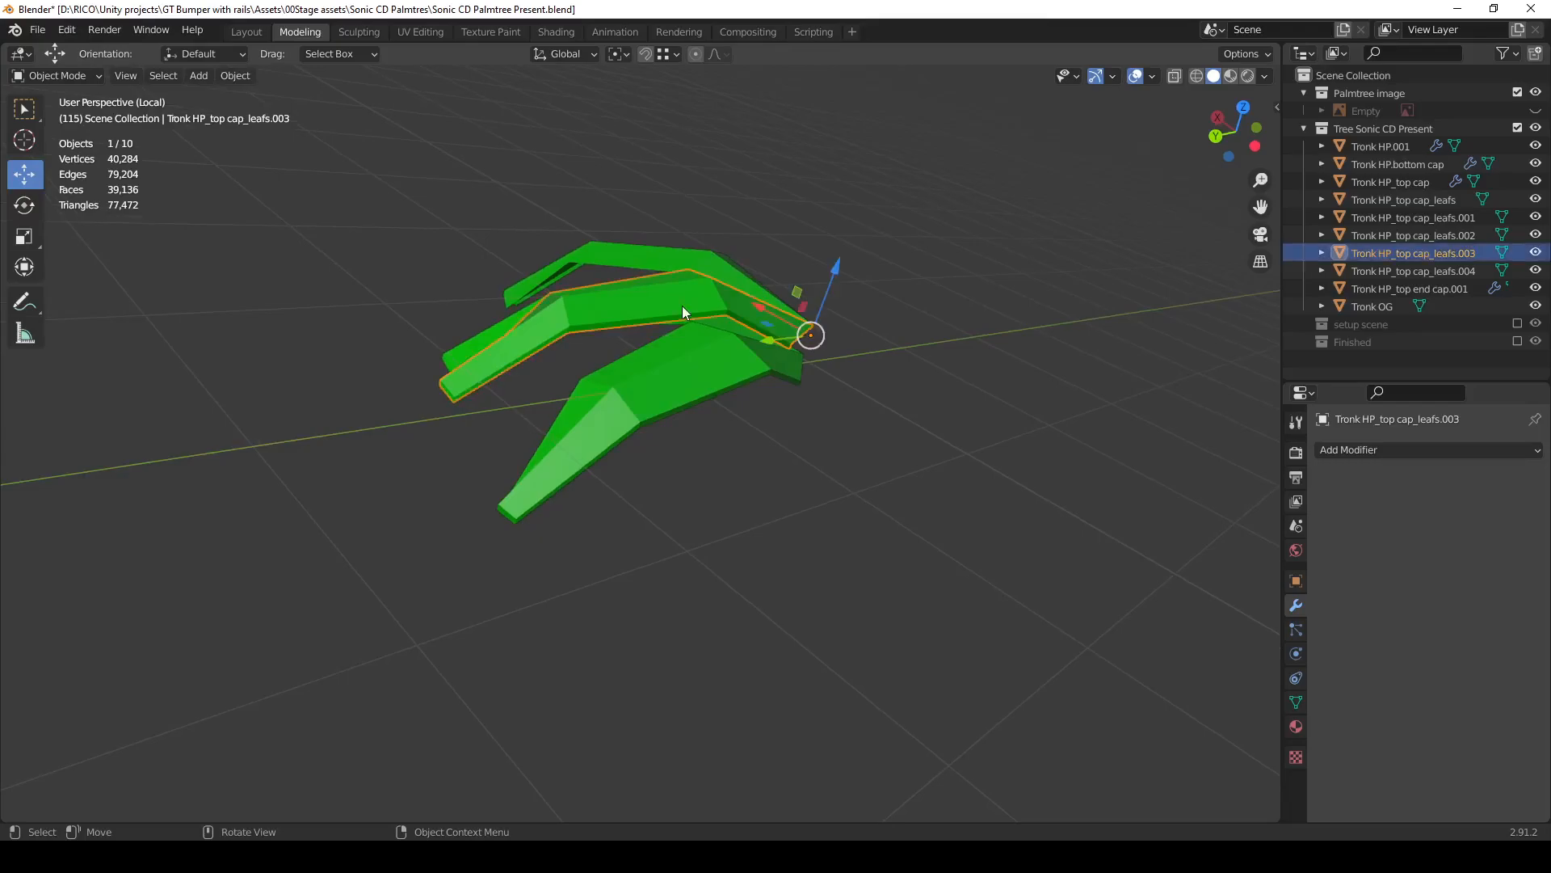
shift+click(681, 260)
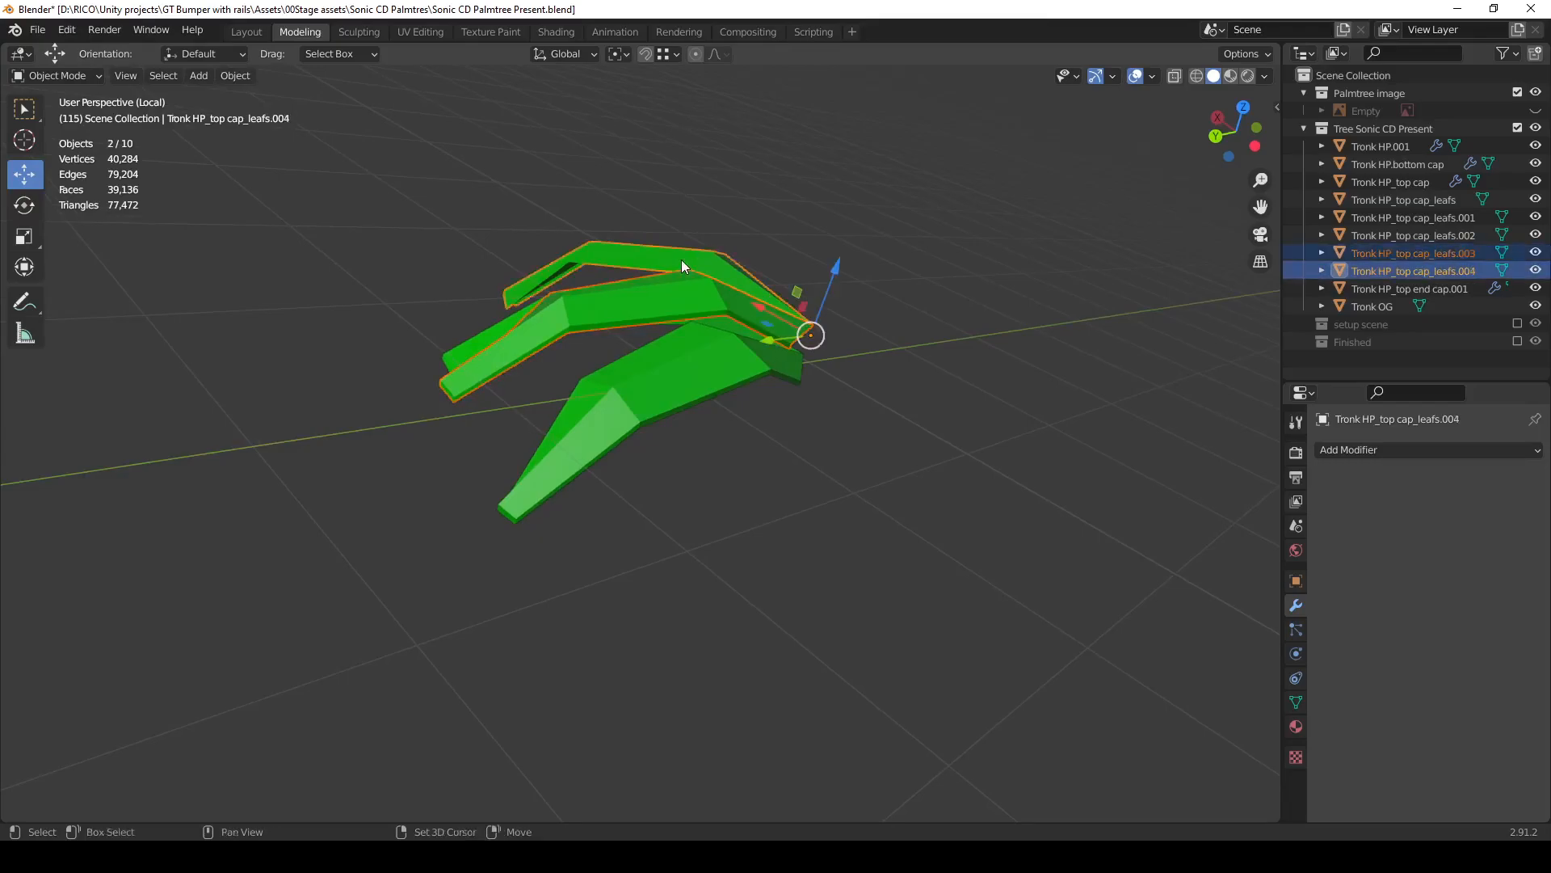
key(s)
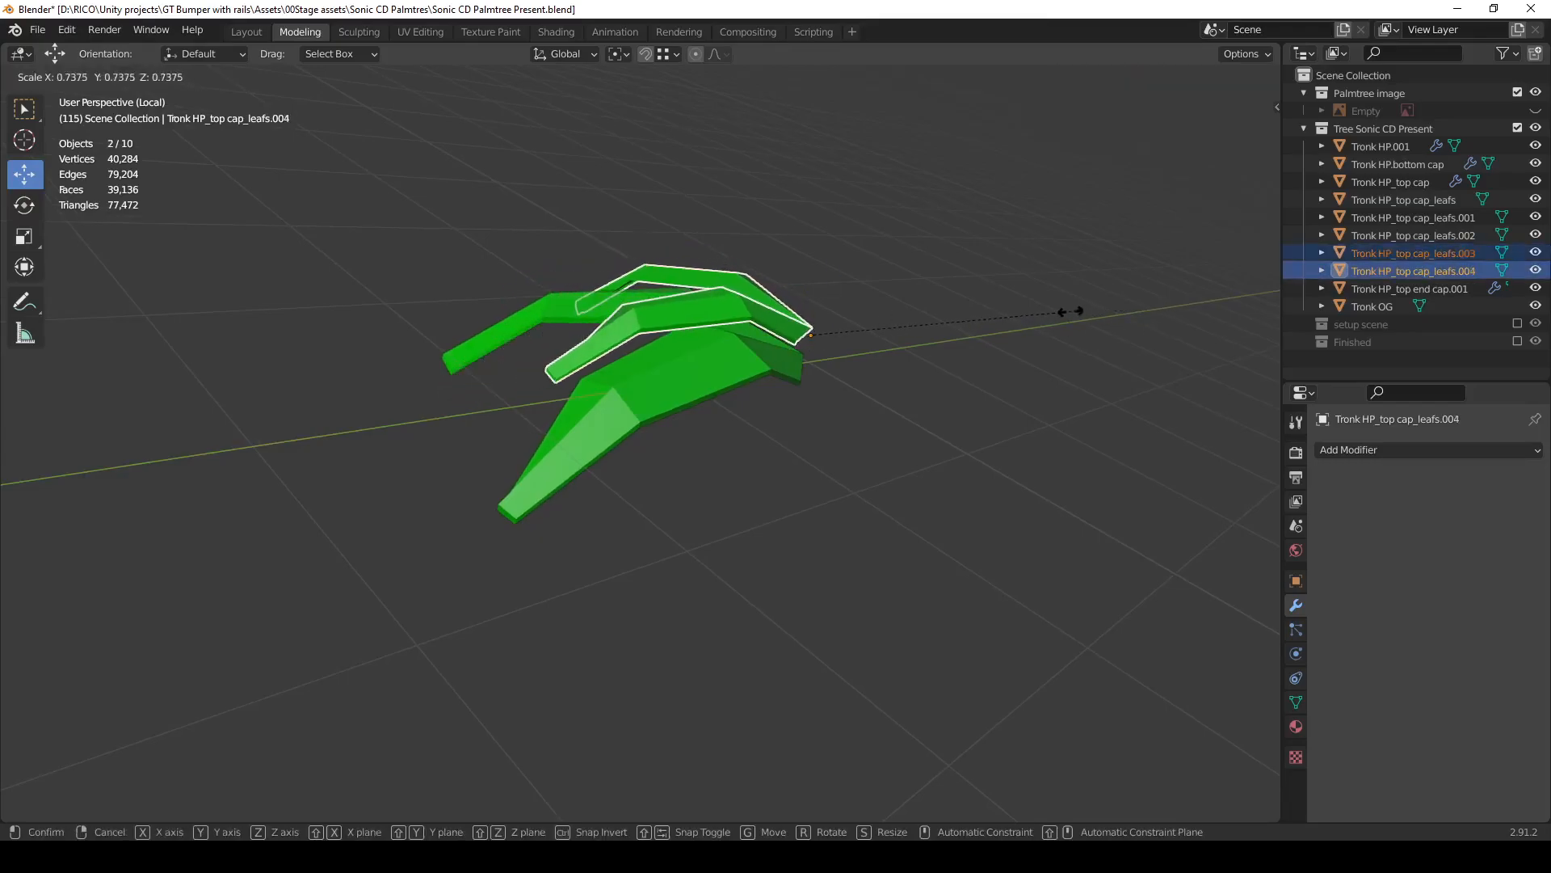
click(923, 375)
middle_drag(923, 374, 864, 340)
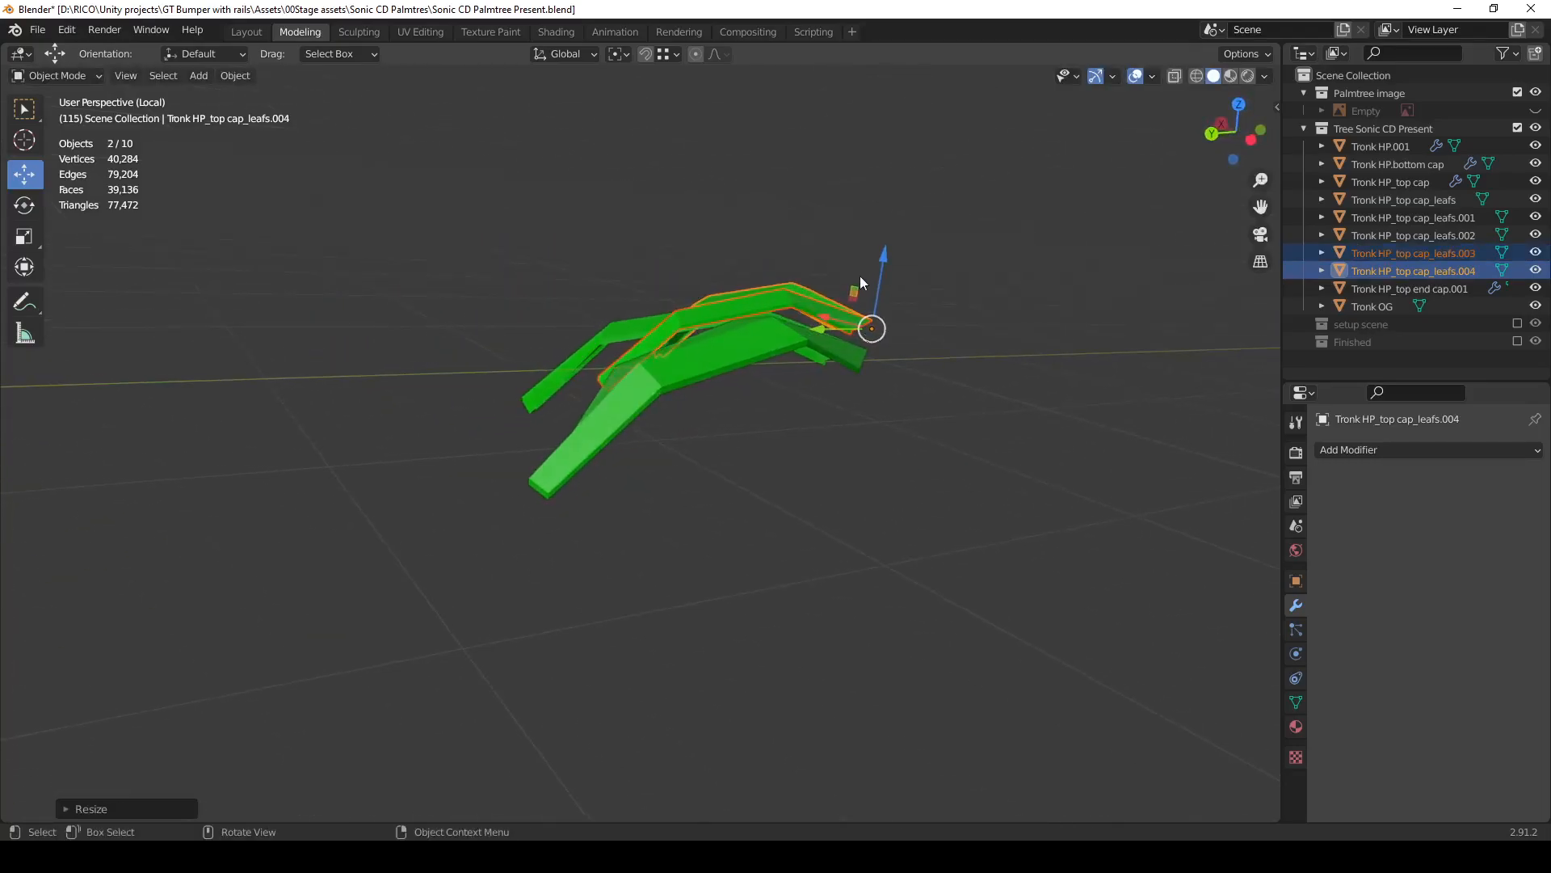
Delete all four demonstration leaves and leave local view to show the full scene again.
drag(538, 90, 968, 474)
key(x)
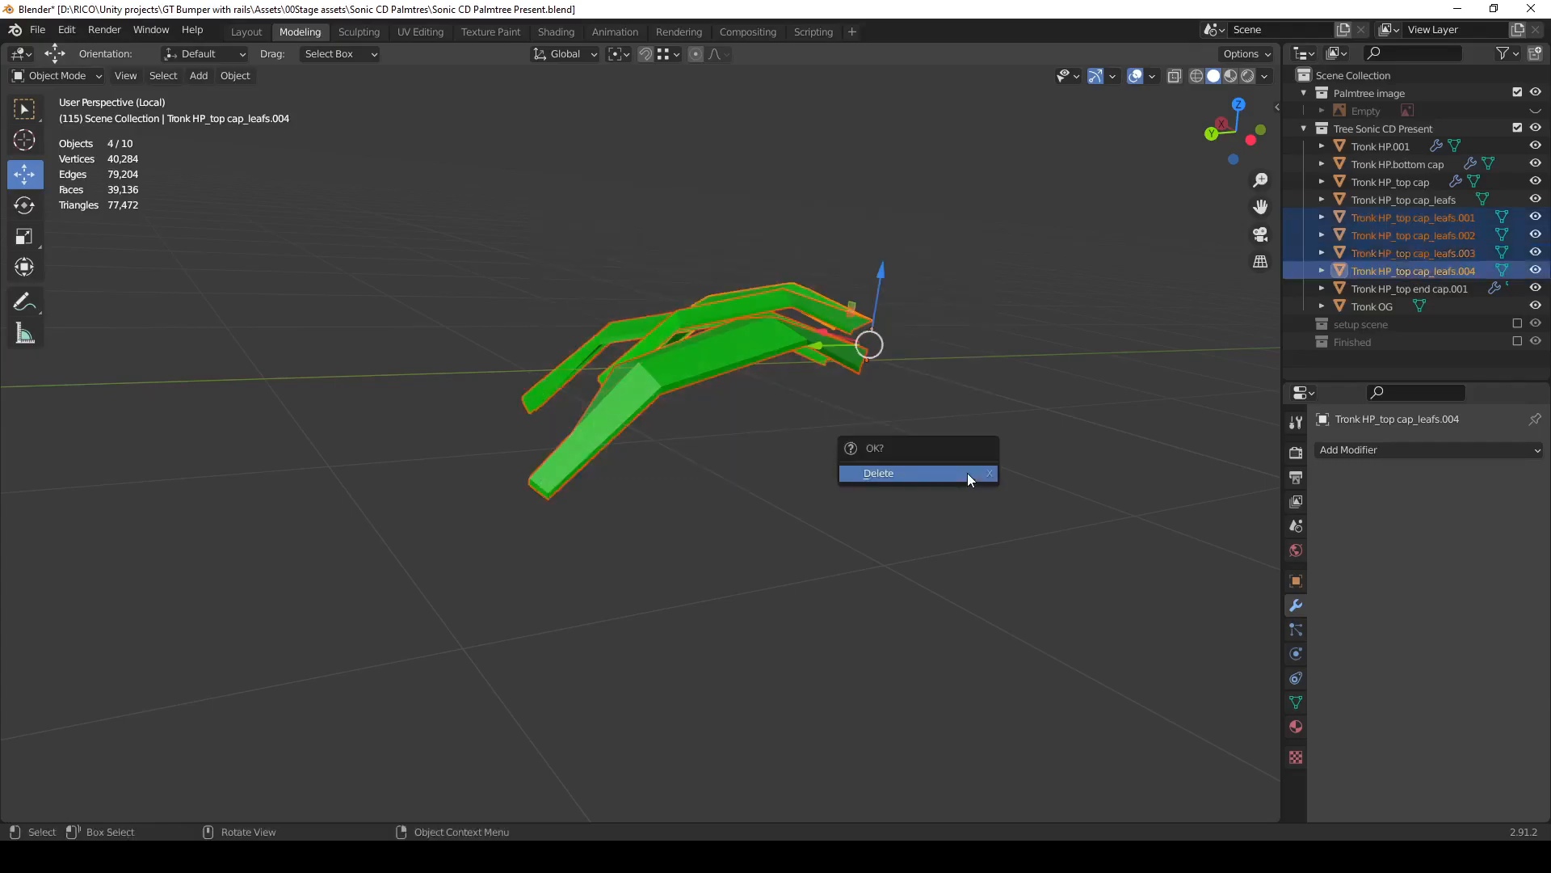
click(968, 473)
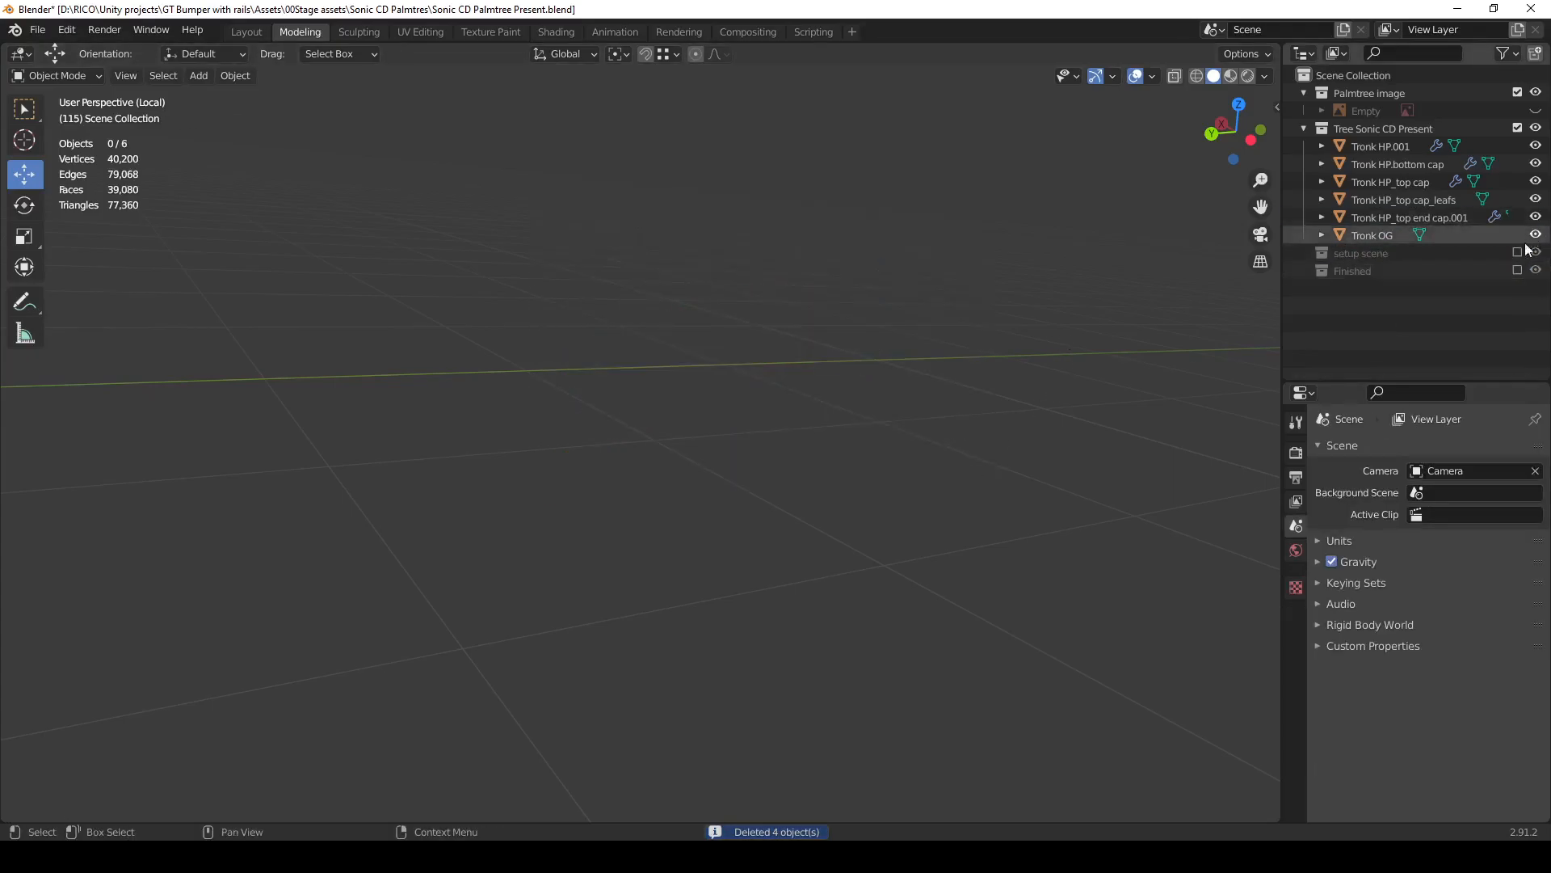
key(KP_Divide)
scroll(1069, 413, down, 3)
middle_drag(801, 409, 879, 425)
scroll(879, 425, down, 3)
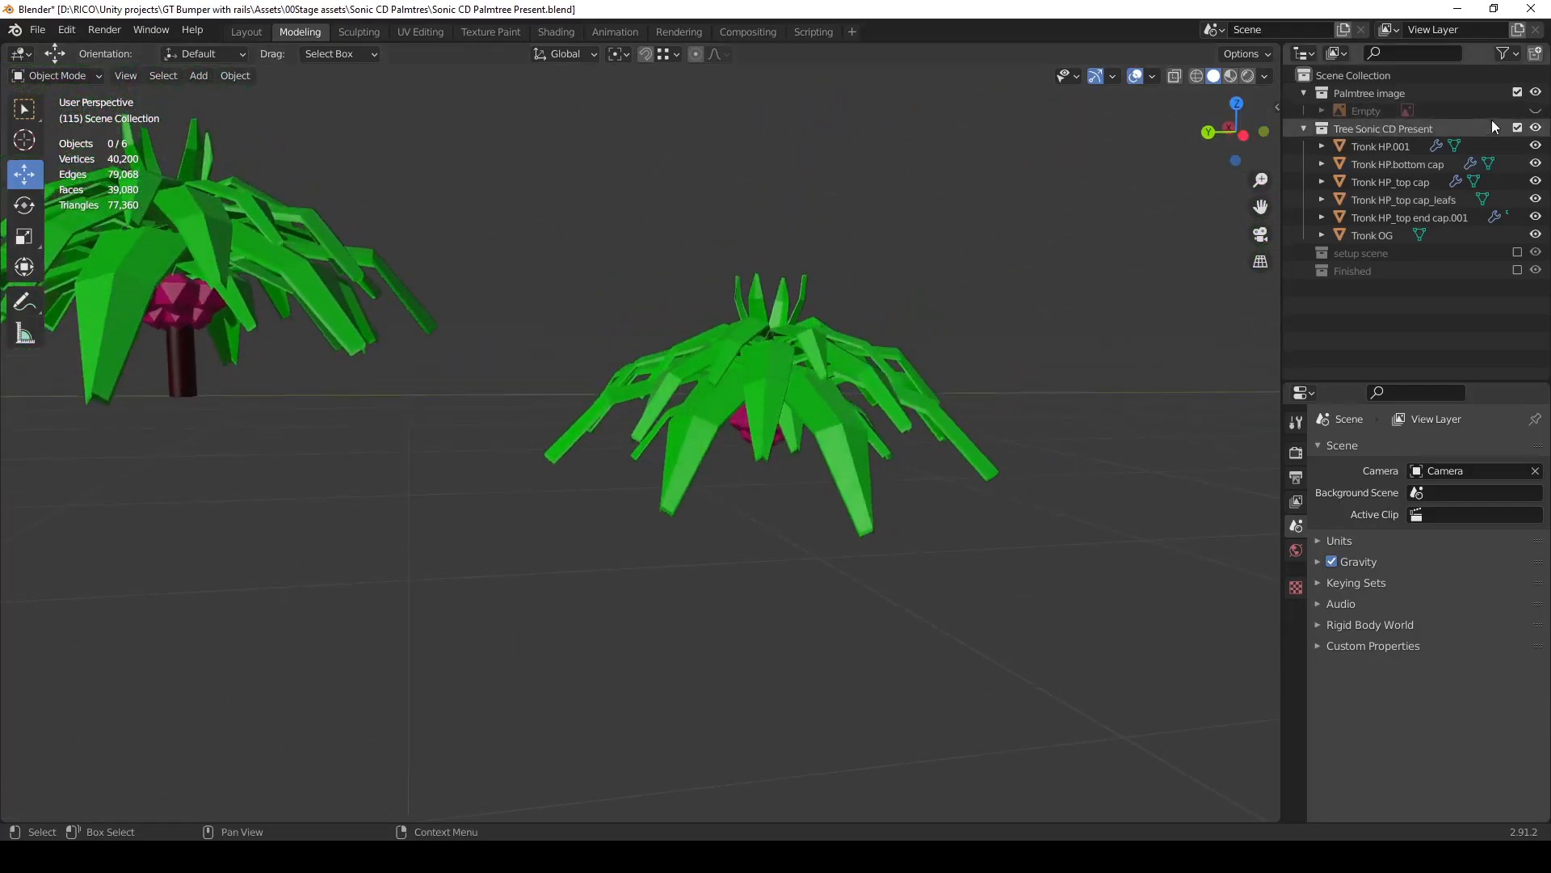
Make the Empty holding the palm tree reference image visible and look over the crowns beside it.
click(1535, 112)
scroll(521, 317, down, 3)
shift+middle_drag(404, 263, 521, 316)
shift+middle_drag(145, 335, 283, 314)
scroll(429, 389, up, 3)
scroll(283, 313, down, 2)
shift+middle_drag(792, 505, 420, 518)
middle_drag(808, 530, 805, 515)
scroll(804, 516, up, 2)
scroll(805, 516, up, 1)
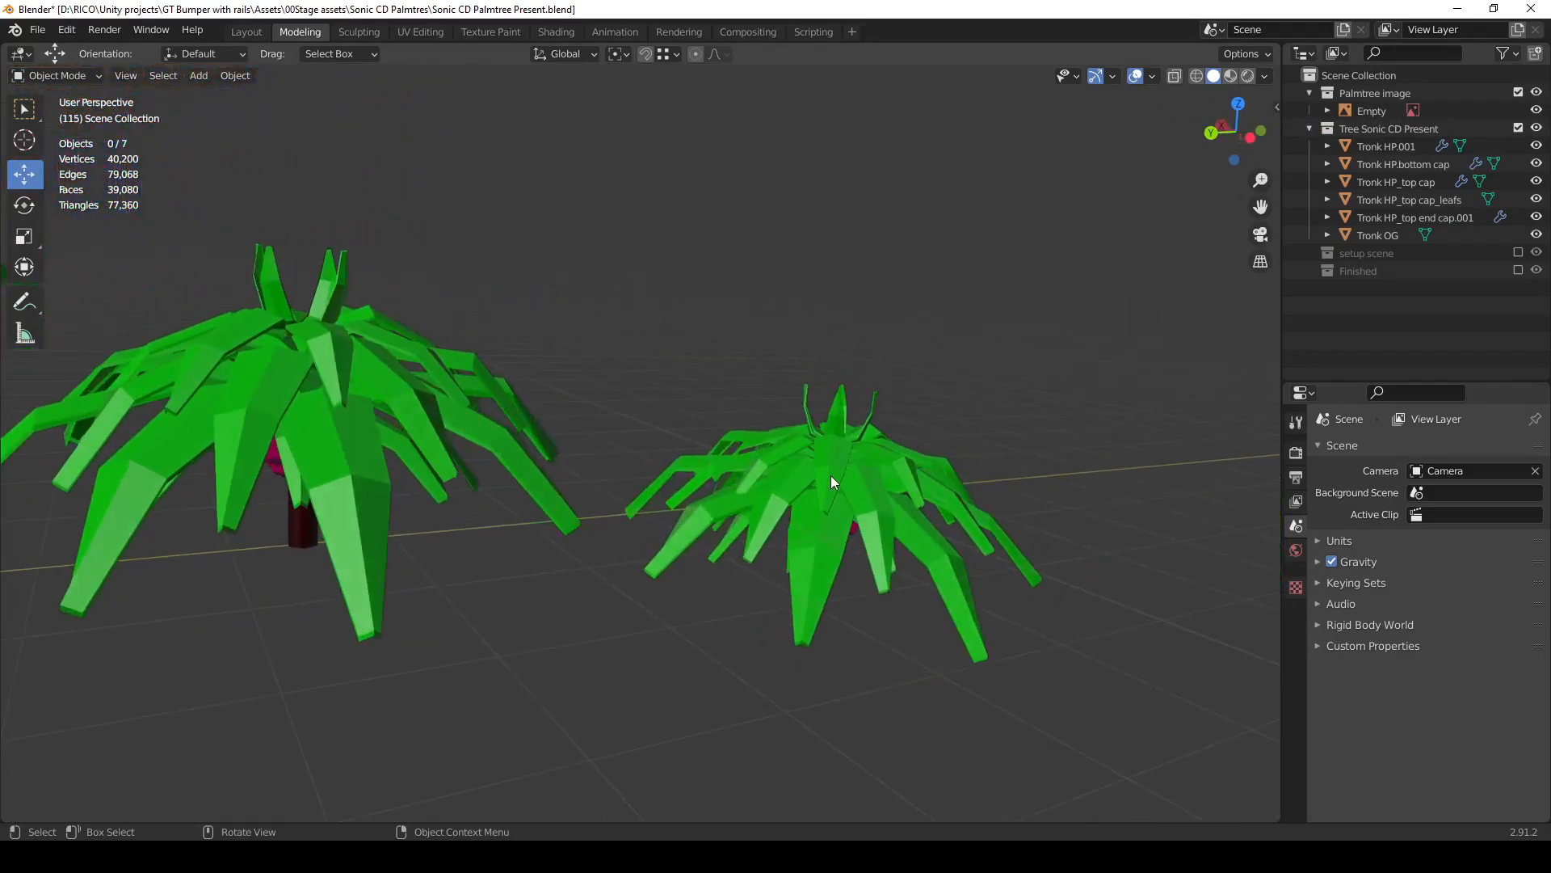
Add a Subdivision Surface modifier to Tronk HP_top cap_leafs and set its viewport level to 2.
click(830, 475)
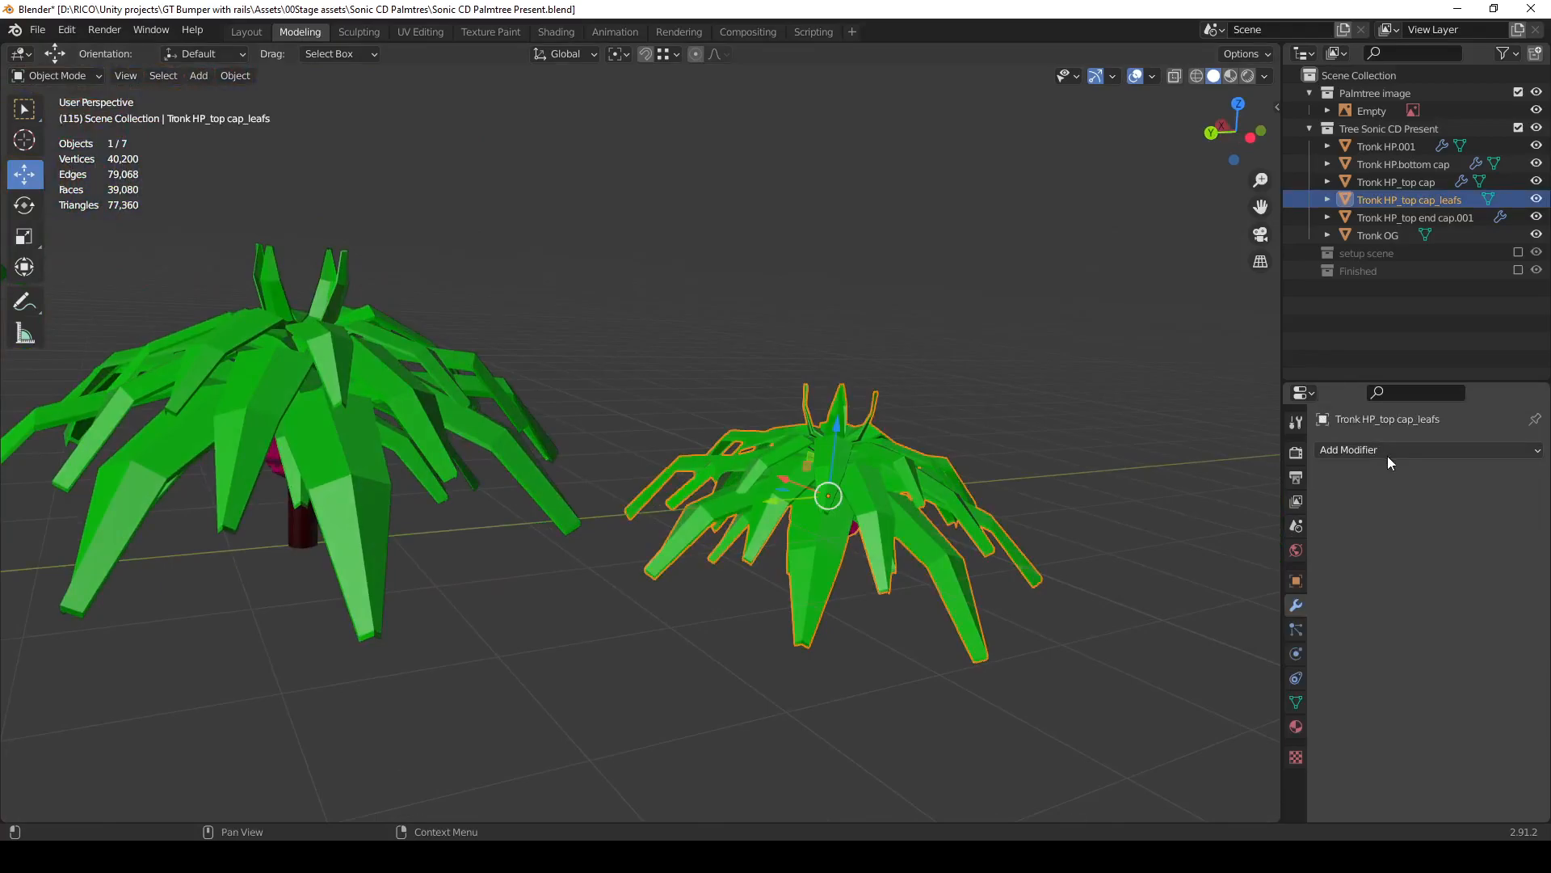
scroll(526, 453, down, 5)
shift+middle_drag(161, 345, 286, 366)
scroll(876, 495, up, 2)
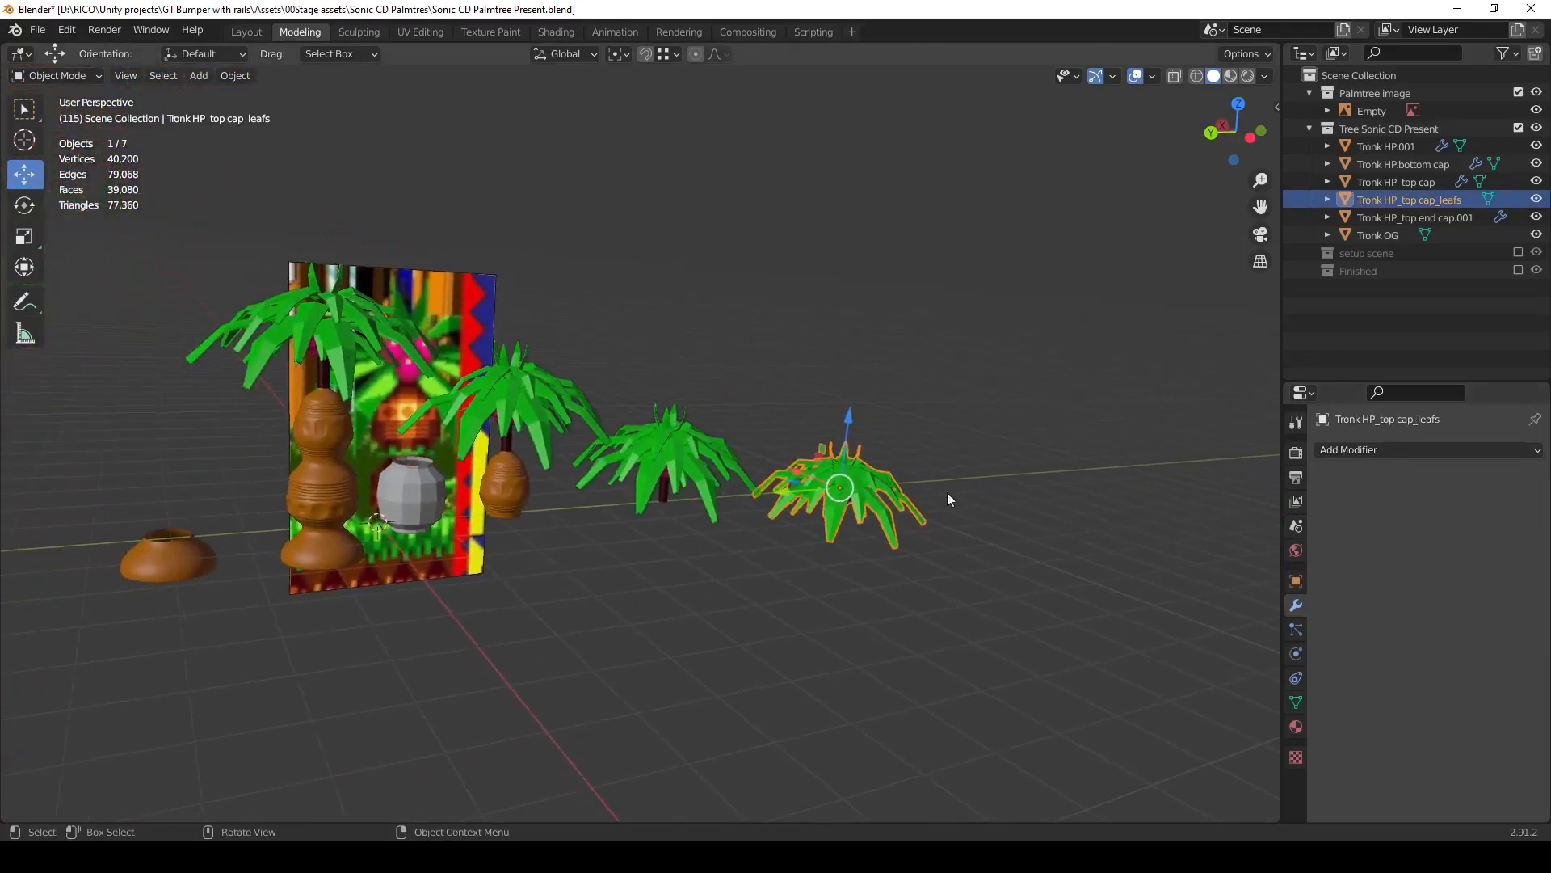
scroll(752, 420, up, 4)
click(1401, 451)
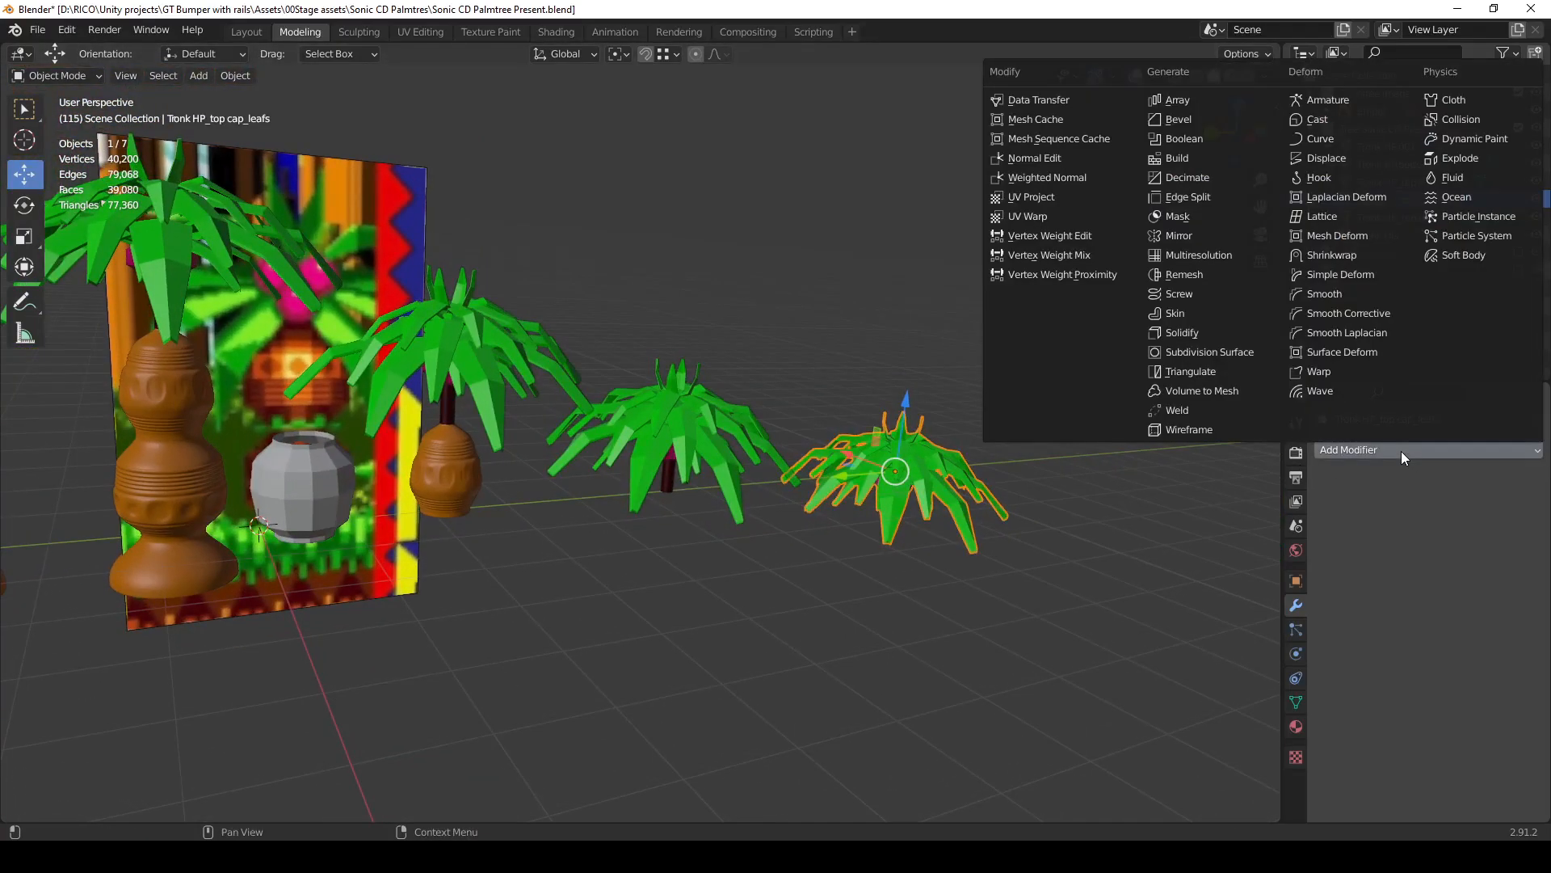
click(1224, 350)
scroll(580, 445, up, 2)
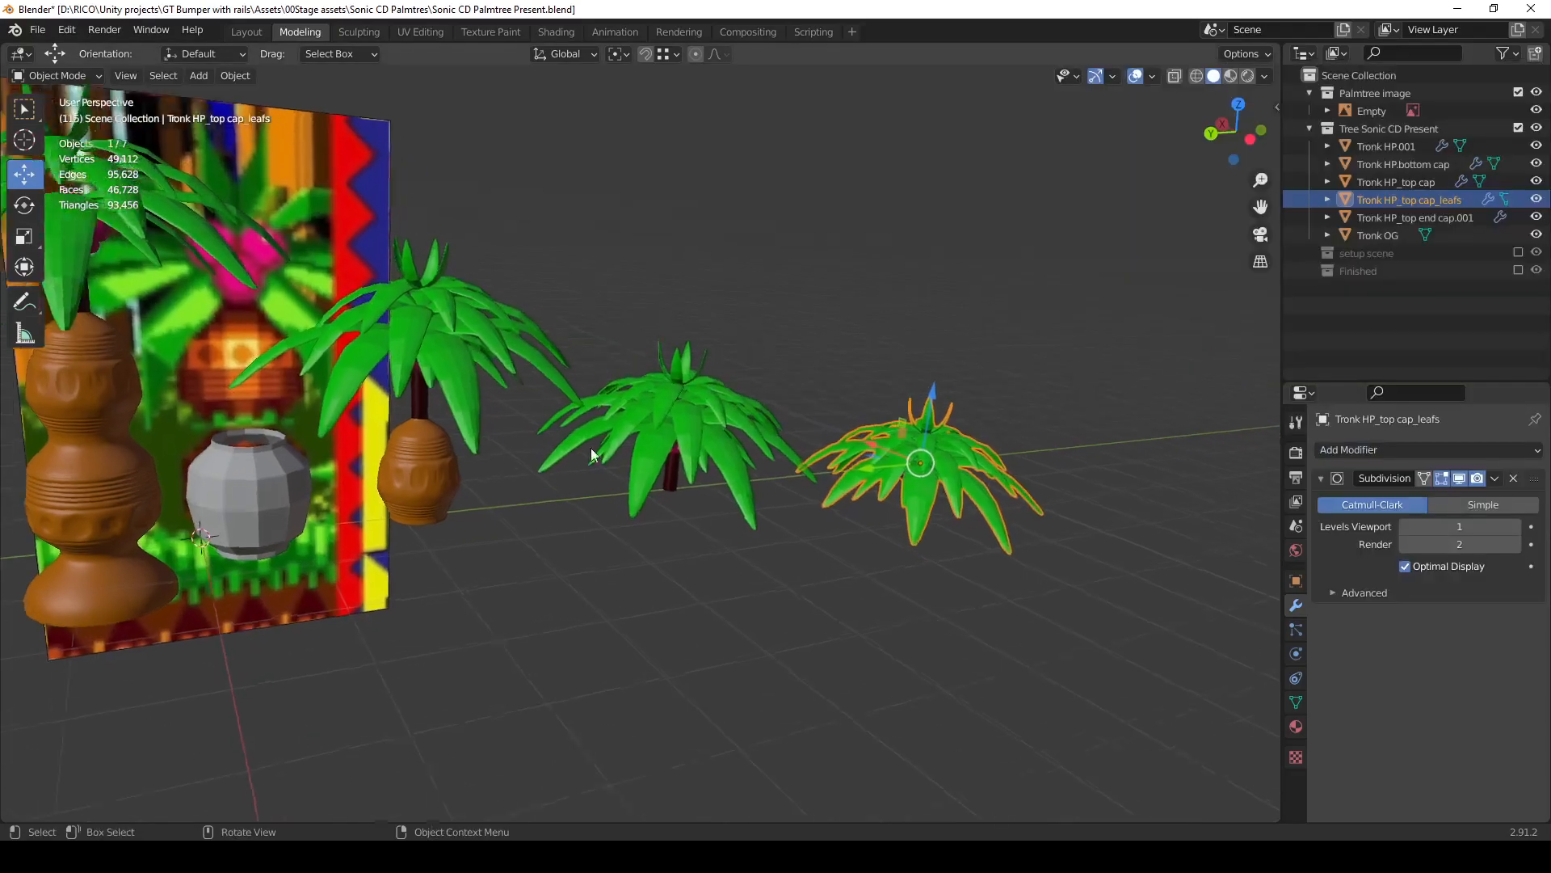
click(1516, 526)
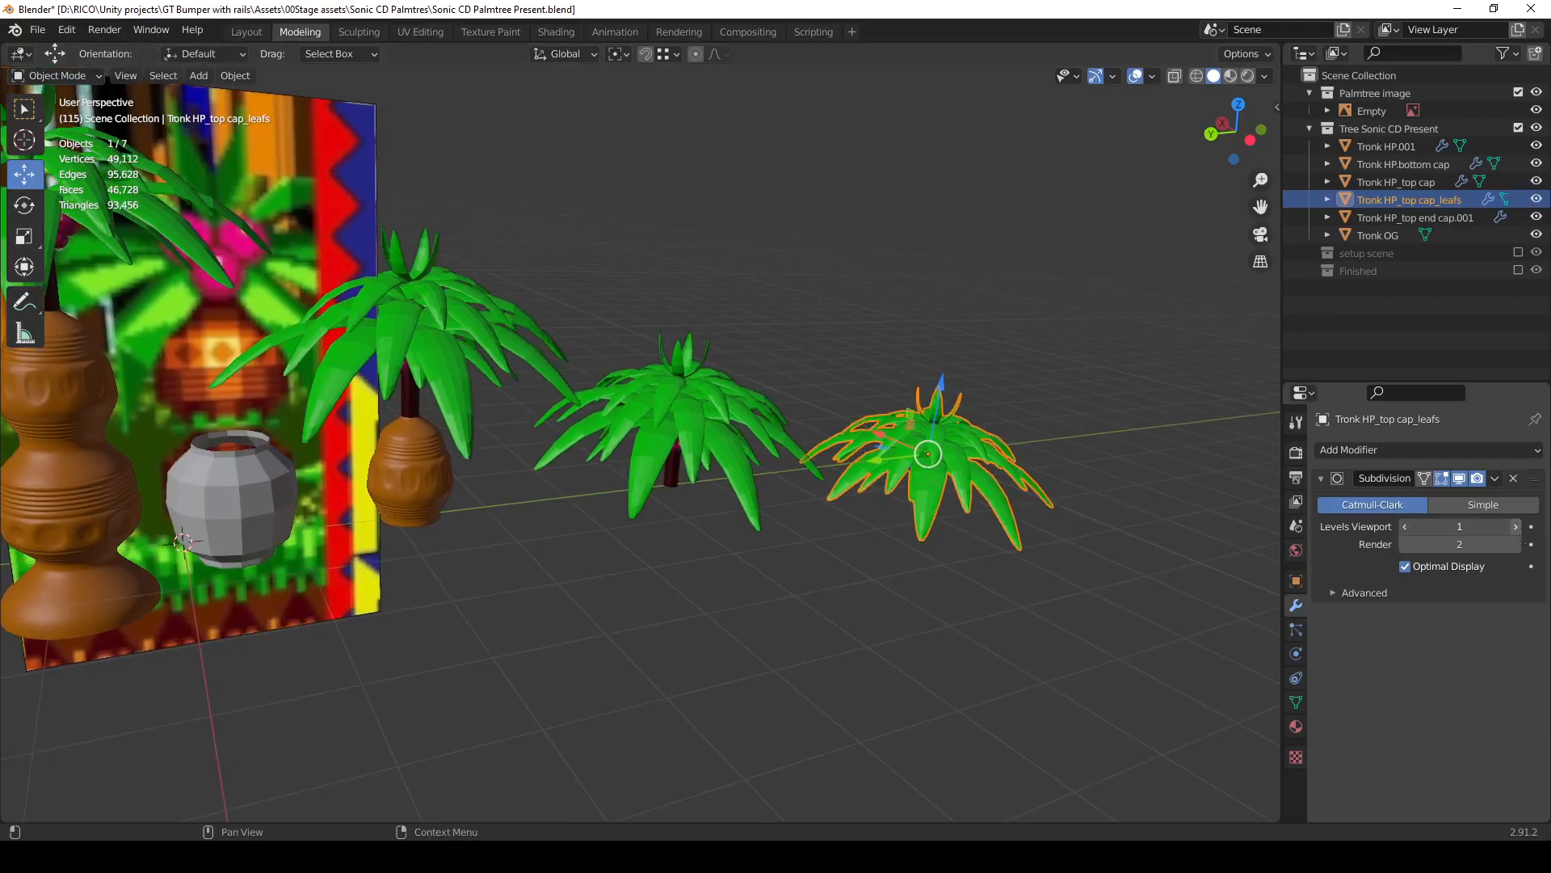
scroll(599, 322, down, 3)
scroll(429, 348, down, 2)
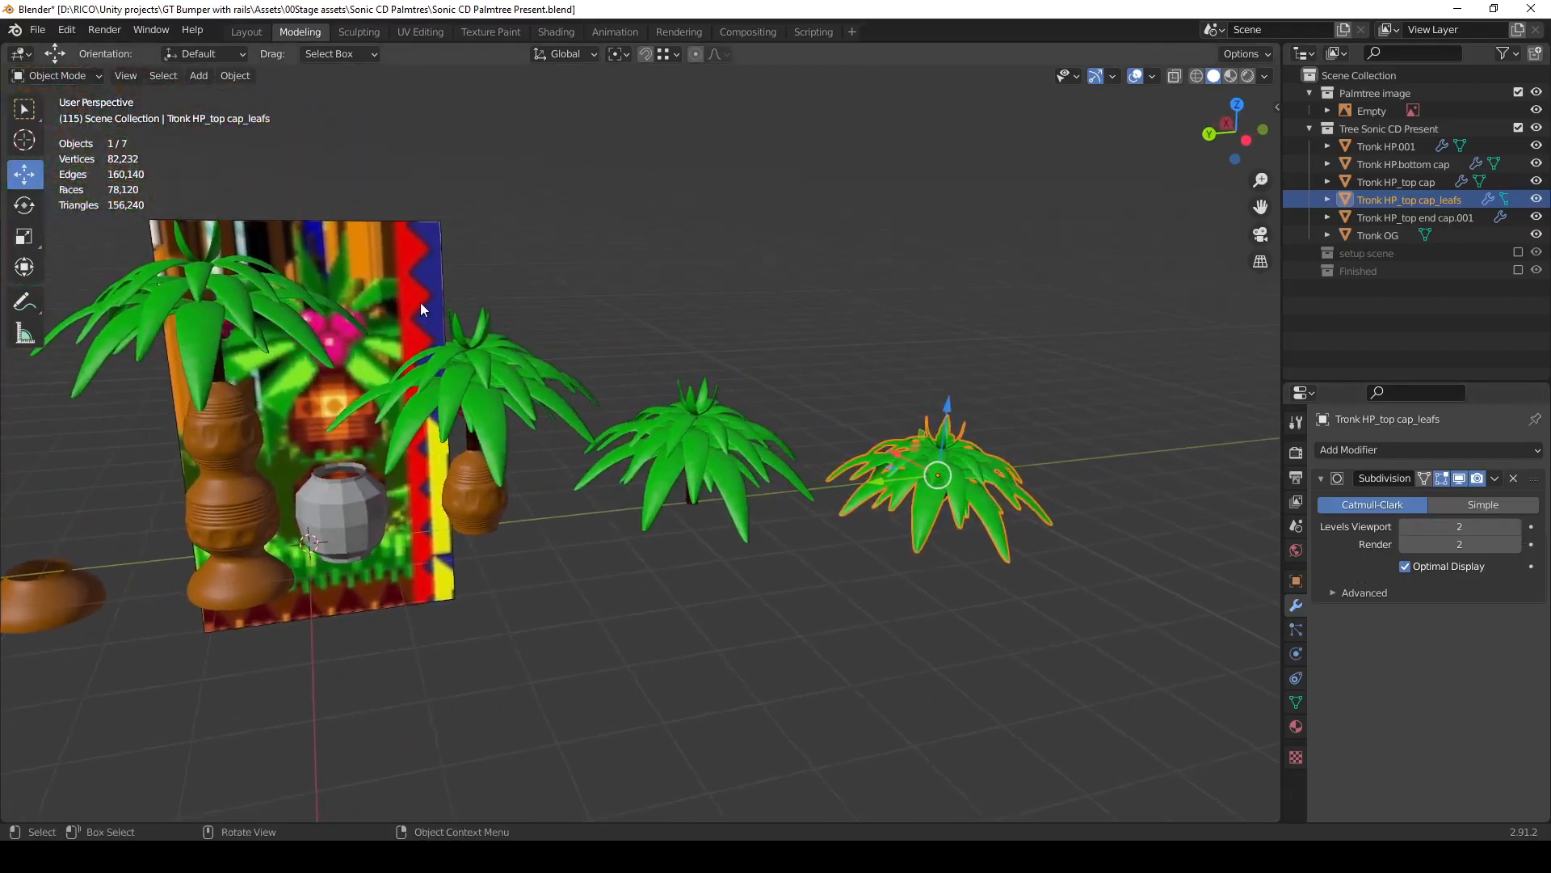
Isolate the palm tree reference image in local view, examine its leaves, fruit and trunk, and return to the full scene.
click(409, 287)
key(KP_Divide)
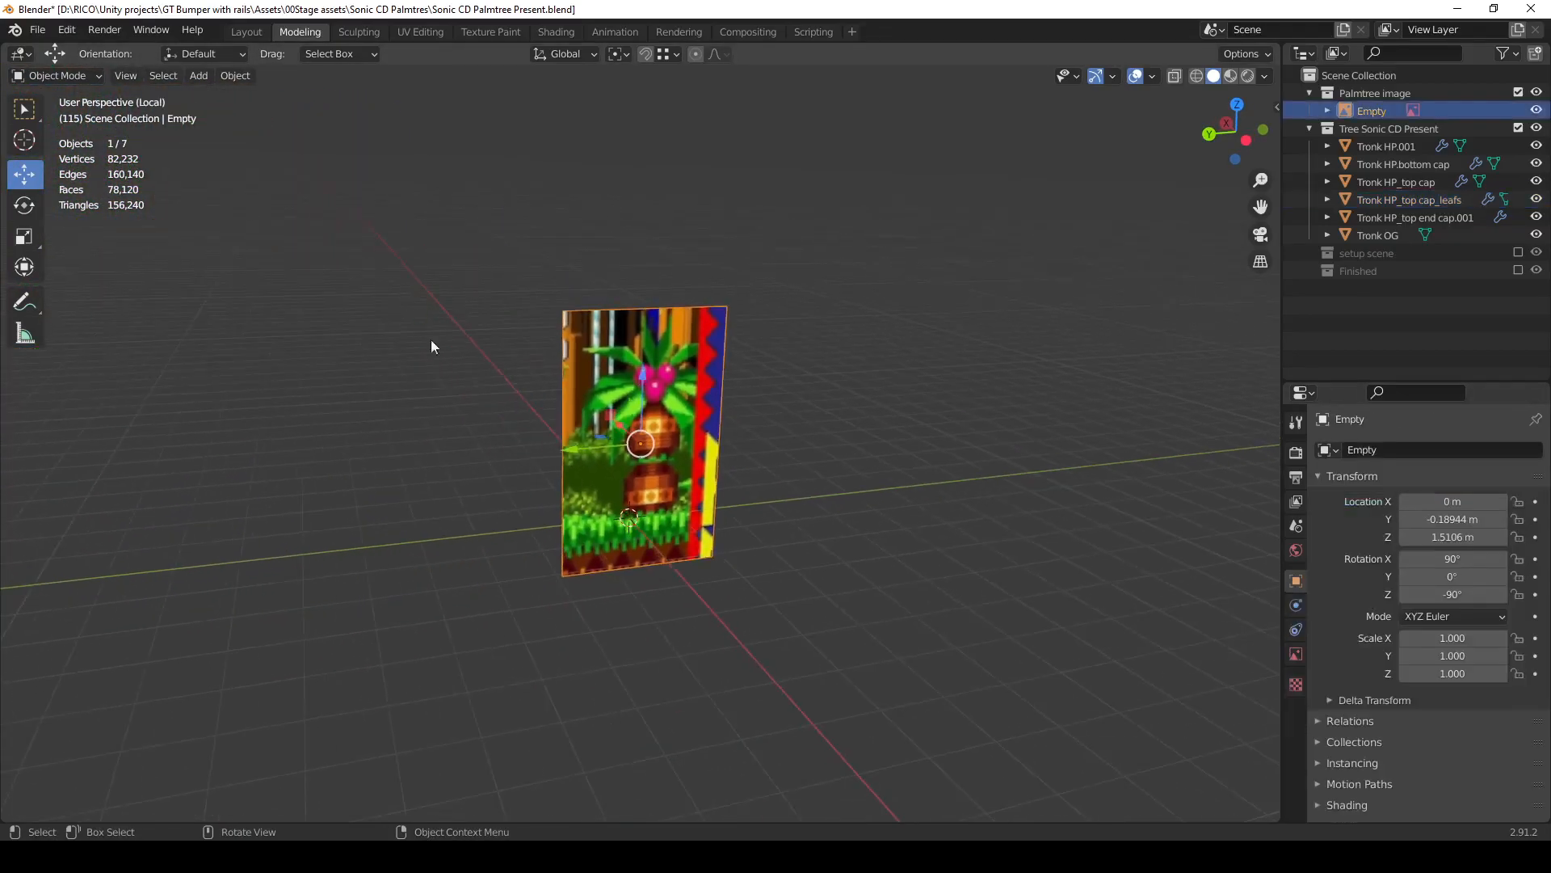
scroll(560, 446, up, 7)
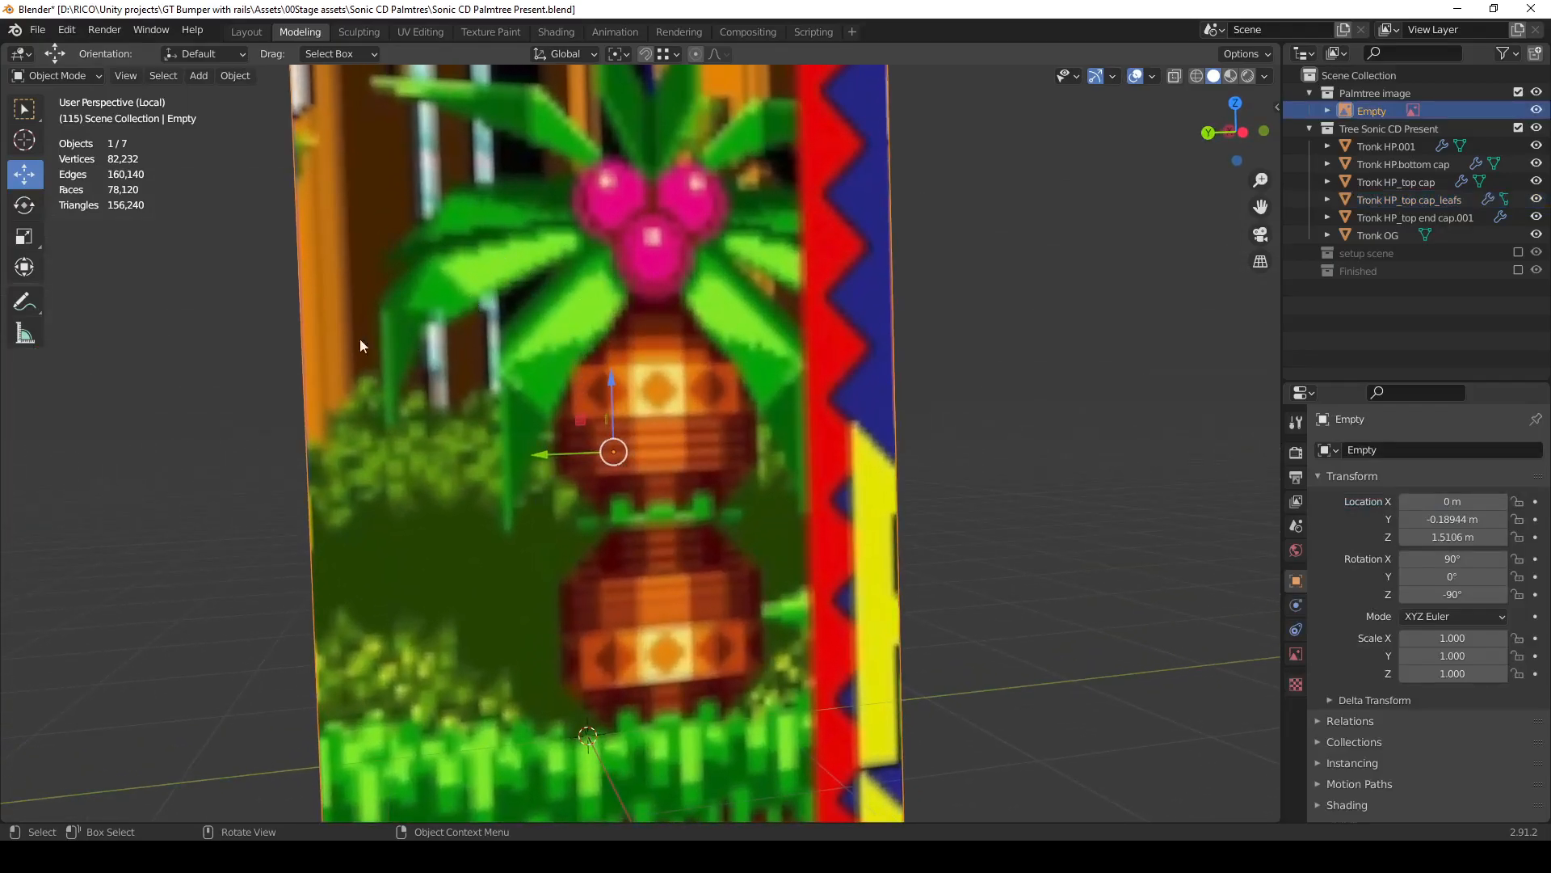
scroll(559, 309, down, 2)
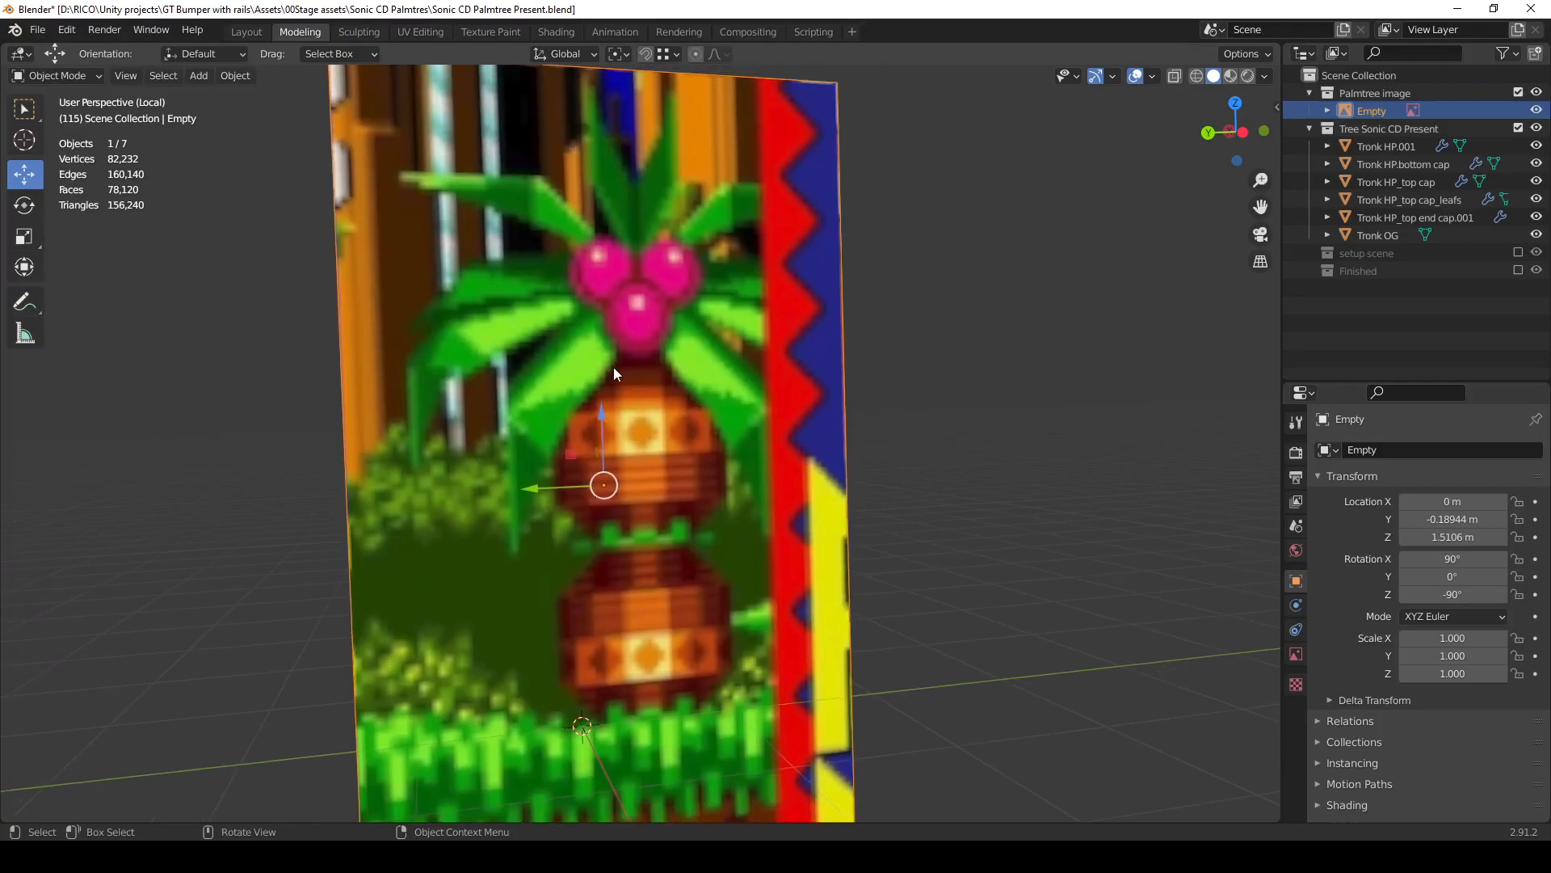
scroll(598, 455, down, 3)
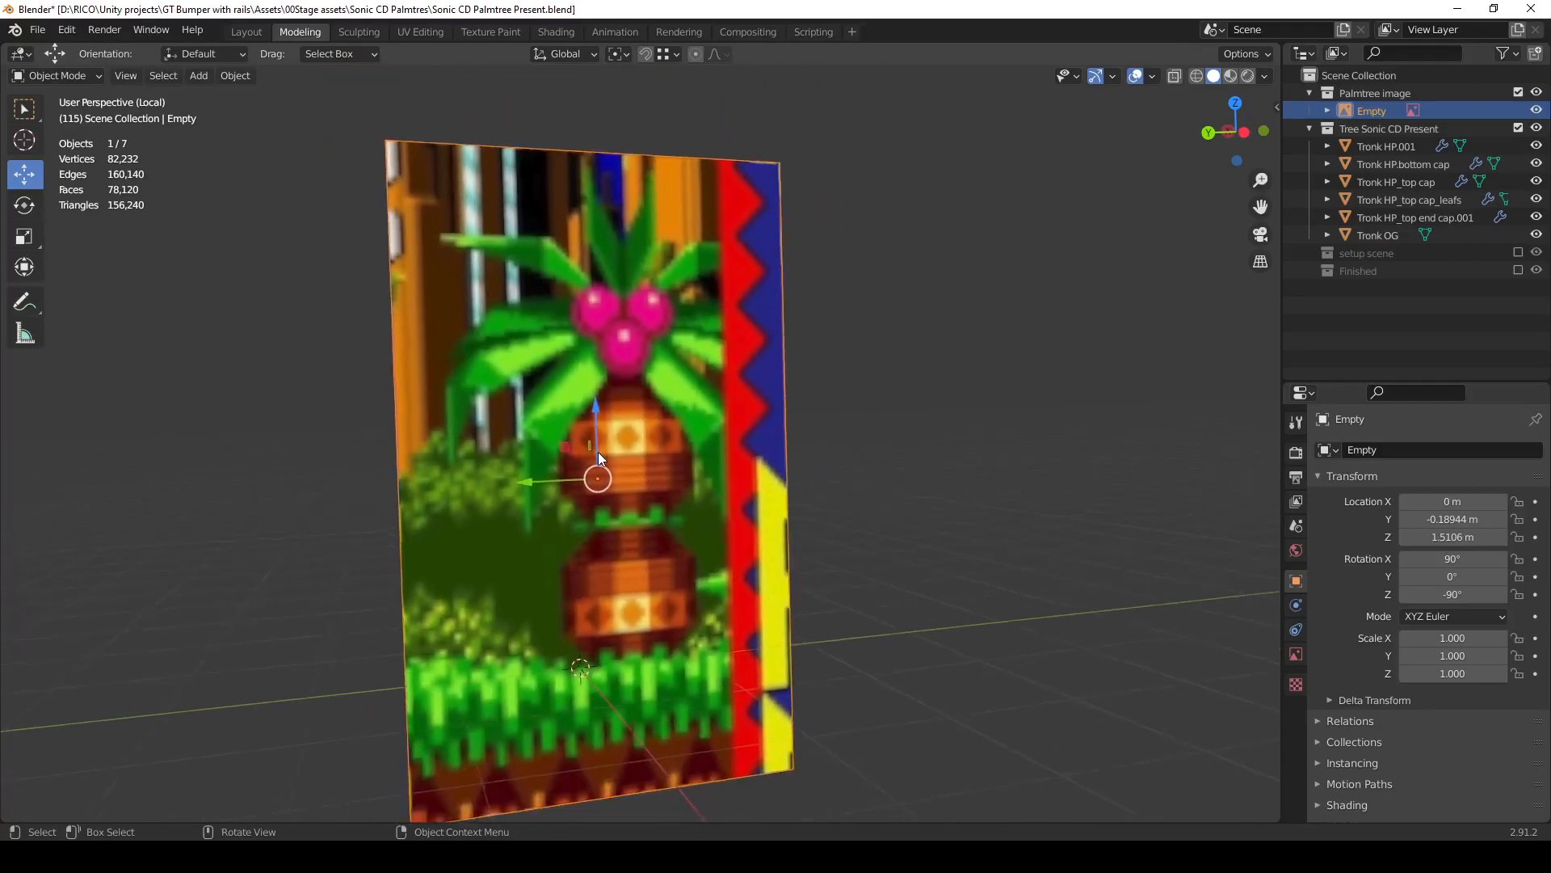
scroll(598, 456, down, 4)
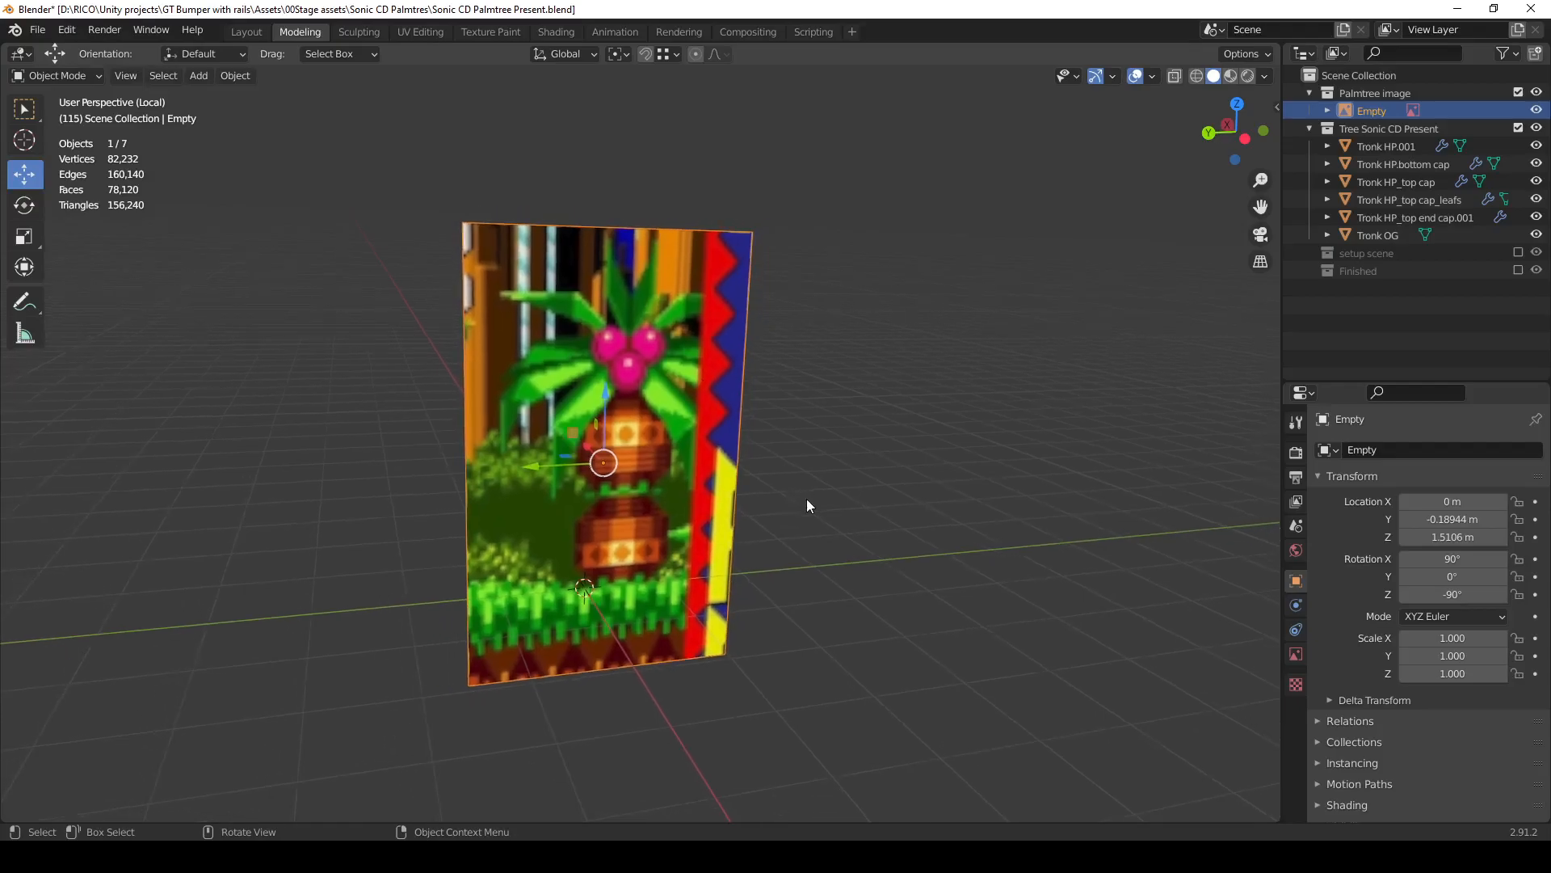
key(KP_Divide)
Select Tronk HP_top cap_leafs and remove its Subdivision modifier.
scroll(807, 499, down, 3)
scroll(875, 535, up, 6)
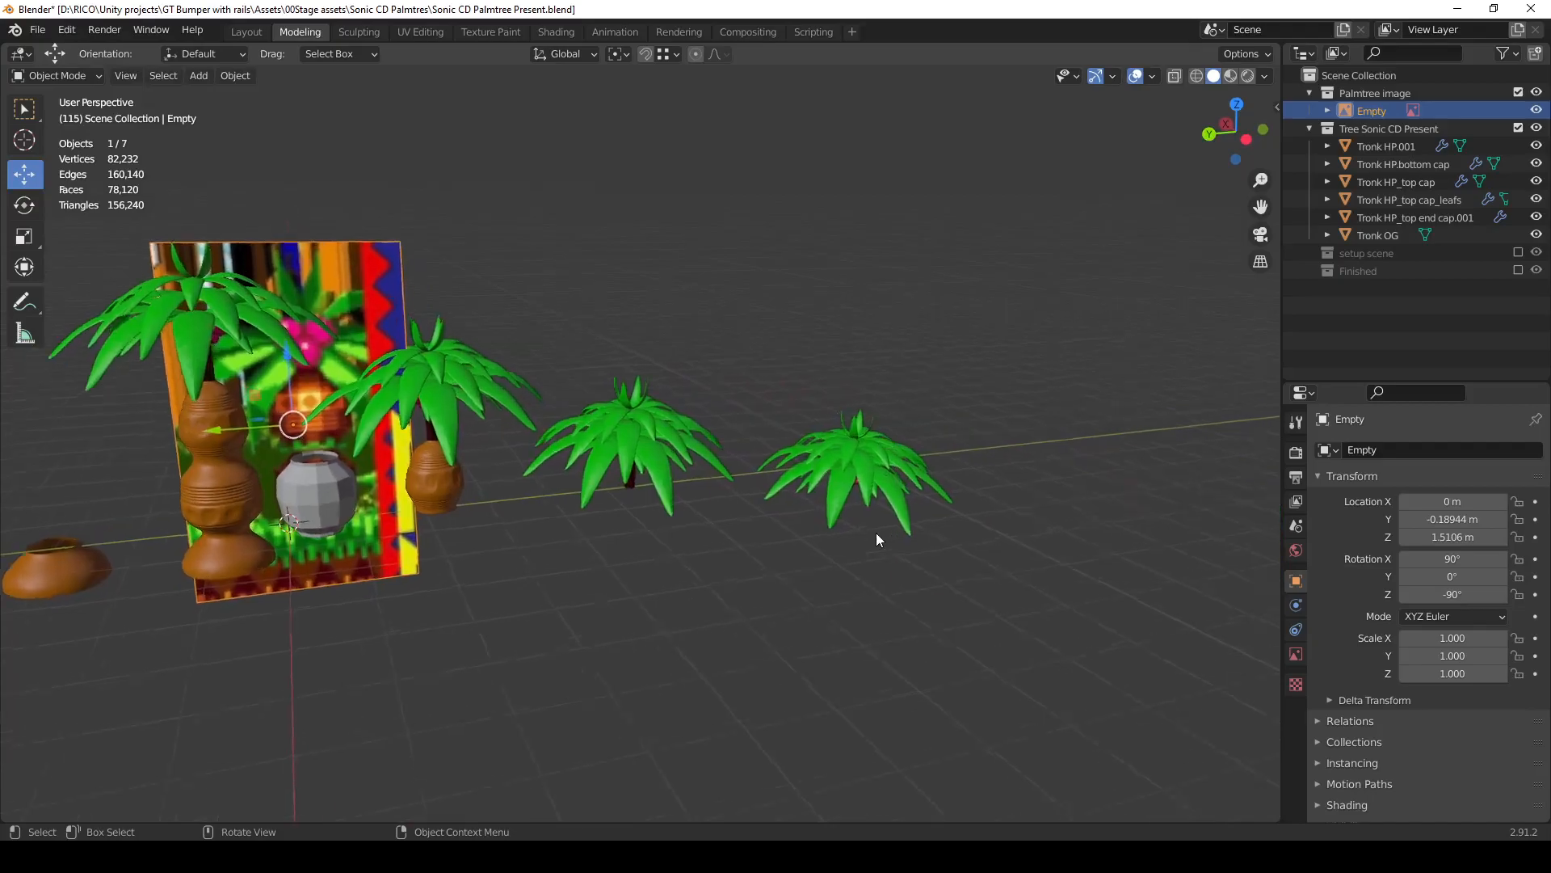
scroll(817, 509, down, 3)
click(942, 491)
scroll(970, 501, up, 5)
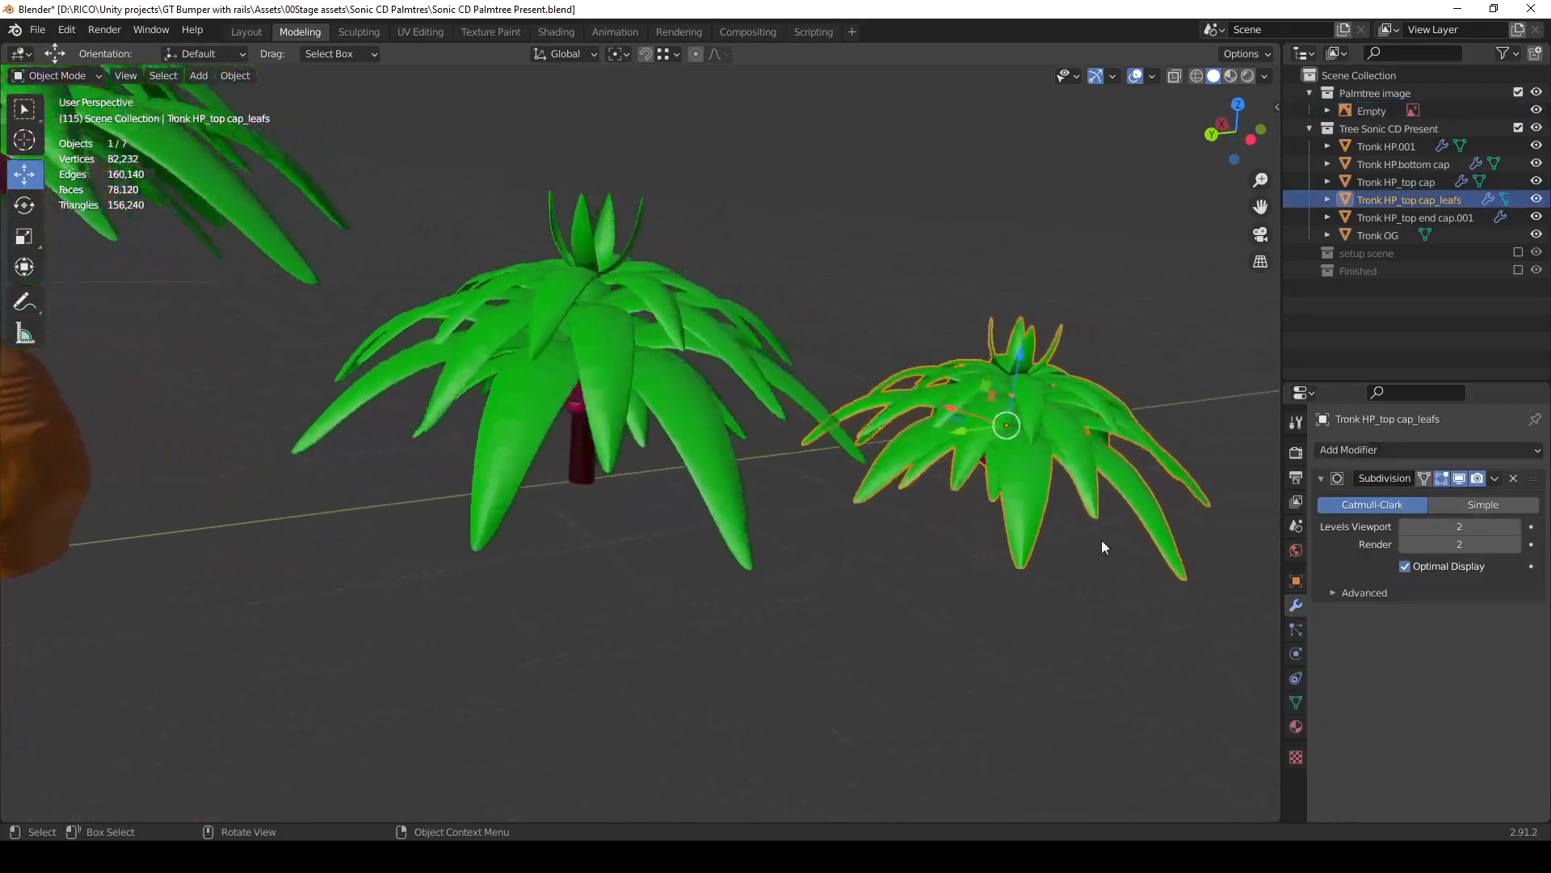
click(1514, 482)
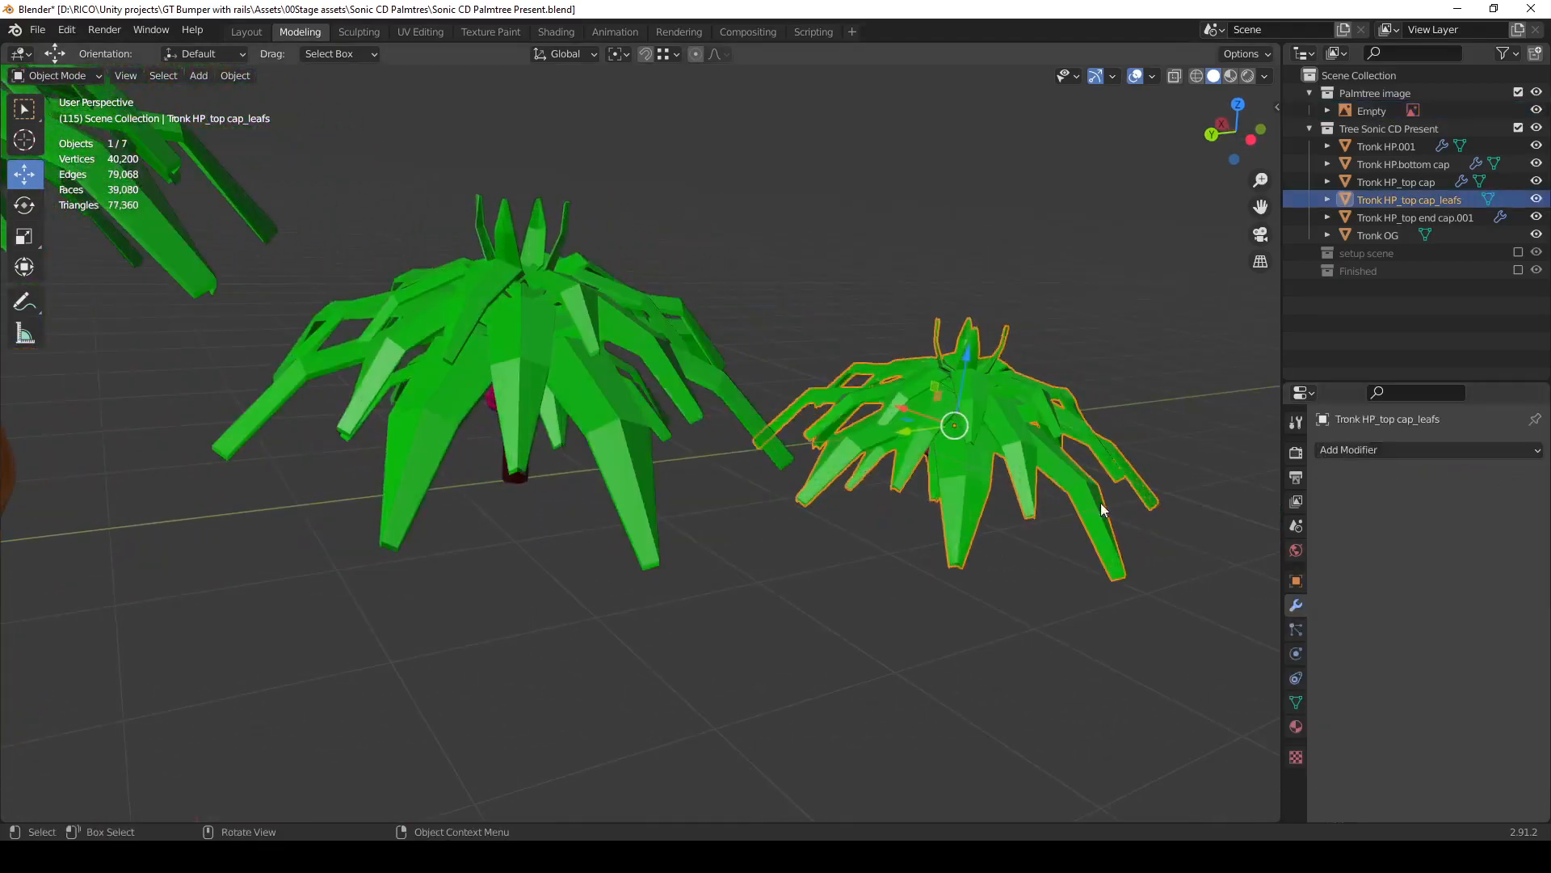
Deselect the leaf crown and examine the low-poly crowns and the row of tree parts from several angles.
scroll(834, 601, down, 2)
click(953, 544)
middle_drag(953, 544, 882, 517)
mouse_move(995, 448)
middle_down()
mouse_move(1034, 450)
mouse_move(1015, 449)
middle_up()
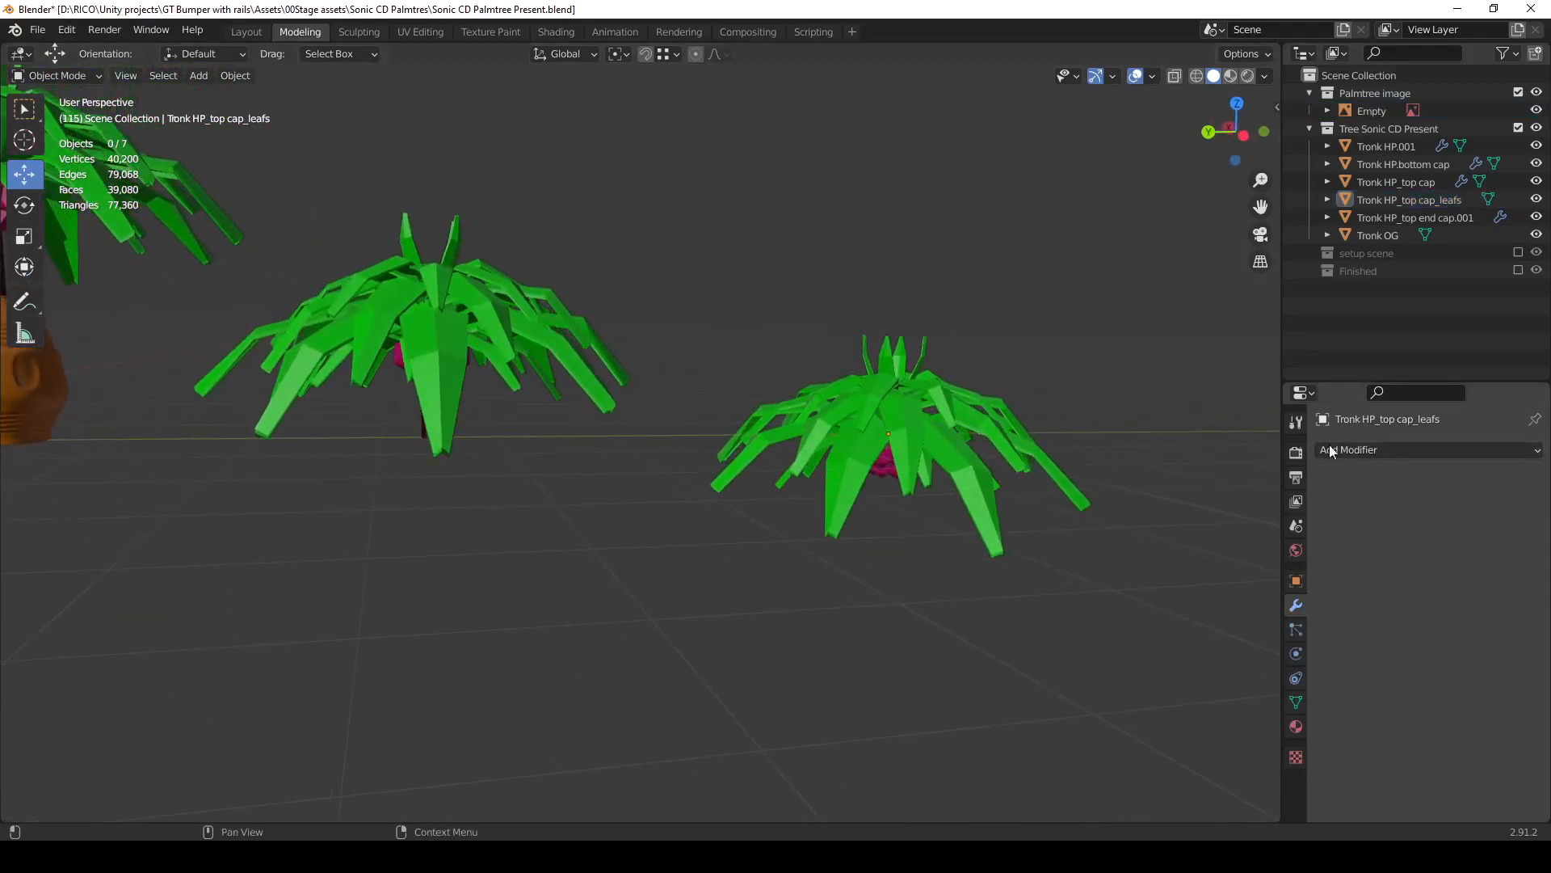
middle_drag(962, 336, 851, 396)
scroll(850, 396, down, 1)
middle_drag(659, 424, 748, 424)
scroll(598, 449, down, 2)
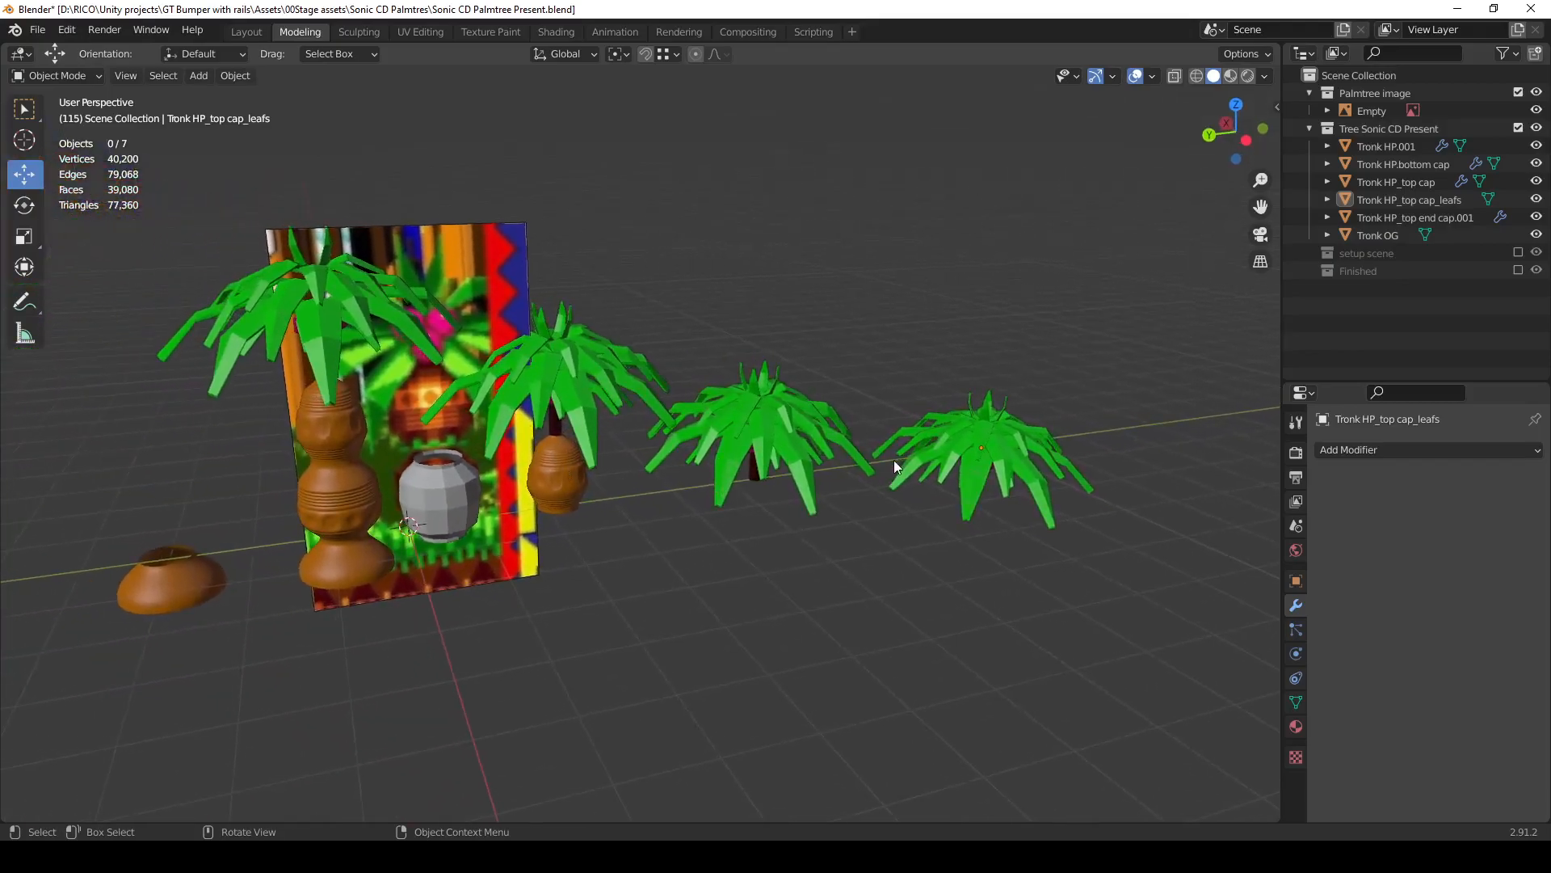
Select the grey Tronk OG segment in front of the reference image and hide it.
shift+middle_drag(407, 558, 477, 527)
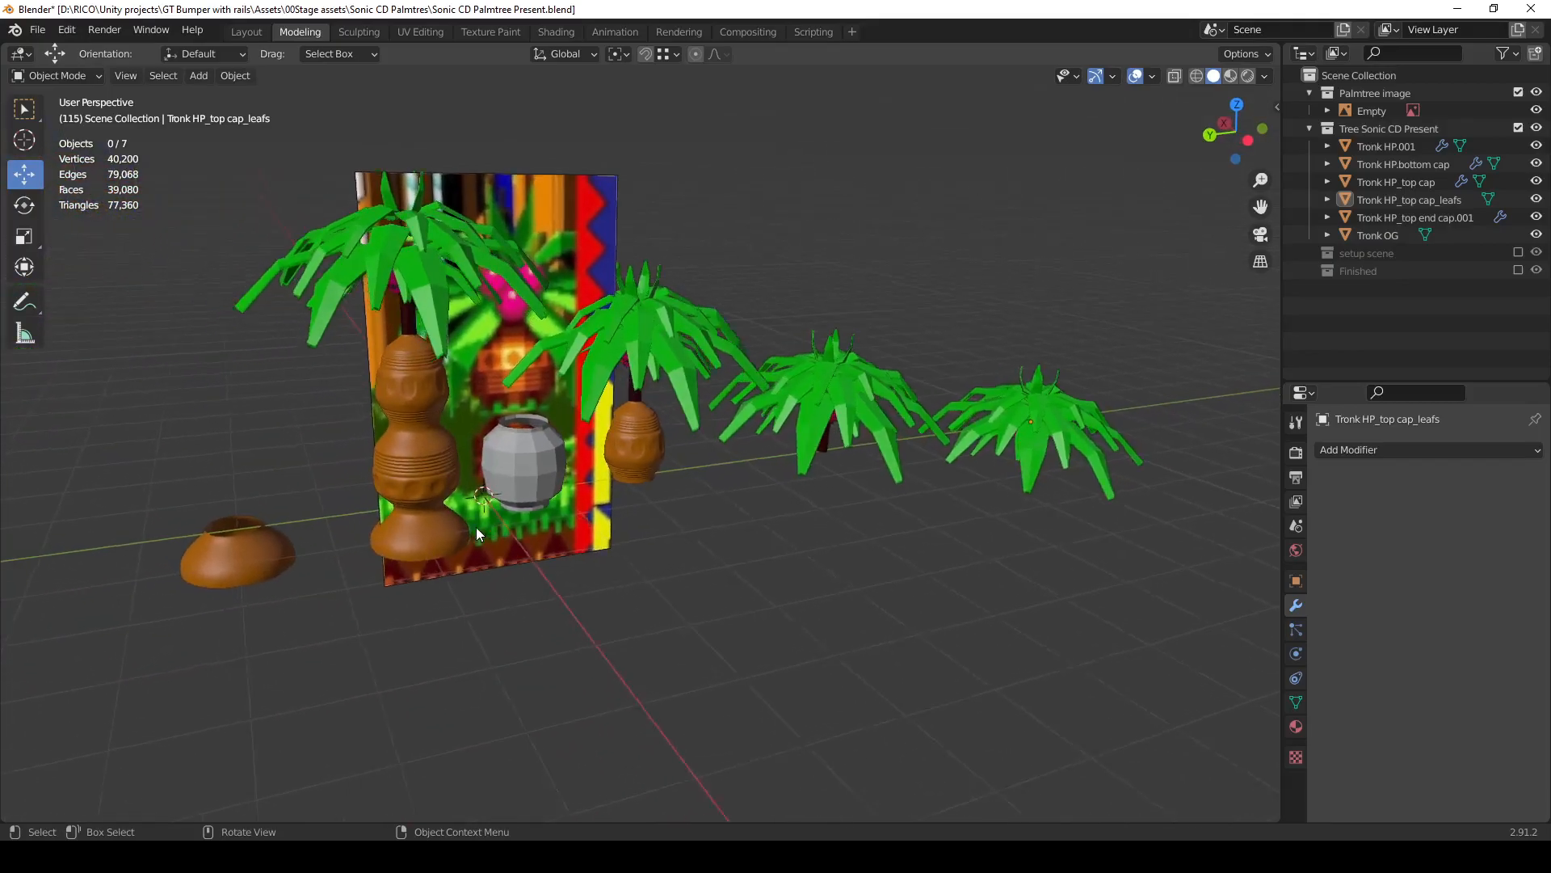
scroll(485, 517, up, 1)
middle_drag(531, 449, 541, 438)
click(535, 424)
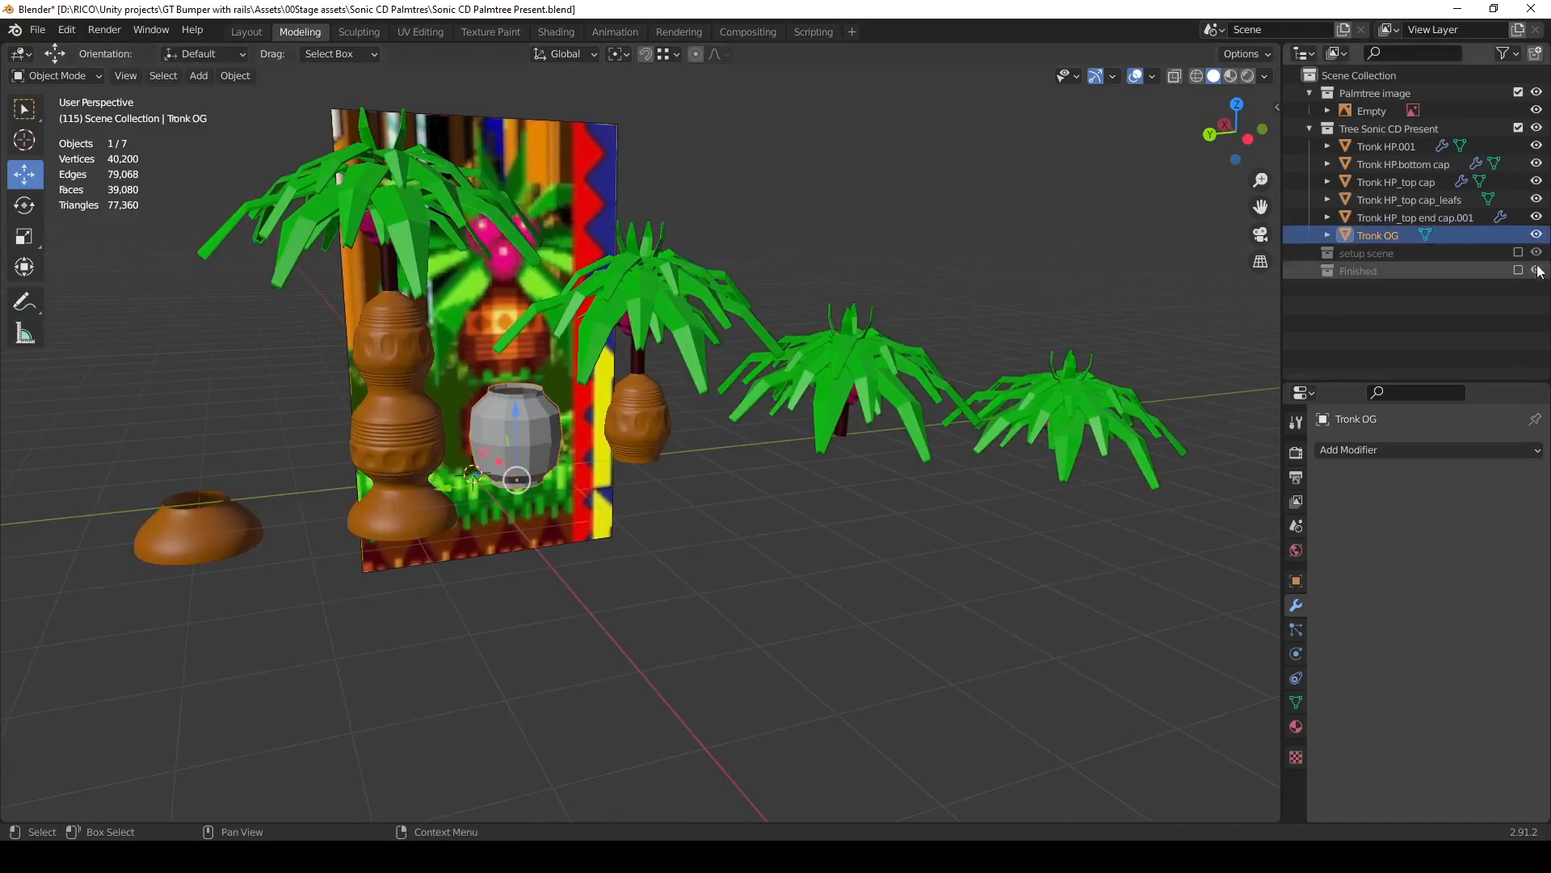
click(1536, 235)
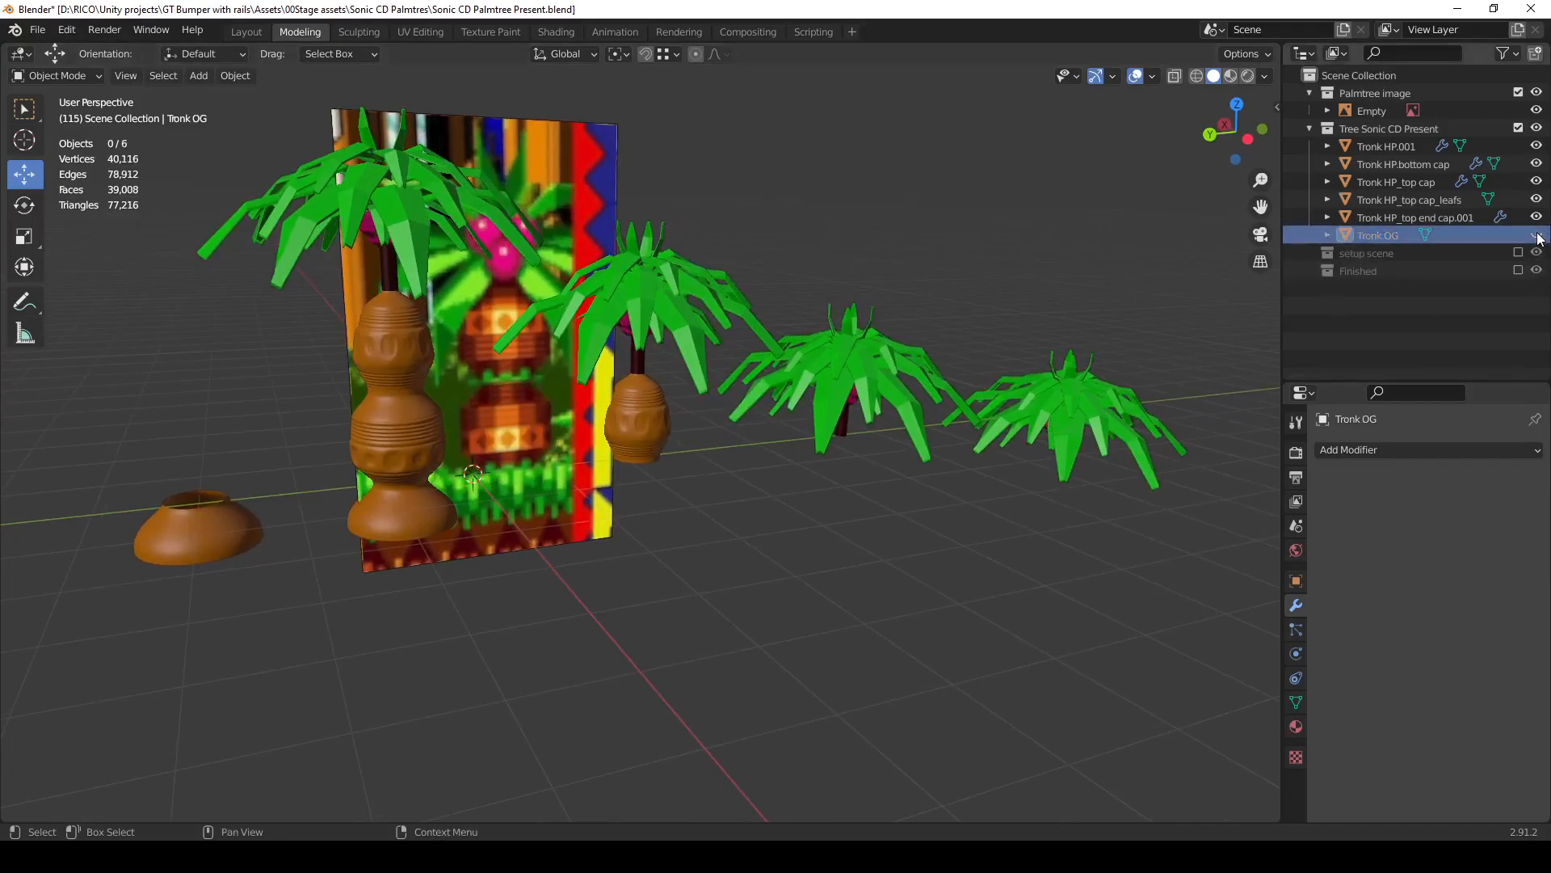
Move the Tronk HP.bottom cap object across the floor to sit in front of the two separate leaf crowns.
click(237, 526)
drag(178, 588, 905, 629)
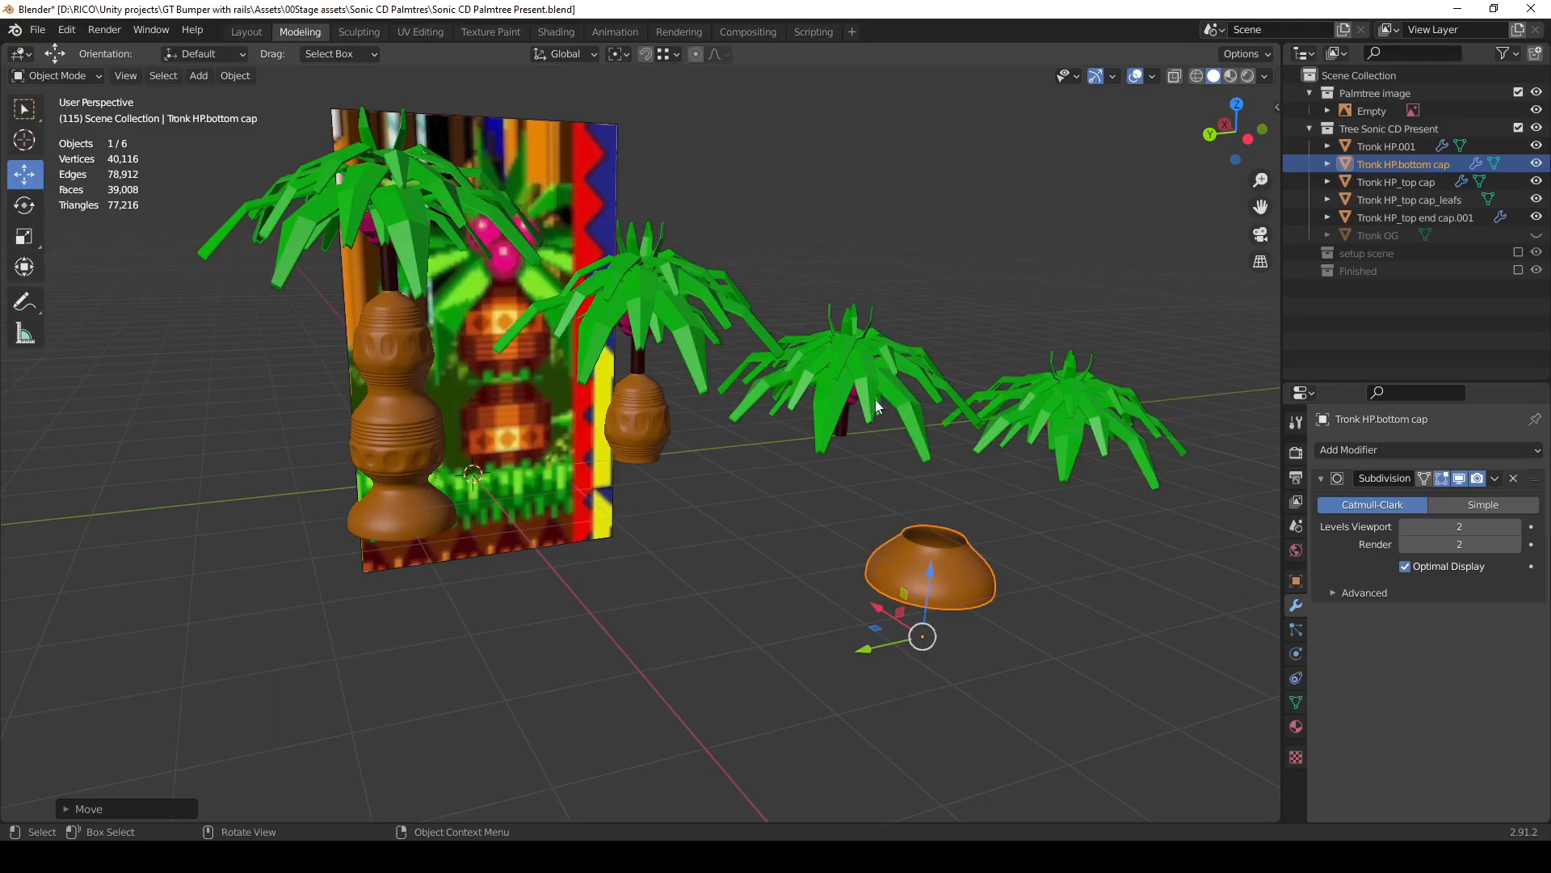
Select the Tronk HP_top end cap.001 palm and reduce its Array count to 1.
click(853, 392)
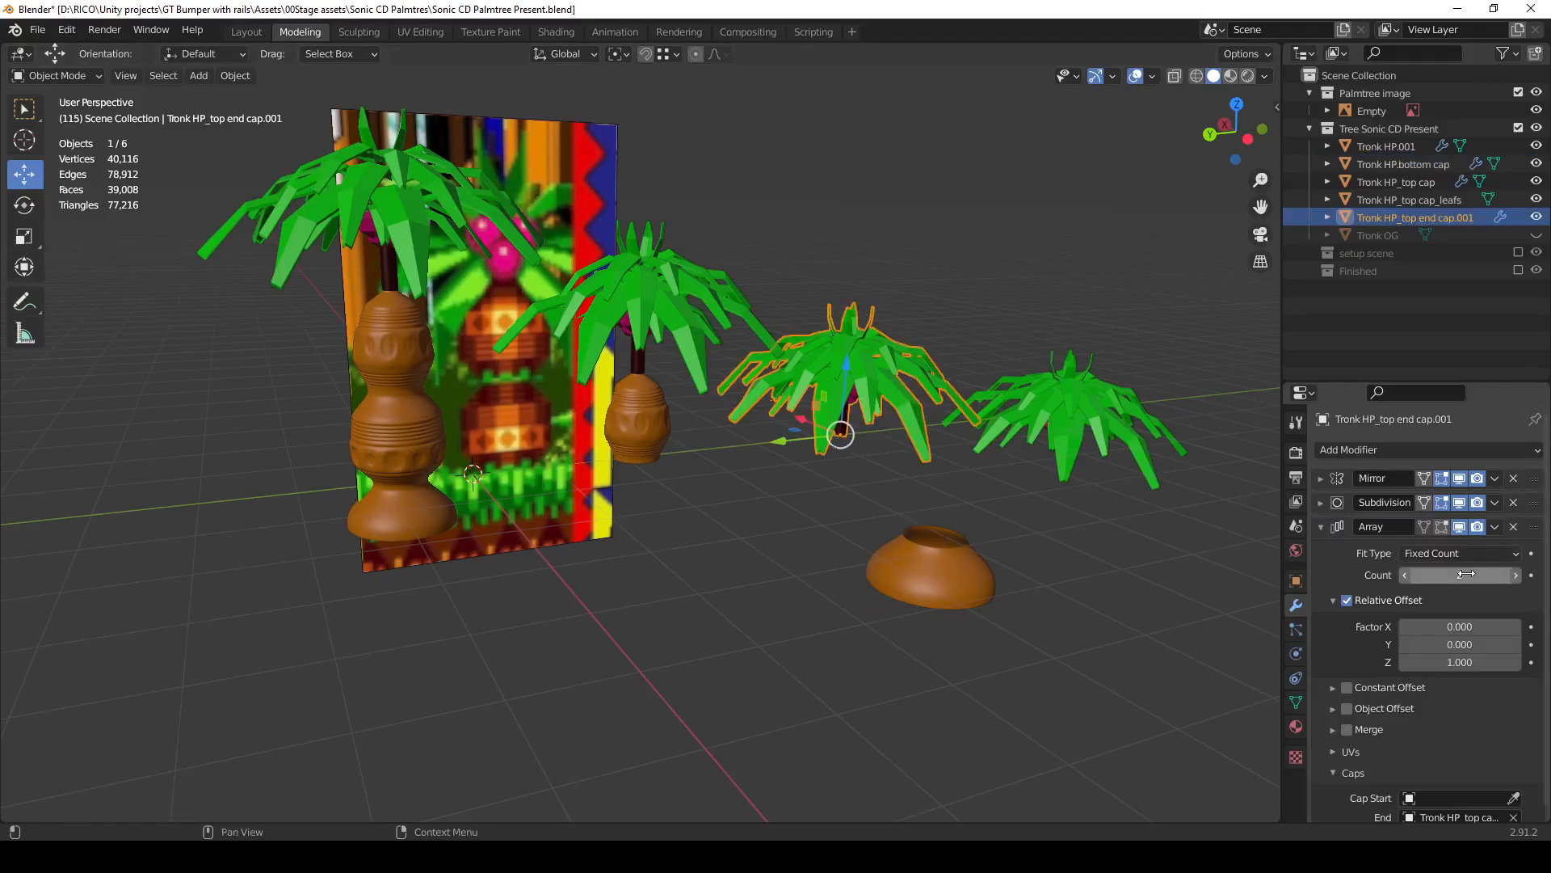
click(1407, 574)
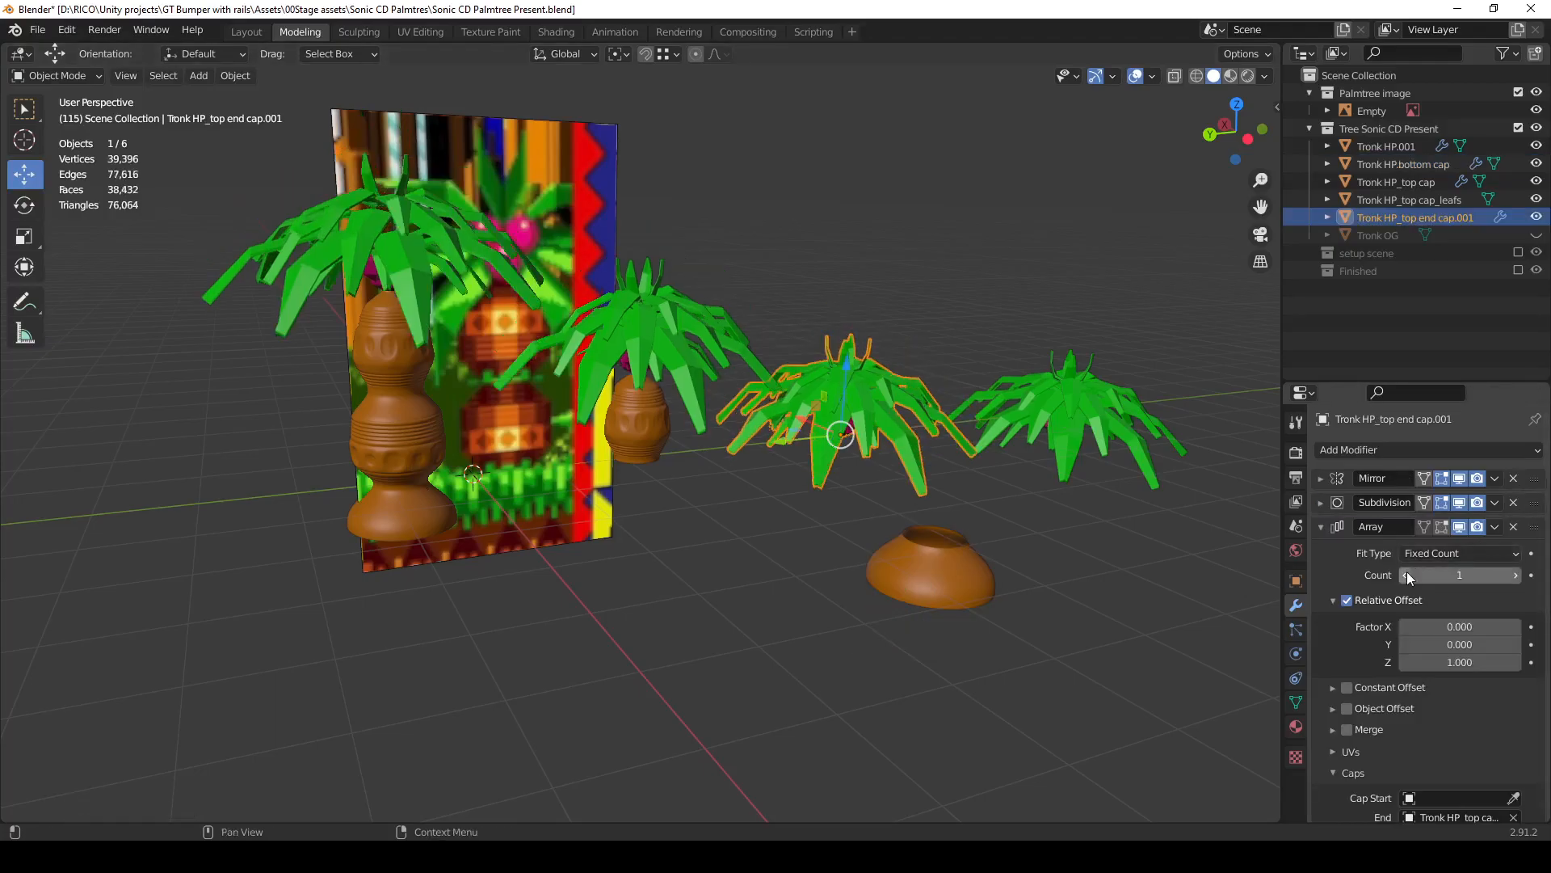
middle_drag(841, 501, 479, 376)
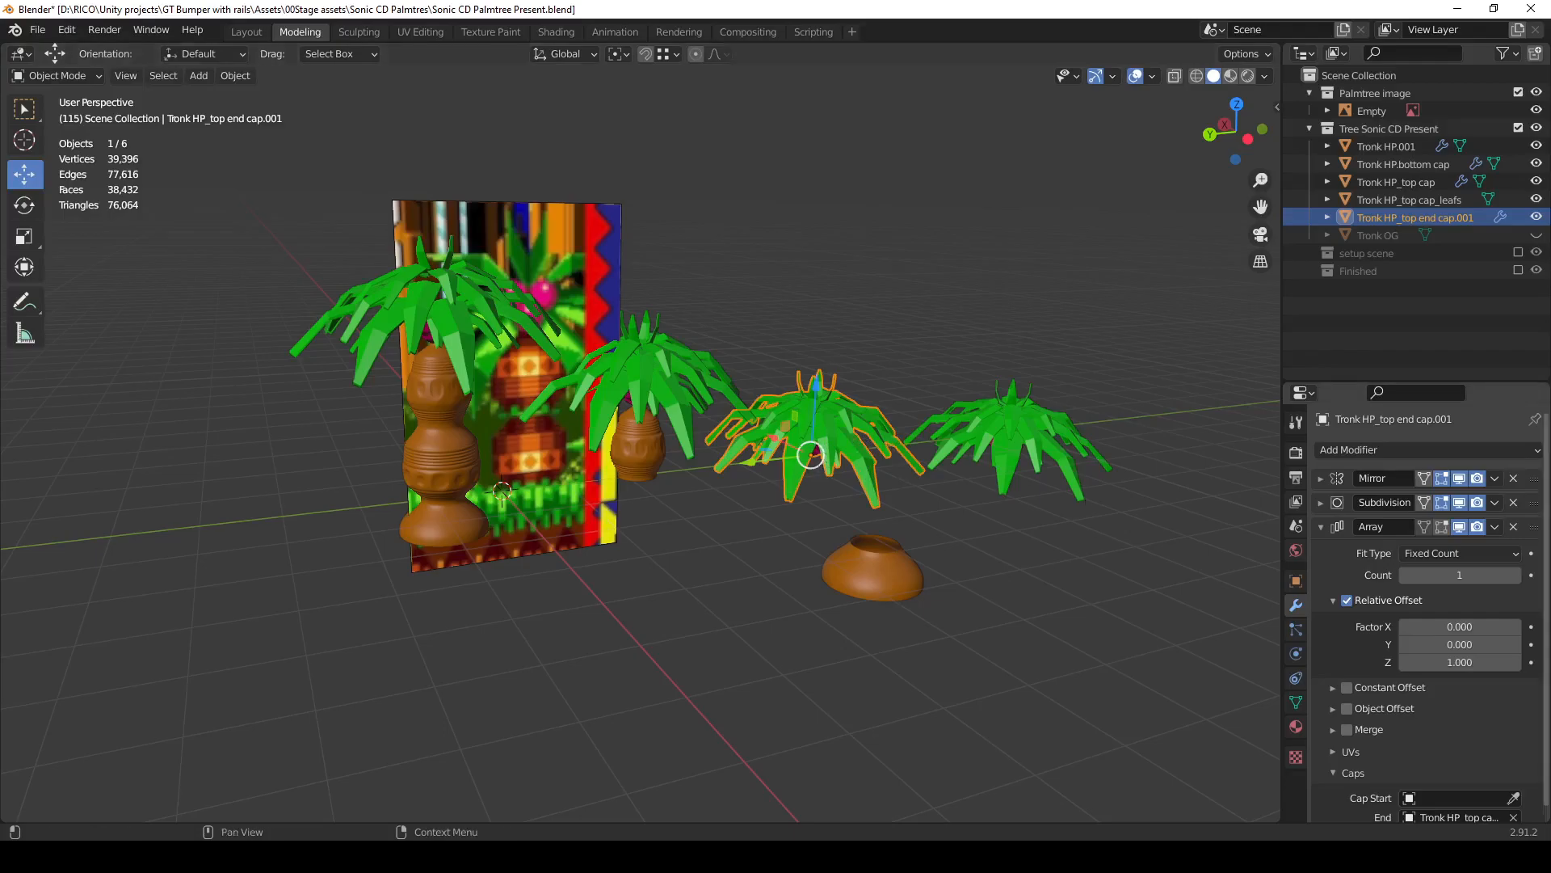
Raise the Array count of Tronk HP_top end cap.001 to 5 to lengthen the thin trunk.
click(1516, 574)
click(1516, 575)
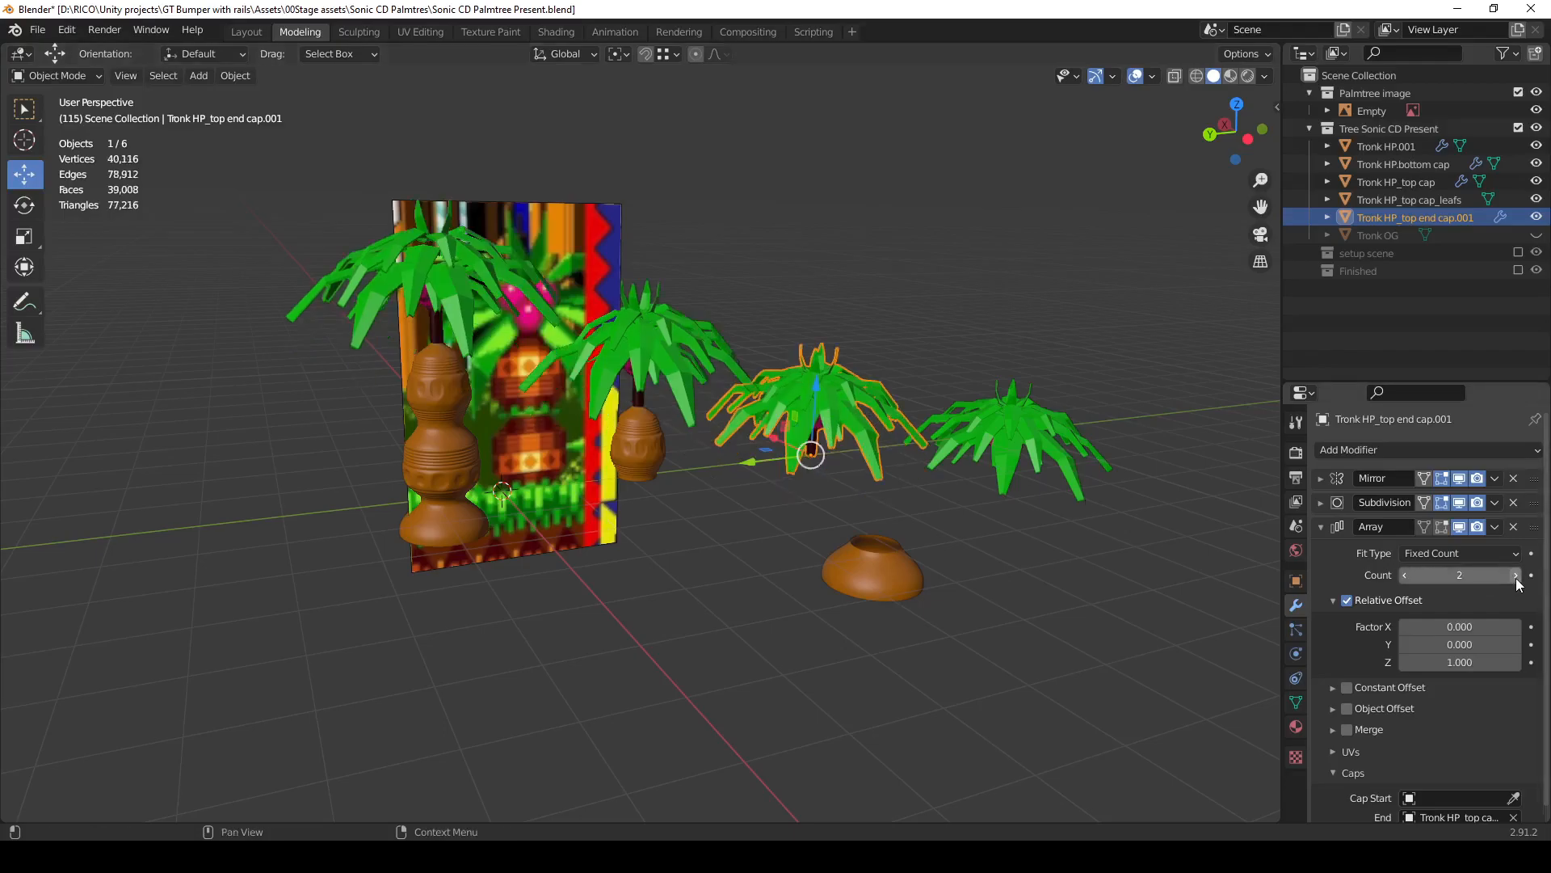
click(1516, 575)
click(1516, 574)
scroll(647, 388, down, 1)
shift+middle_drag(642, 383, 651, 479)
middle_drag(575, 519, 752, 551)
scroll(776, 551, up, 1)
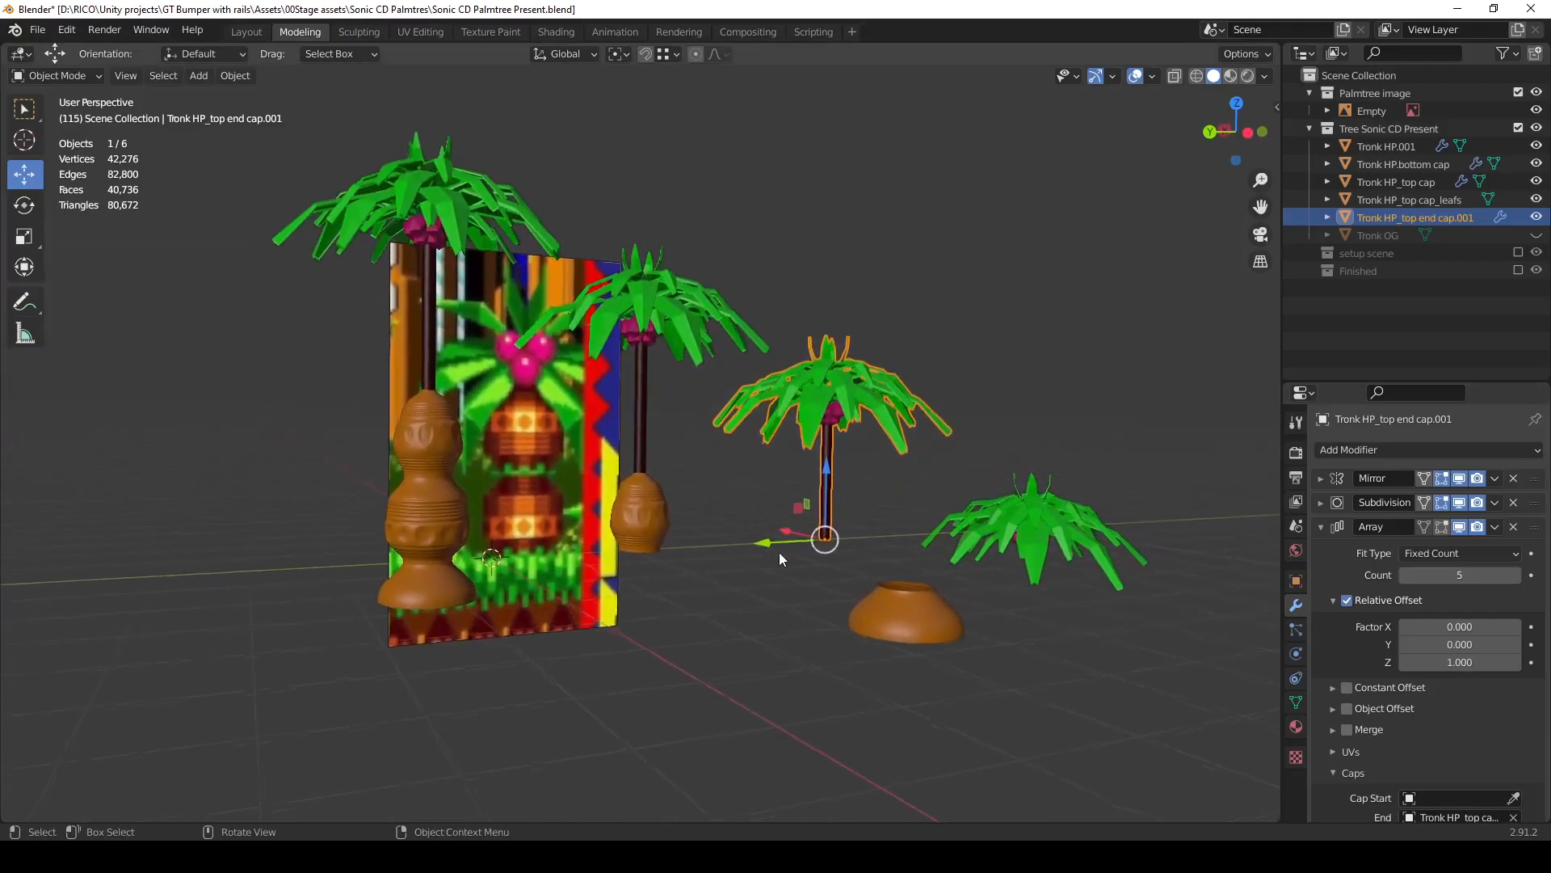
Duplicate the lengthened end cap palm and place the copy in the open space on the other side of the reference image.
key(shift+d)
right_click(836, 440)
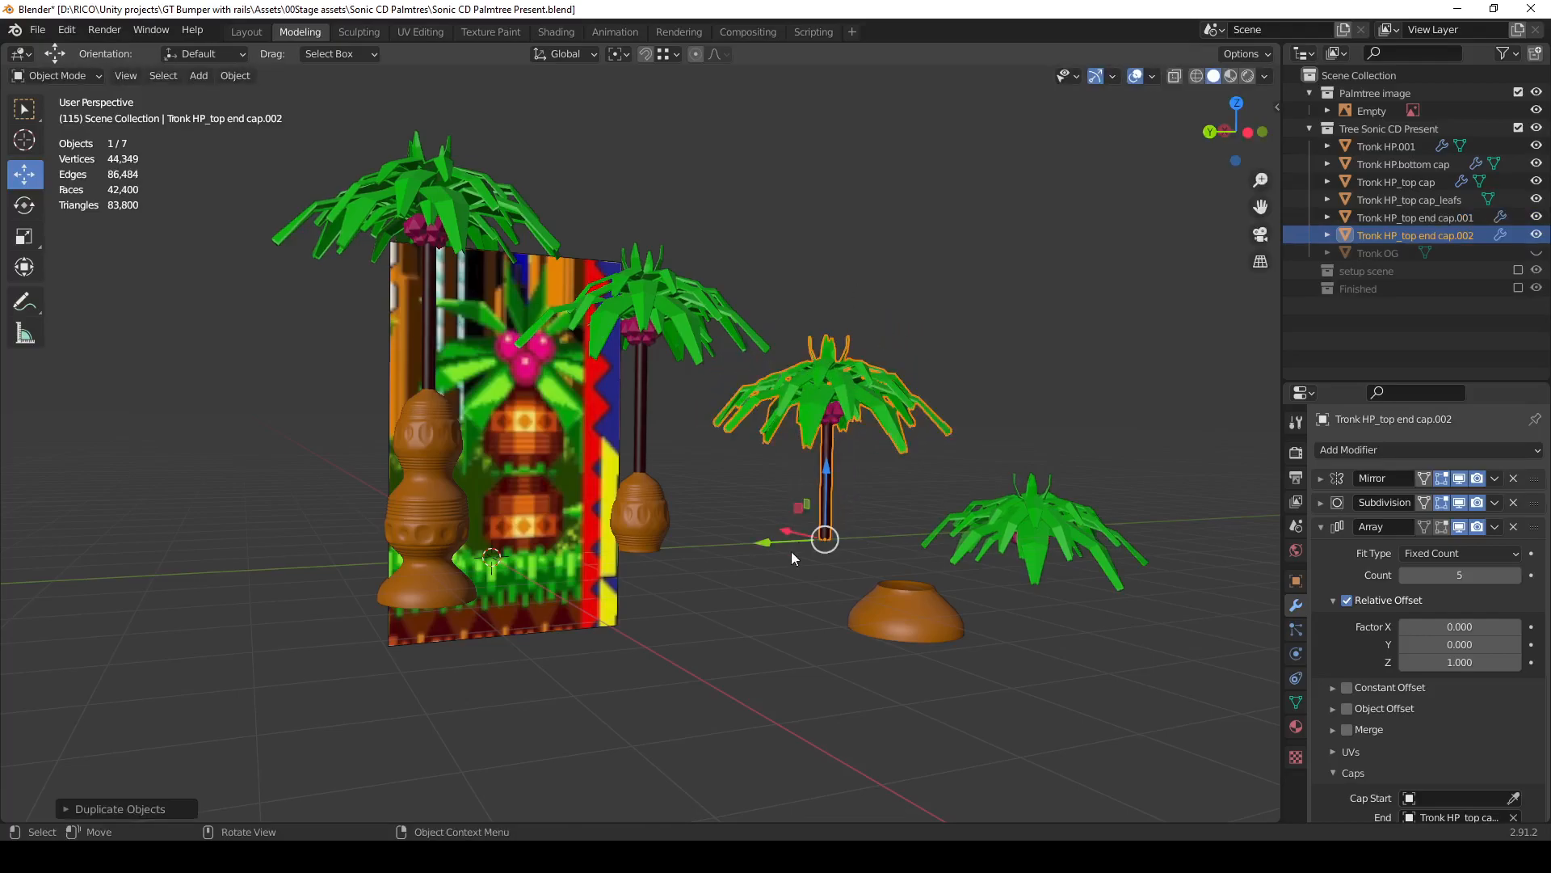
key(g)
click(22, 623)
key(KP_Decimal)
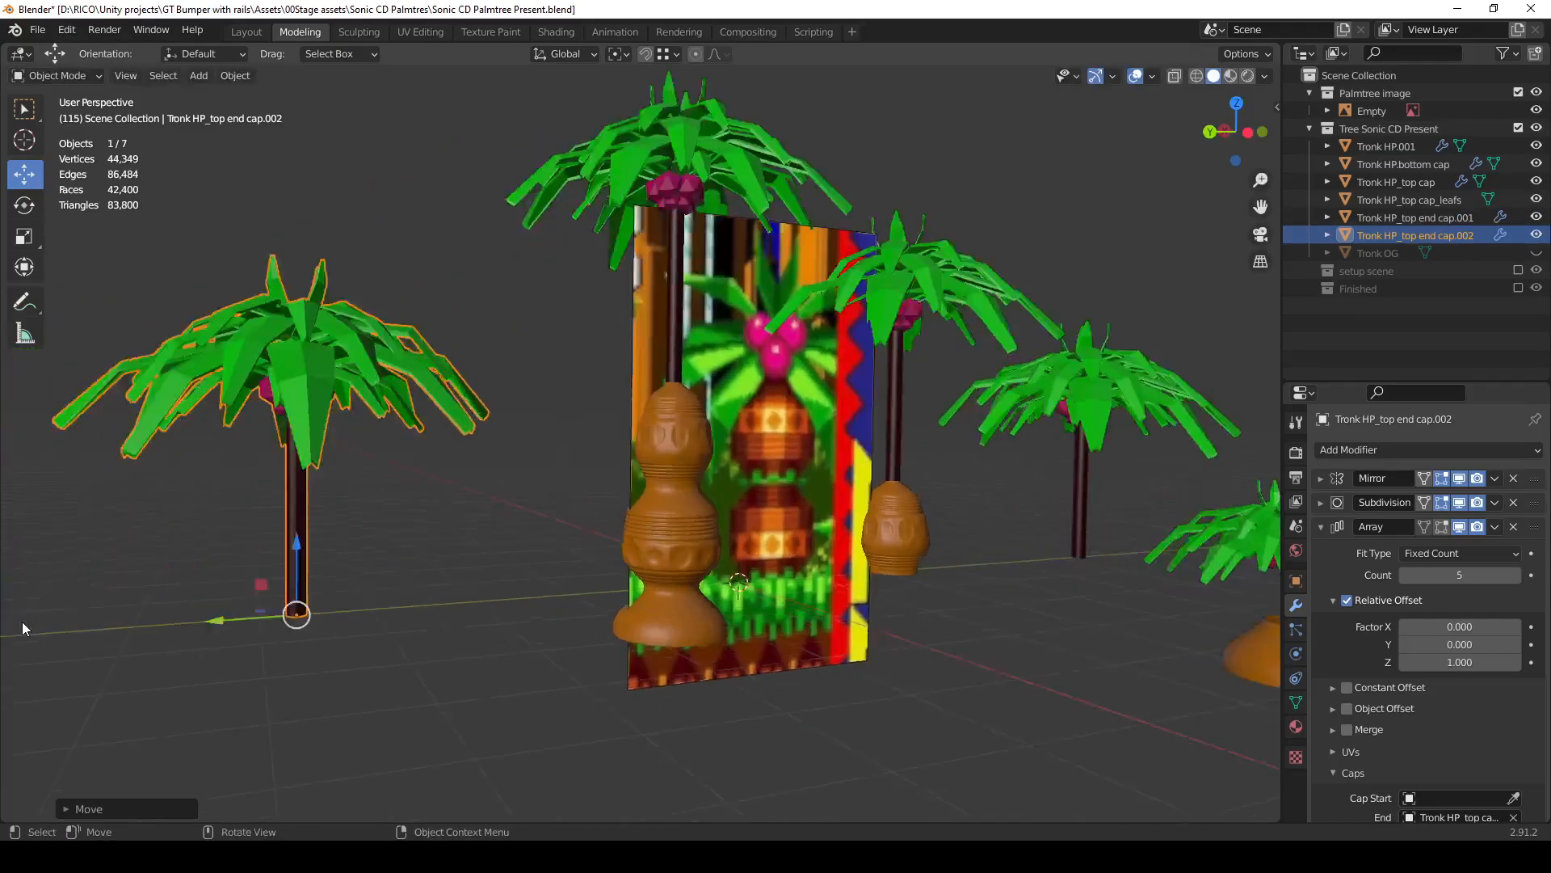
Convert the duplicated palm Tronk HP_top end cap.002 to a mesh, applying its modifiers.
key(alt+c)
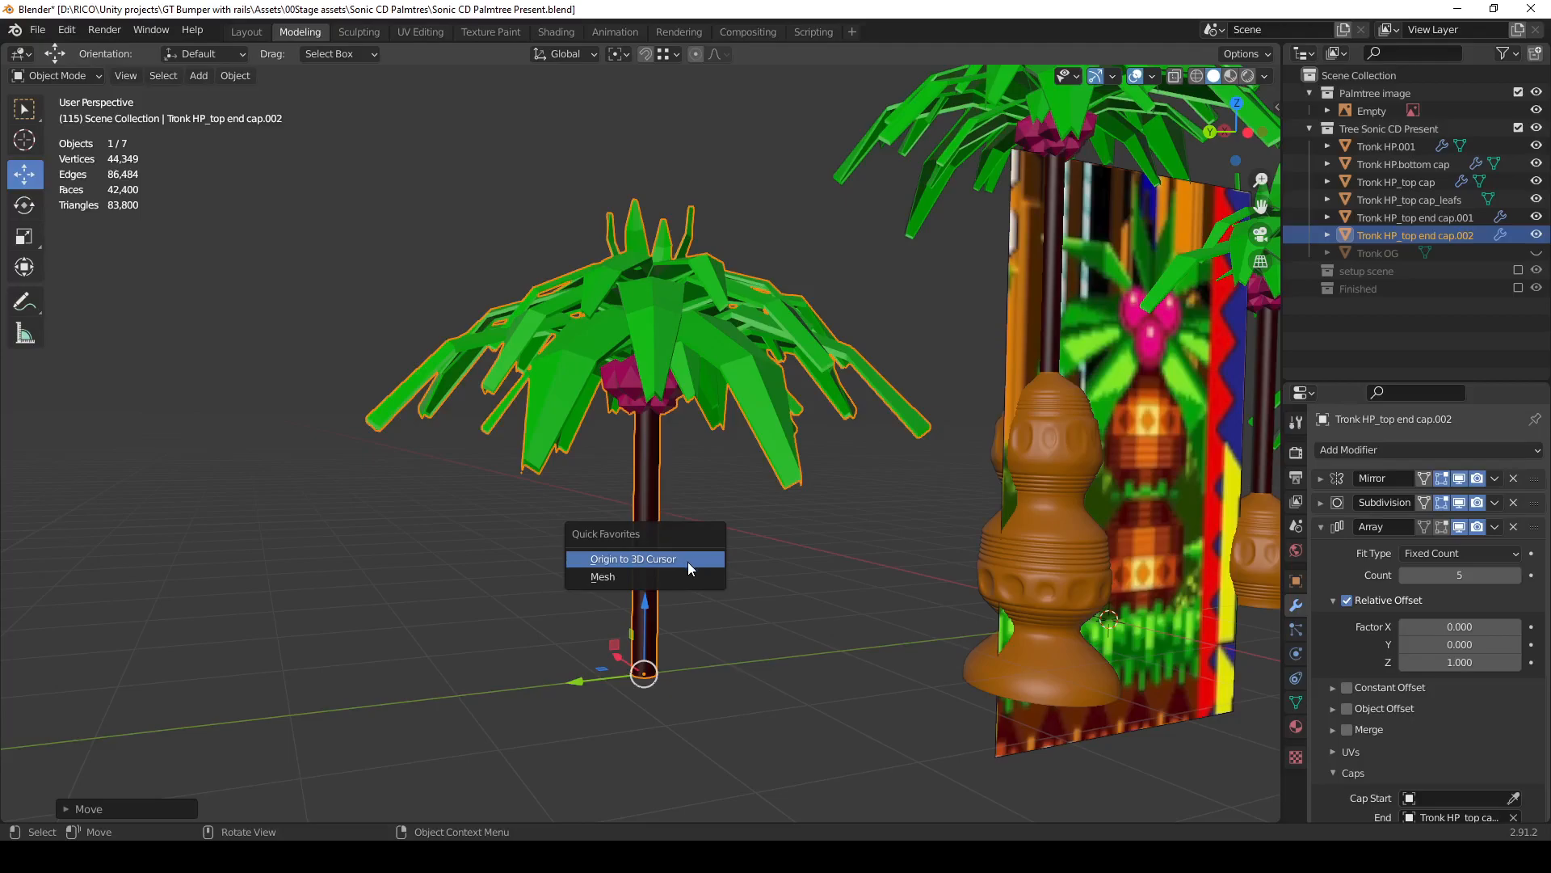
click(669, 573)
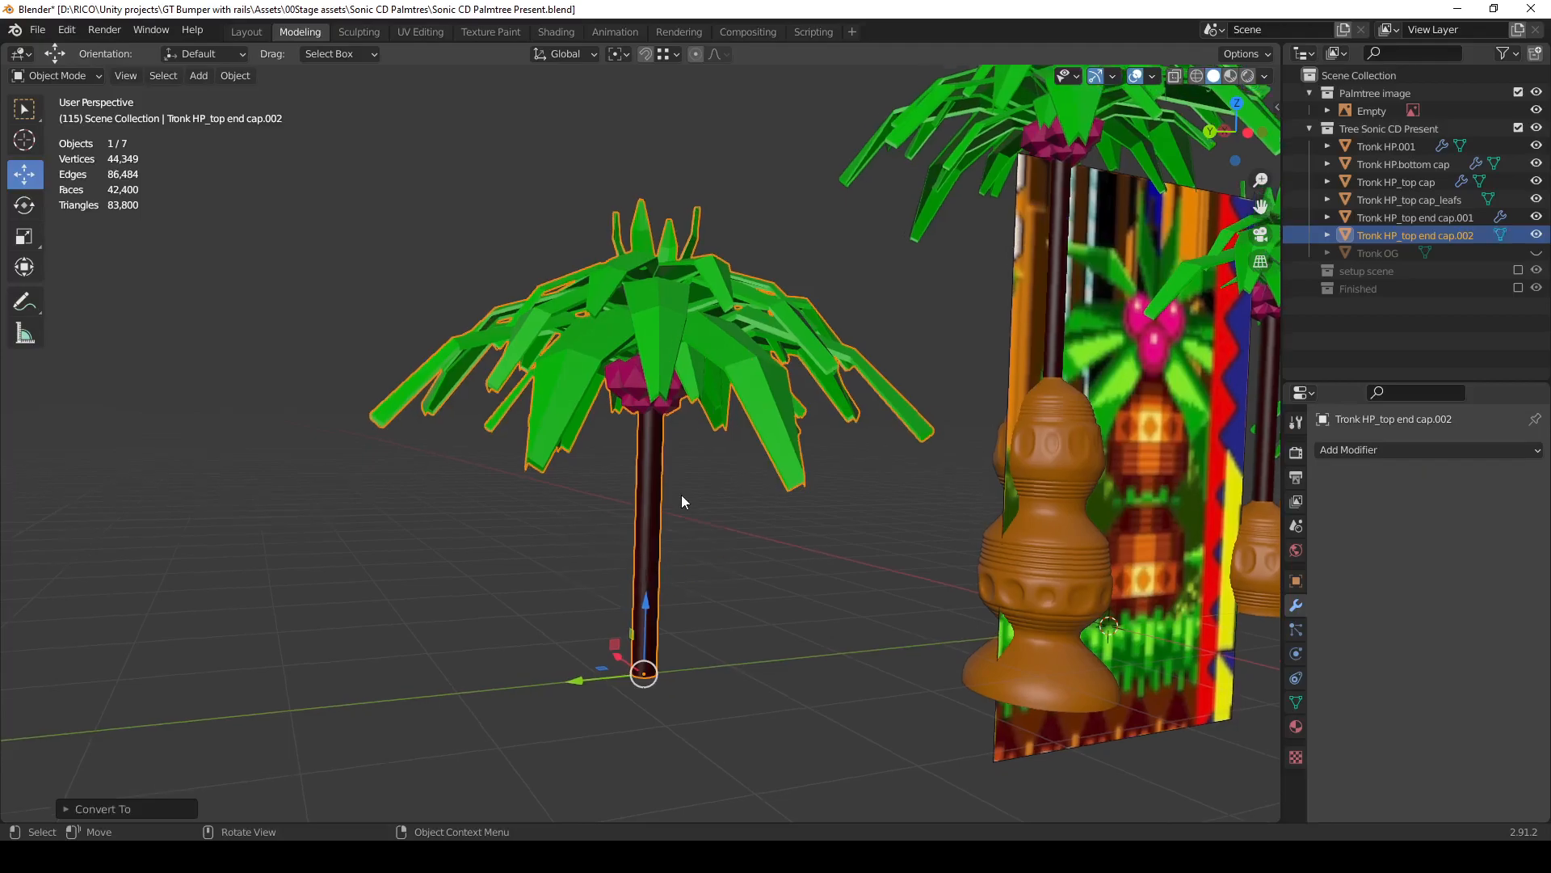
key(Tab)
key(Tab)
middle_drag(685, 473, 614, 615)
In Edit Mode, select one fruit face of the duplicated palm and enable proportional editing with Connected Only off.
key(Tab)
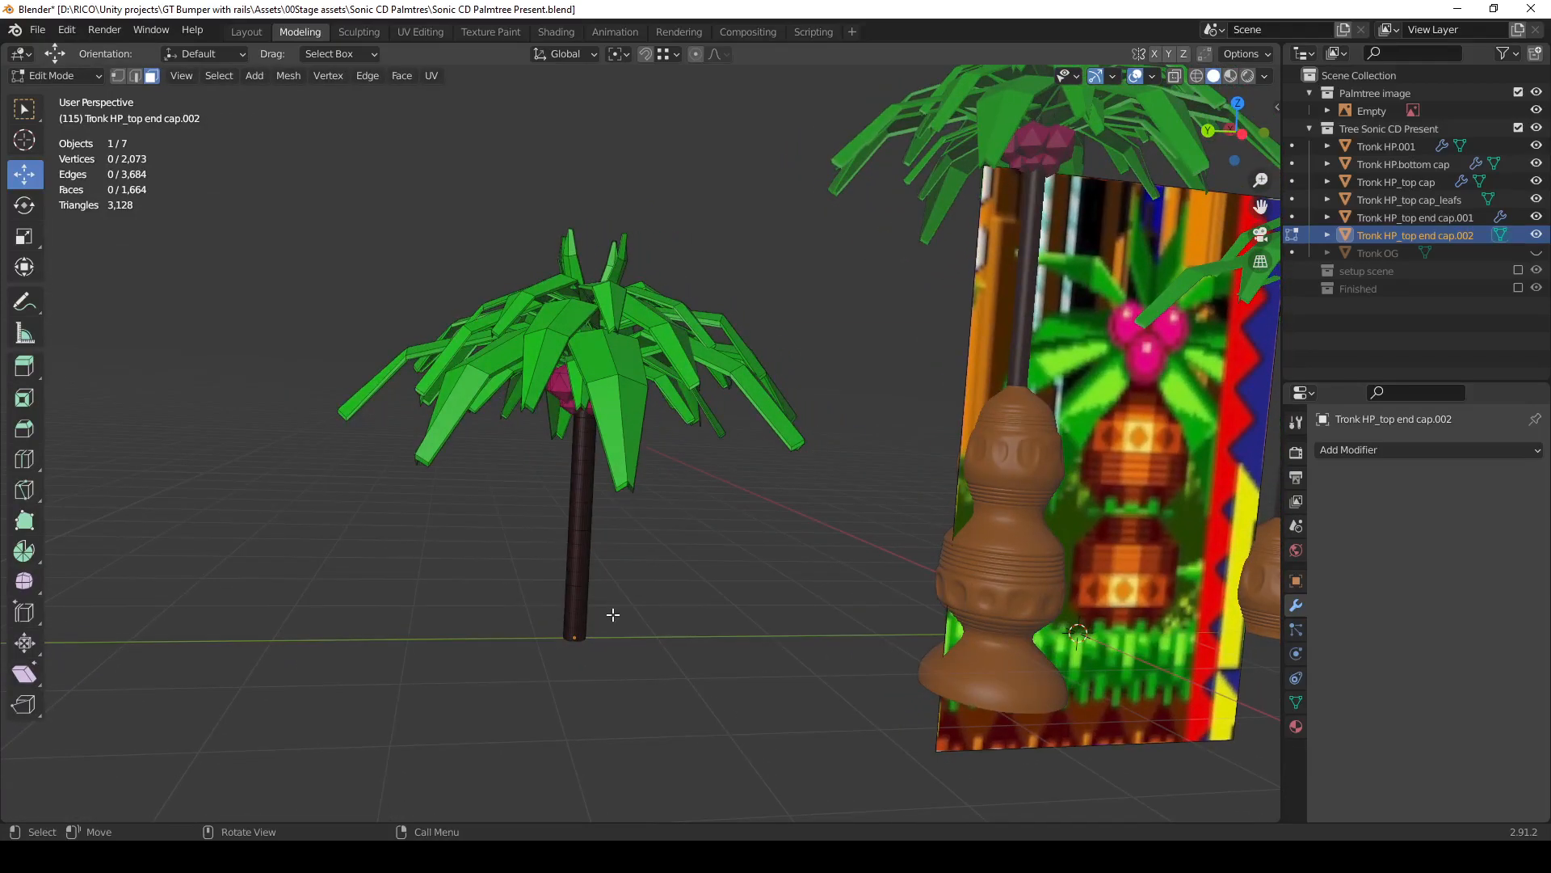
middle_drag(541, 372, 585, 406)
click(585, 406)
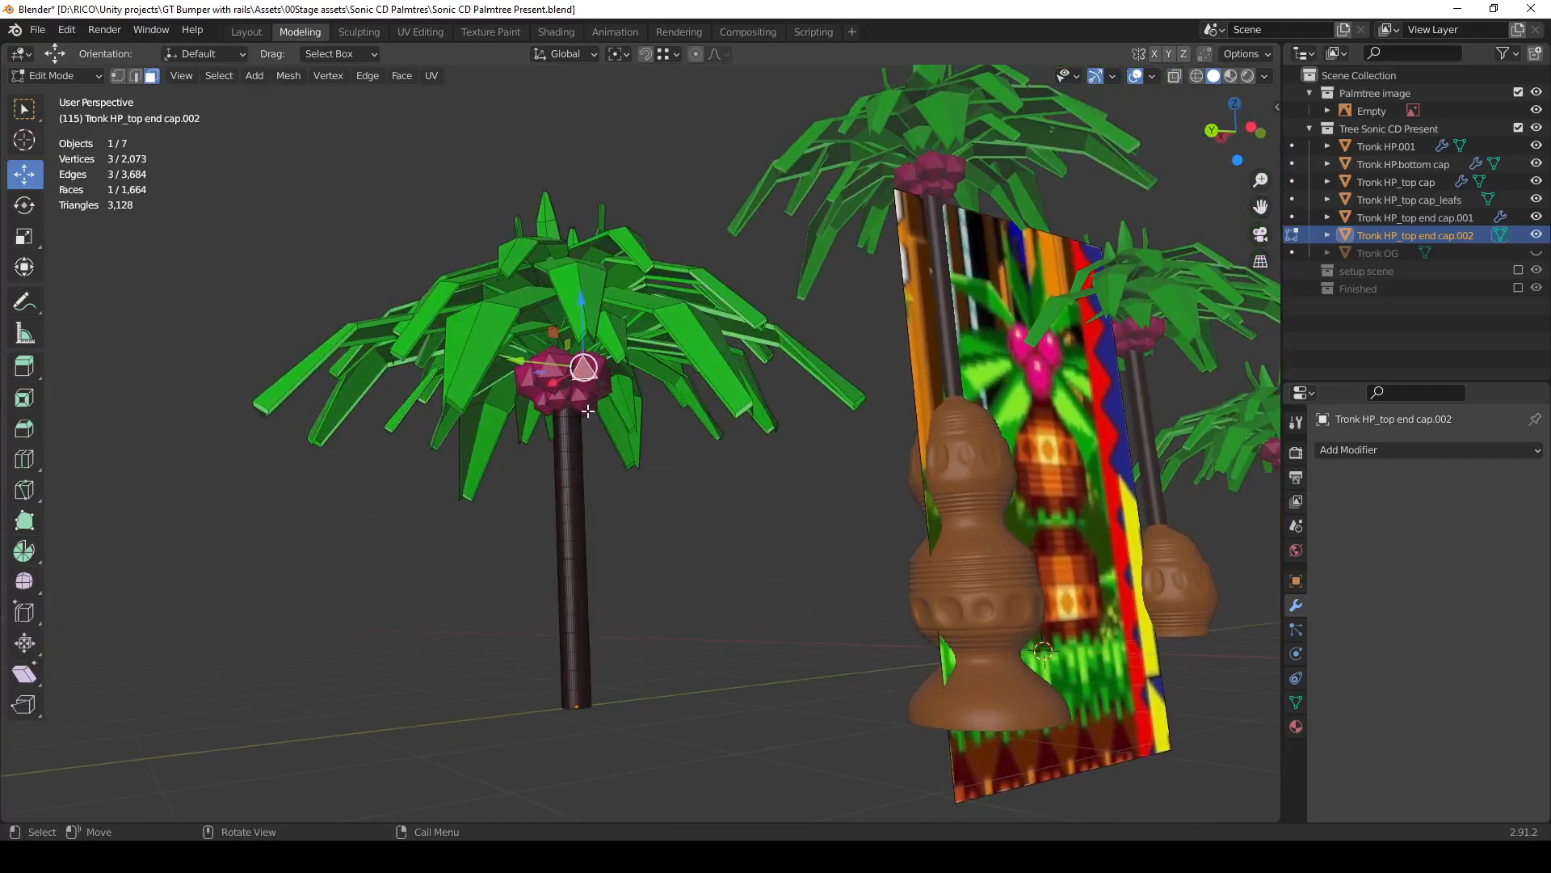
click(695, 54)
click(720, 54)
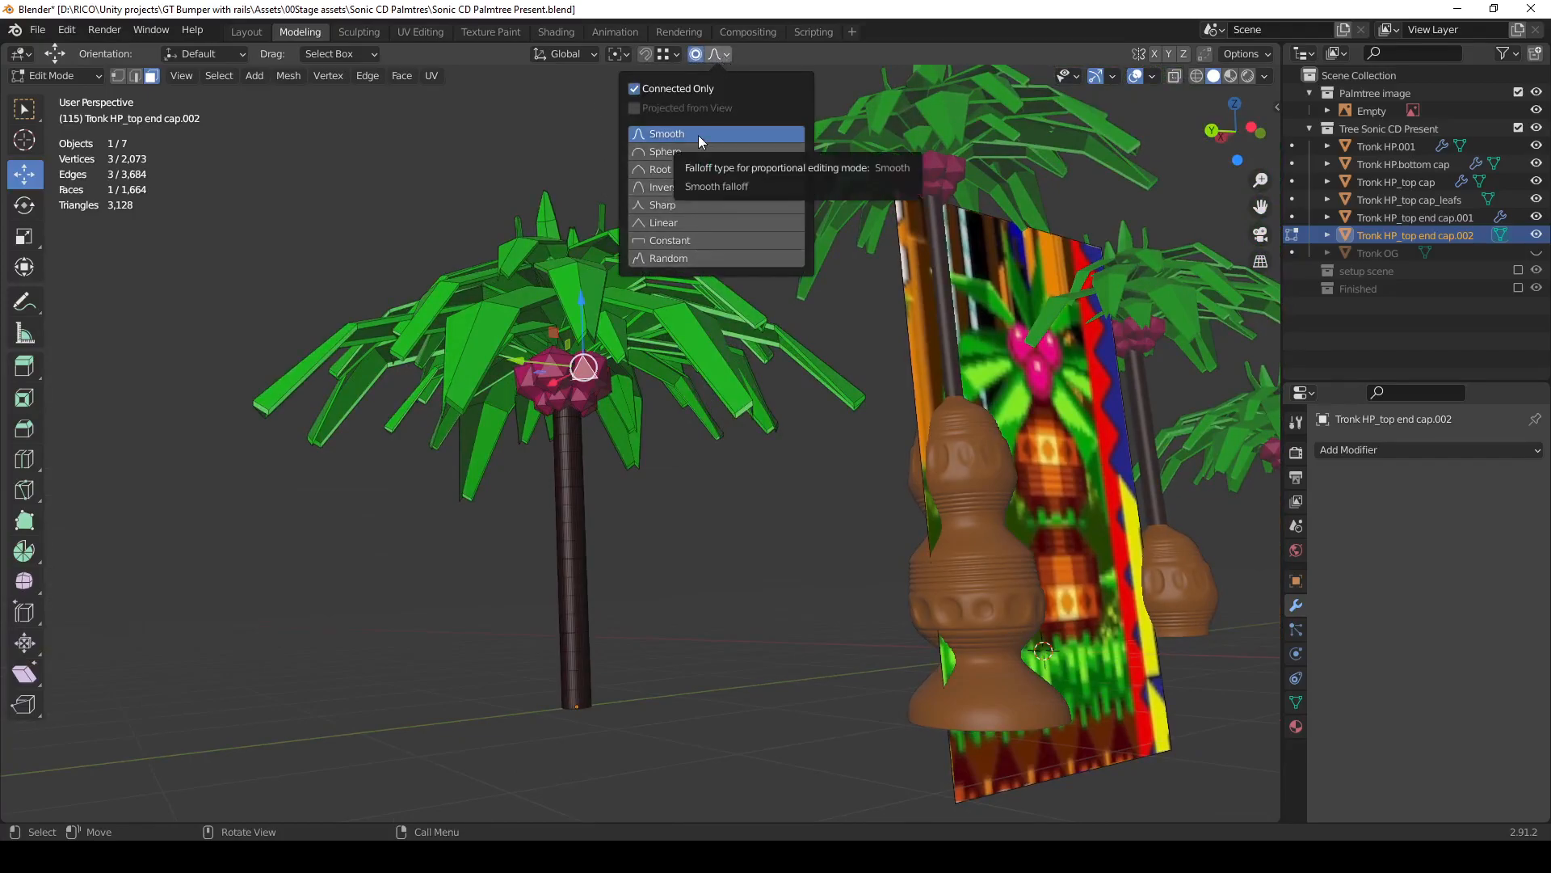
click(631, 89)
mouse_move(622, 338)
middle_down()
mouse_move(650, 346)
mouse_move(607, 349)
middle_up()
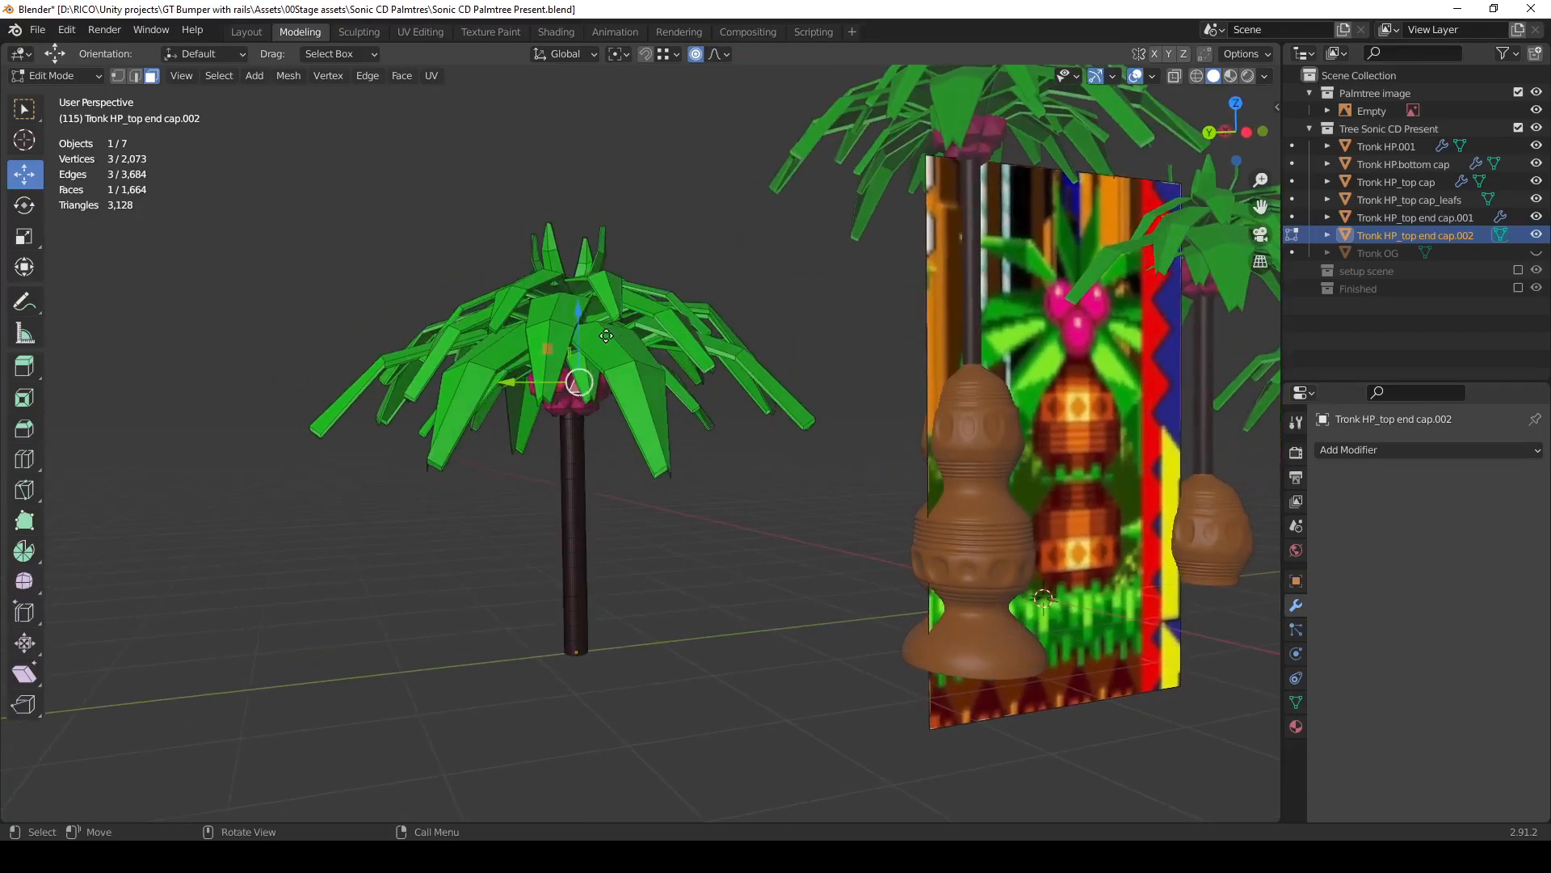
Bend the duplicated palm by moving the selected fruit face sideways with smooth falloff and a proportional size of about 1.95.
key(g)
scroll(587, 335, down, 7)
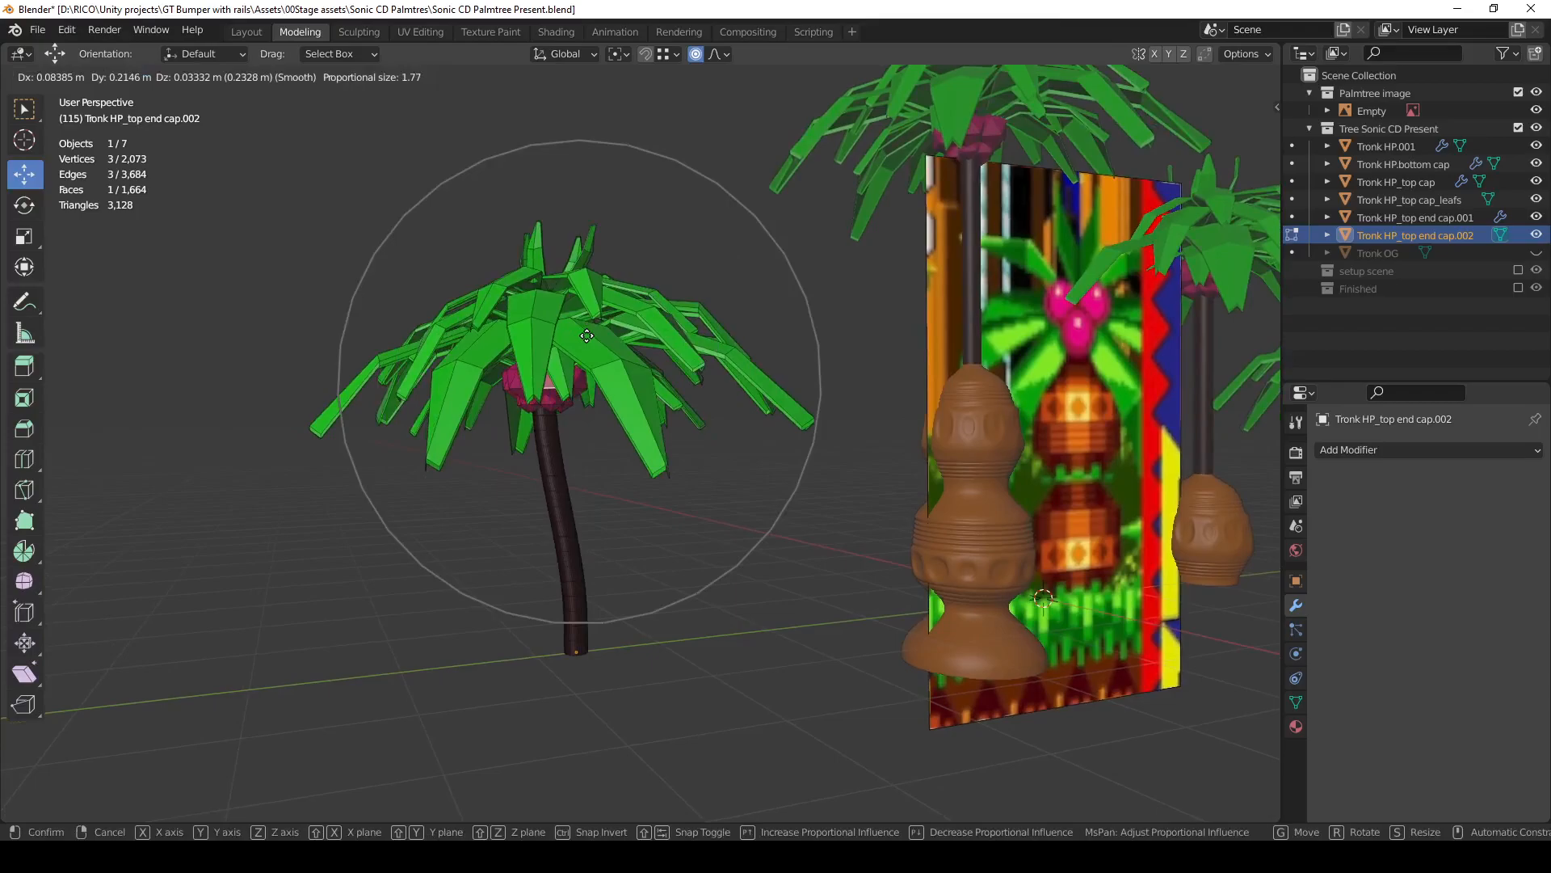
scroll(575, 344, up, 1)
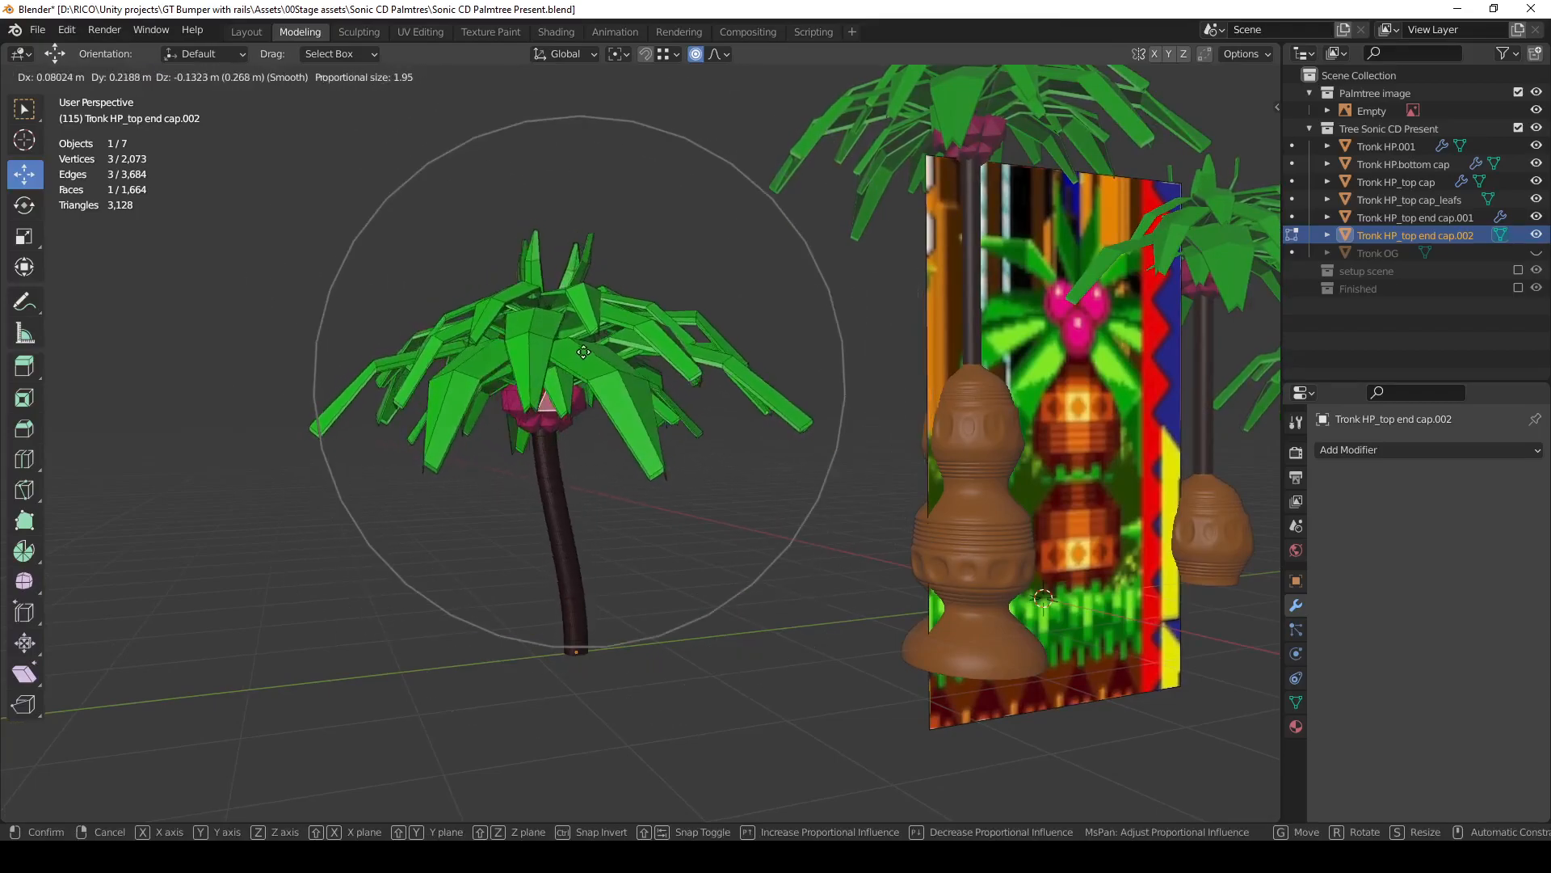
click(577, 356)
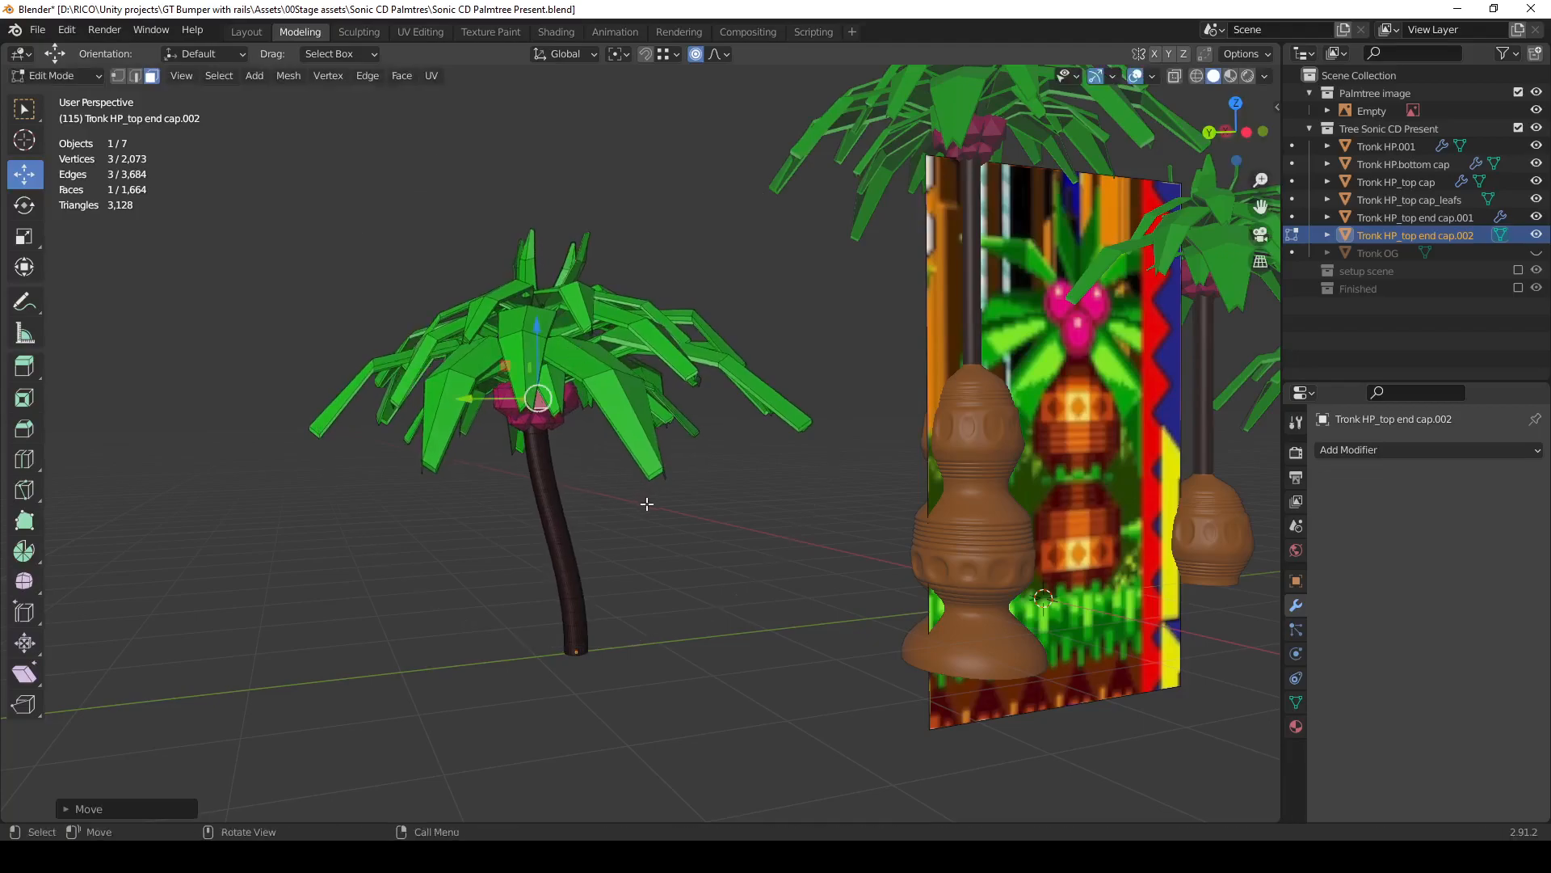
Return to Object Mode and delete the bent palm duplicate.
key(Tab)
mouse_move(673, 554)
middle_down()
mouse_move(735, 613)
mouse_move(734, 597)
mouse_move(659, 559)
middle_up()
click(680, 551)
click(516, 412)
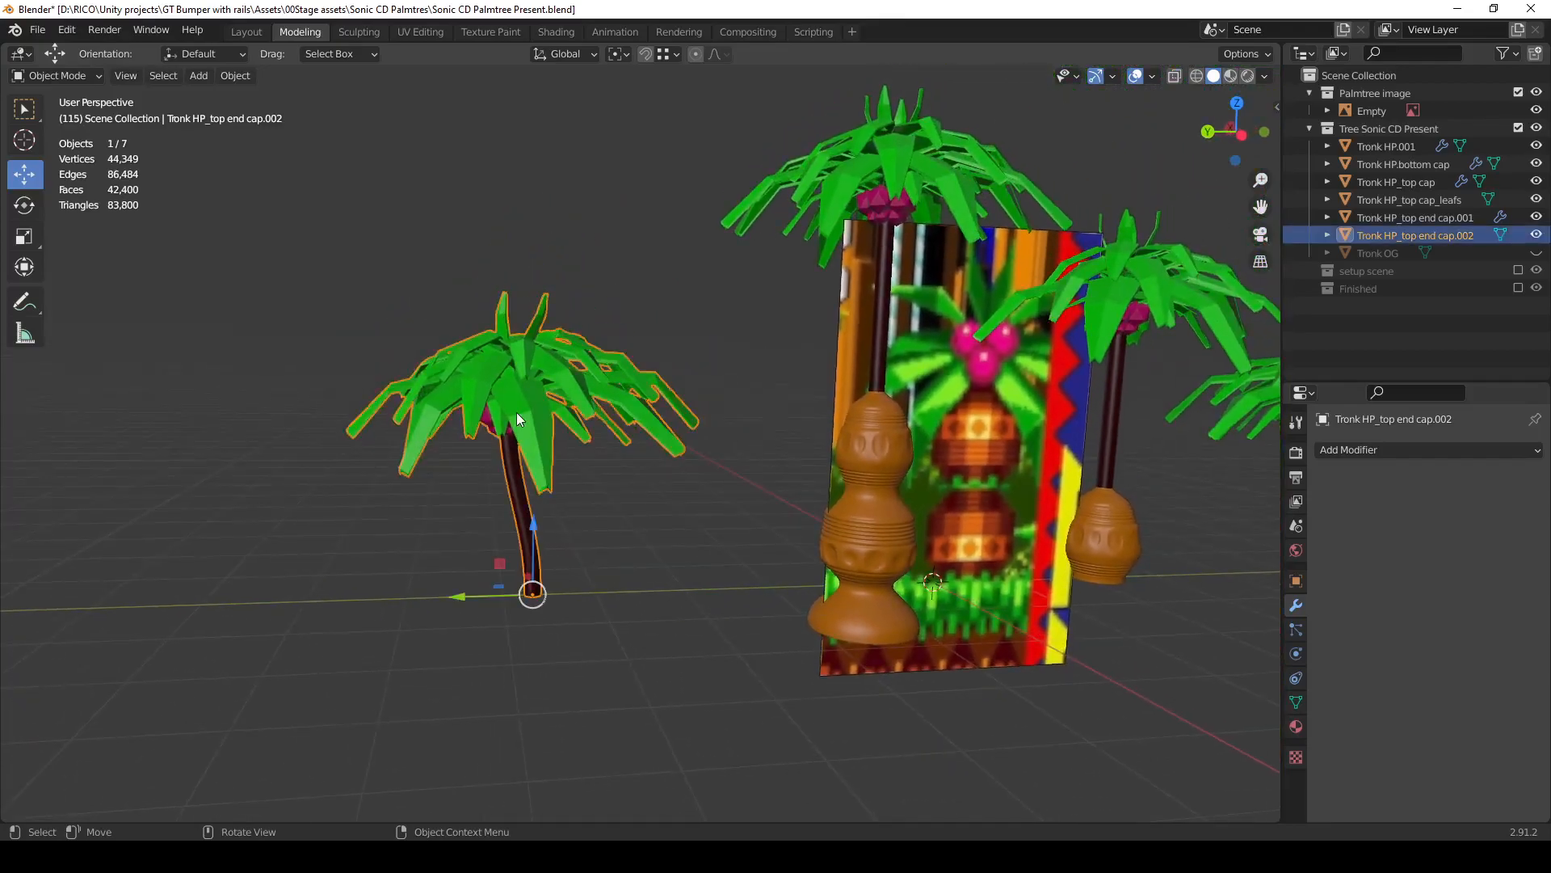
key(Delete)
Select the original Tronk HP_top end cap.001 palm and set its Array count to 2.
middle_drag(840, 485, 879, 521)
scroll(858, 521, up, 3)
click(918, 378)
scroll(908, 424, down, 1)
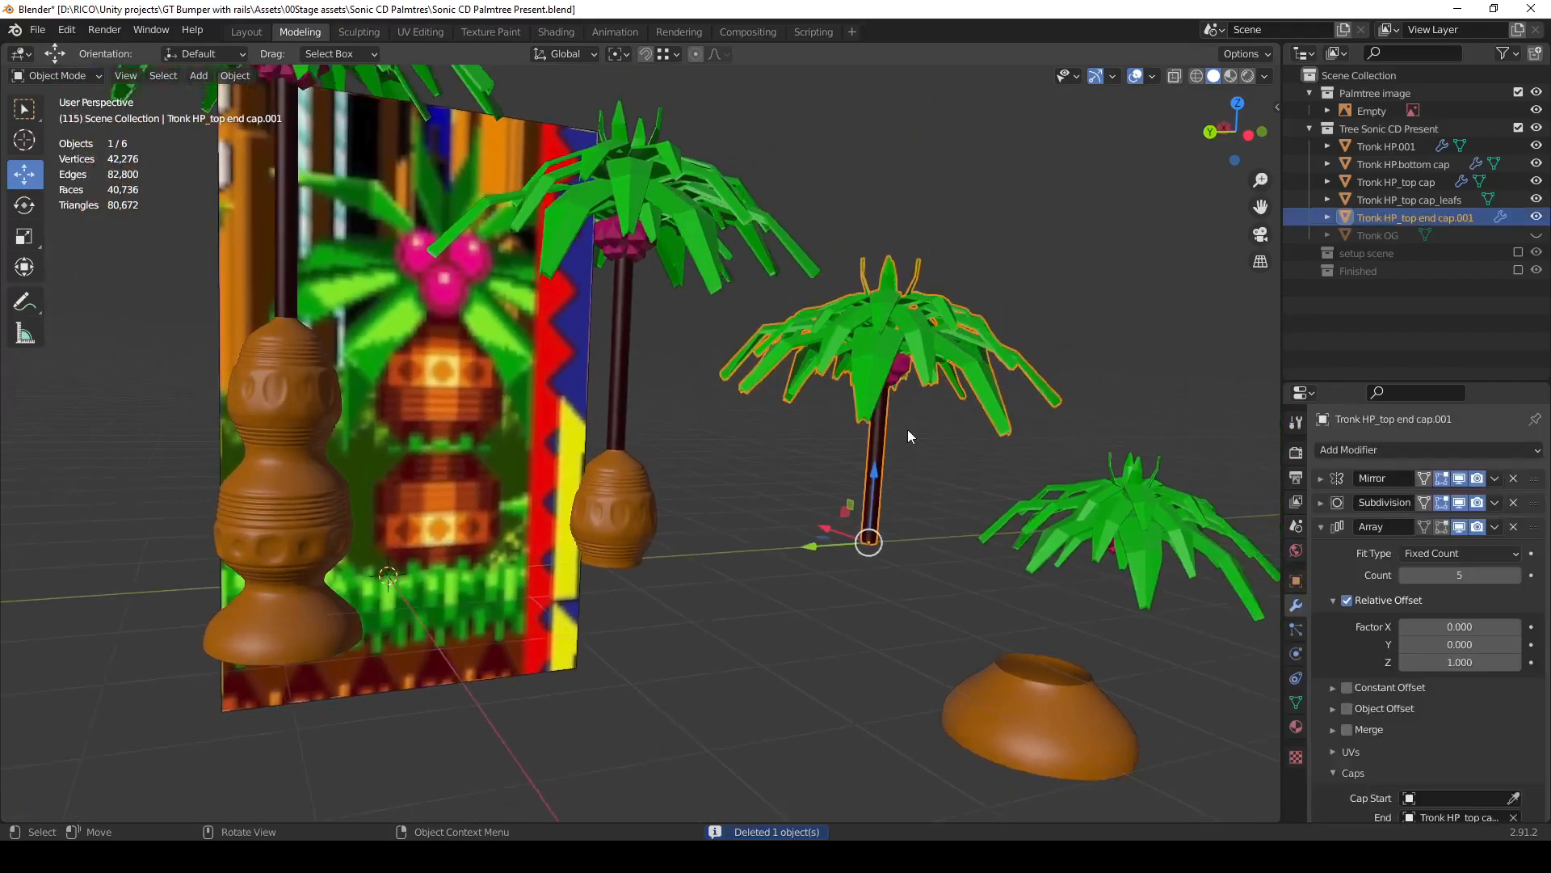
middle_drag(906, 424, 938, 429)
click(1406, 575)
click(1406, 574)
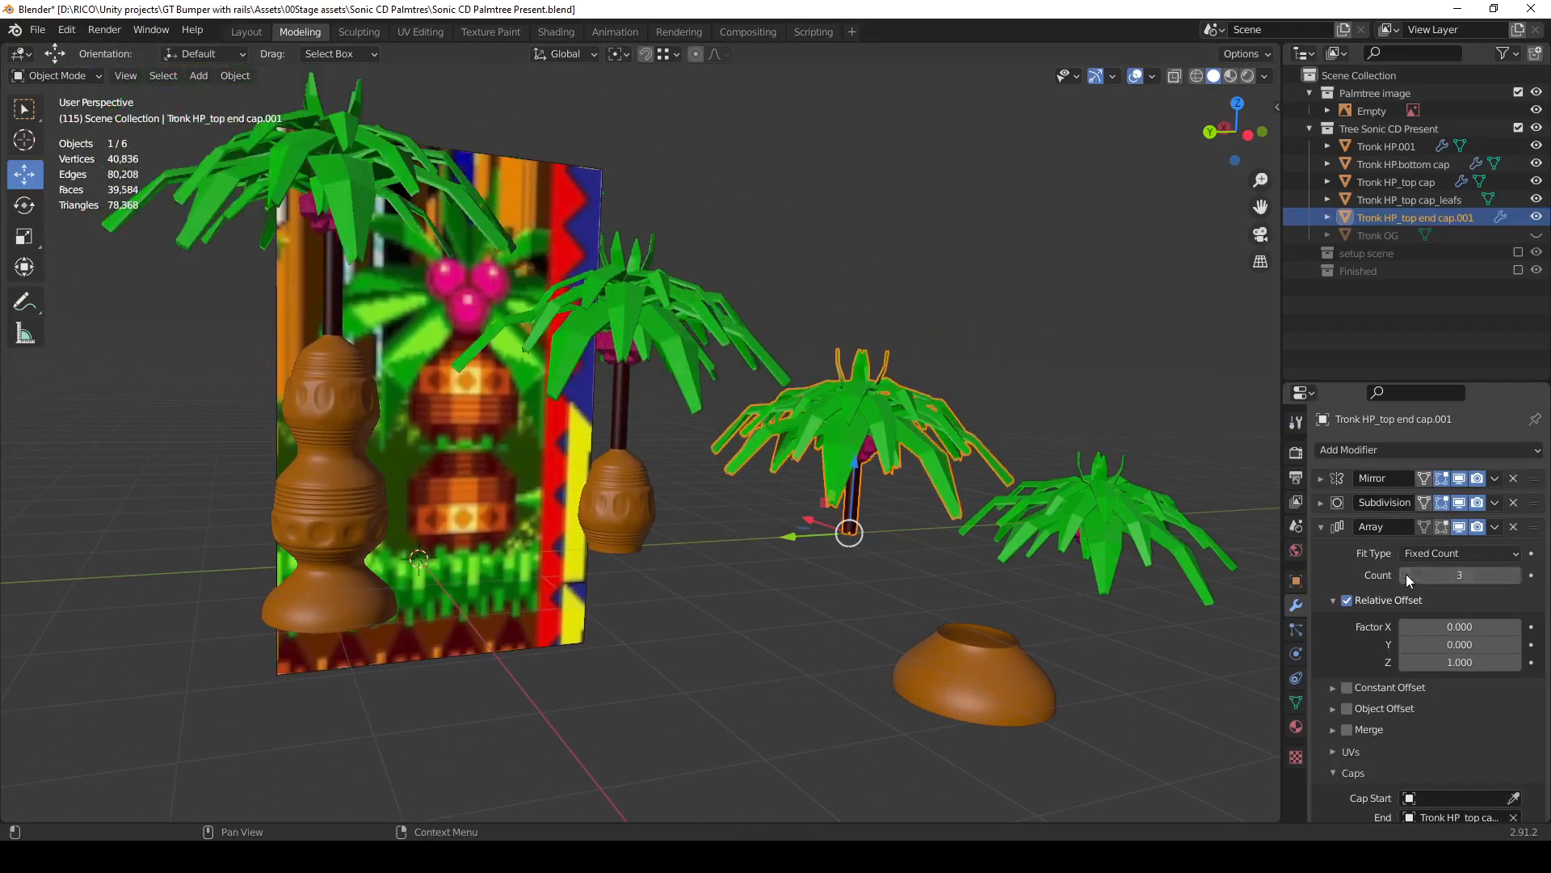
click(1406, 575)
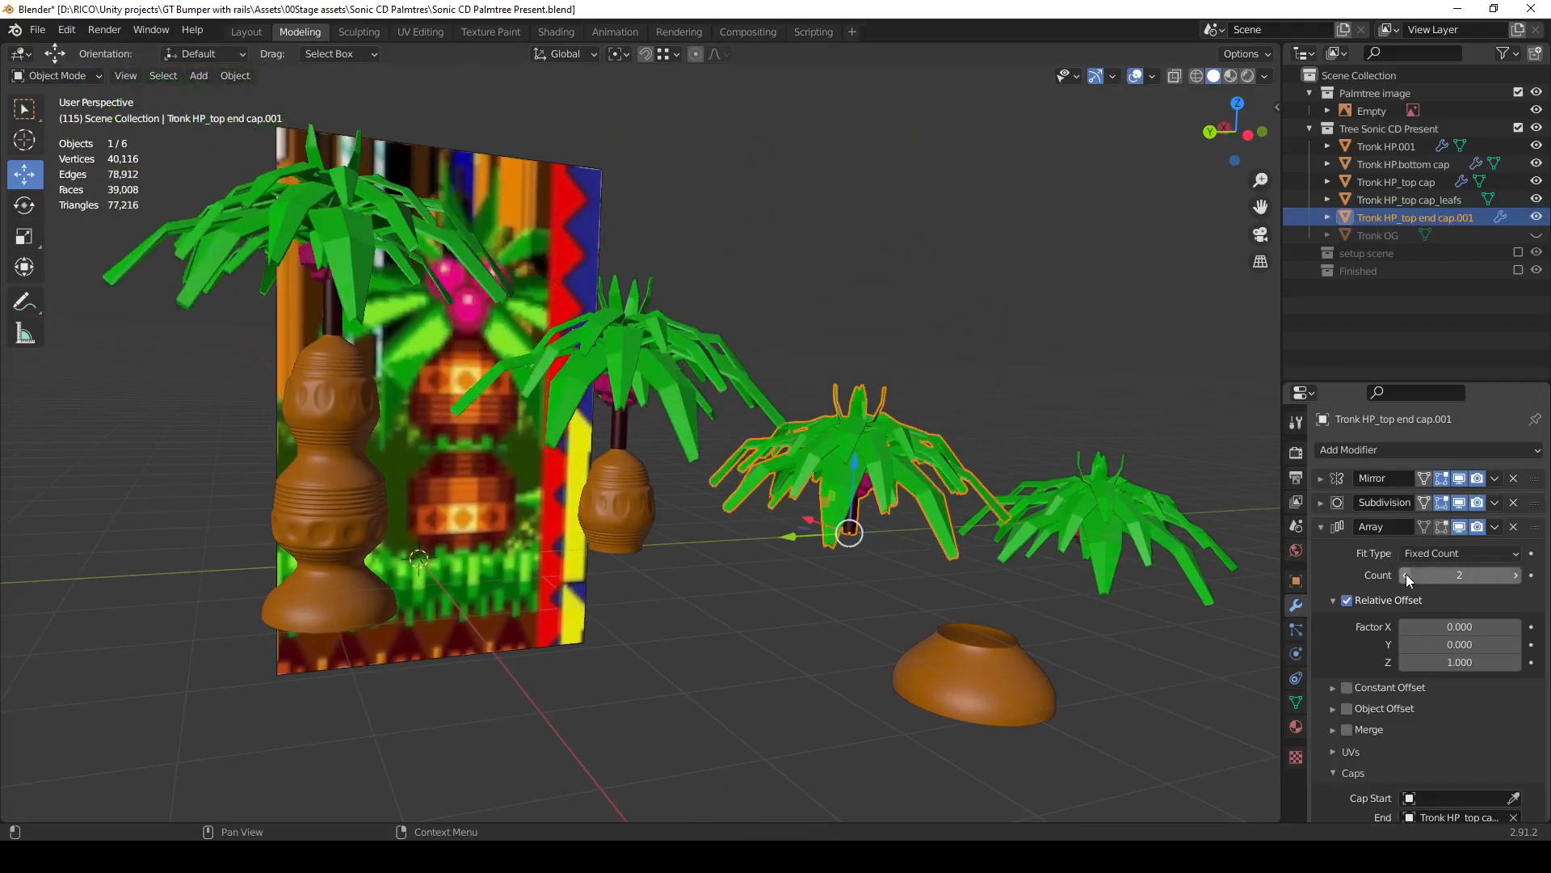
Select Tronk HP_top cap and assign Tronk HP.bottom cap as the start cap of its Array modifier.
middle_drag(618, 454, 667, 498)
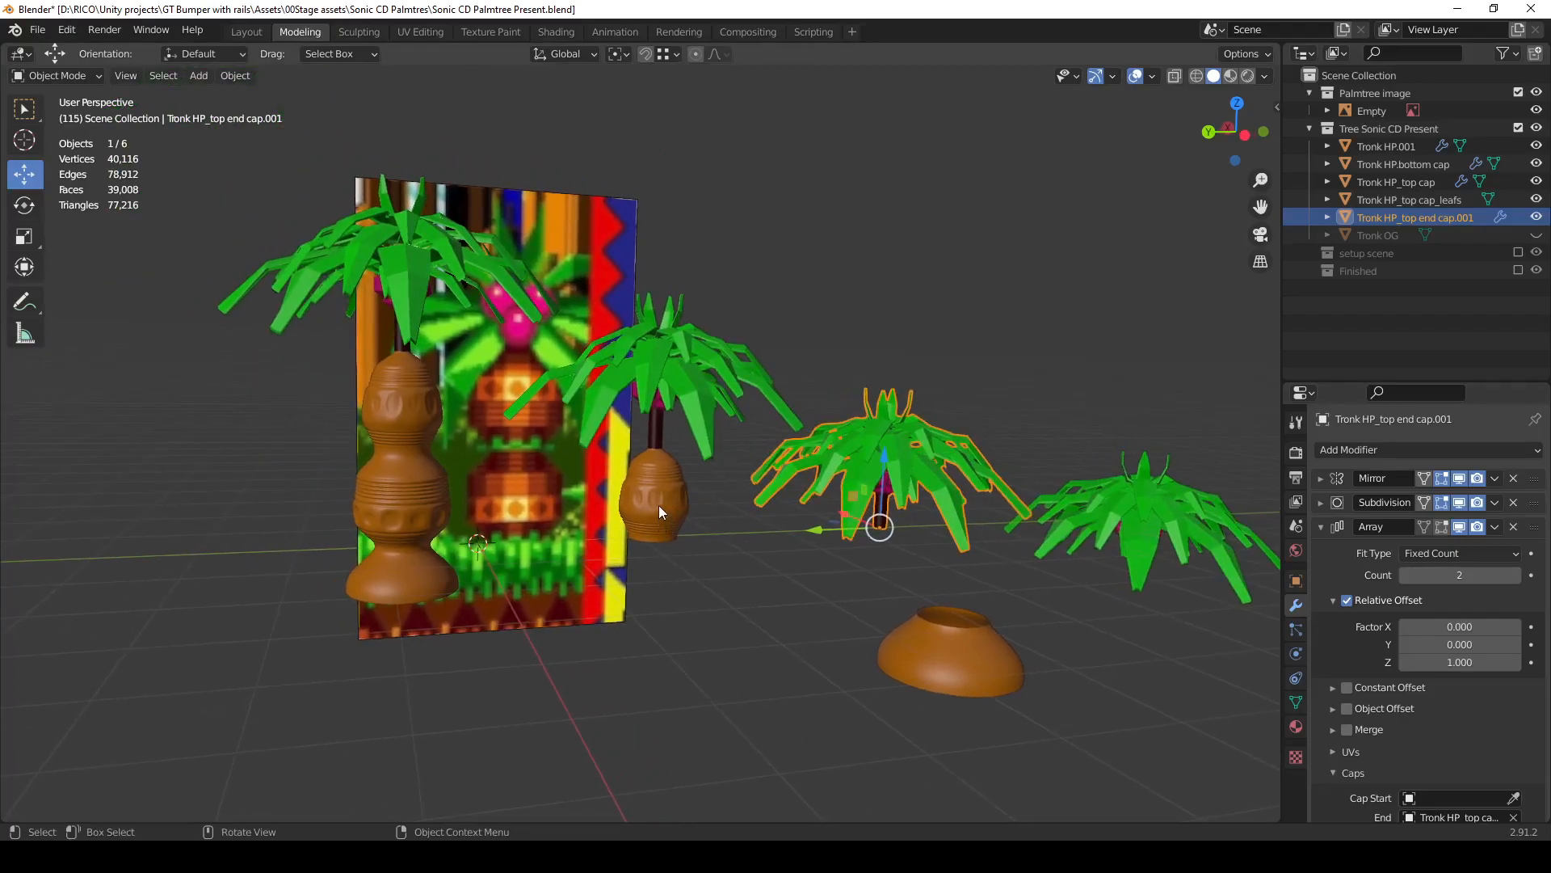
click(658, 506)
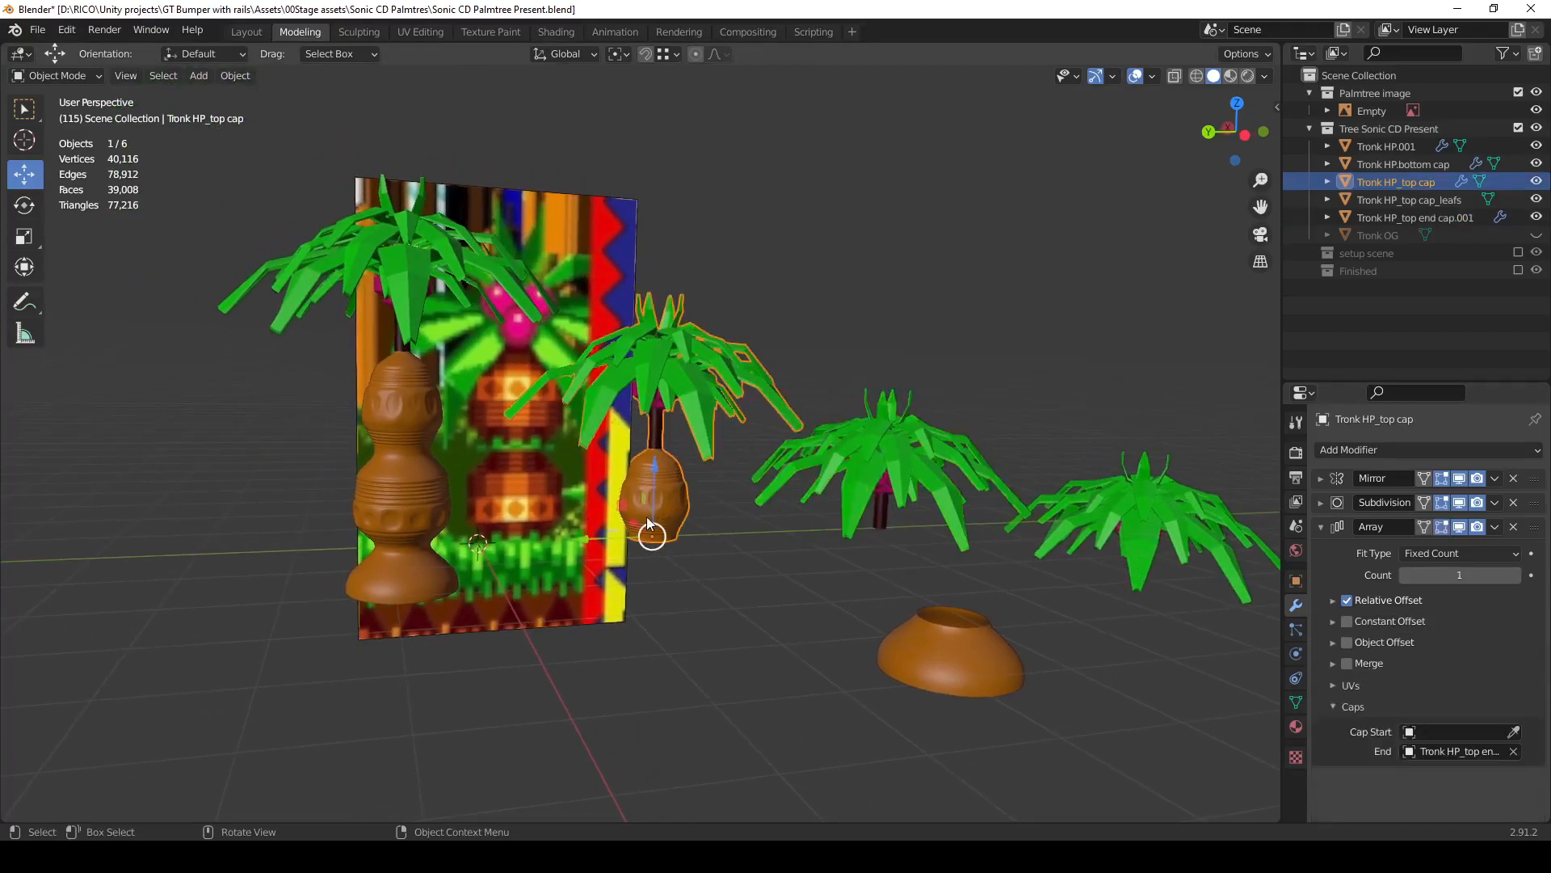
click(1513, 732)
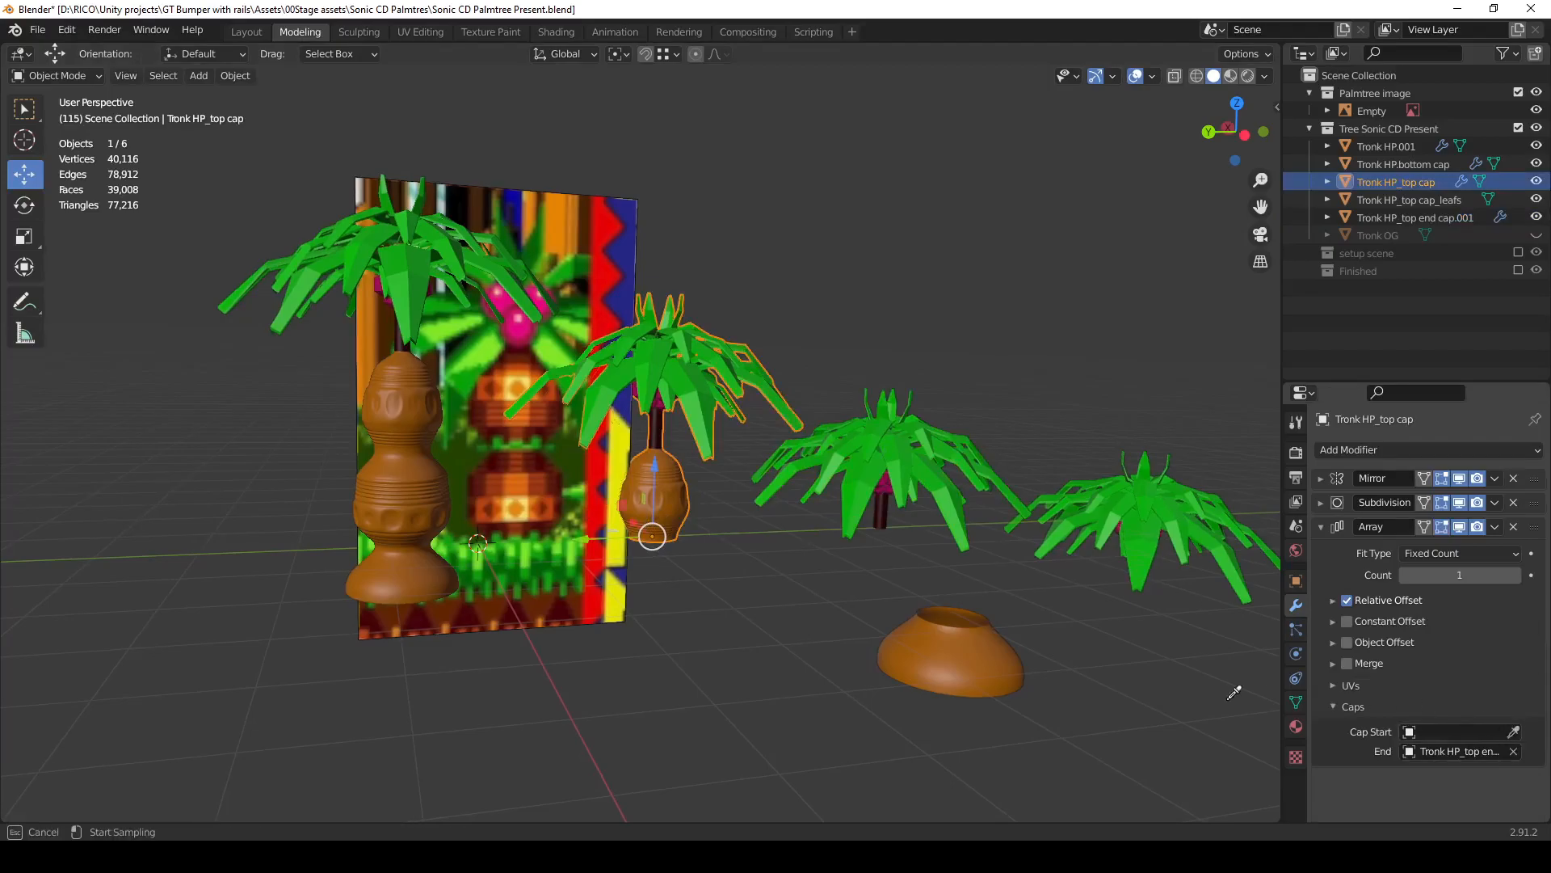
click(1010, 652)
Hide the palm tree reference image behind the stacked trunks.
middle_drag(551, 543, 495, 494)
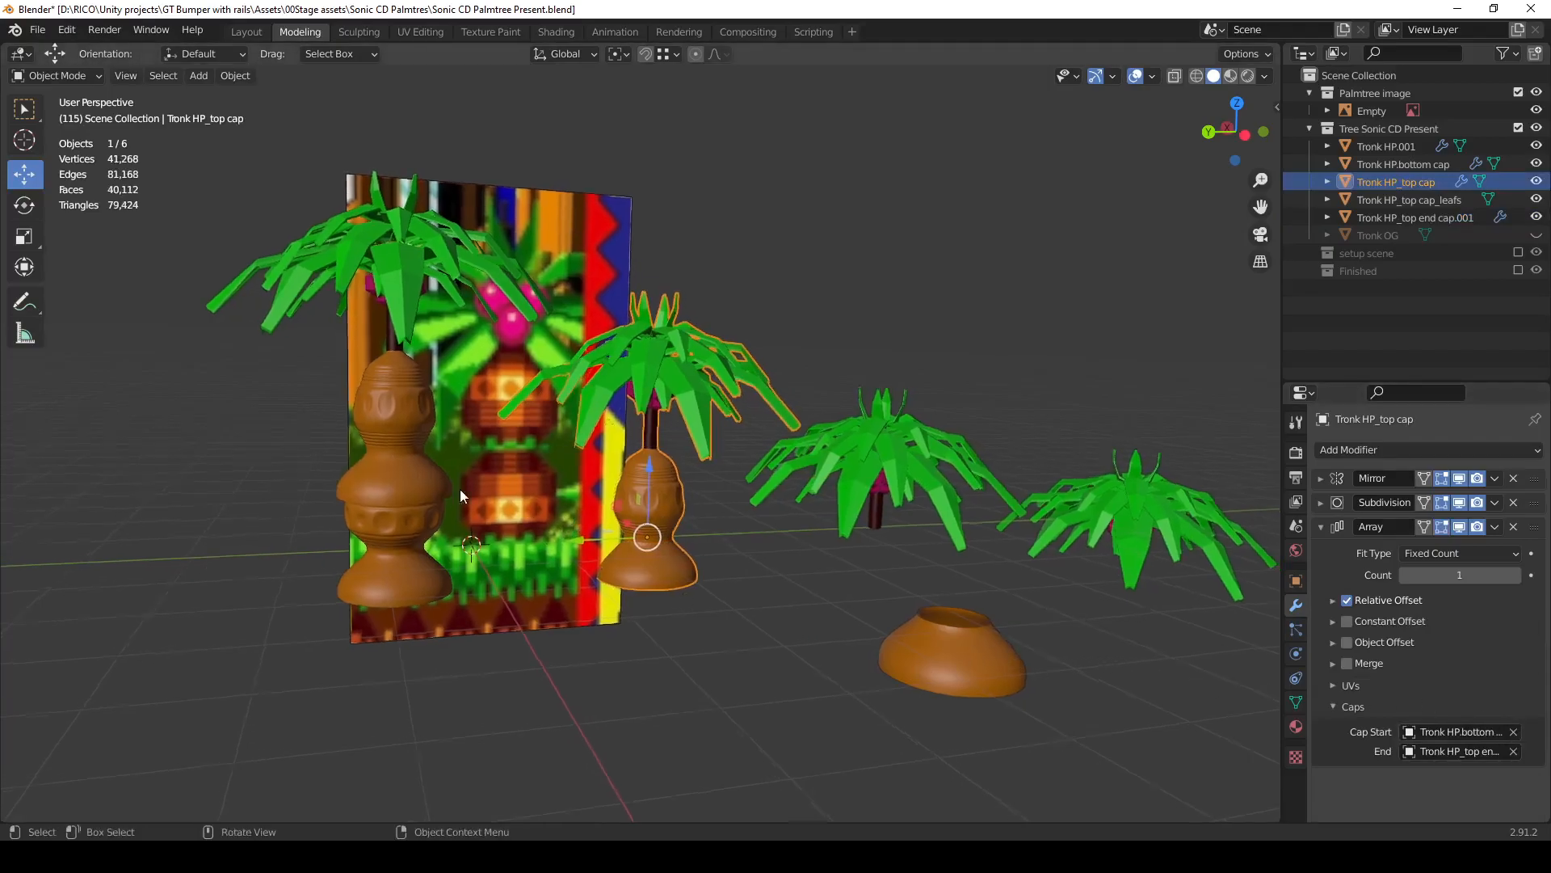
scroll(402, 449, up, 1)
scroll(388, 492, up, 2)
middle_drag(381, 518, 364, 485)
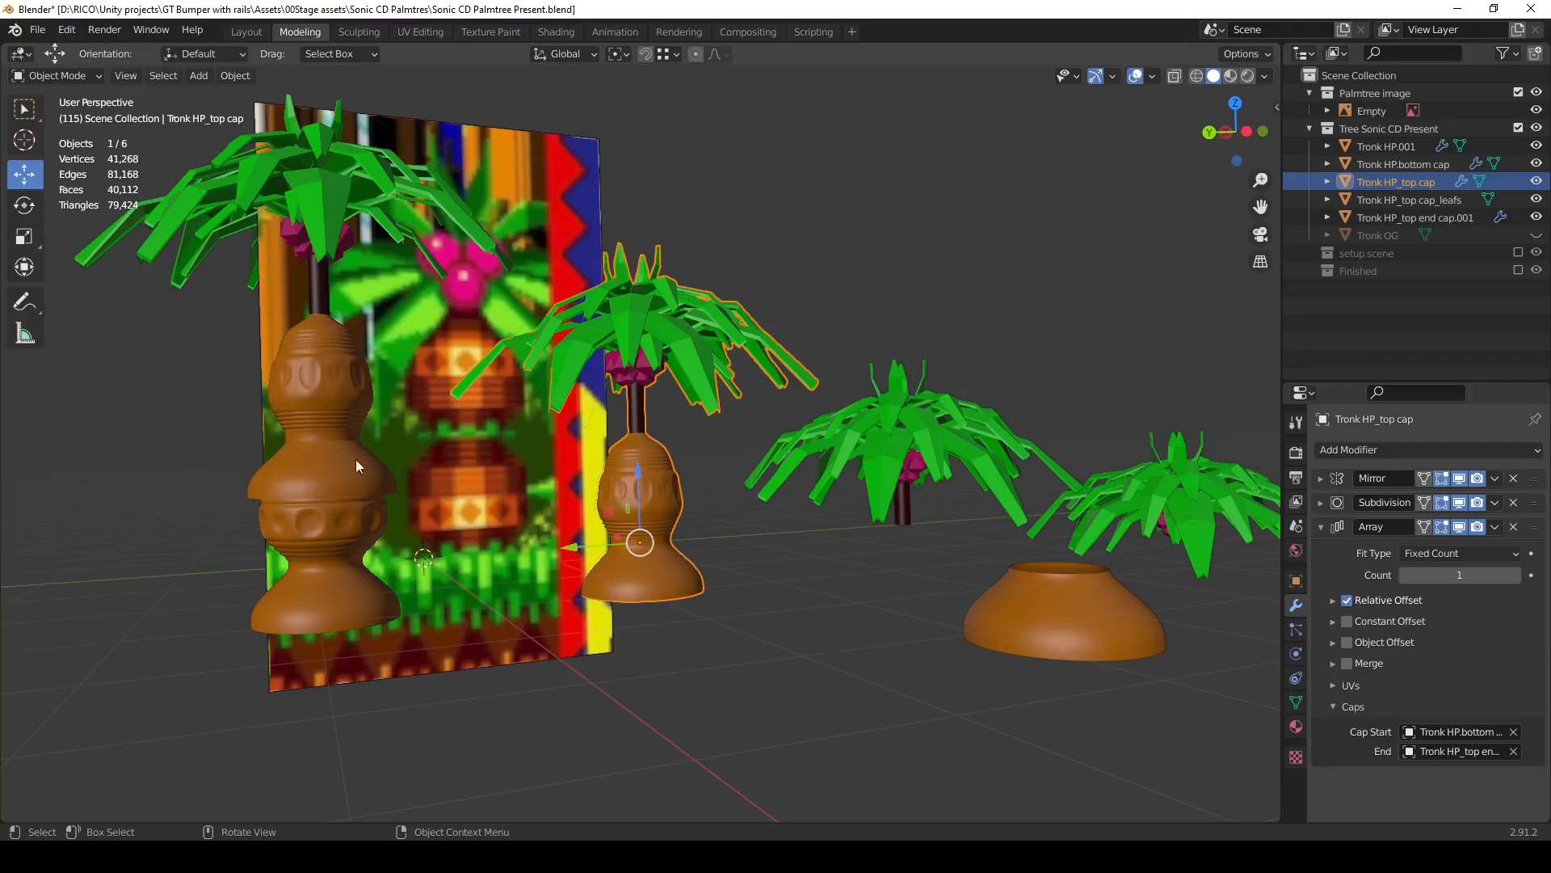
scroll(341, 491, up, 1)
shift+middle_drag(679, 649, 658, 566)
middle_drag(622, 368, 597, 400)
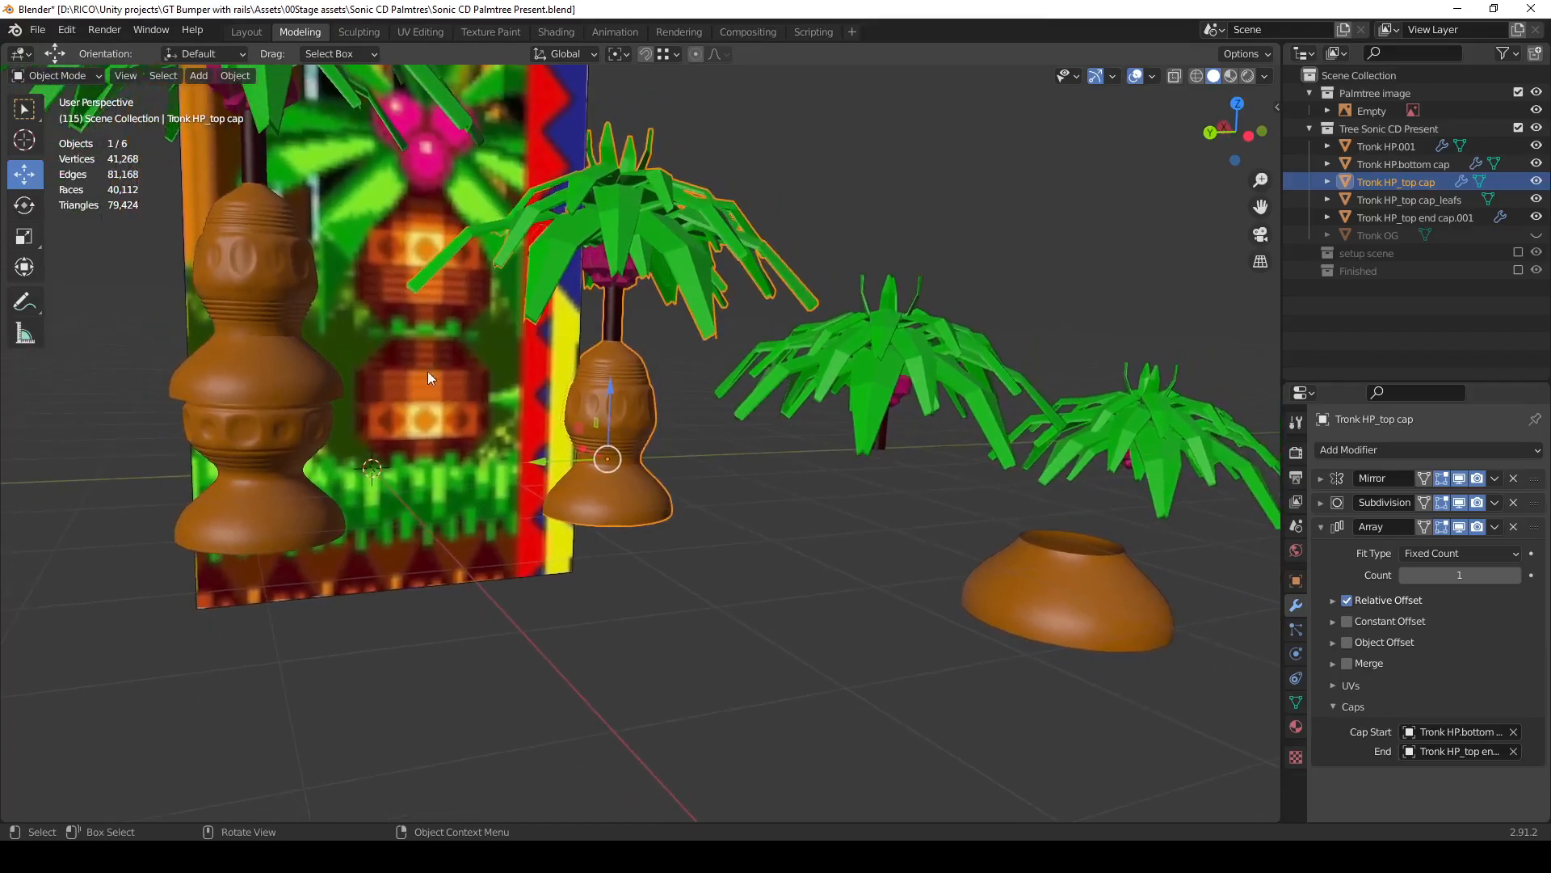
click(419, 373)
key(h)
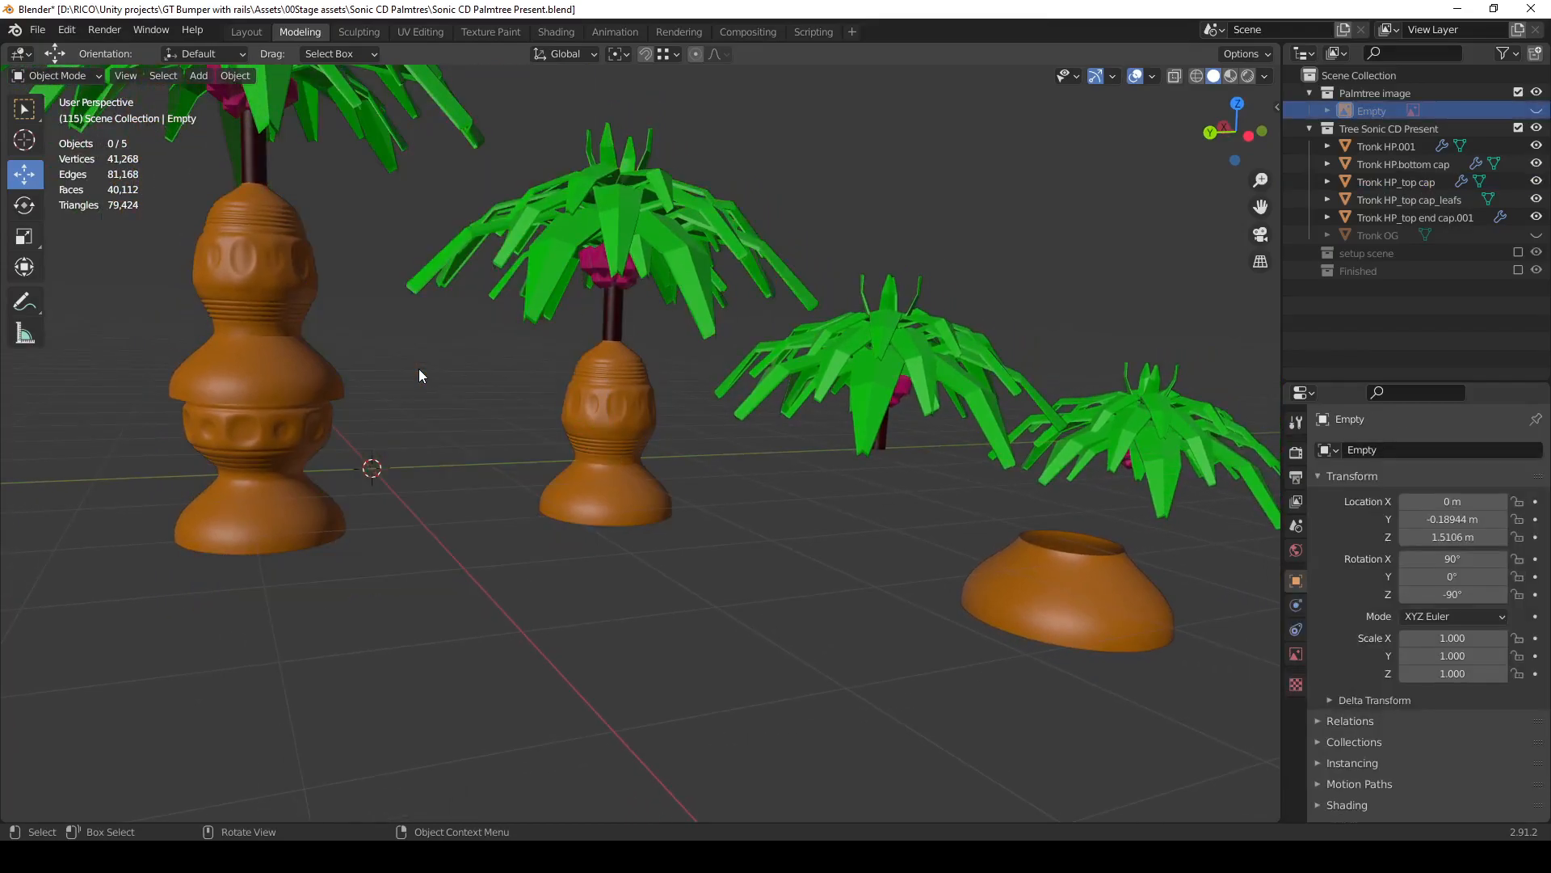
Select Tronk HP_top end cap.001 and increase its Array count to 4.
click(624, 404)
middle_drag(624, 404, 699, 409)
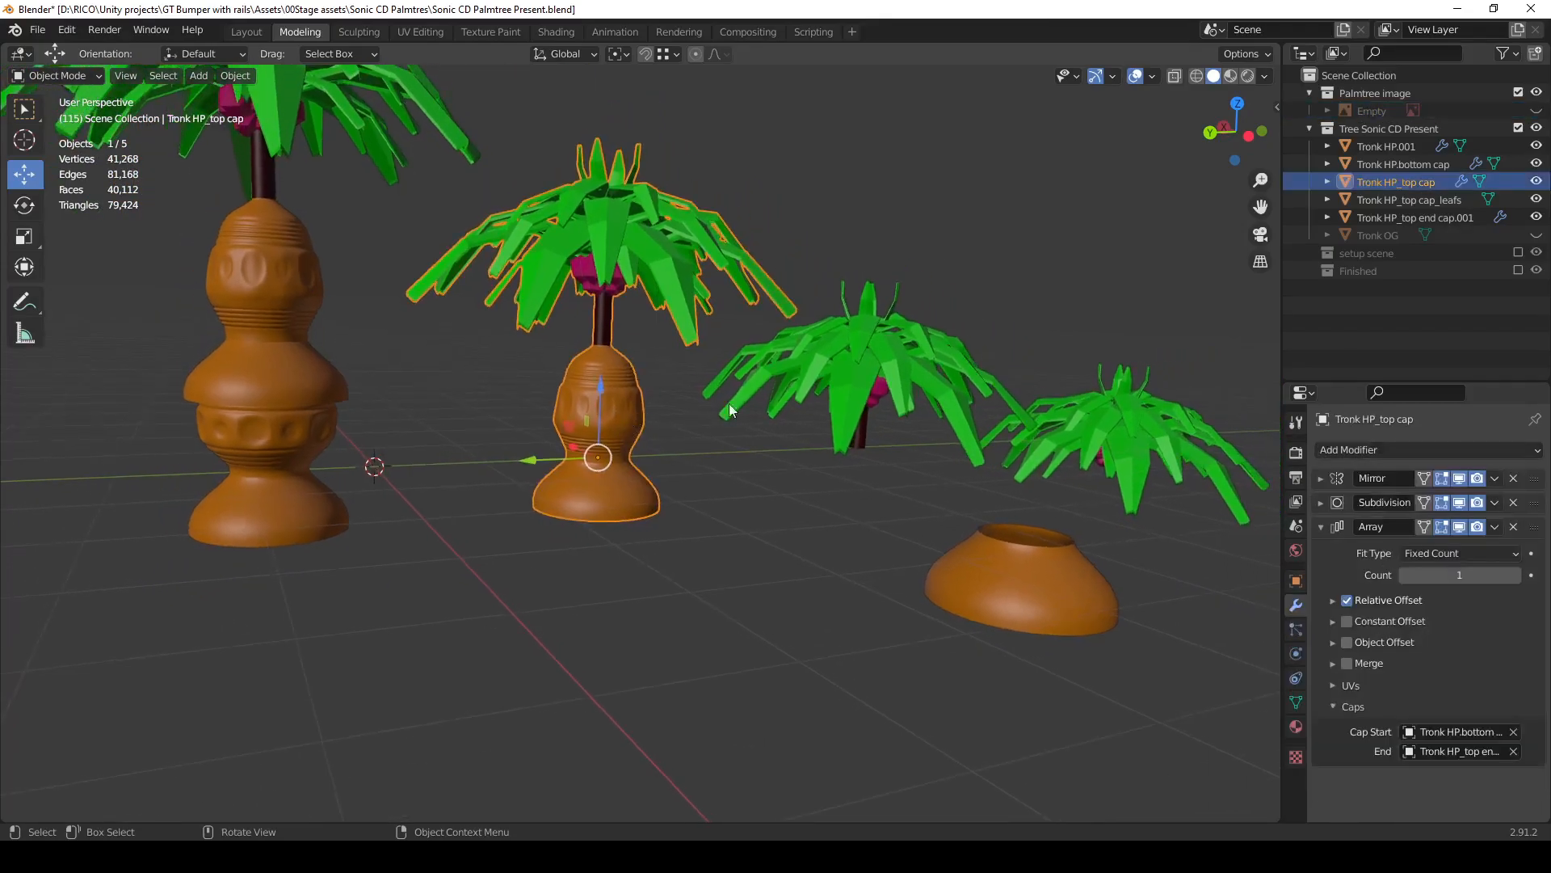
click(874, 404)
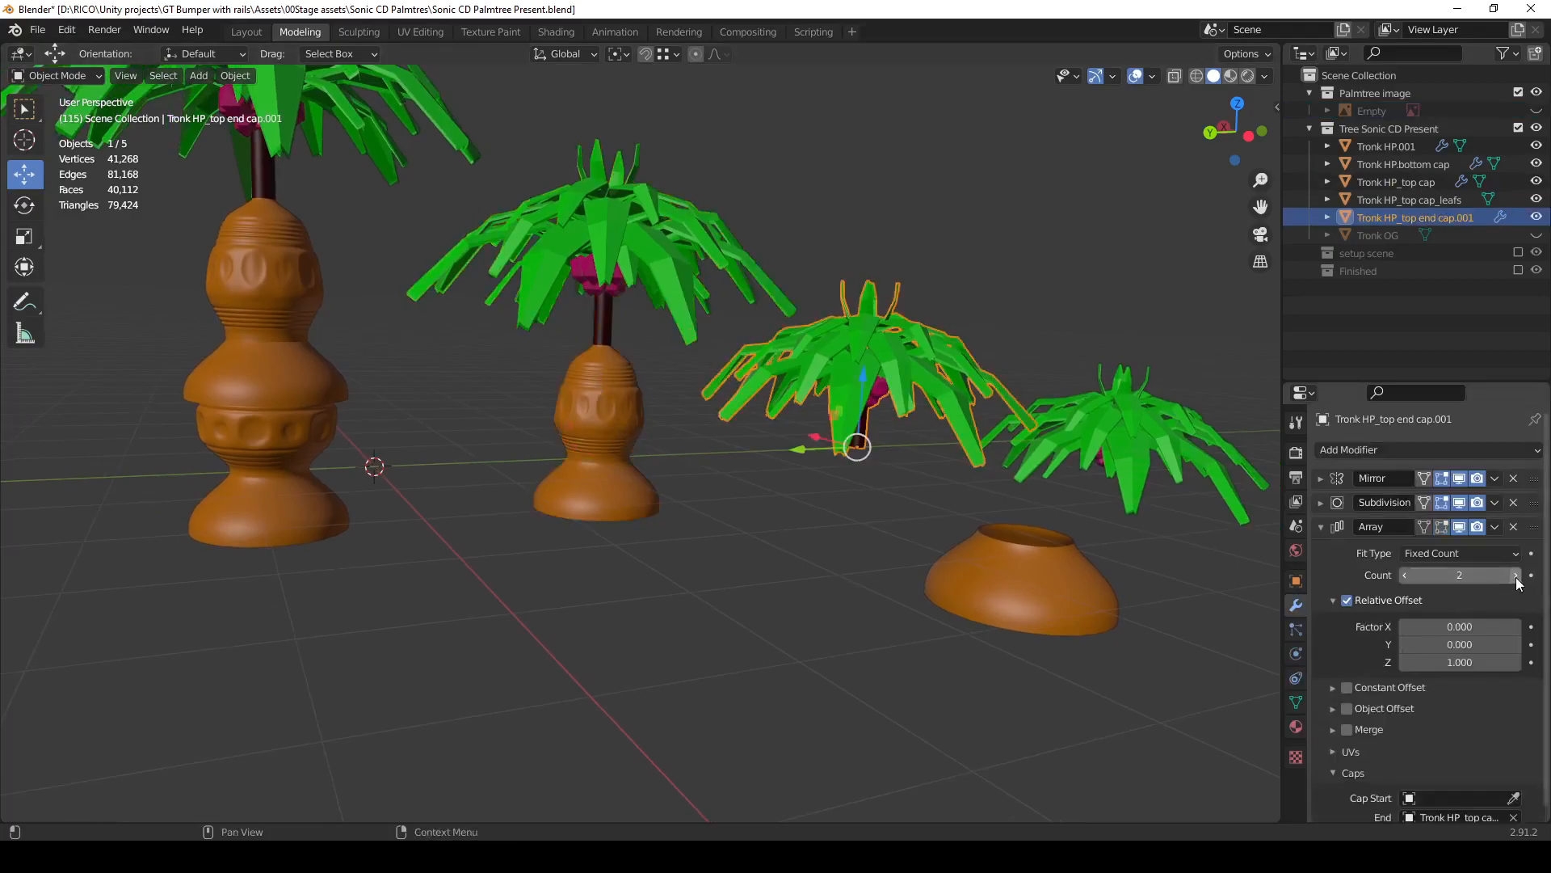
click(1517, 576)
click(1517, 575)
Select Tronk HP_top cap and clear the start cap of its Array modifier.
click(807, 510)
click(599, 414)
shift+middle_drag(602, 412, 620, 491)
scroll(617, 486, down, 1)
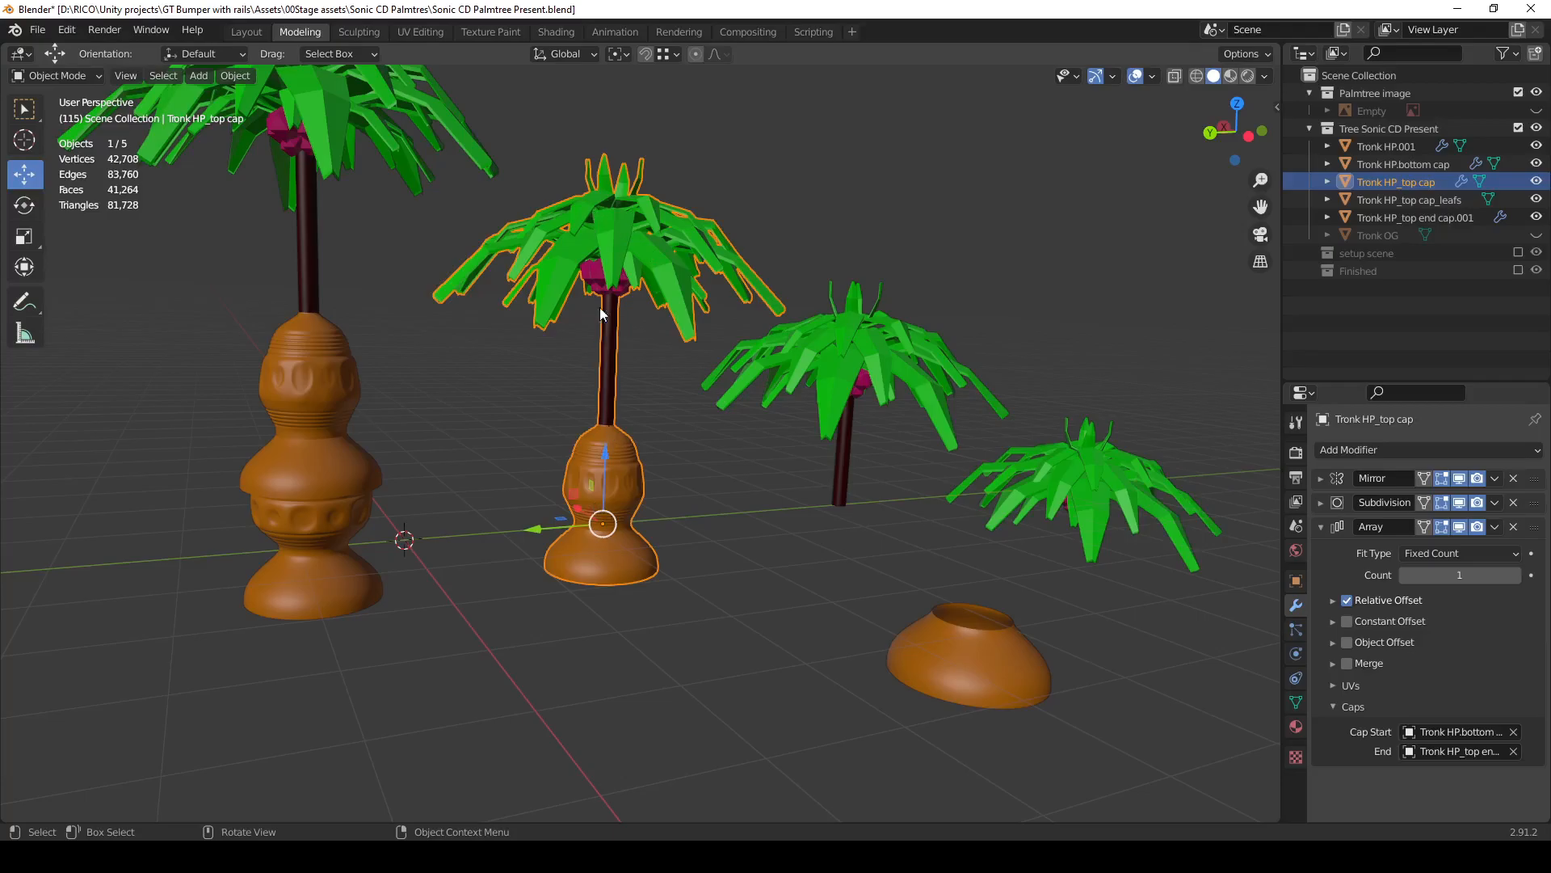
scroll(609, 549, down, 2)
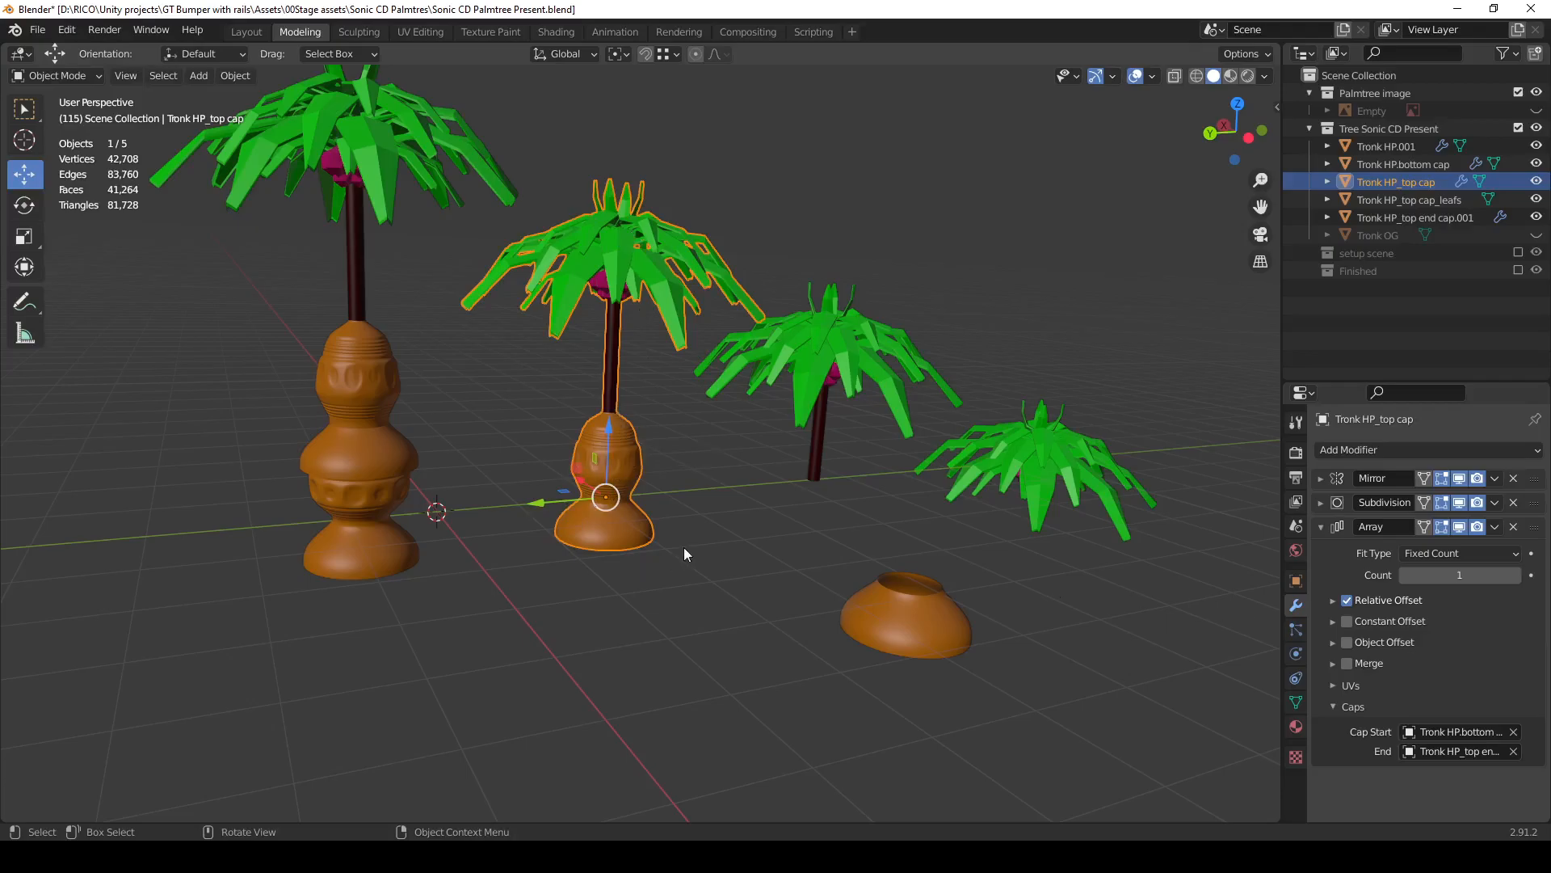
click(1514, 732)
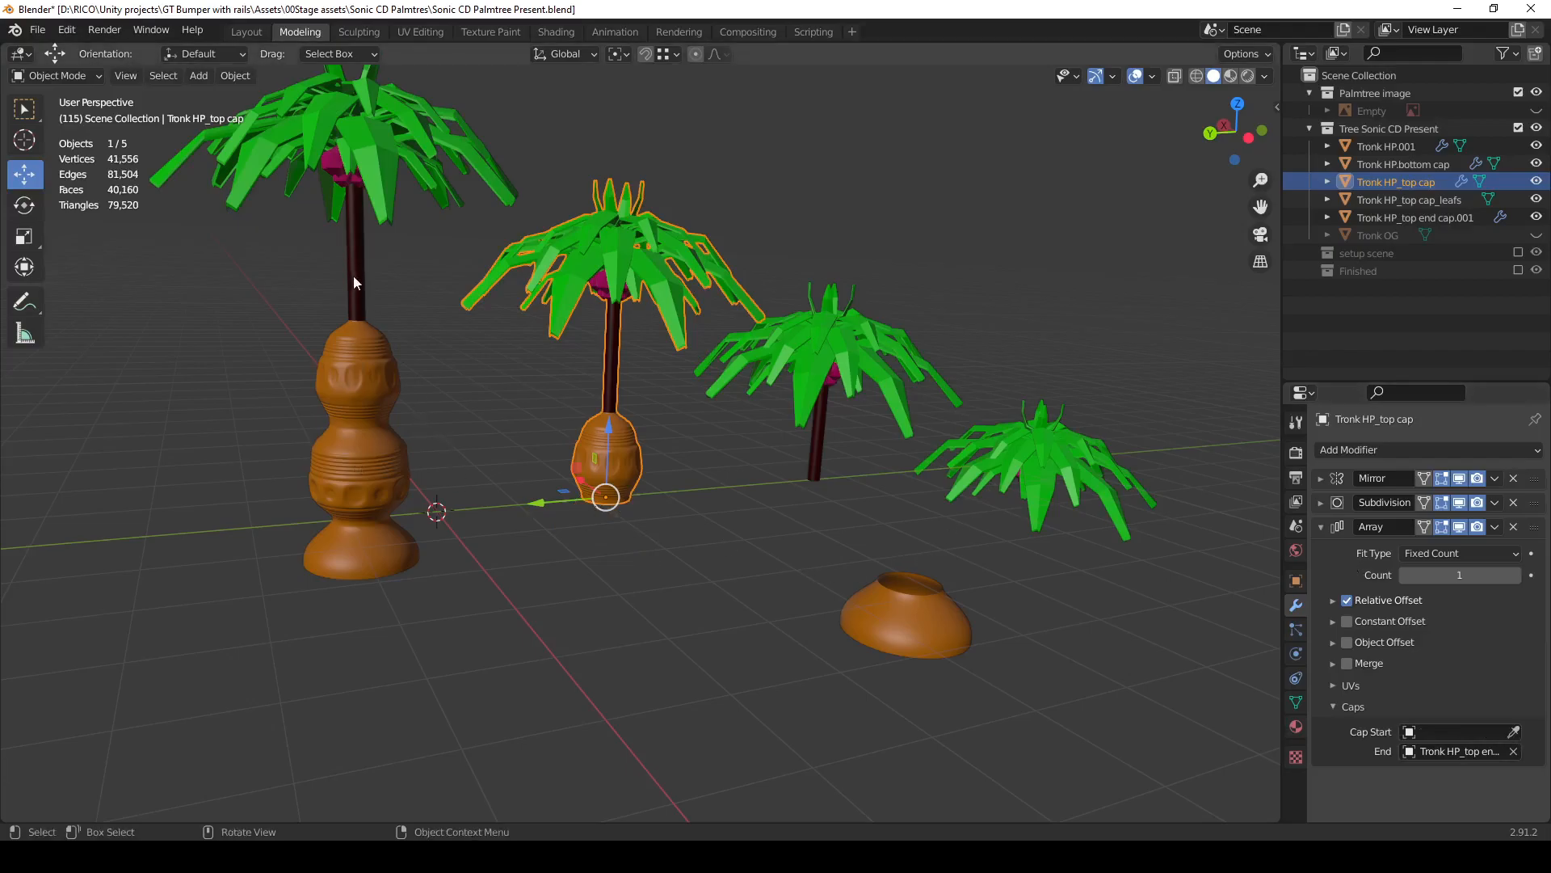
Select the Tronk HP_top end cap.001 palm and lower its Array count to 2.
click(844, 385)
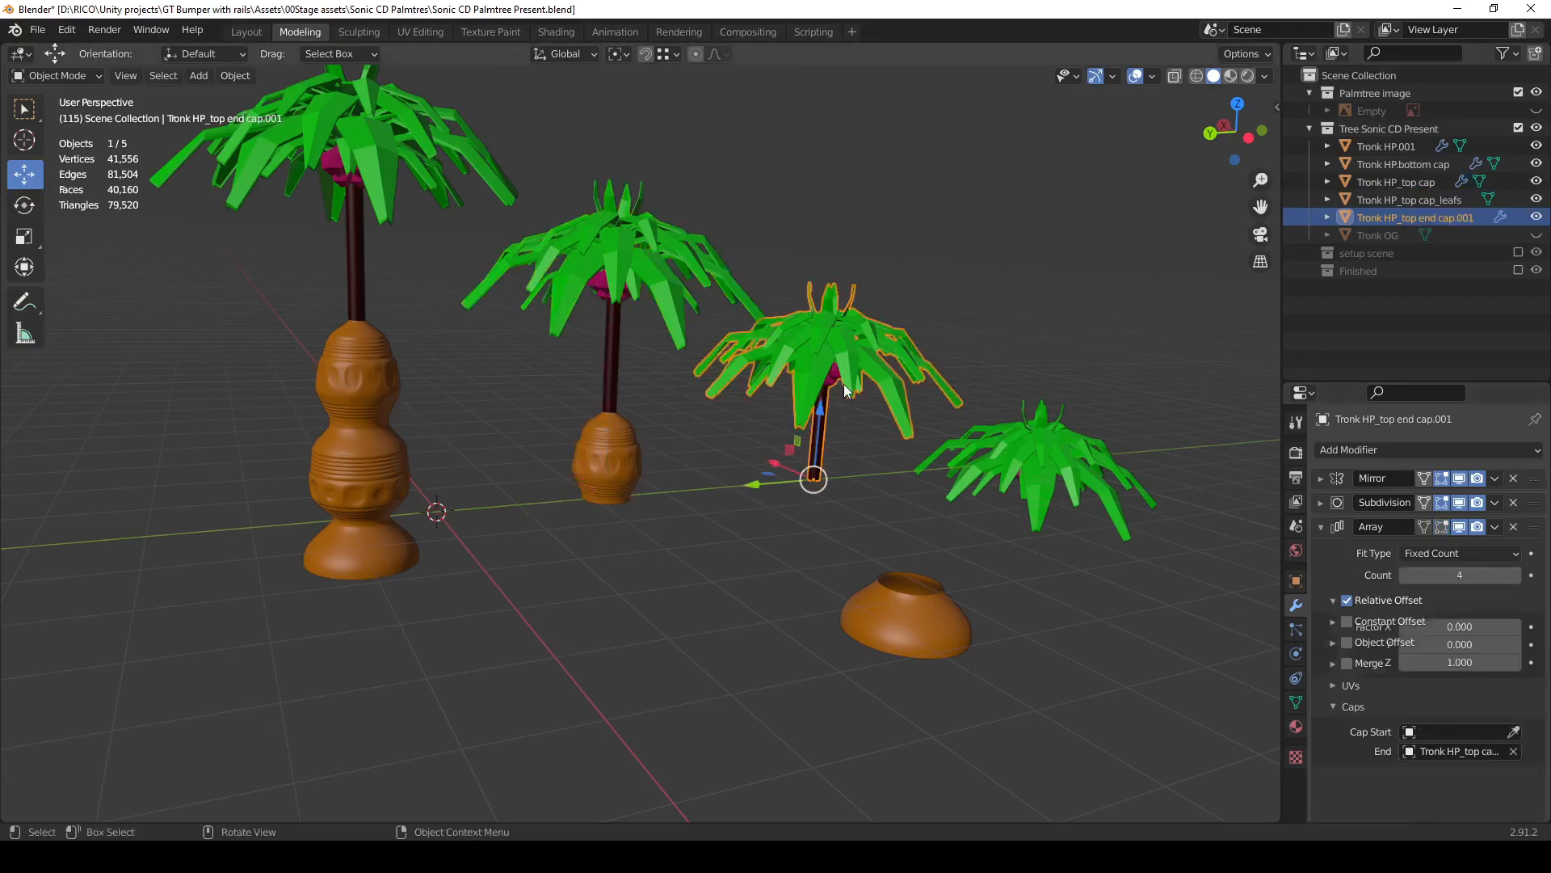
click(1406, 575)
click(1404, 574)
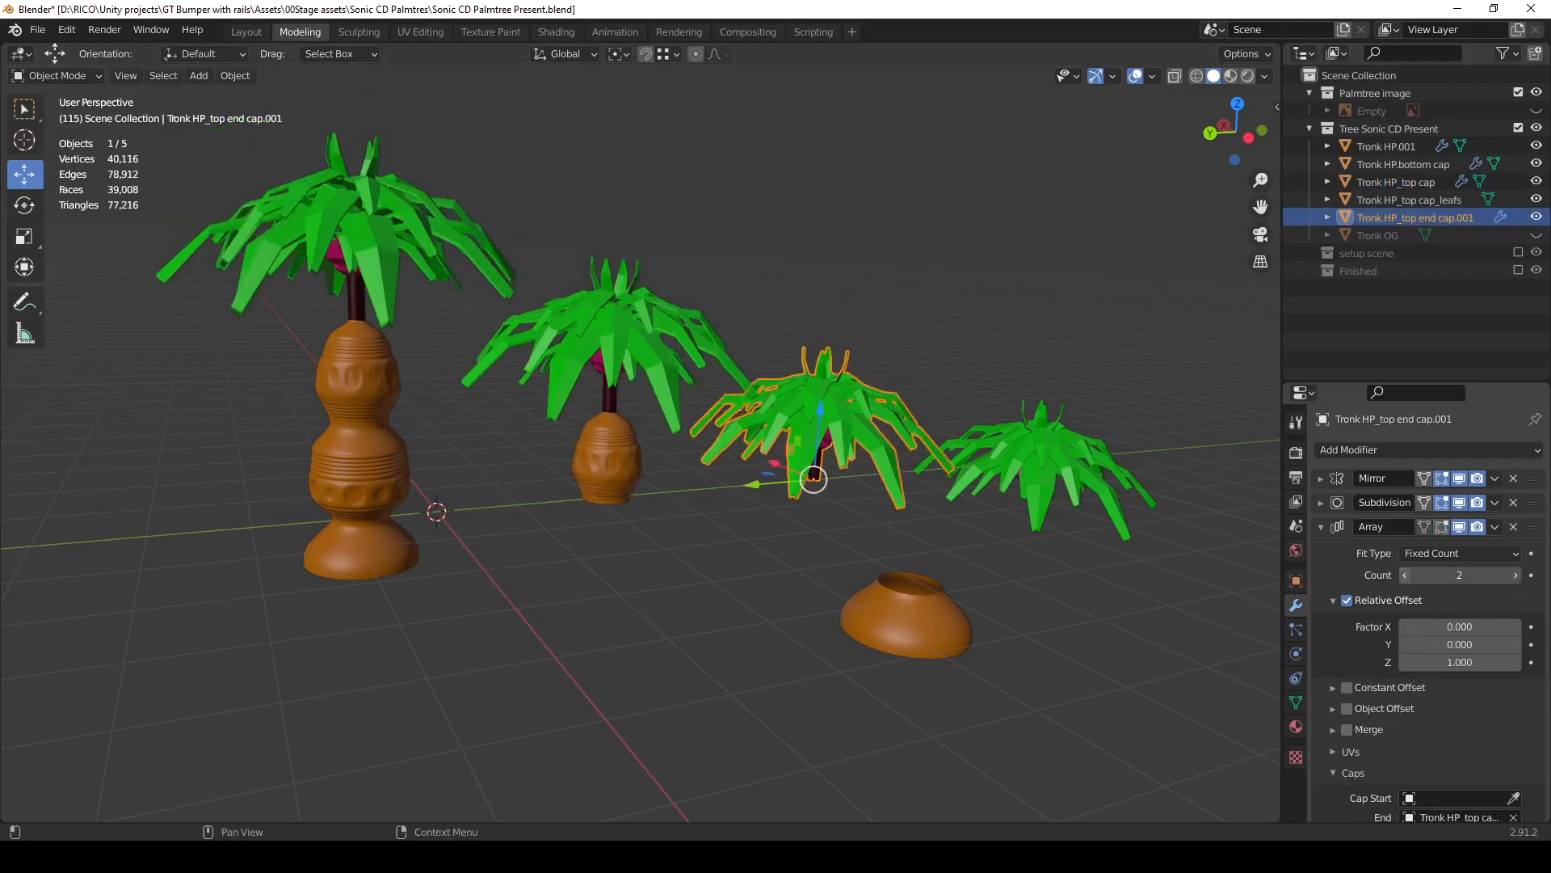
Select the Tronk HP.001 palm and raise its Array count to 3.
click(1404, 574)
click(1516, 576)
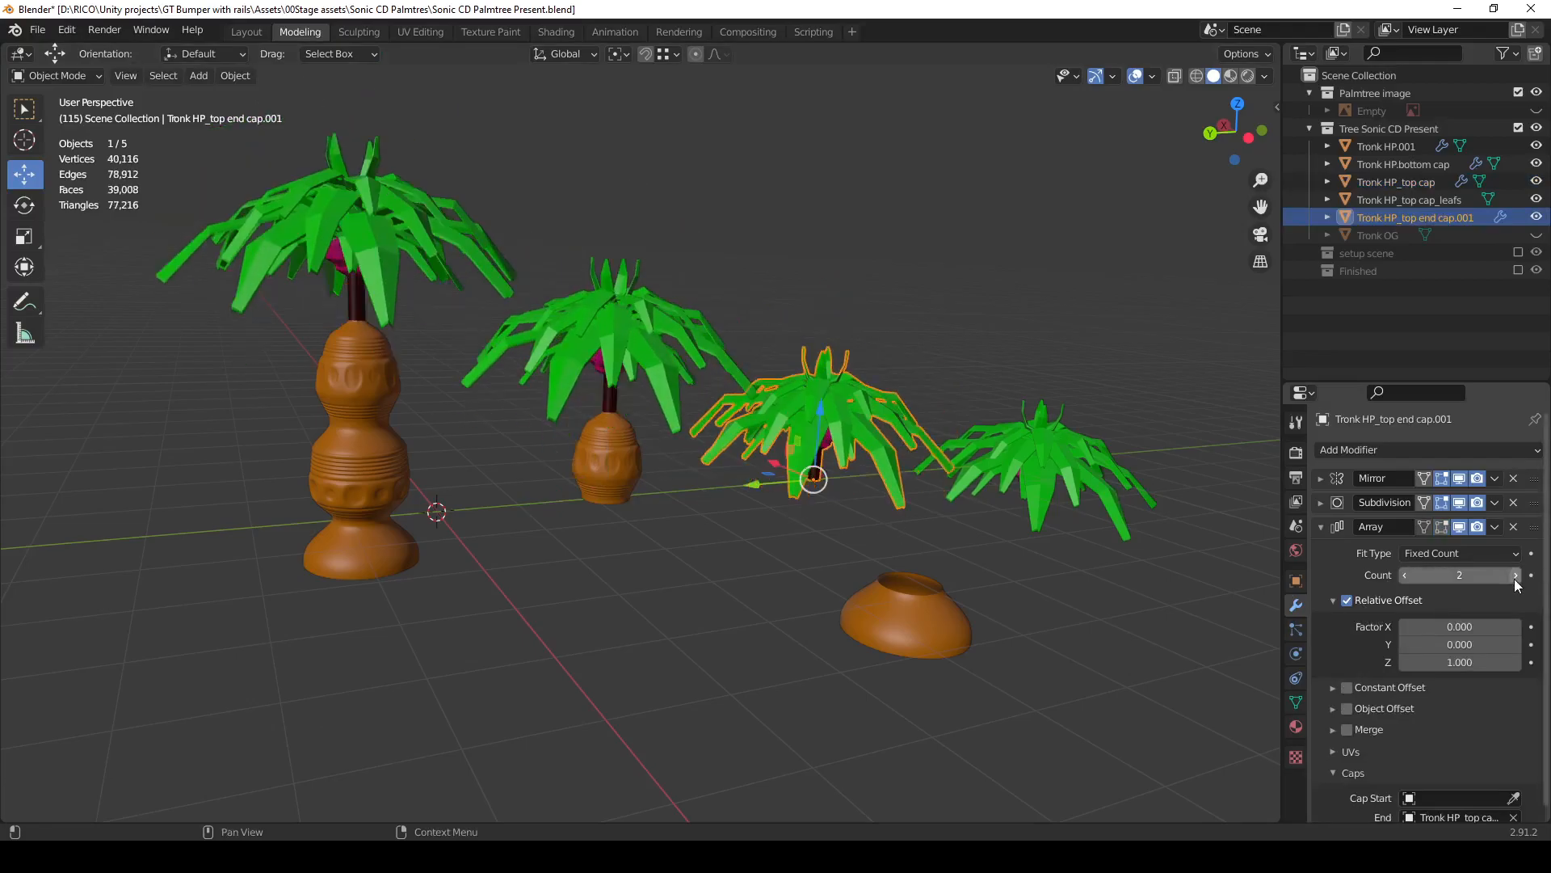
click(369, 462)
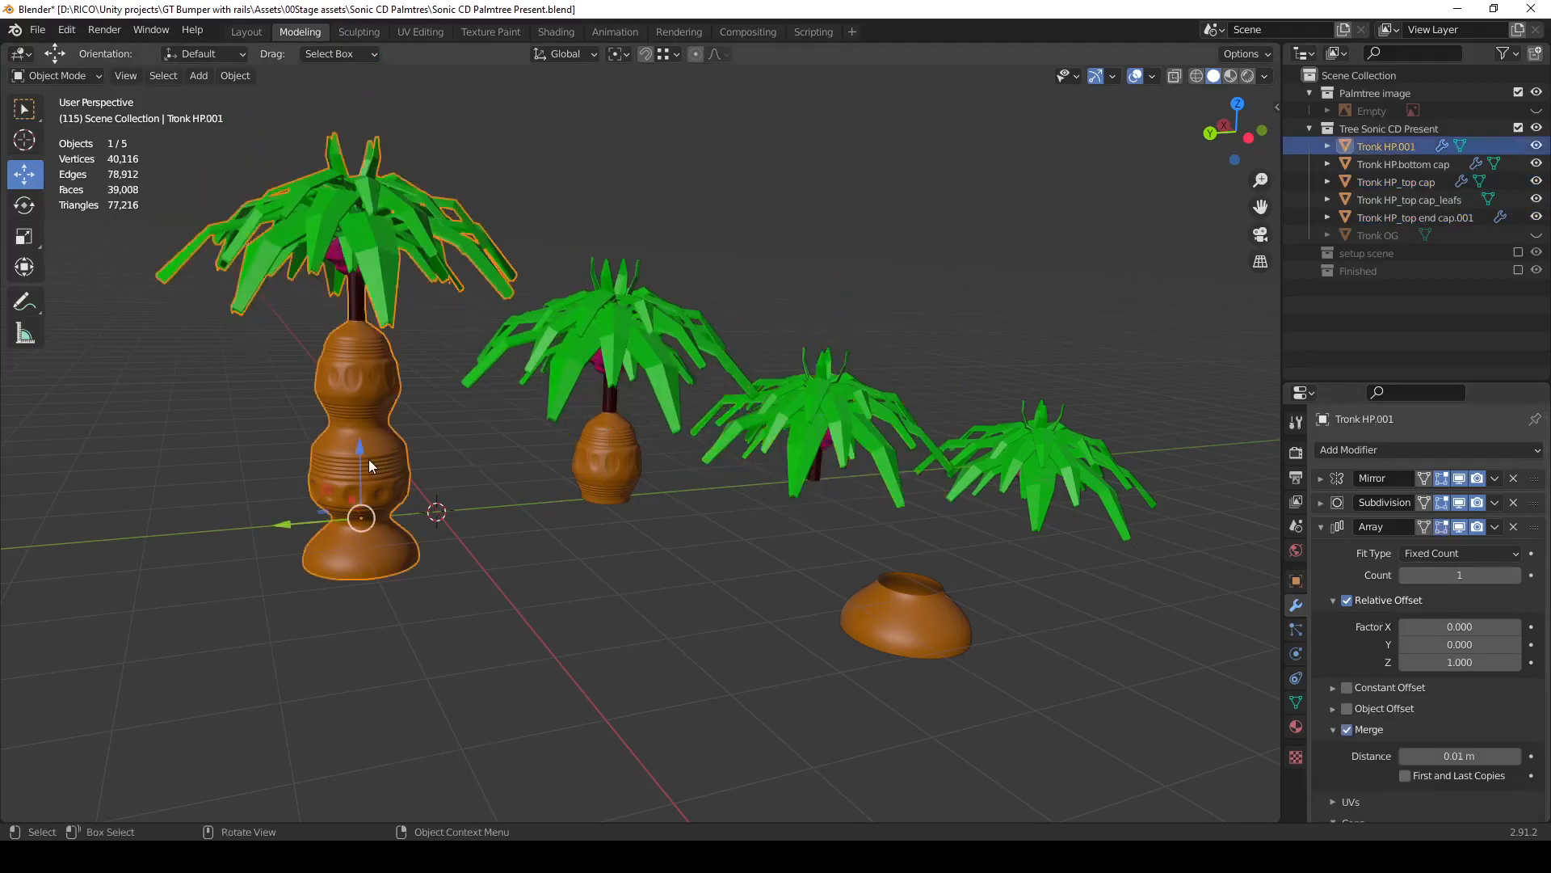
click(1516, 574)
click(1516, 575)
key(Home)
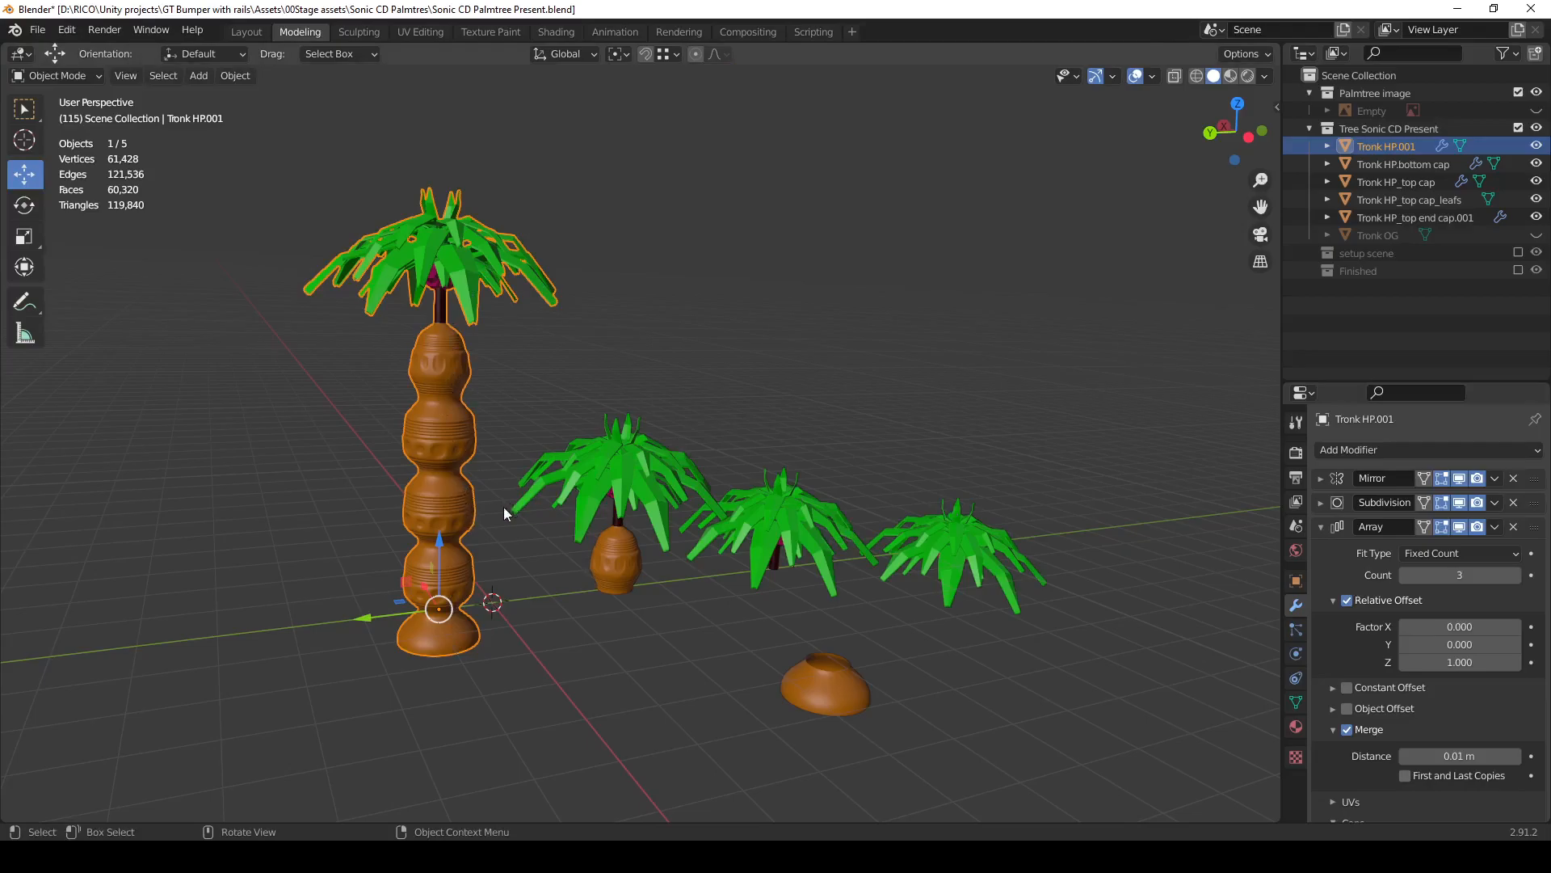
Select the Tronk HP_top end cap.001 palm and raise its Array count to 7 to lengthen the thin stem.
click(1326, 531)
click(1326, 532)
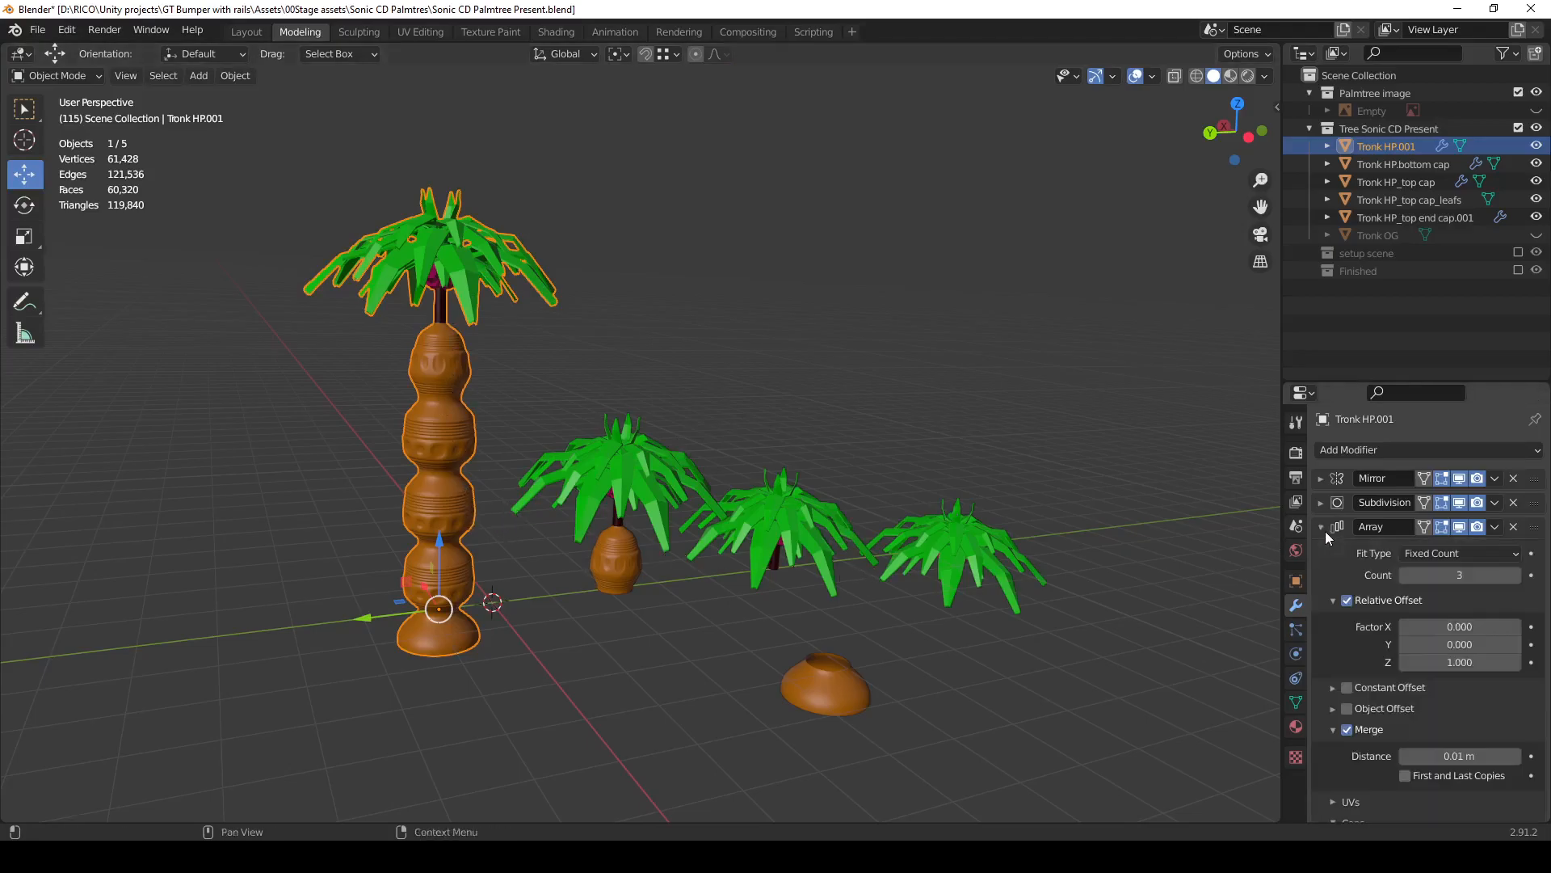
click(808, 543)
click(1516, 575)
click(1517, 575)
click(1517, 575)
click(1517, 575)
click(1517, 575)
scroll(778, 587, down, 1)
shift+middle_drag(810, 525, 546, 543)
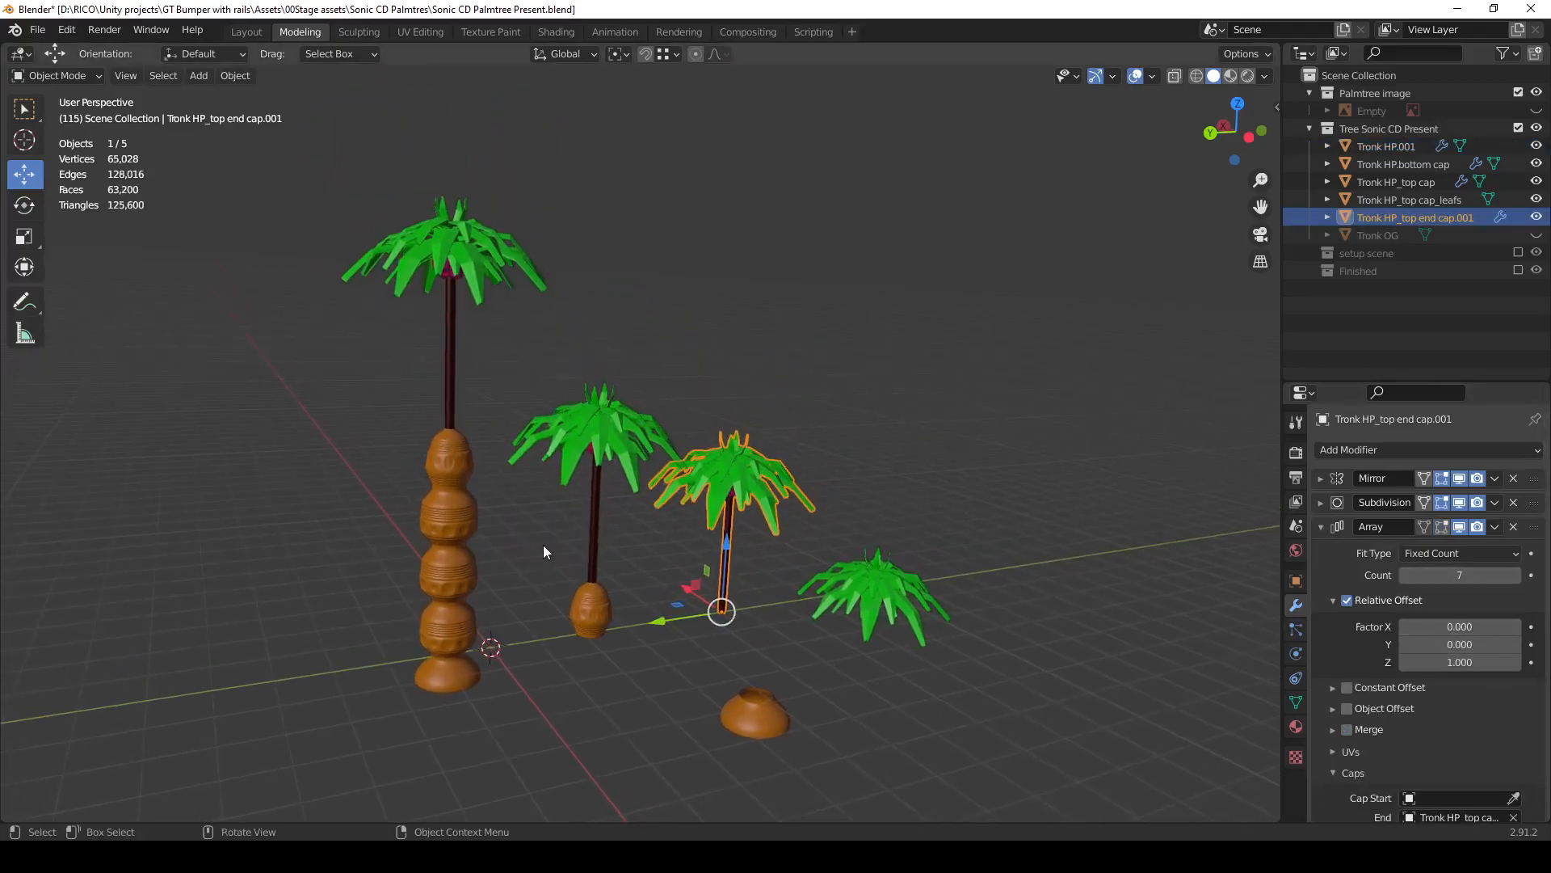
Select the Tronk HP.001 palm and lower its Array count to 1.
click(464, 547)
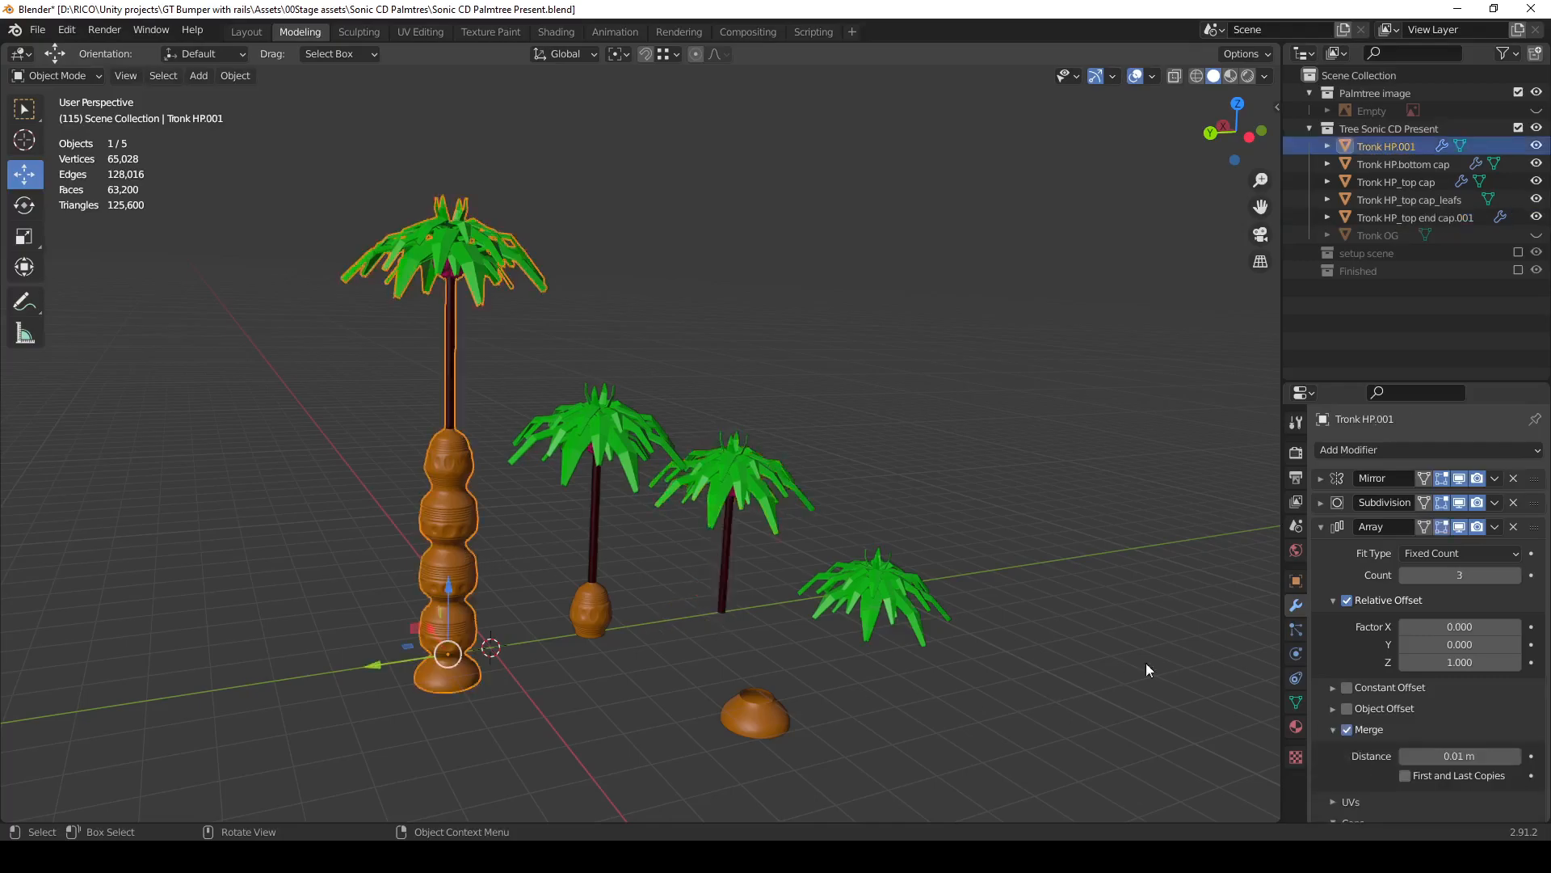
click(1406, 574)
click(1406, 575)
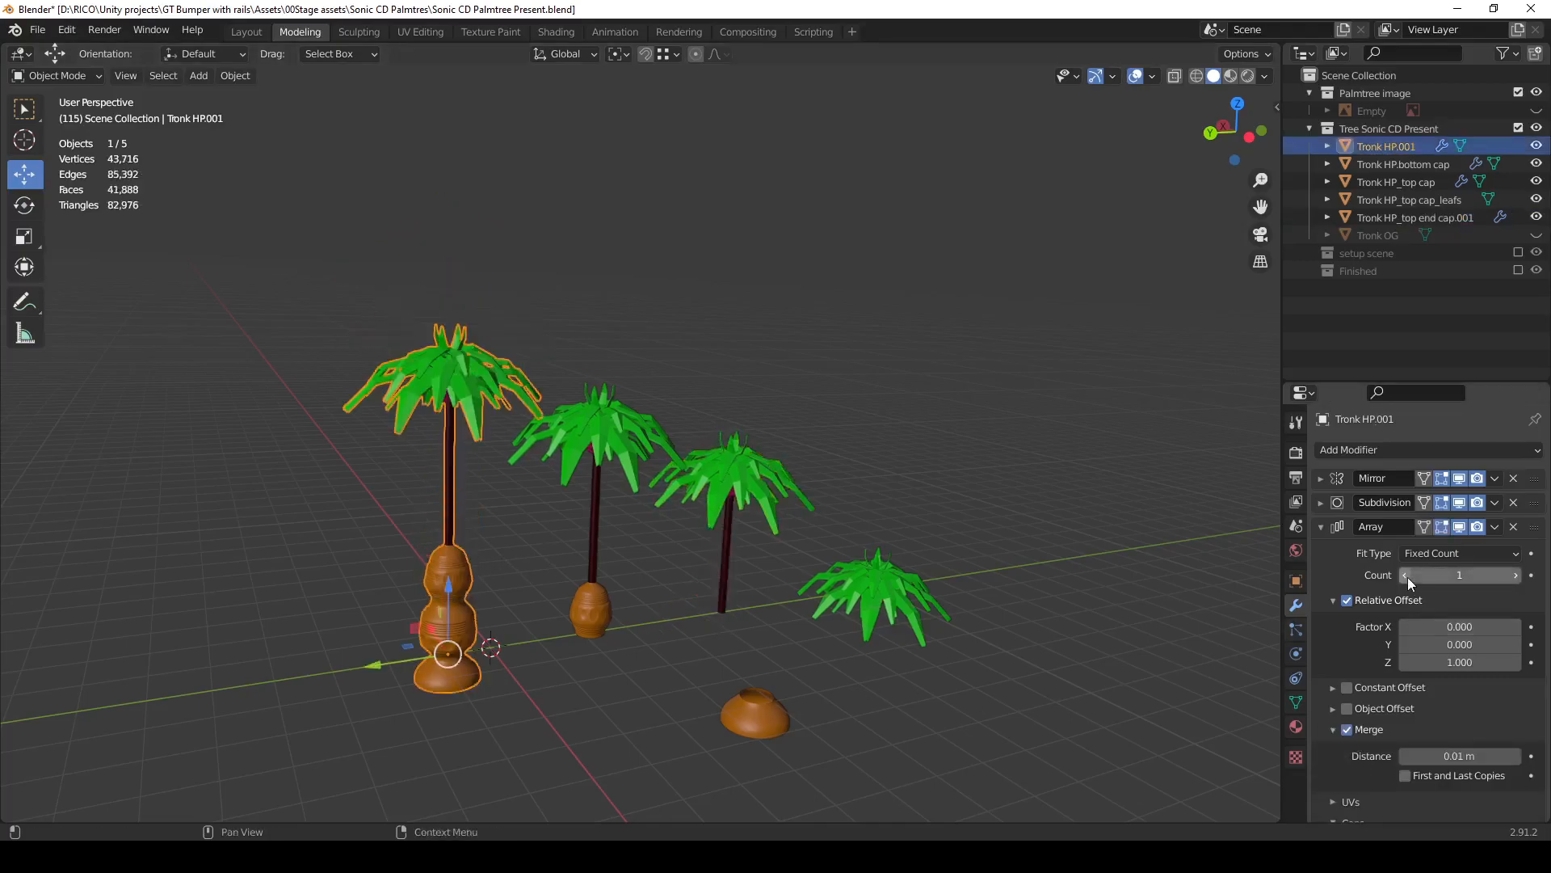
scroll(463, 594, up, 4)
middle_drag(482, 471, 473, 563)
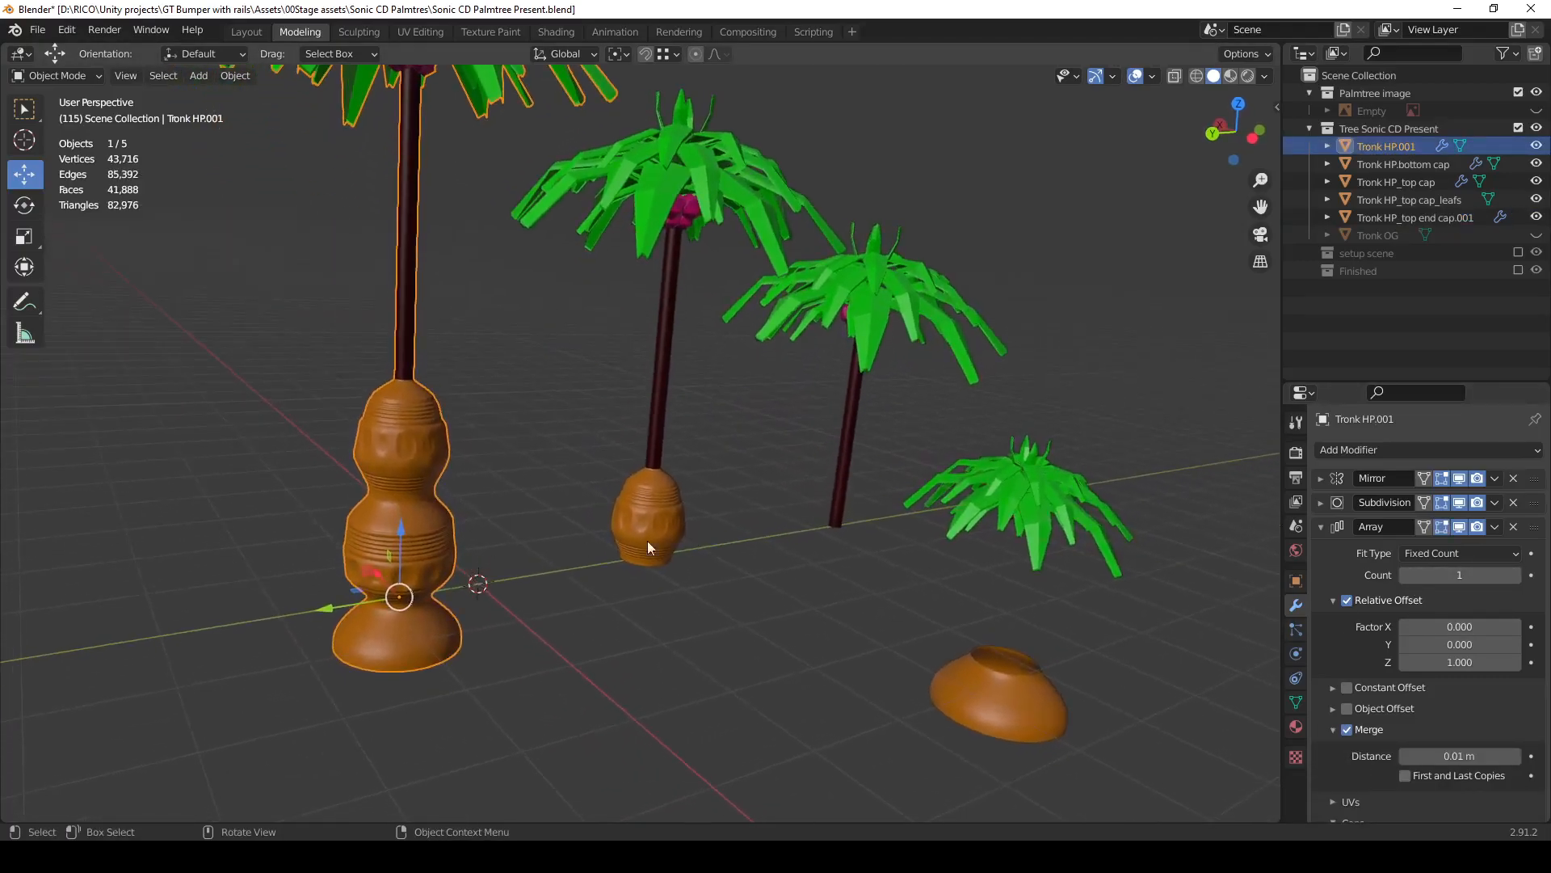
scroll(662, 540, down, 3)
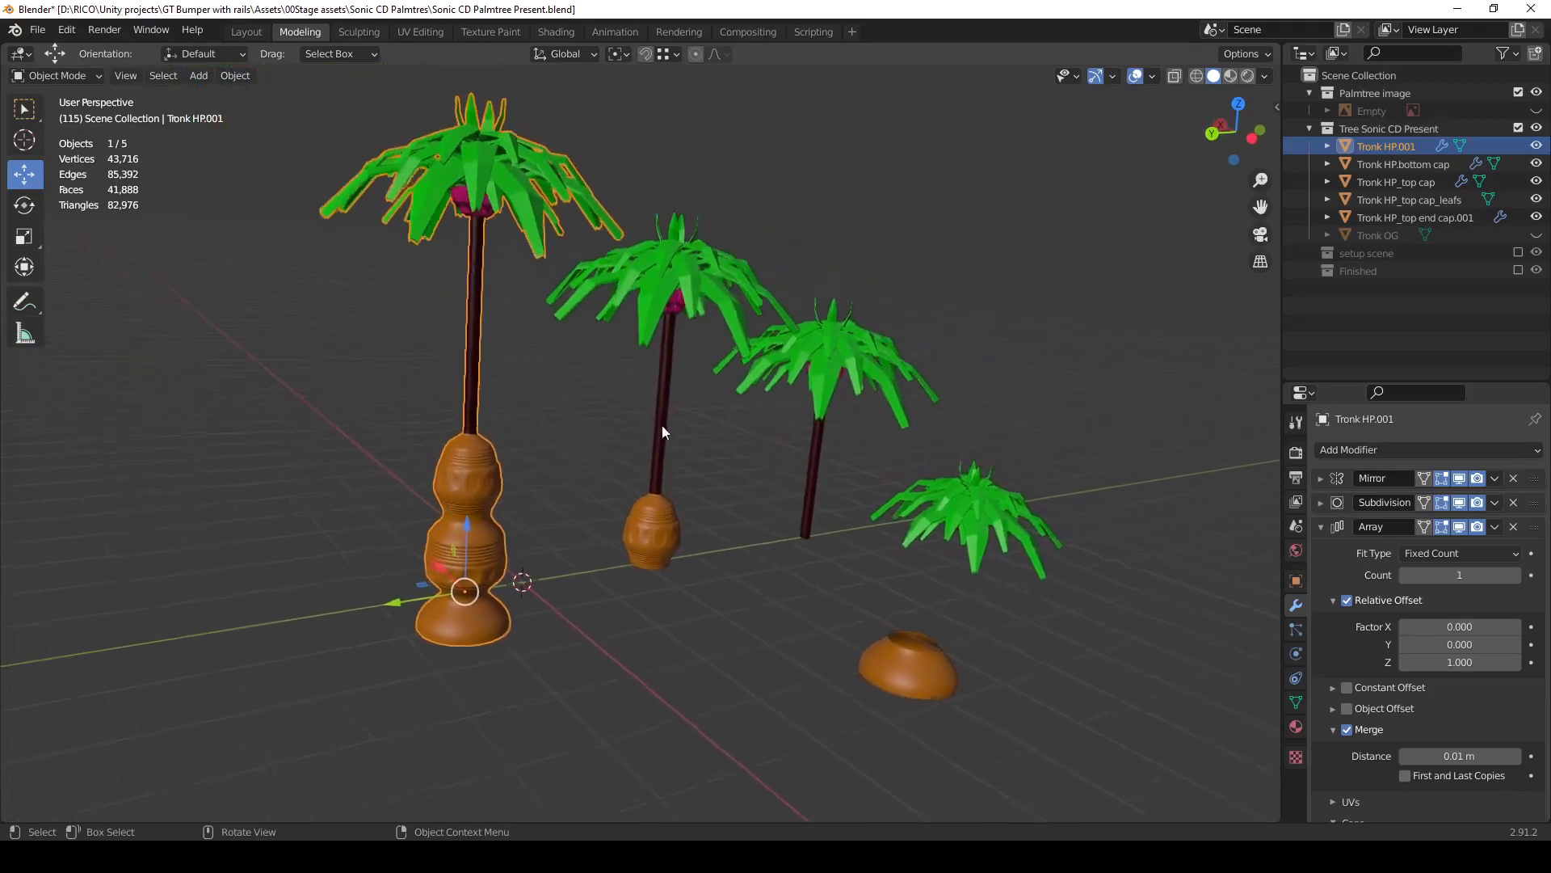
Raise the Array count of Tronk HP_top cap to 2 and return it to 1.
click(976, 520)
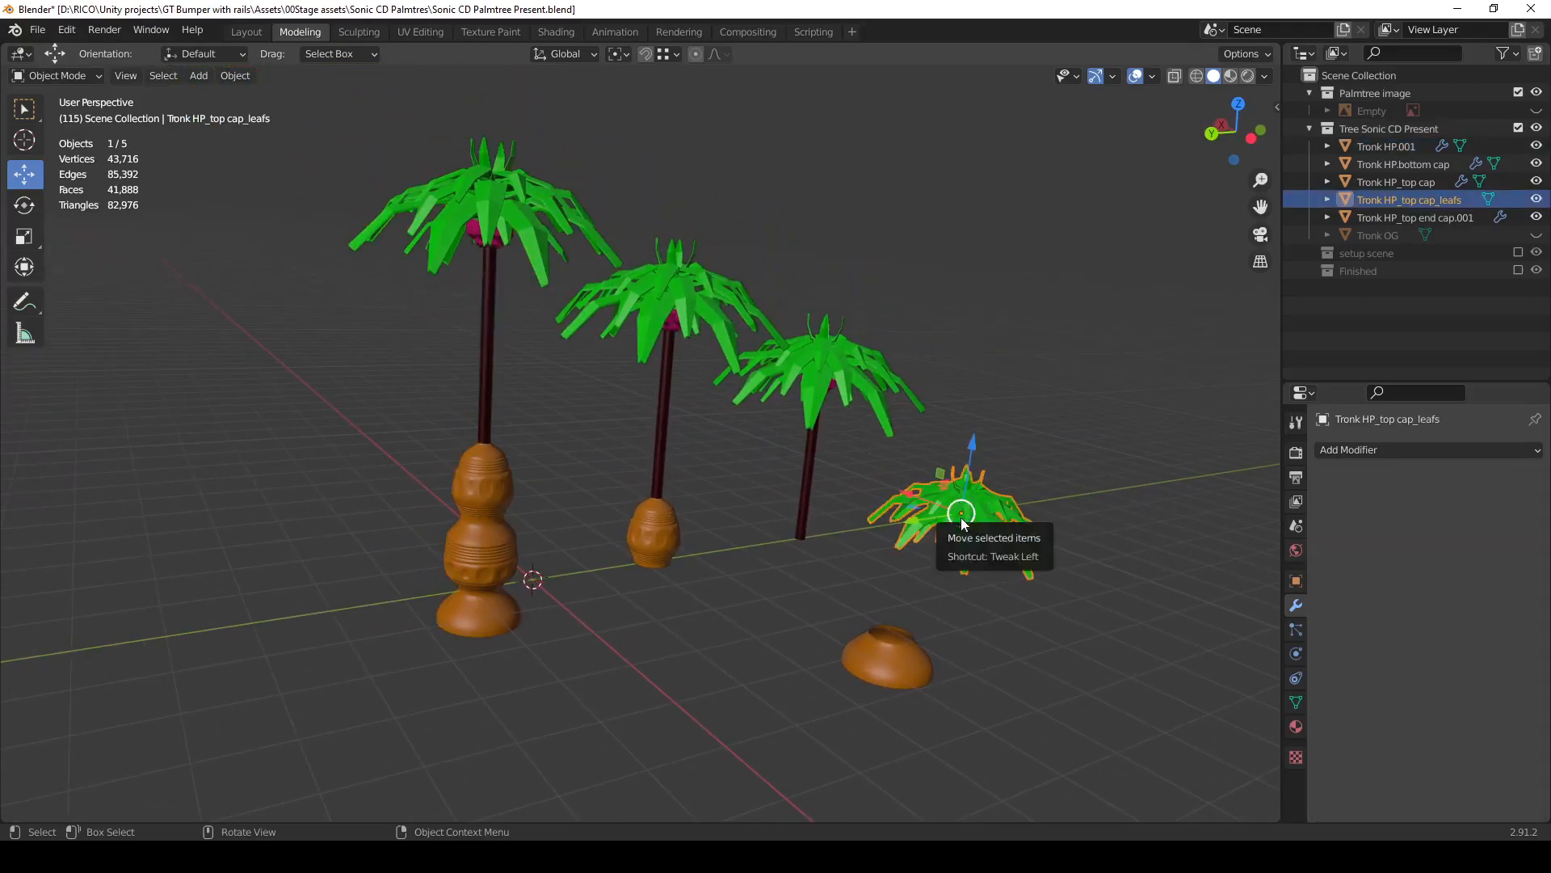
click(674, 339)
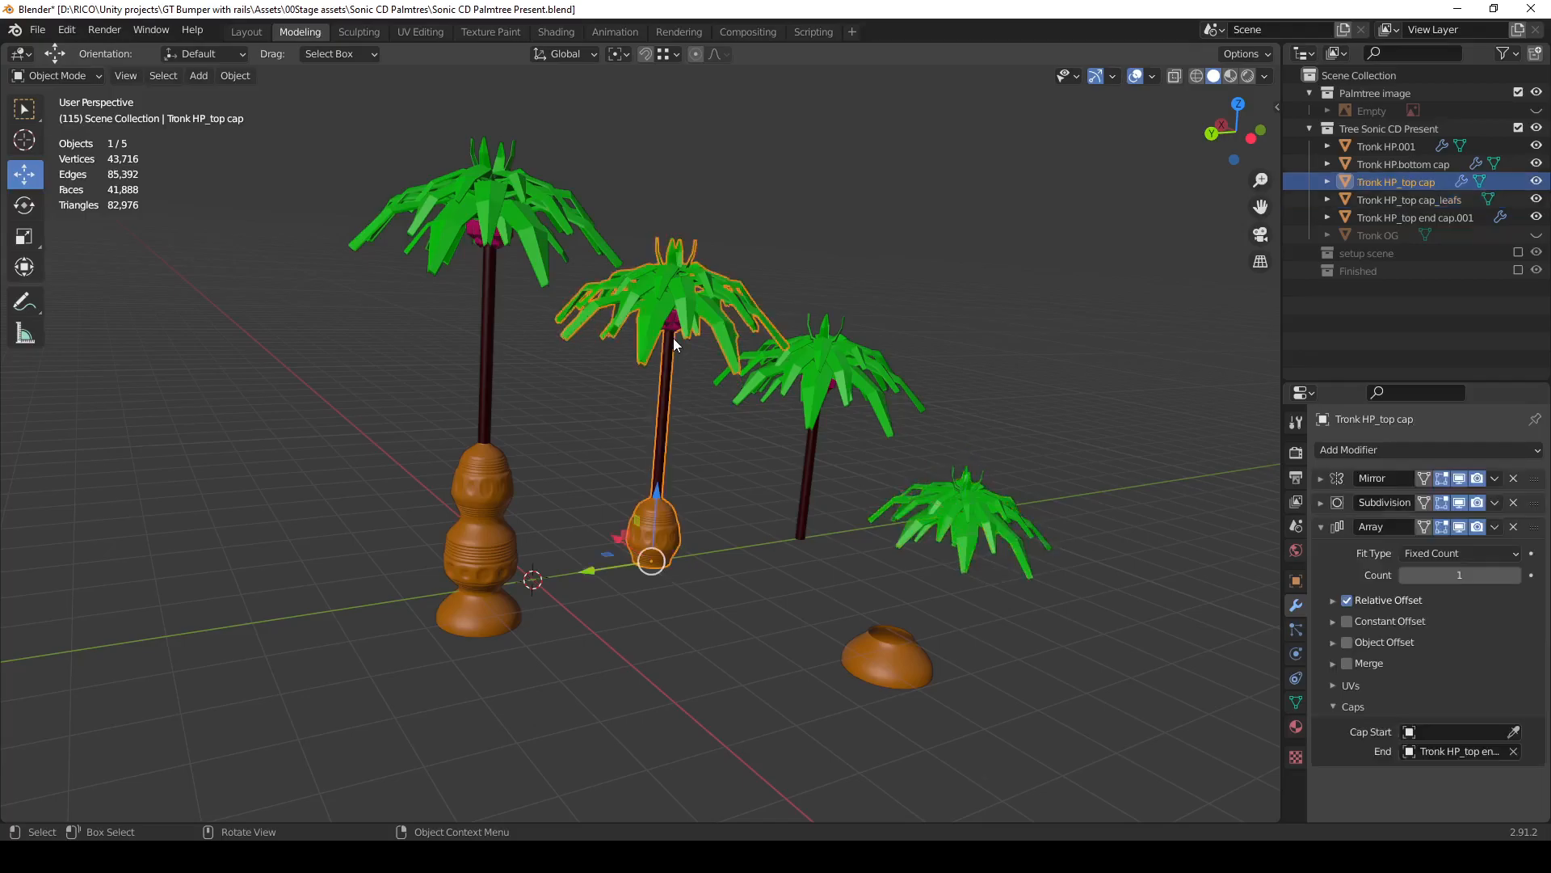
click(1516, 575)
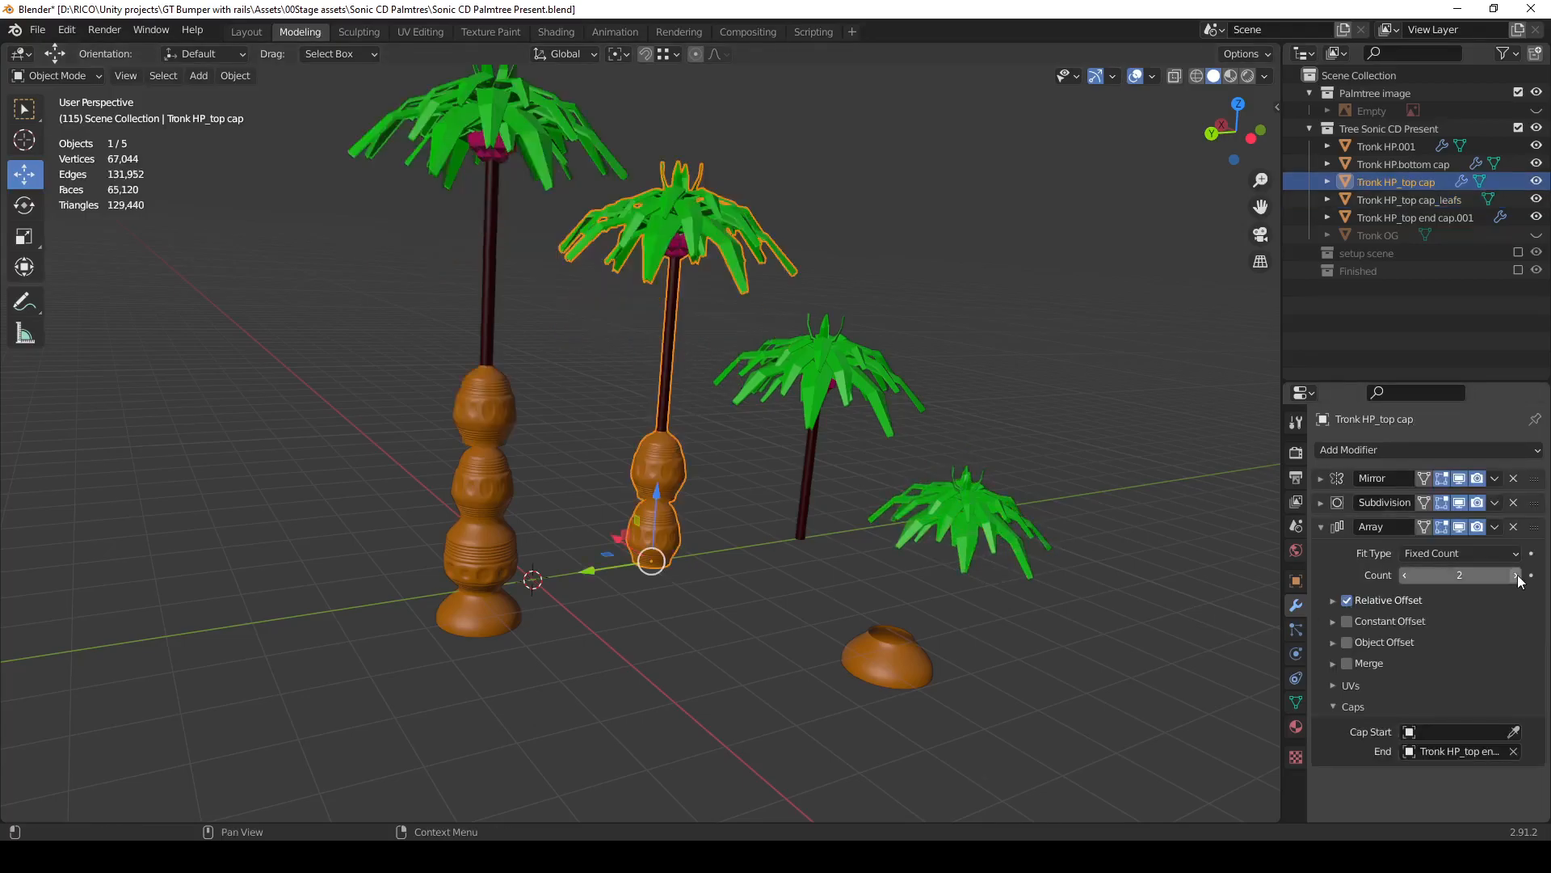
scroll(687, 566, up, 2)
middle_drag(667, 580, 711, 491)
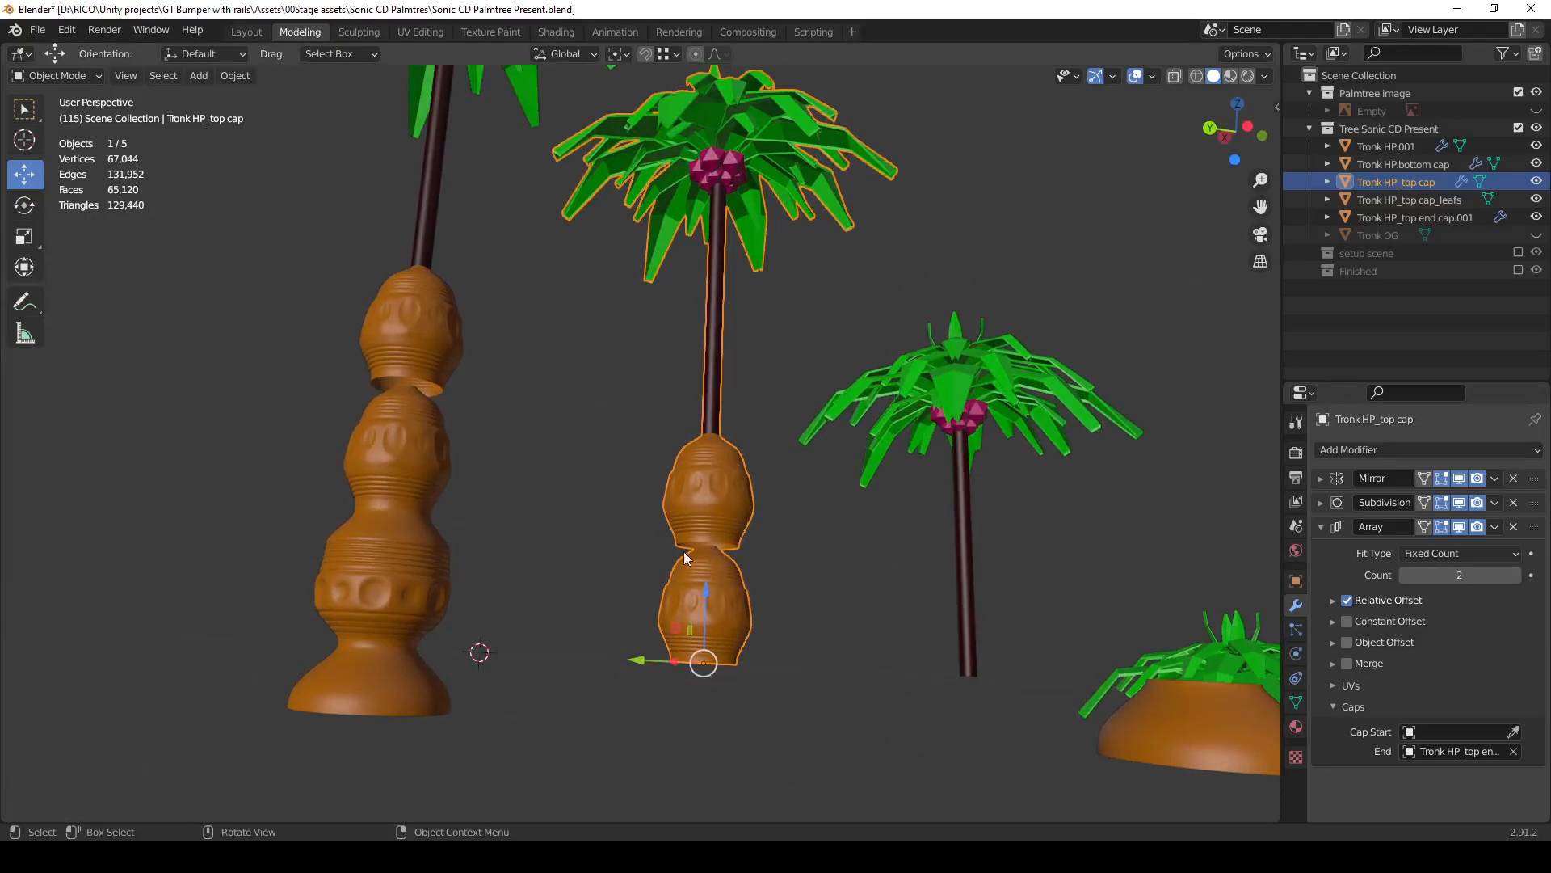
click(1404, 573)
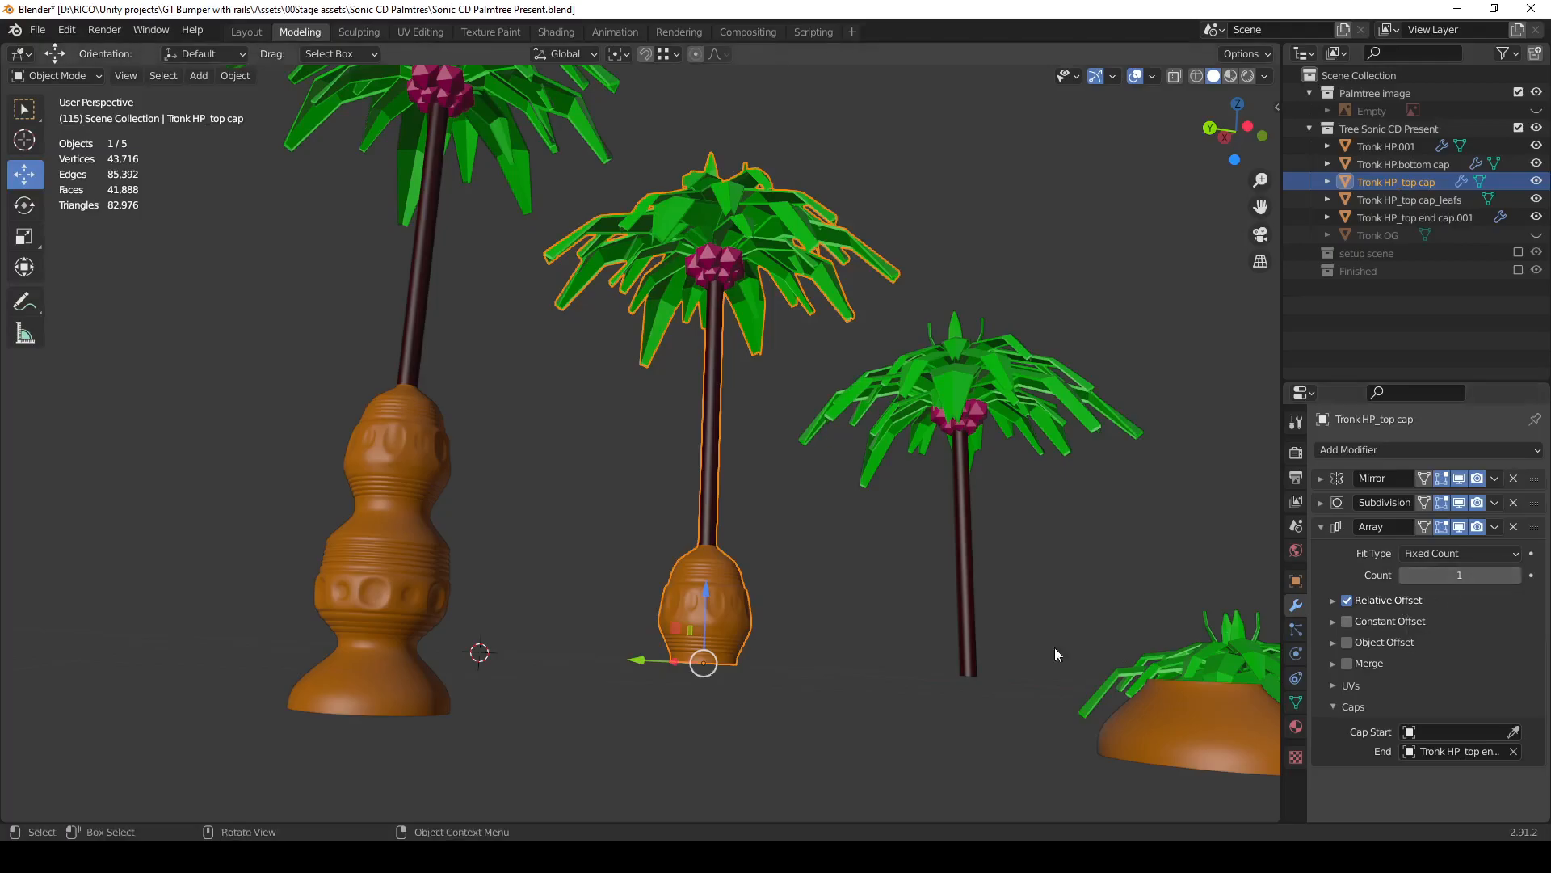
middle_drag(866, 584, 788, 535)
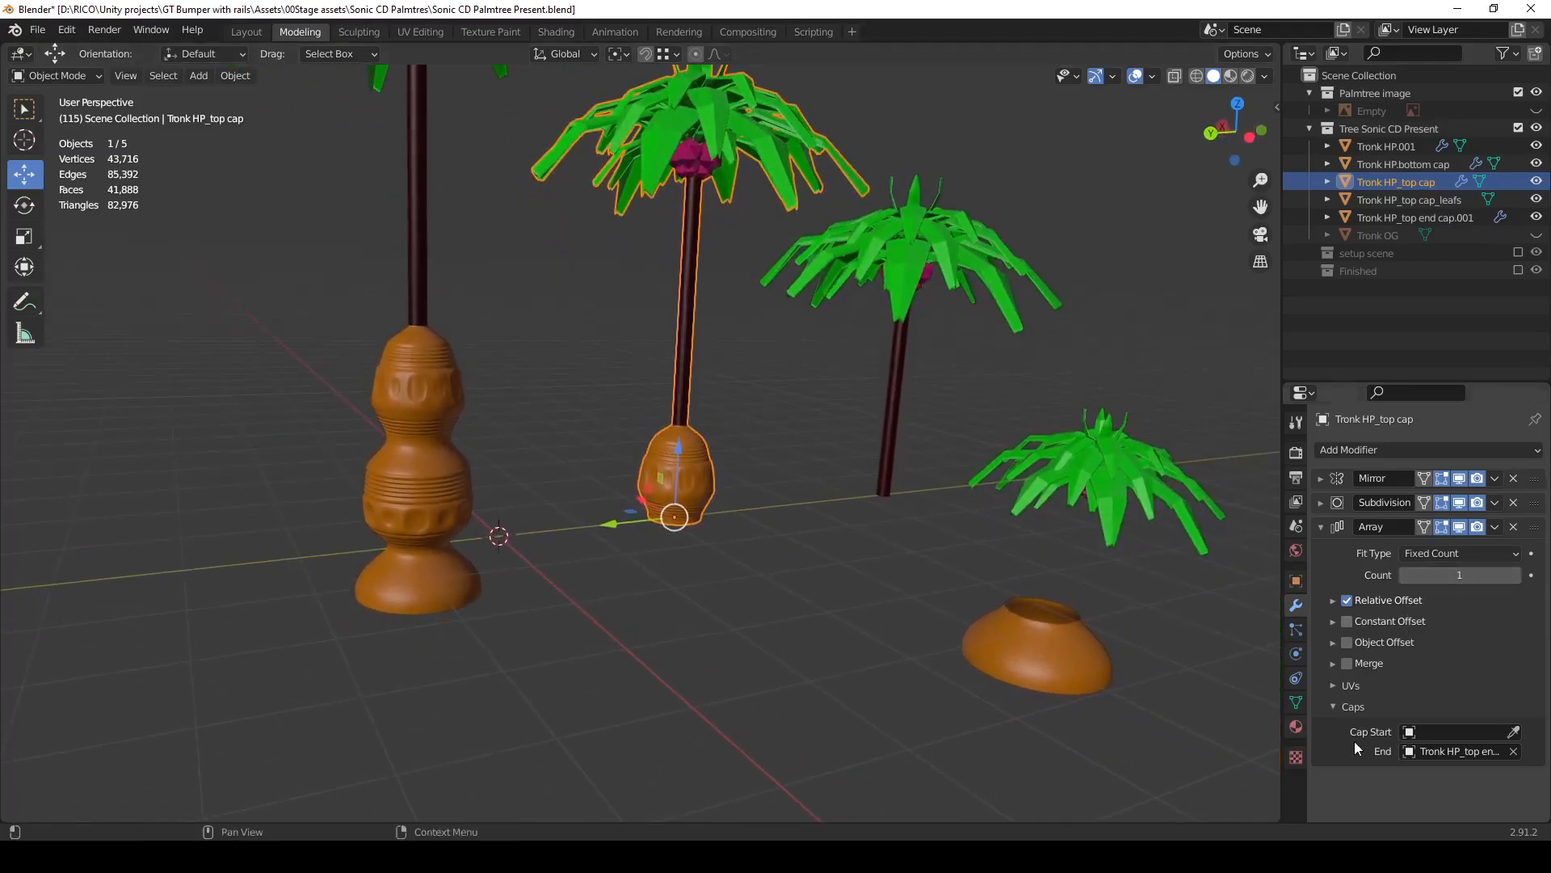
Try Tronk HP.bottom cap as the start cap of Tronk HP_top cap's Array modifier and clear it again.
middle_drag(813, 556, 681, 479)
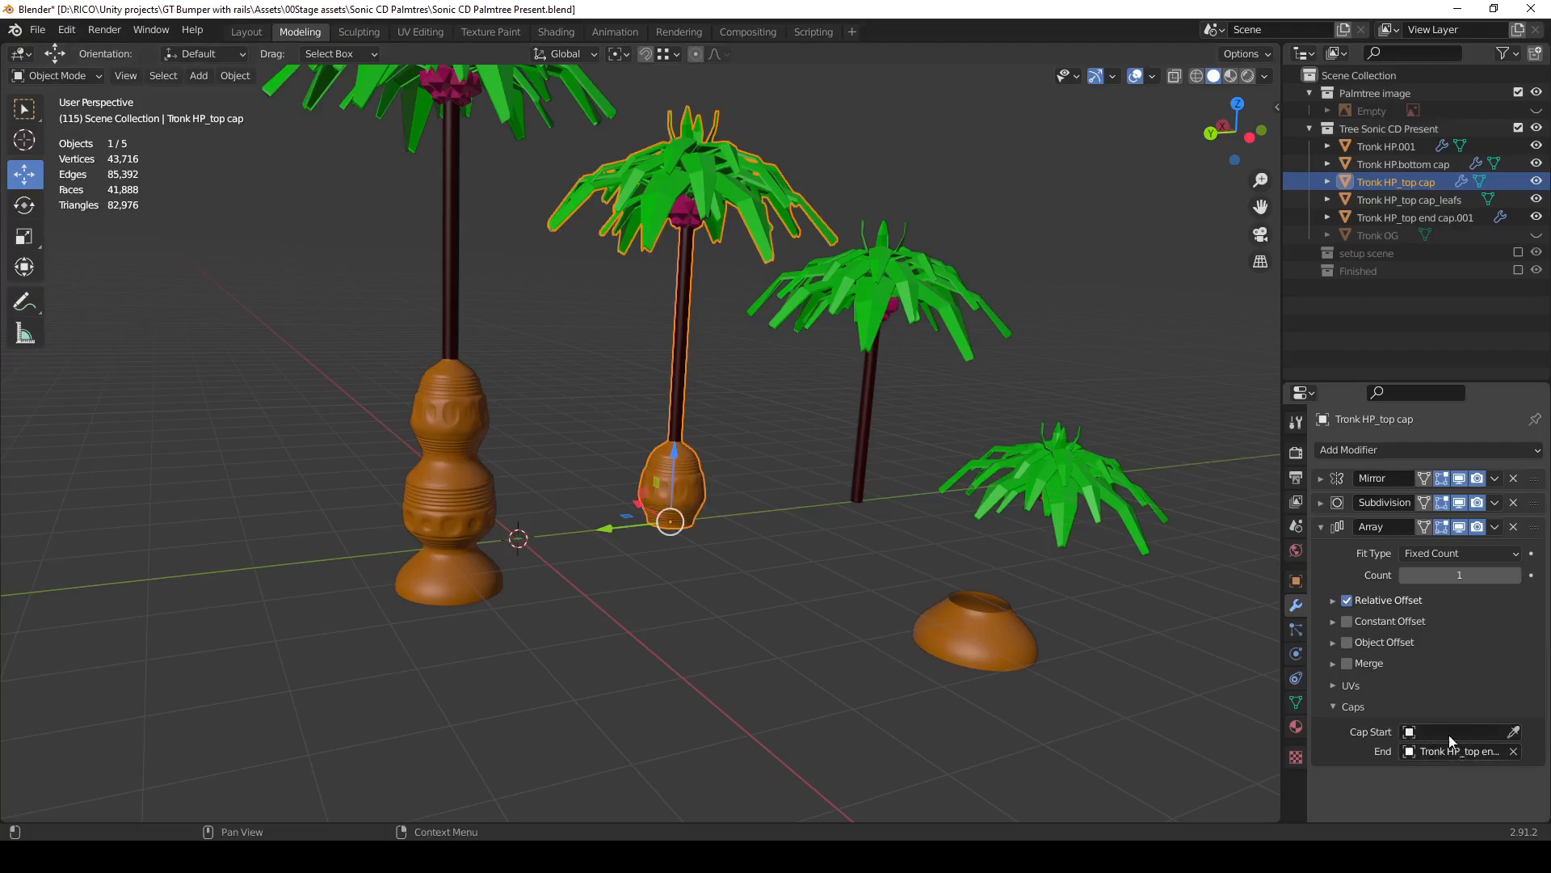
click(1507, 730)
click(970, 624)
middle_drag(818, 597, 691, 485)
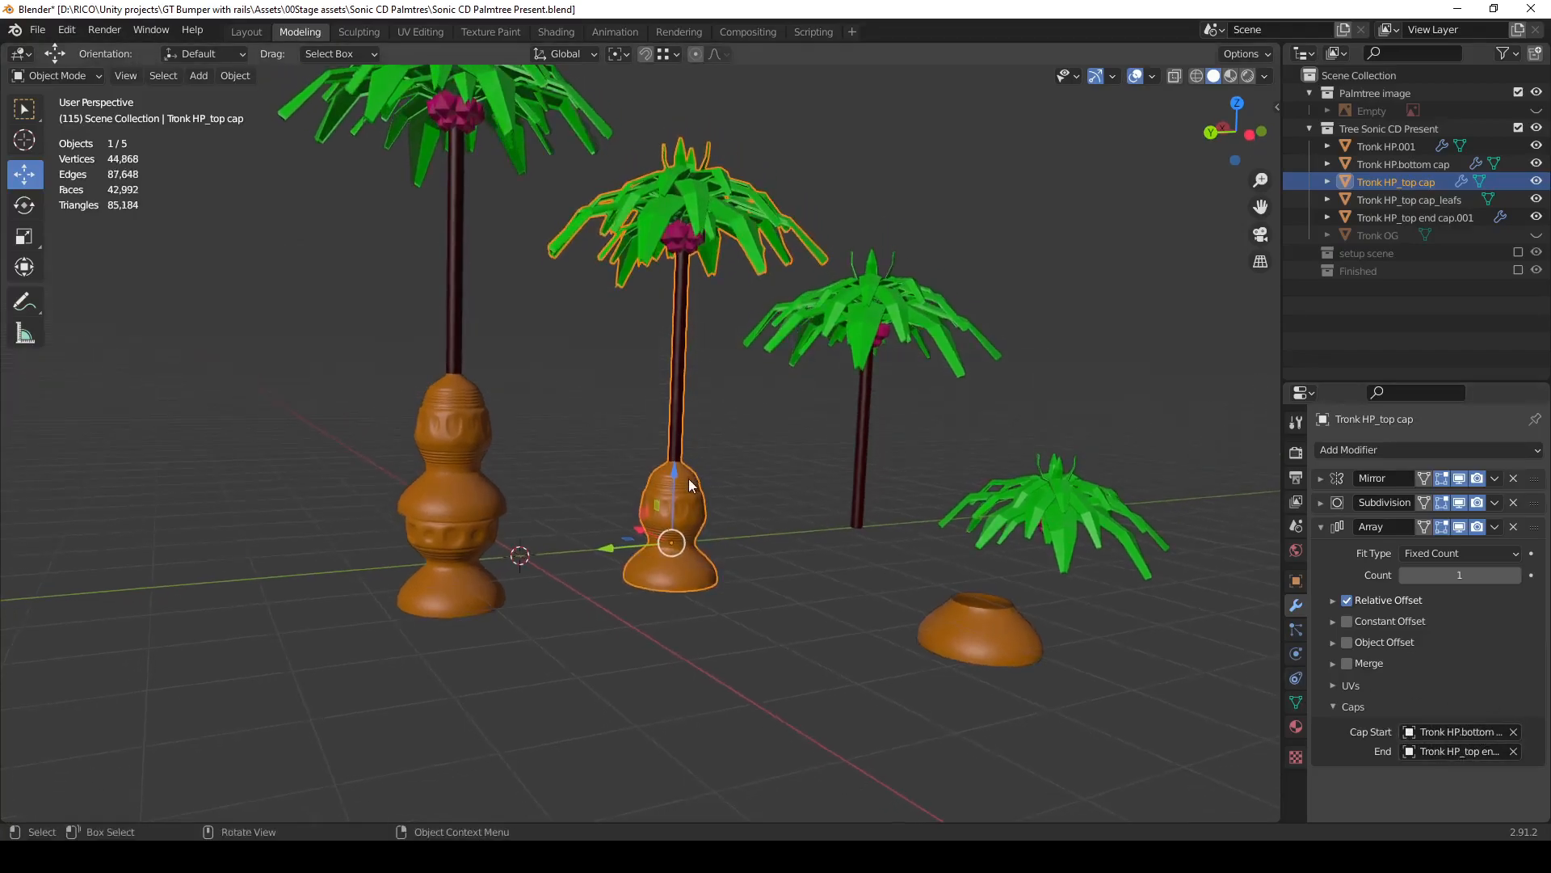
click(1513, 732)
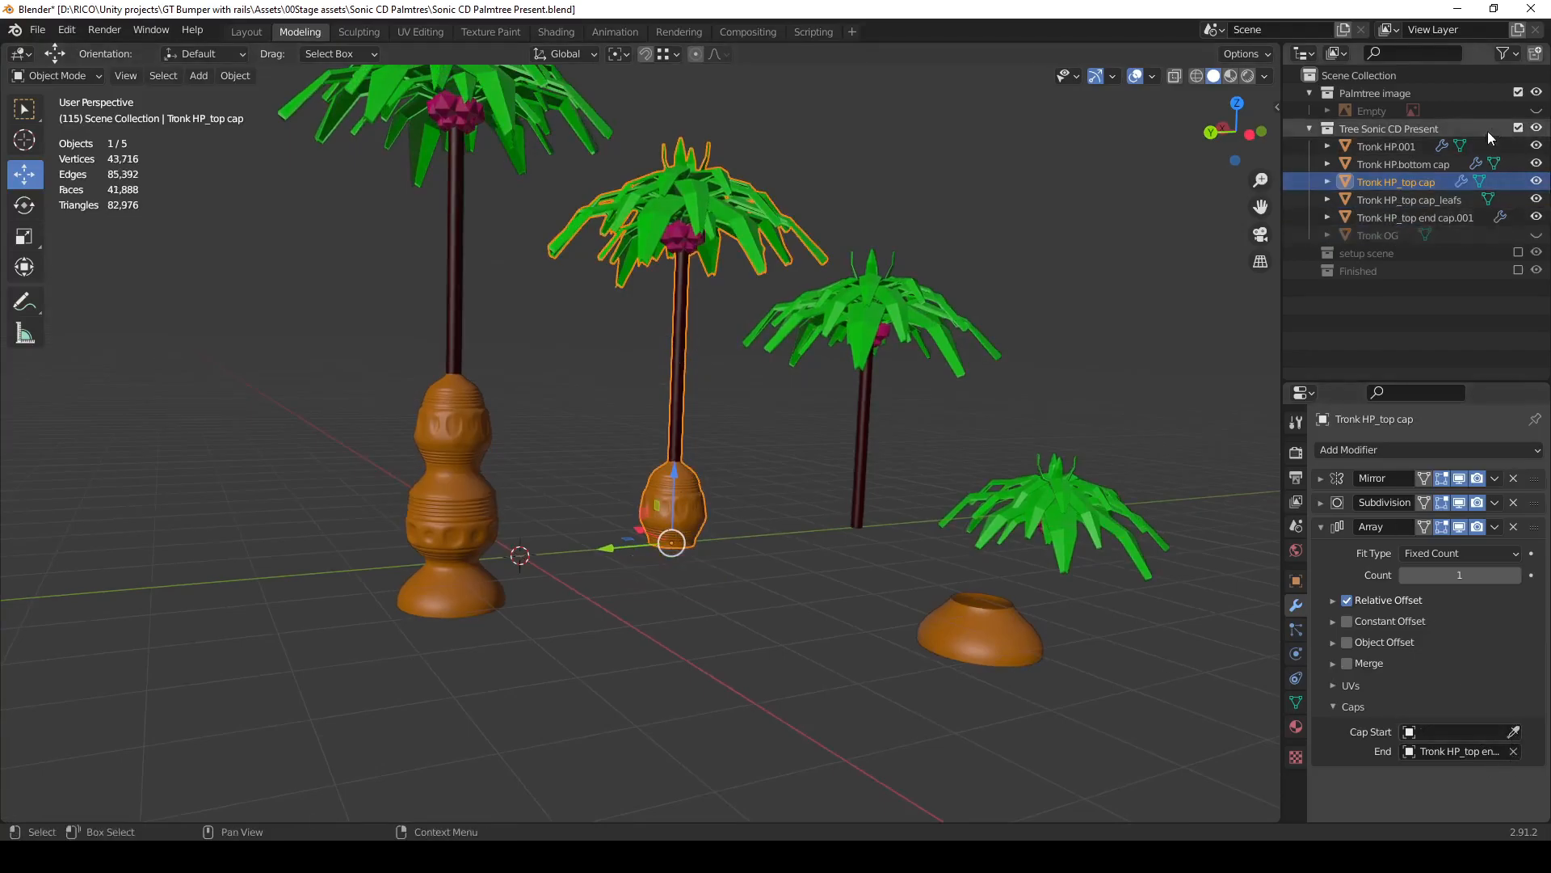
Exclude the Tree Sonic CD Present collection from the view layer and enable the Finished collection.
click(1518, 128)
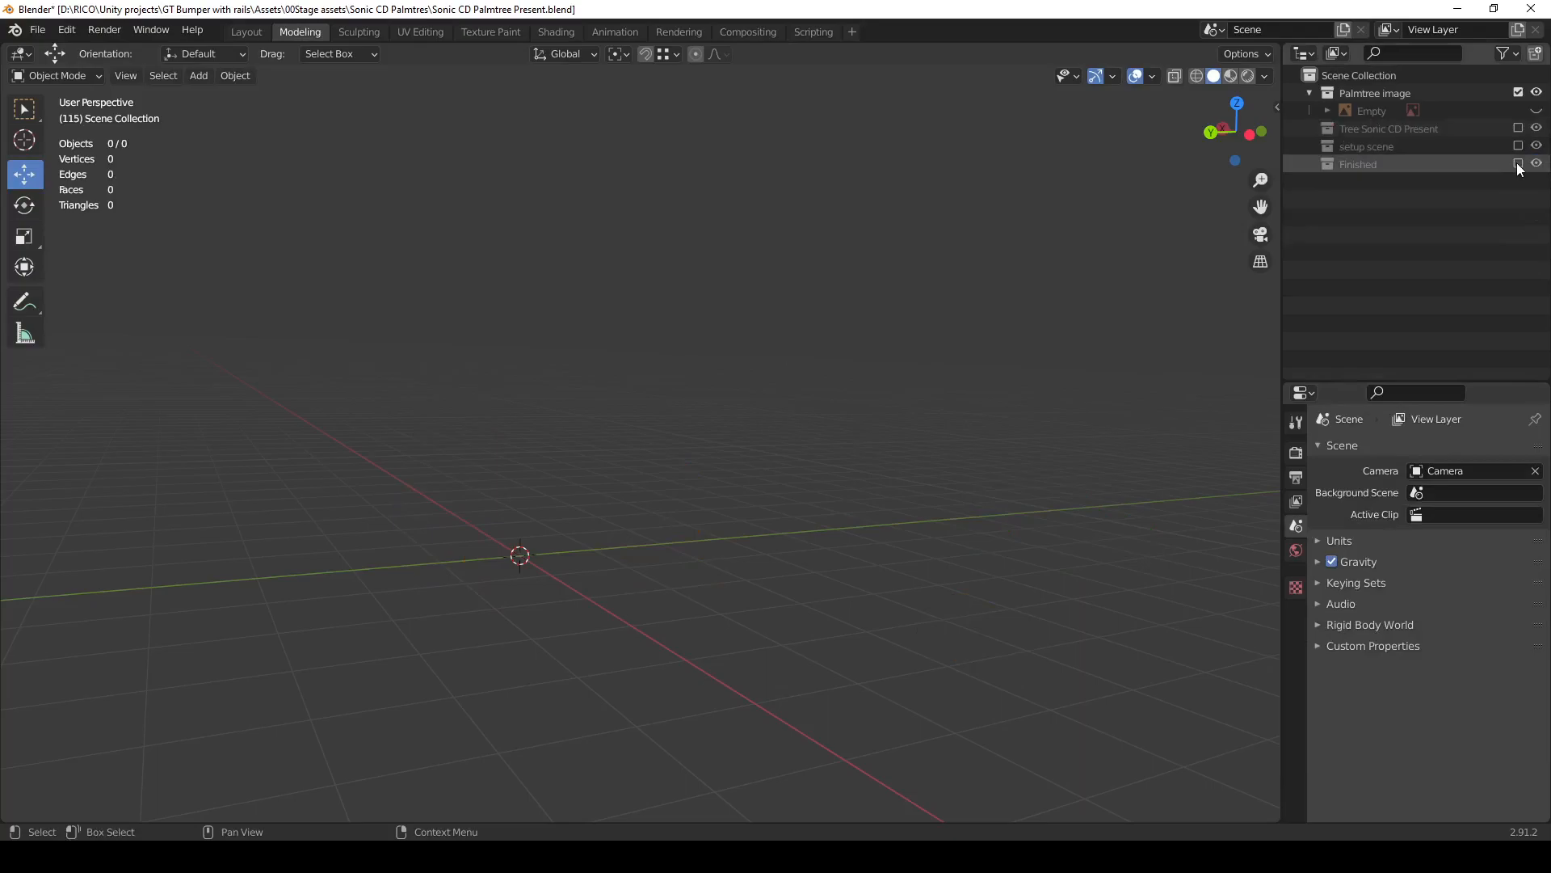
click(1518, 164)
middle_drag(511, 456, 460, 462)
scroll(461, 462, down, 4)
shift+middle_drag(428, 566, 571, 584)
scroll(637, 593, up, 3)
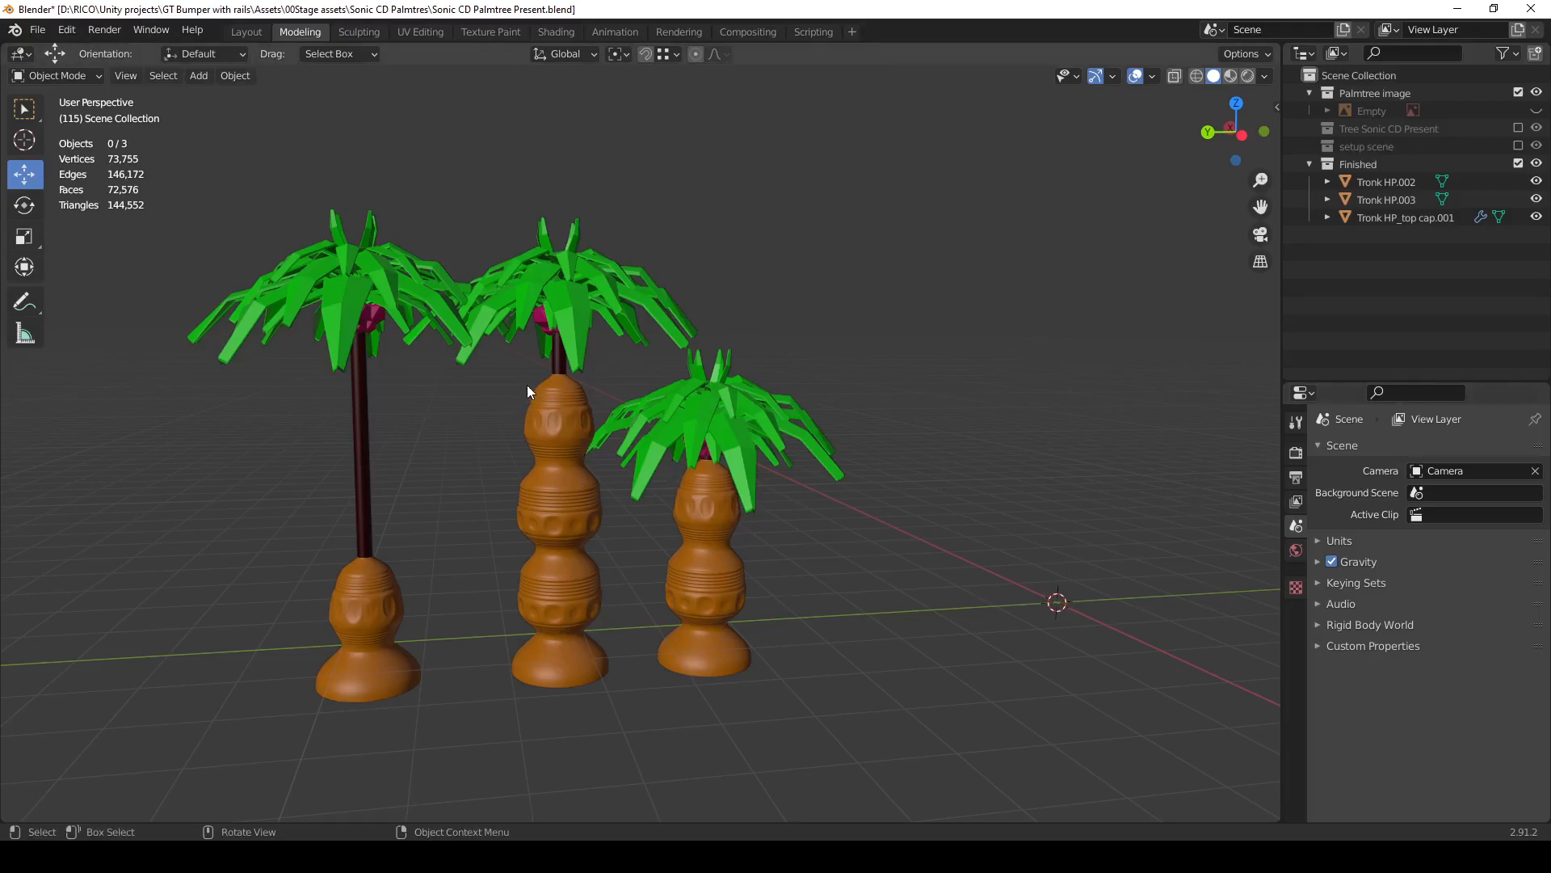
Examine the finished palms' trunk details up close and the mesh of Tronk HP.003 in Edit Mode.
scroll(574, 562, up, 8)
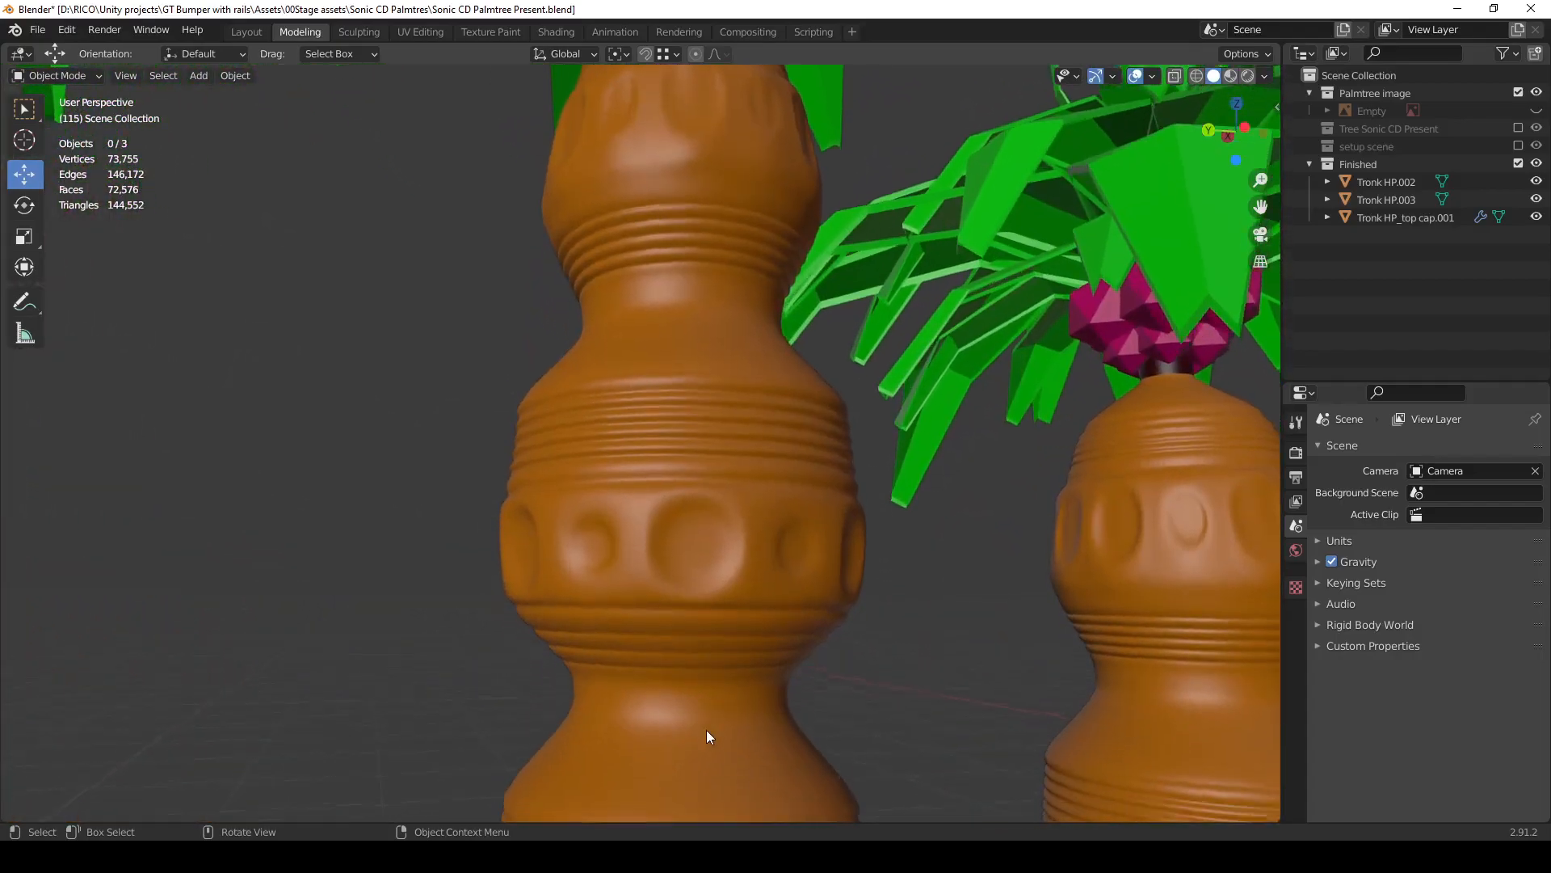
middle_drag(706, 729, 514, 397)
scroll(514, 404, down, 10)
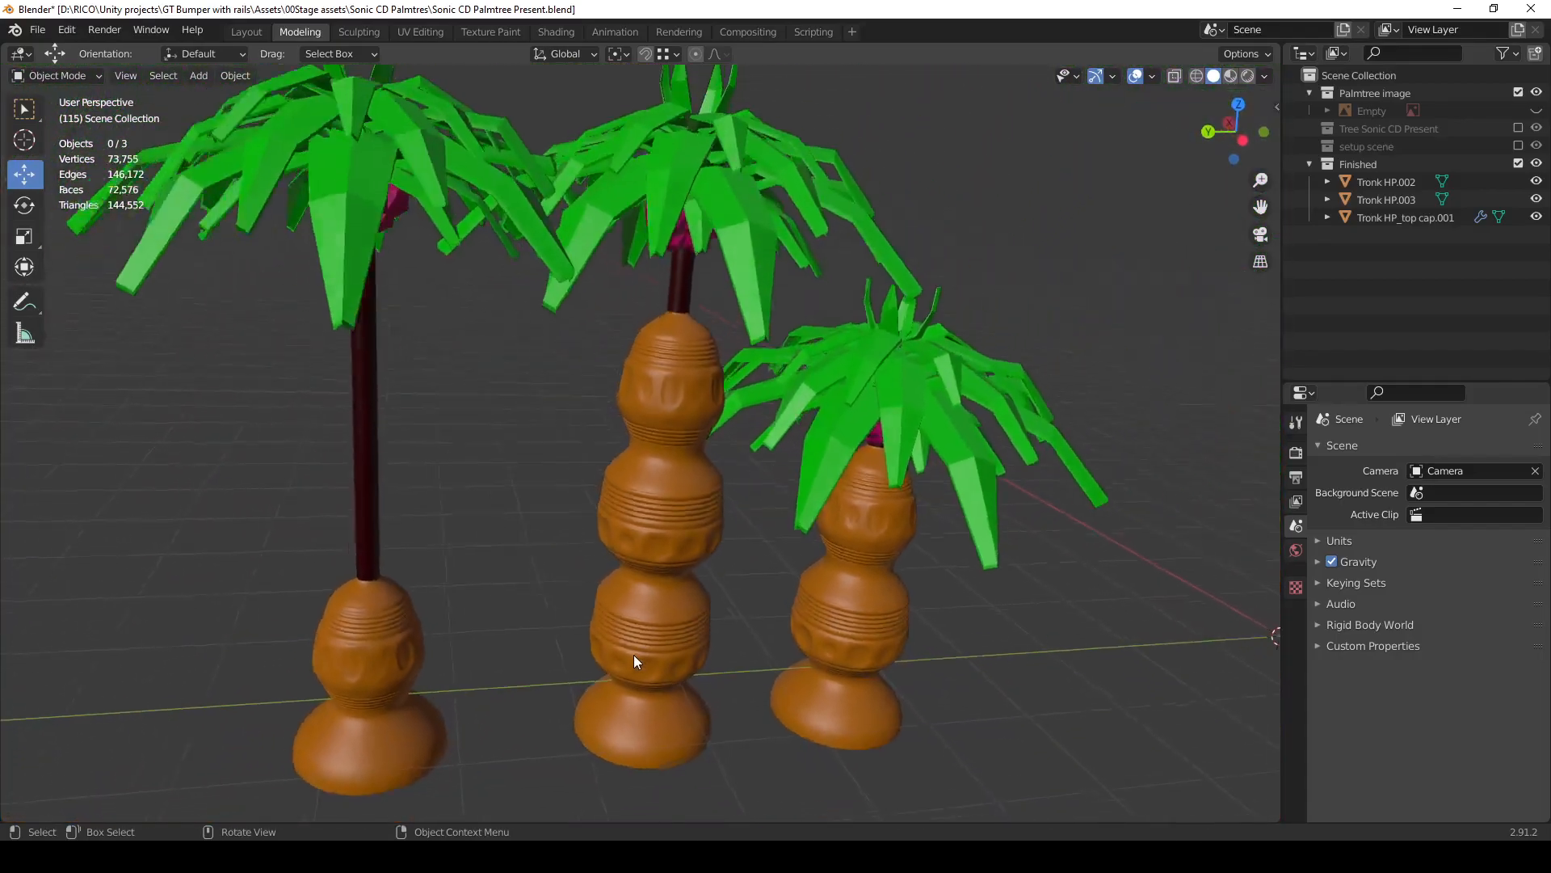
scroll(664, 533, down, 2)
click(659, 532)
scroll(651, 550, down, 3)
key(Tab)
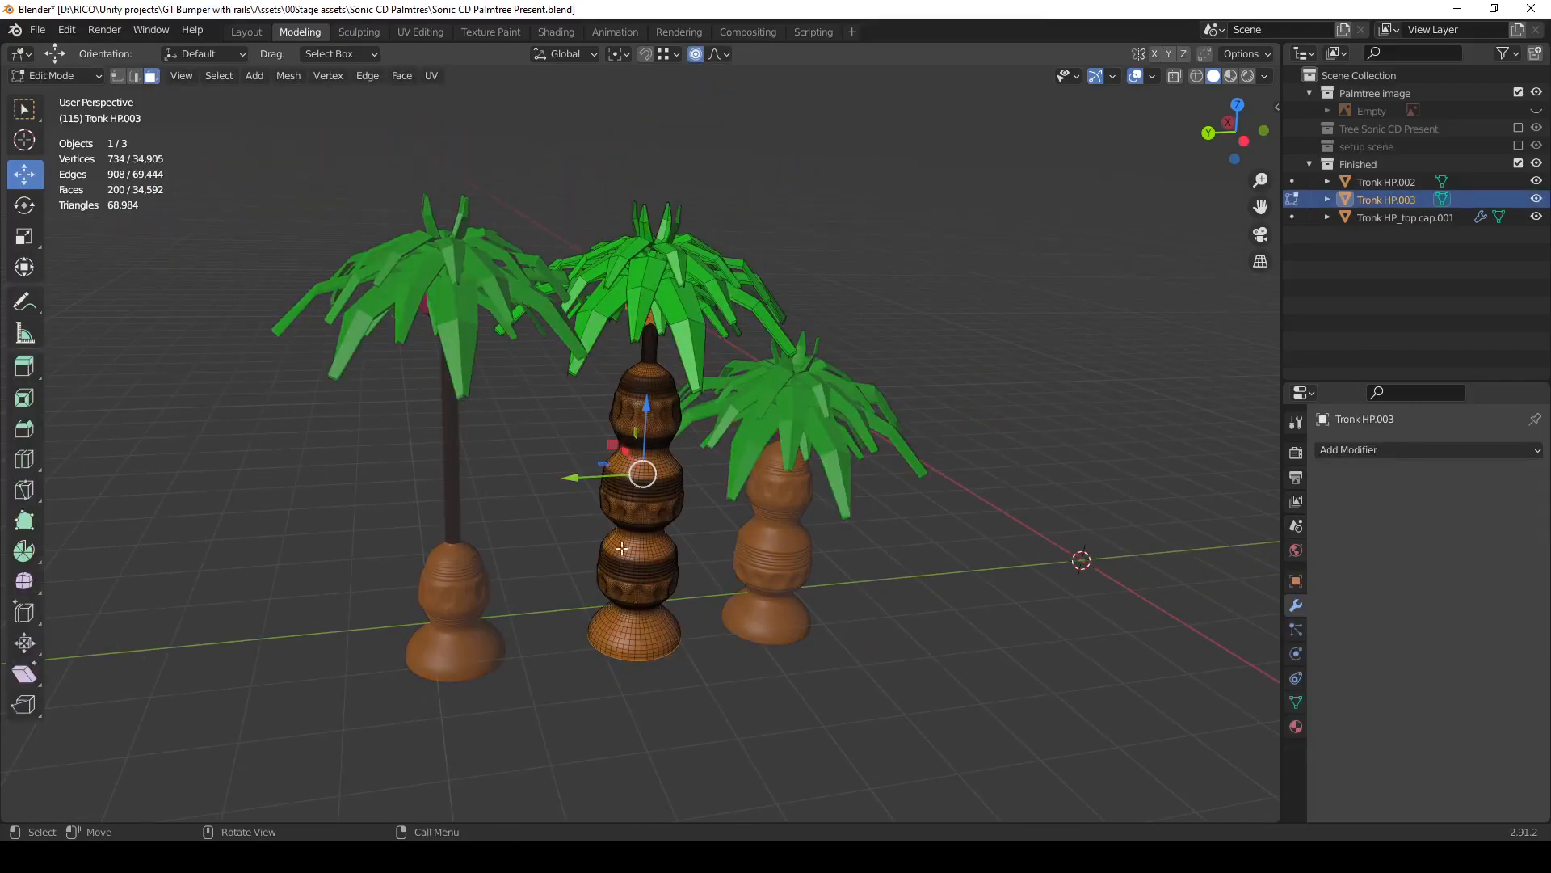
middle_drag(635, 538, 693, 614)
scroll(656, 558, up, 2)
shift+middle_drag(652, 379, 660, 518)
middle_drag(747, 266, 756, 242)
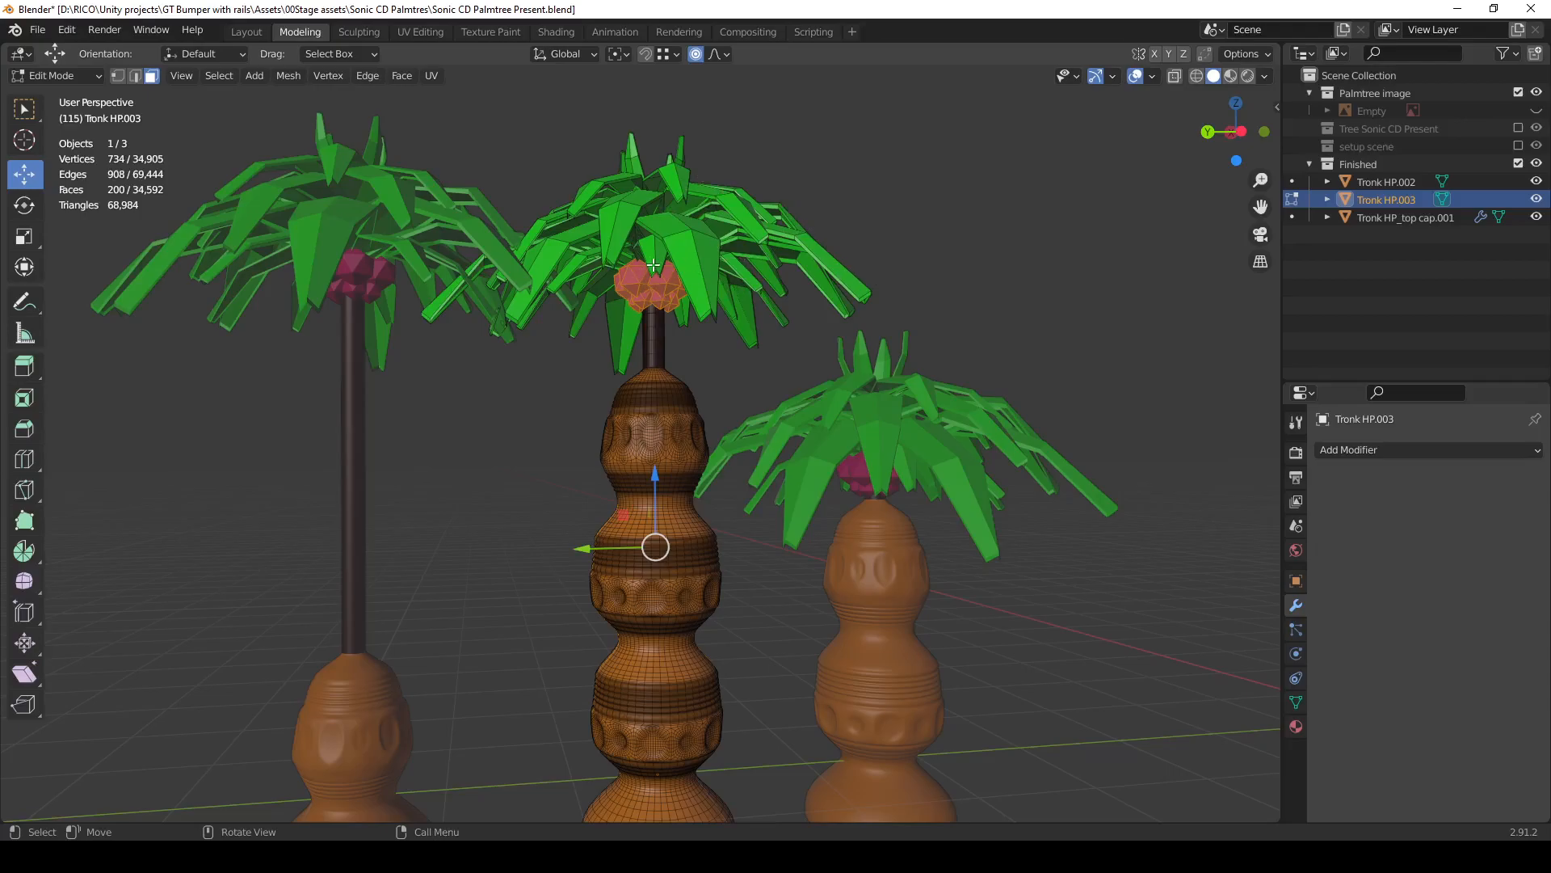
scroll(682, 363, down, 3)
middle_drag(682, 363, 616, 494)
key(Tab)
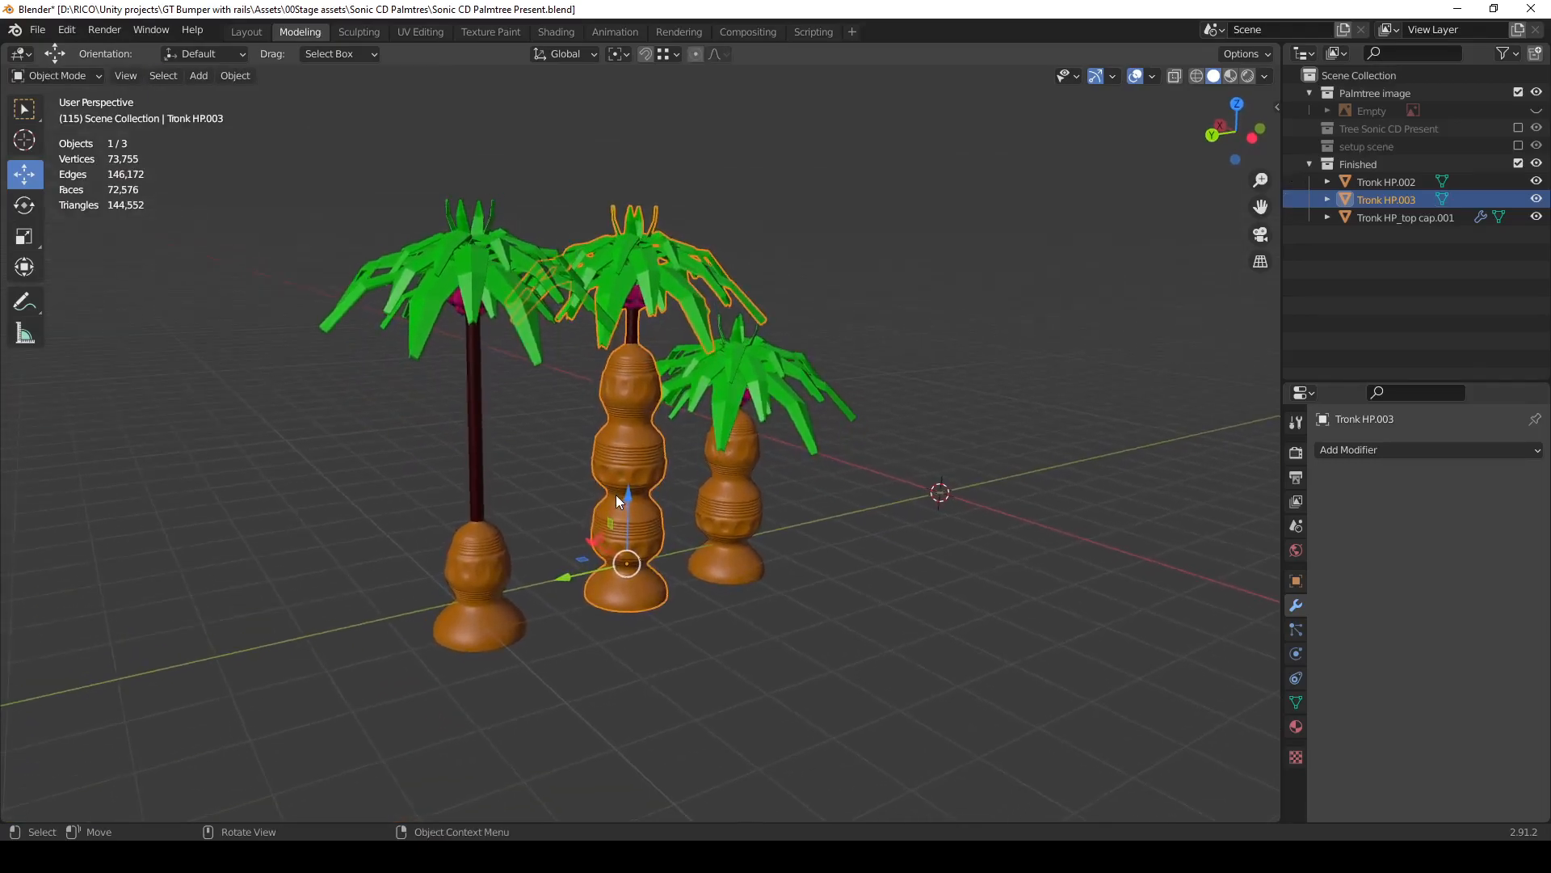
Examine the three finished palm variations from several angles, comparing their trunks, stems and leaf crowns.
scroll(615, 494, up, 2)
middle_drag(782, 388, 665, 527)
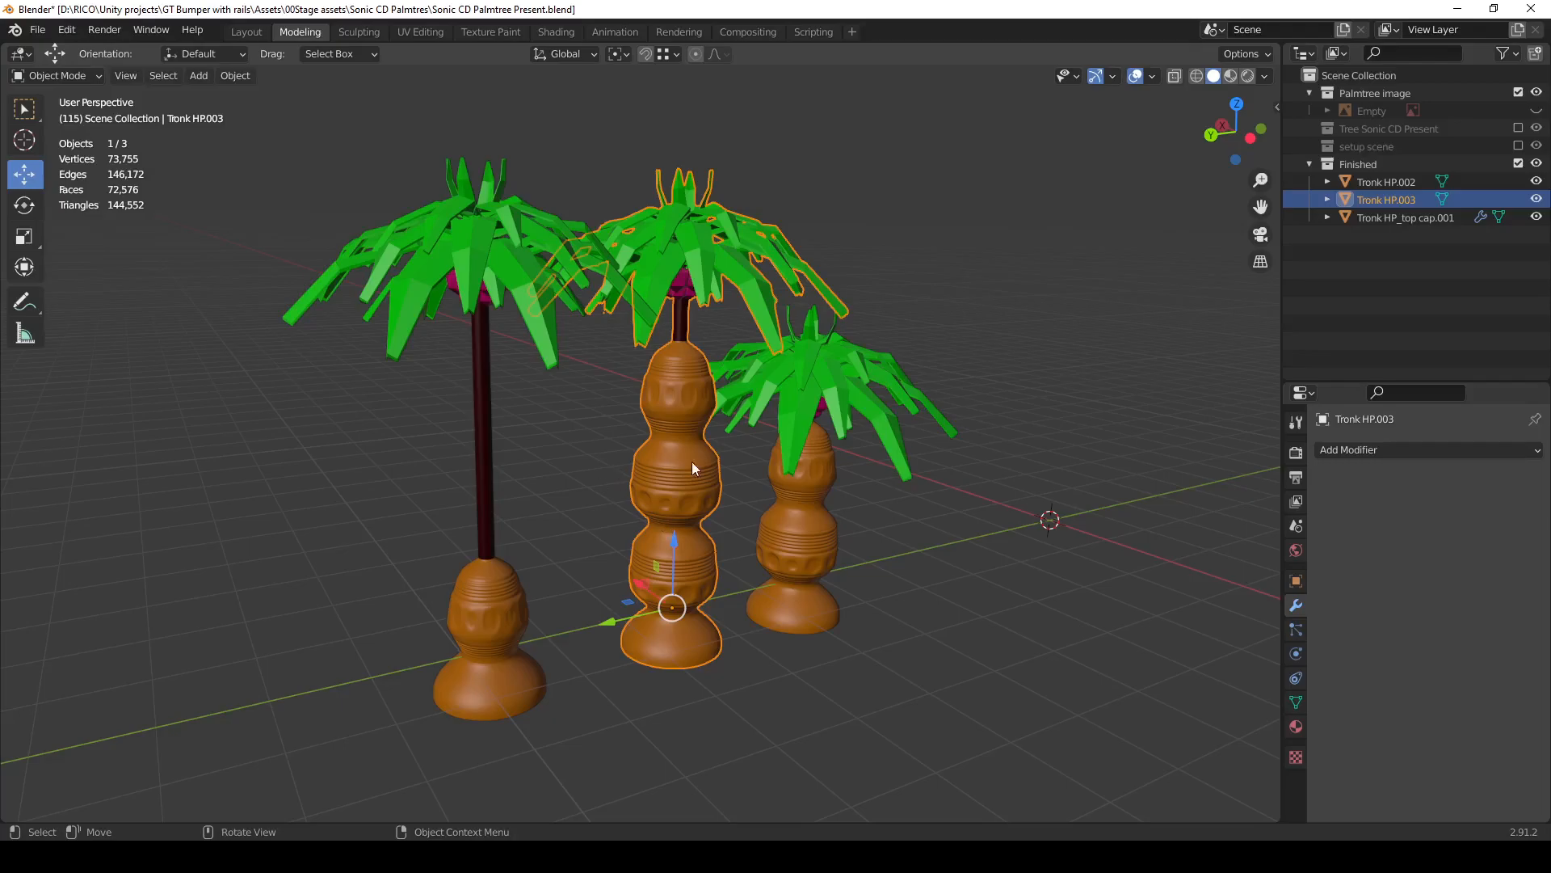
mouse_move(905, 473)
middle_down()
mouse_move(860, 467)
mouse_move(896, 461)
middle_up()
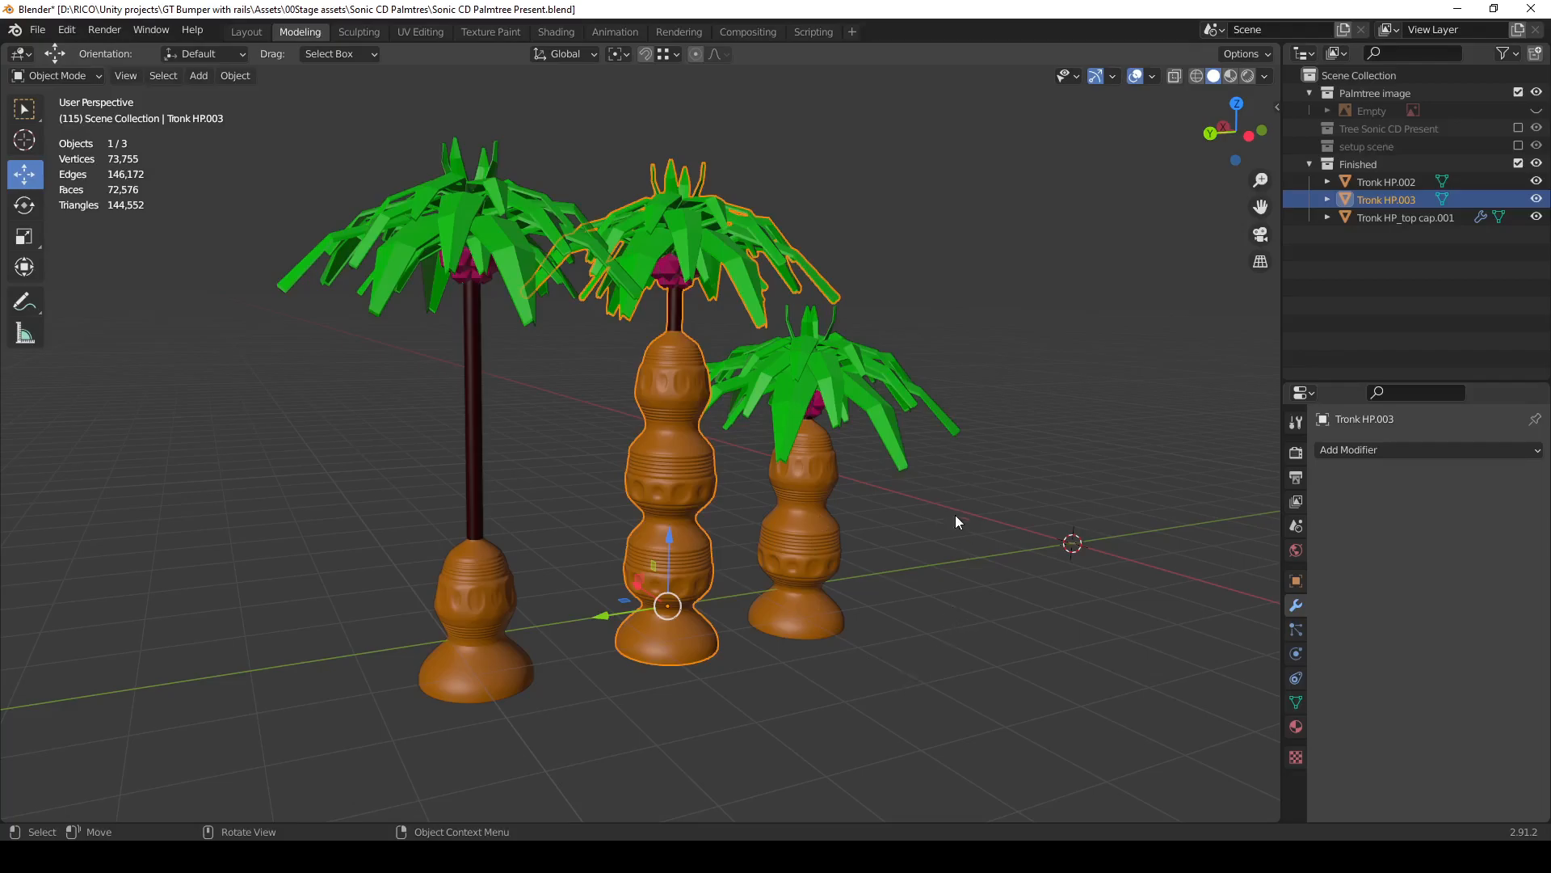
scroll(915, 584, down, 1)
shift+middle_drag(929, 601, 857, 546)
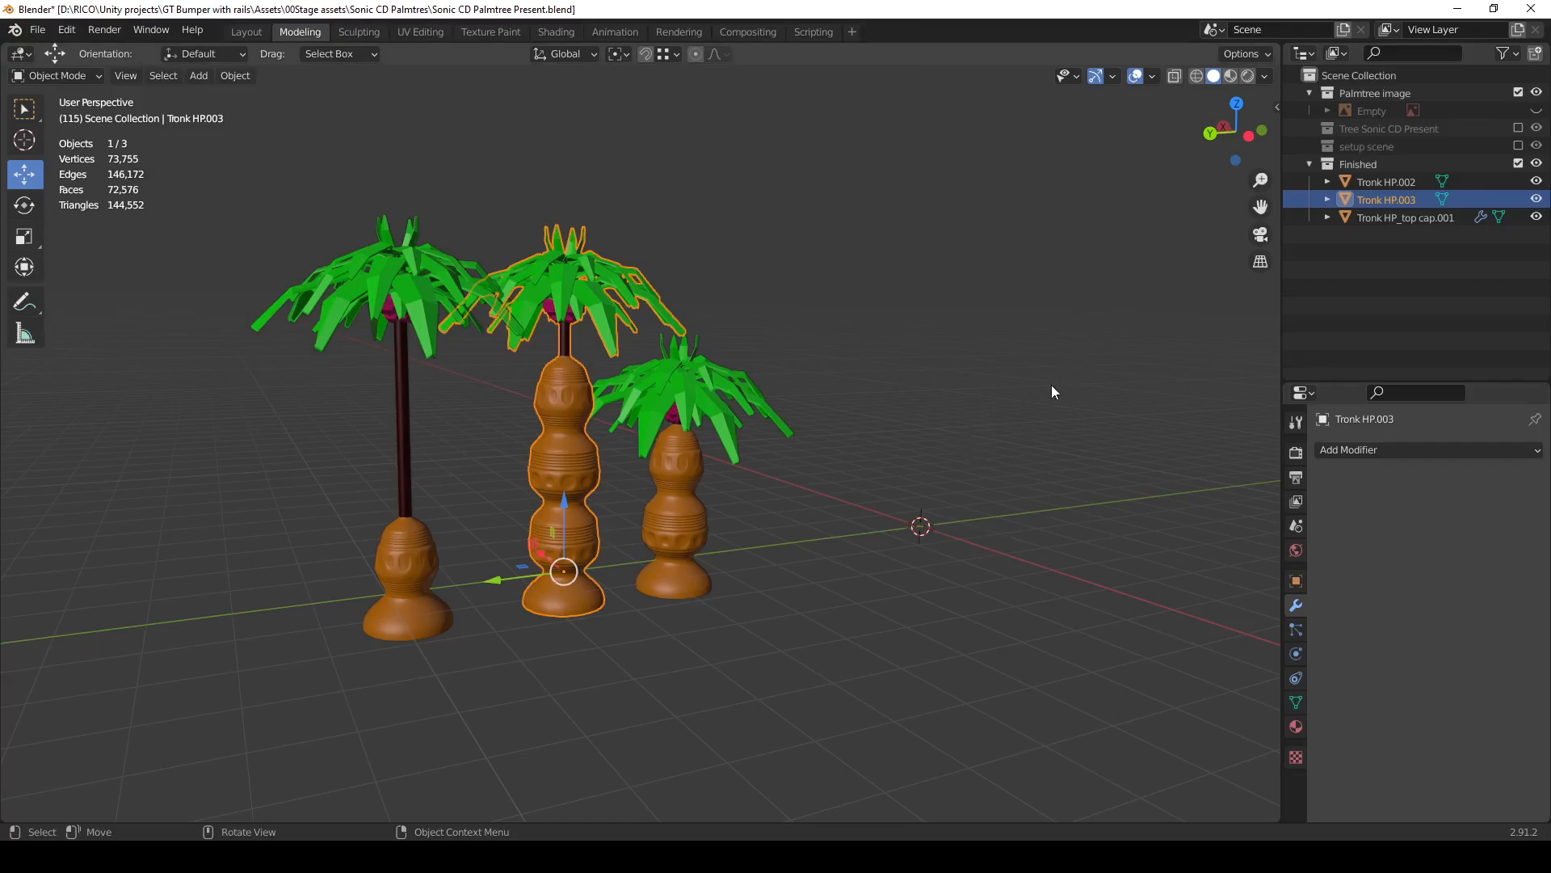
scroll(754, 462, up, 3)
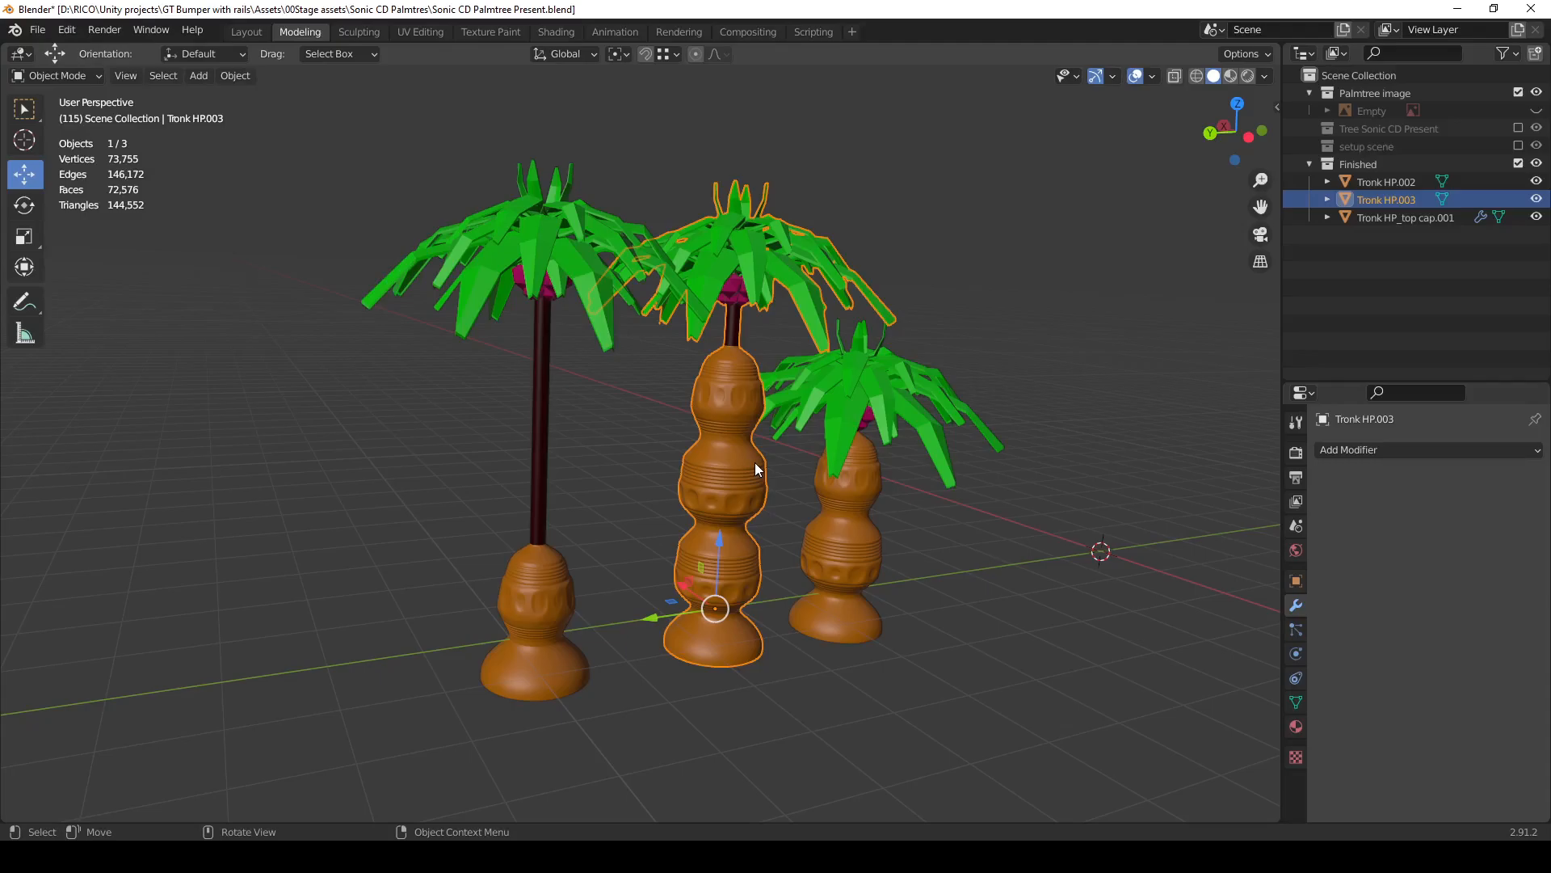
middle_drag(961, 435, 920, 460)
scroll(919, 461, up, 2)
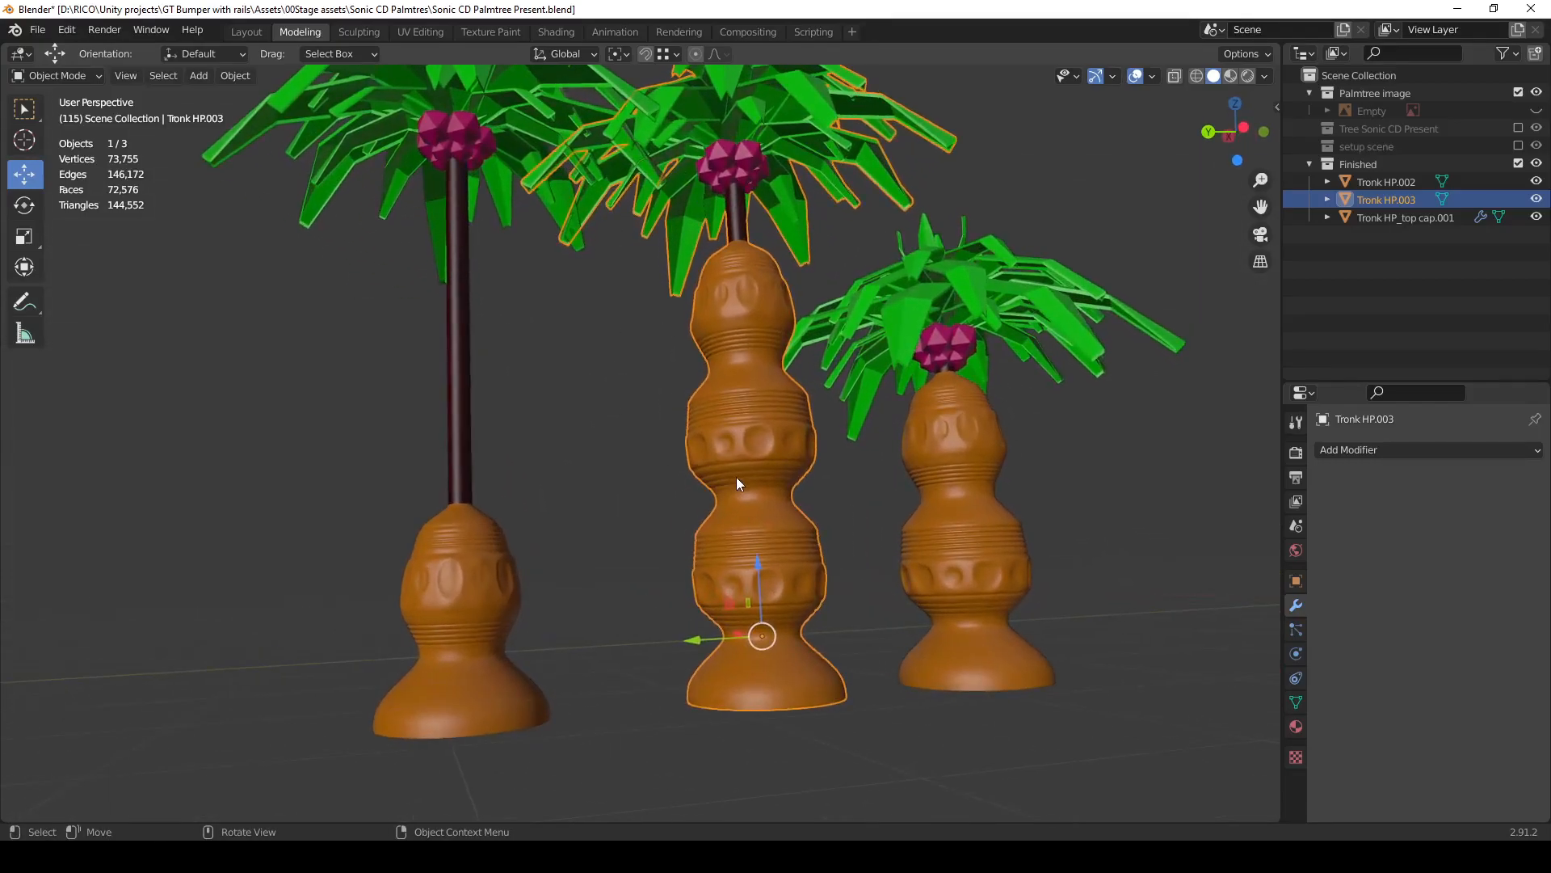
middle_drag(737, 483, 758, 473)
middle_drag(767, 343, 763, 399)
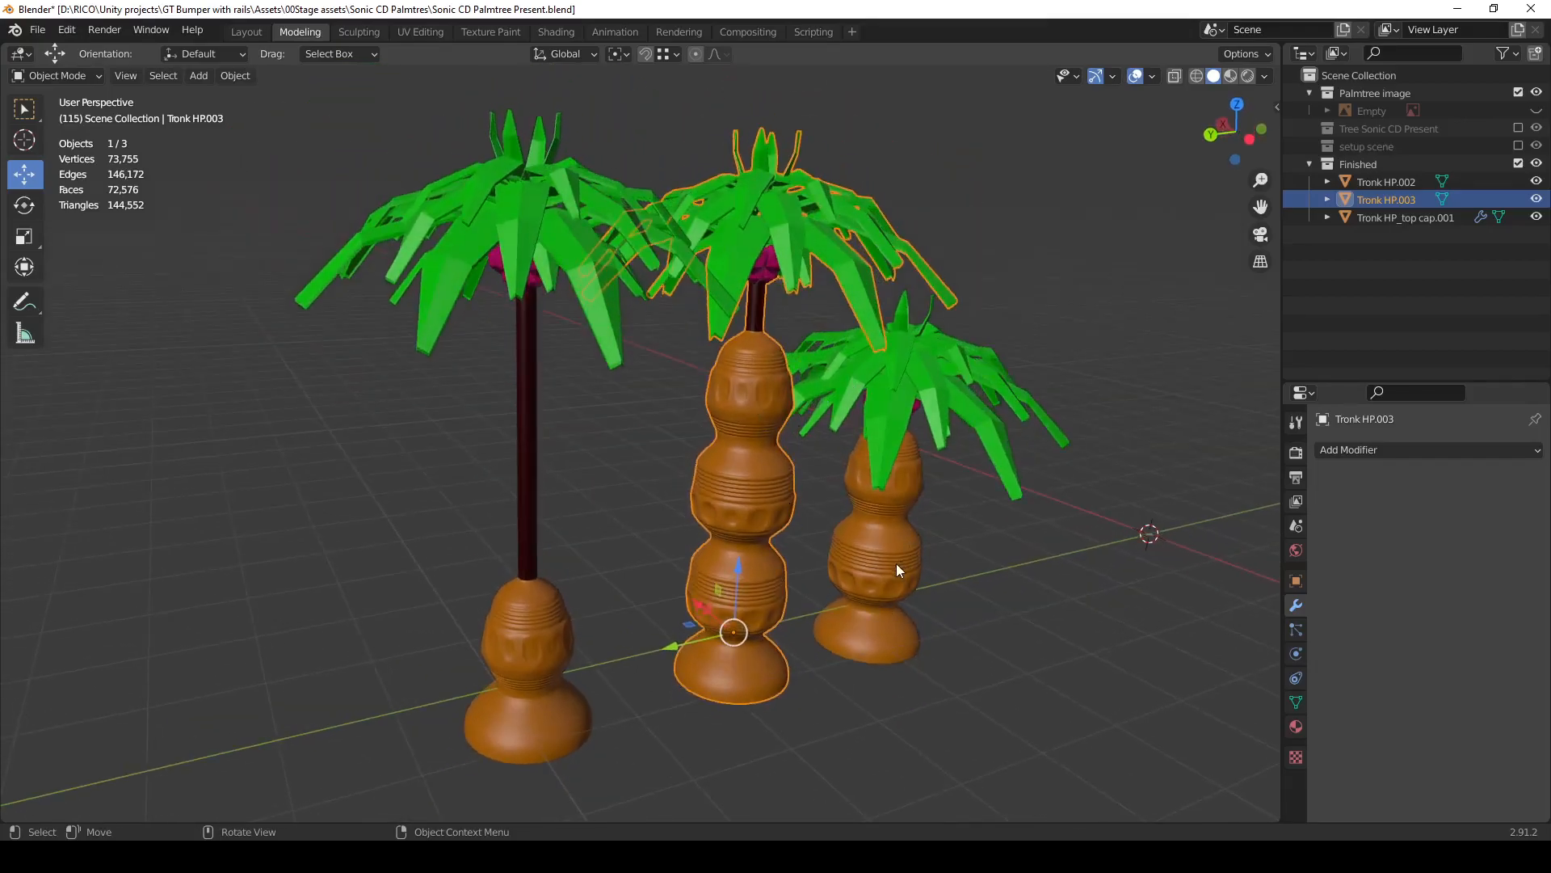
click(880, 578)
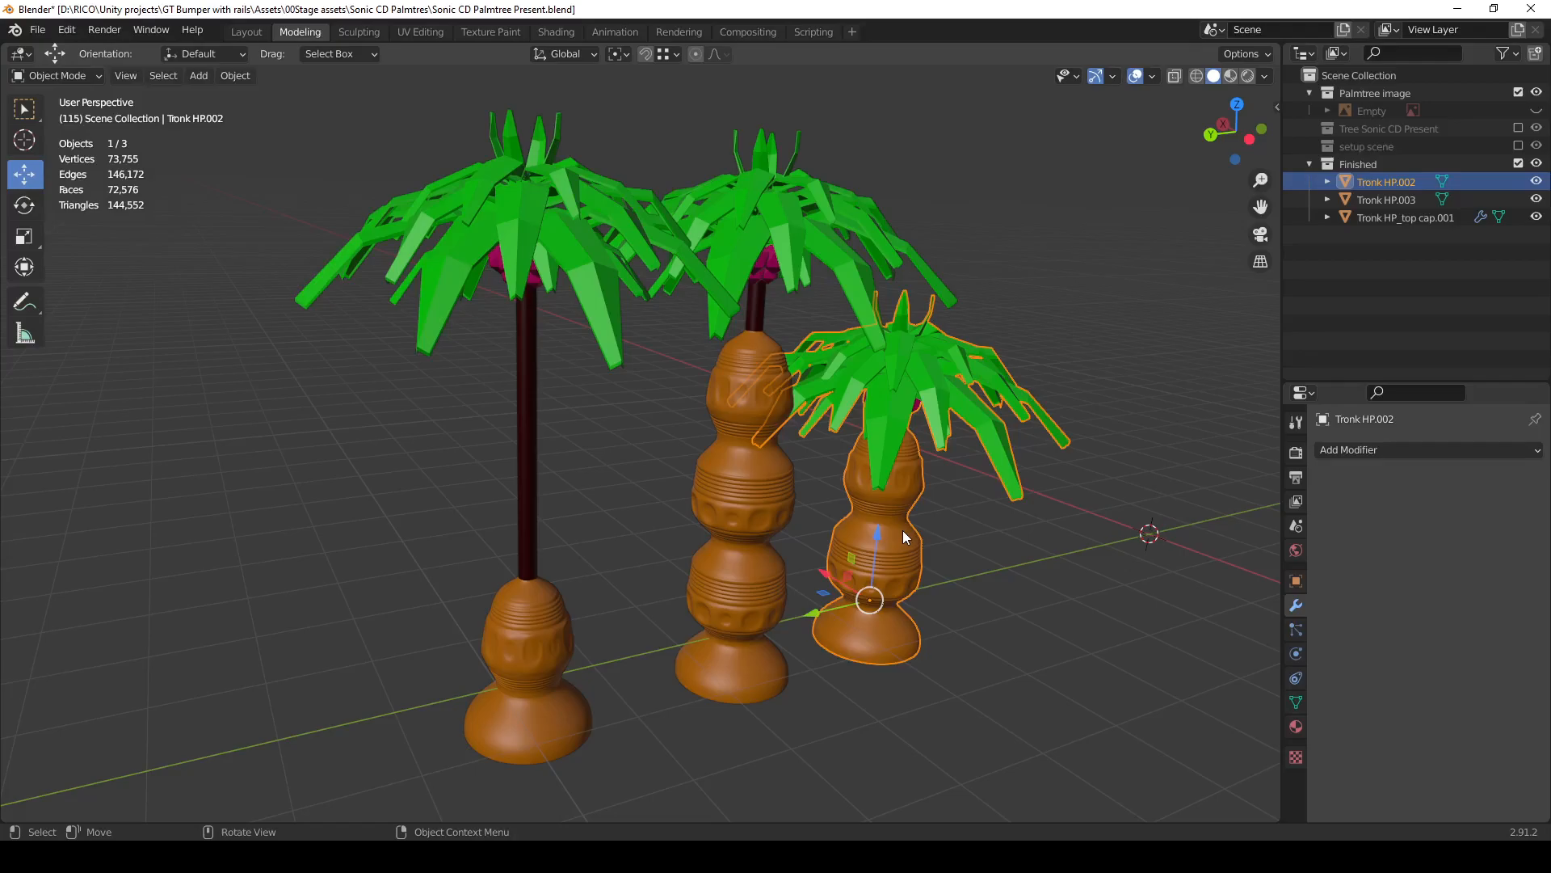
middle_drag(803, 394, 471, 308)
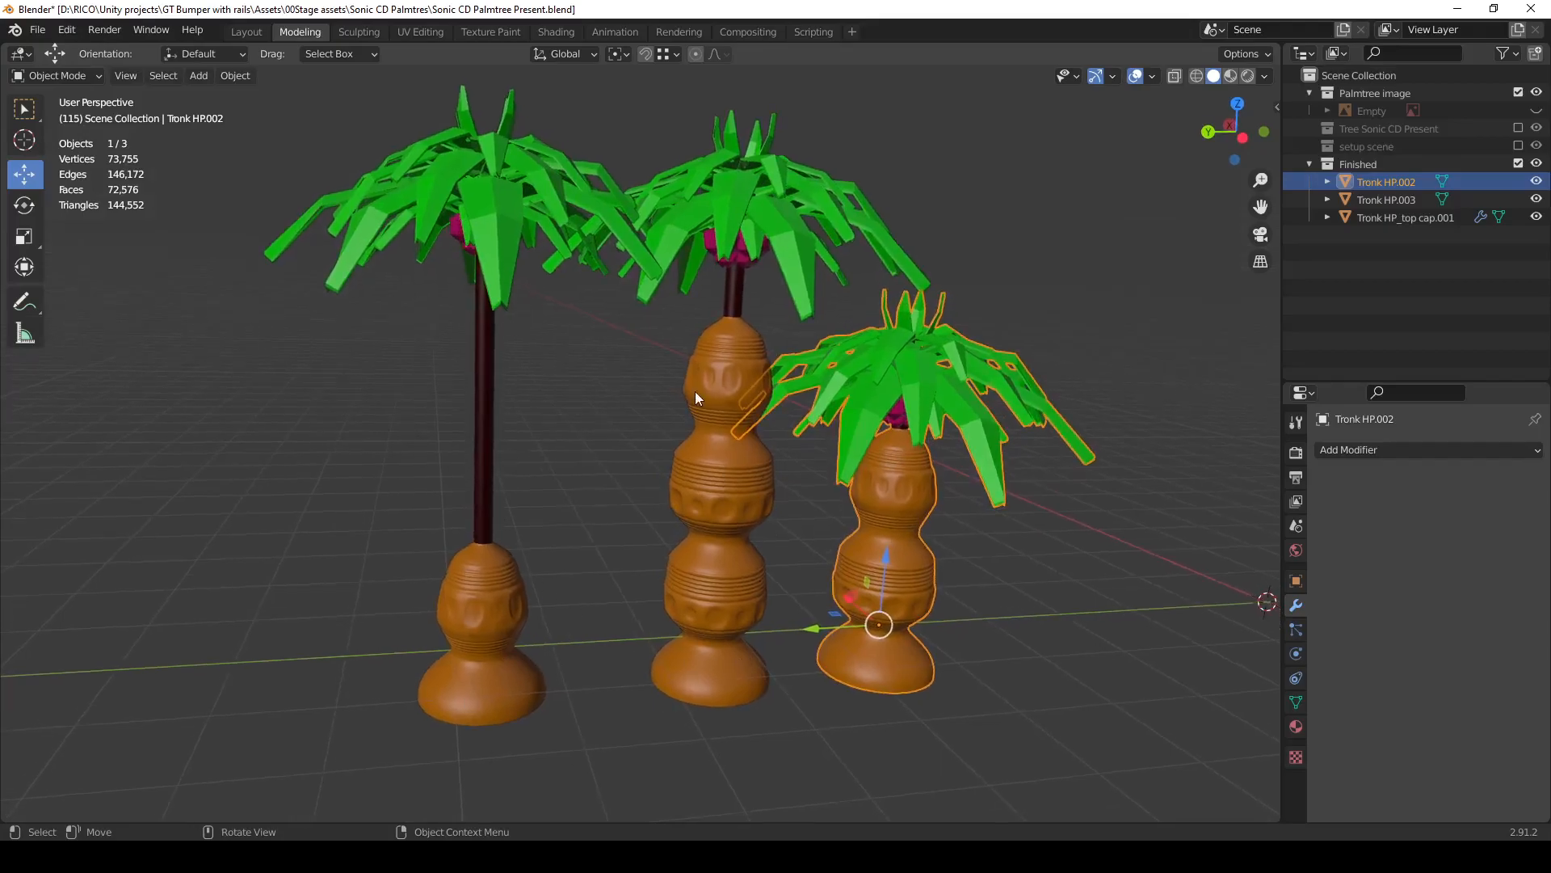
middle_drag(694, 391, 562, 259)
scroll(855, 506, down, 2)
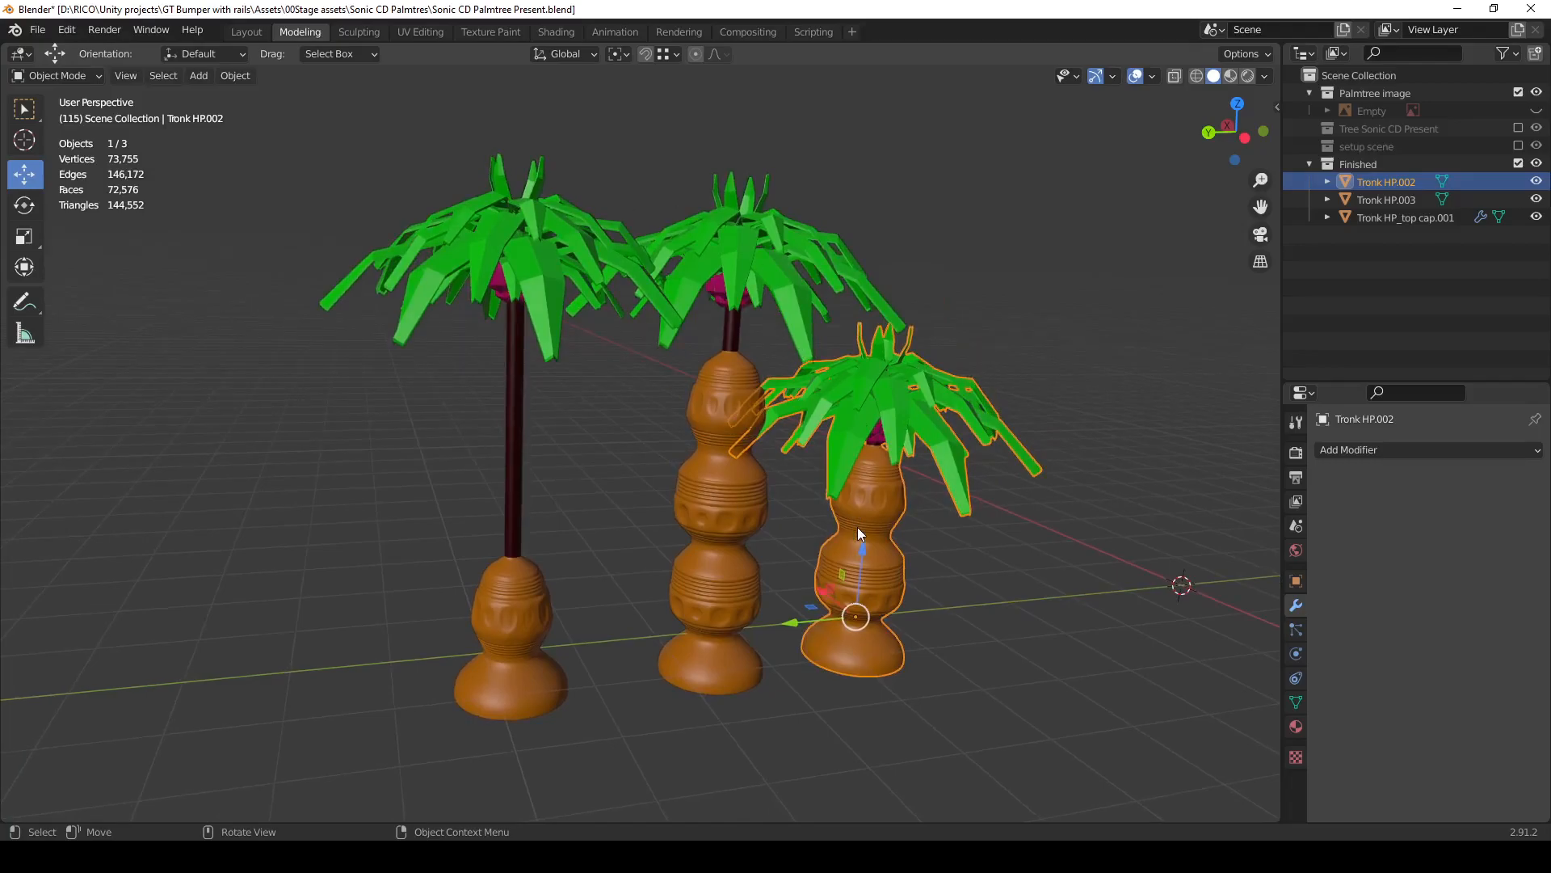
middle_drag(858, 529, 729, 616)
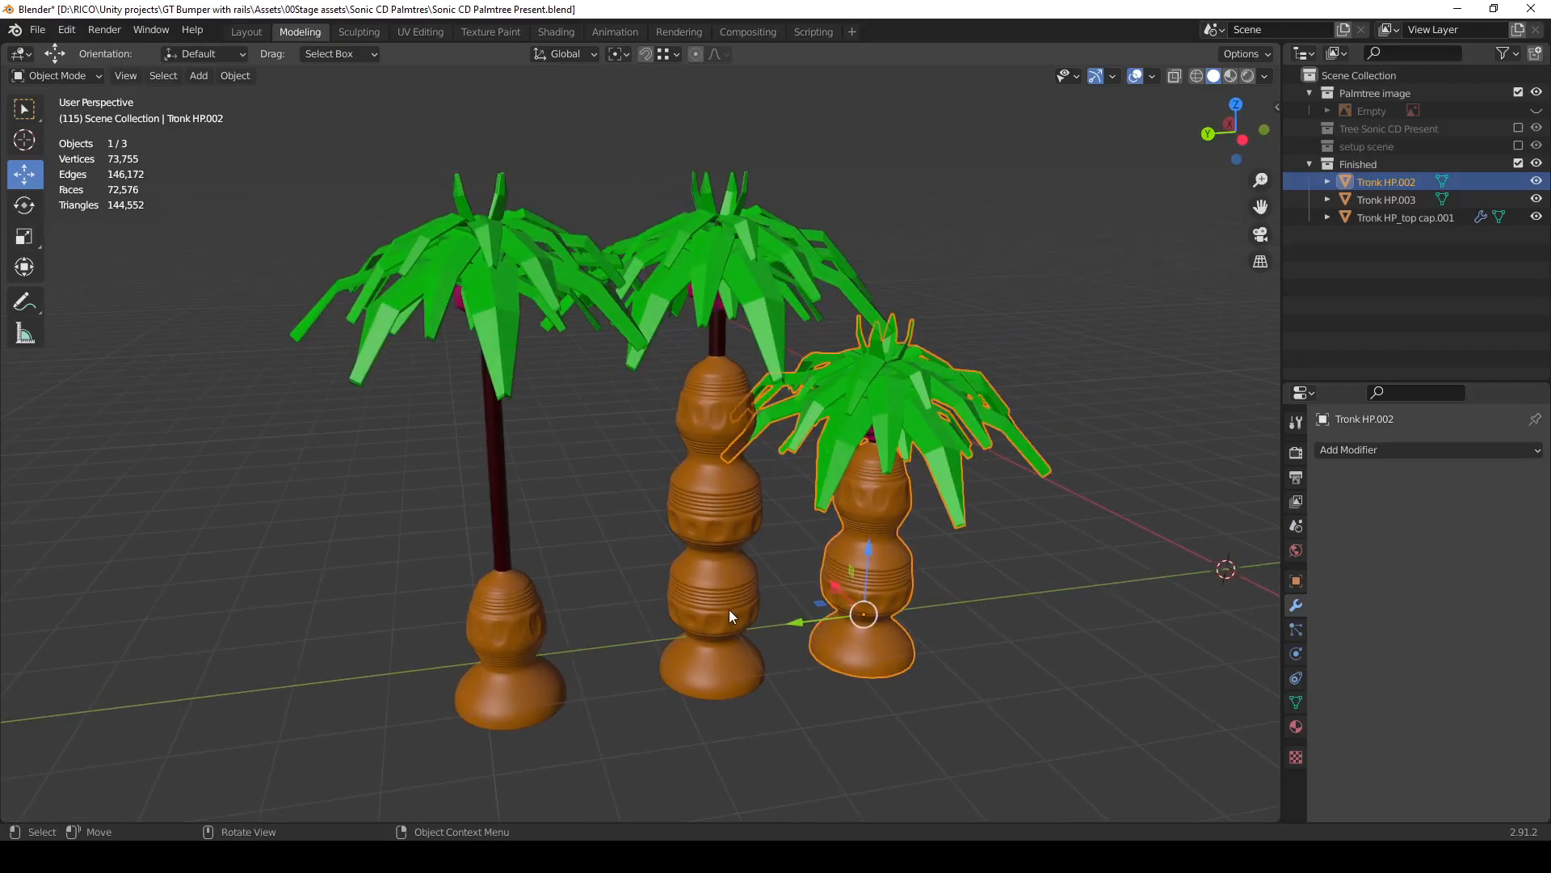
Move Tronk HP.003 and Tronk HP_top cap.001 along the Y axis, spreading them away from the shortest palm.
click(729, 616)
drag(644, 643, 607, 659)
click(514, 655)
key(g)
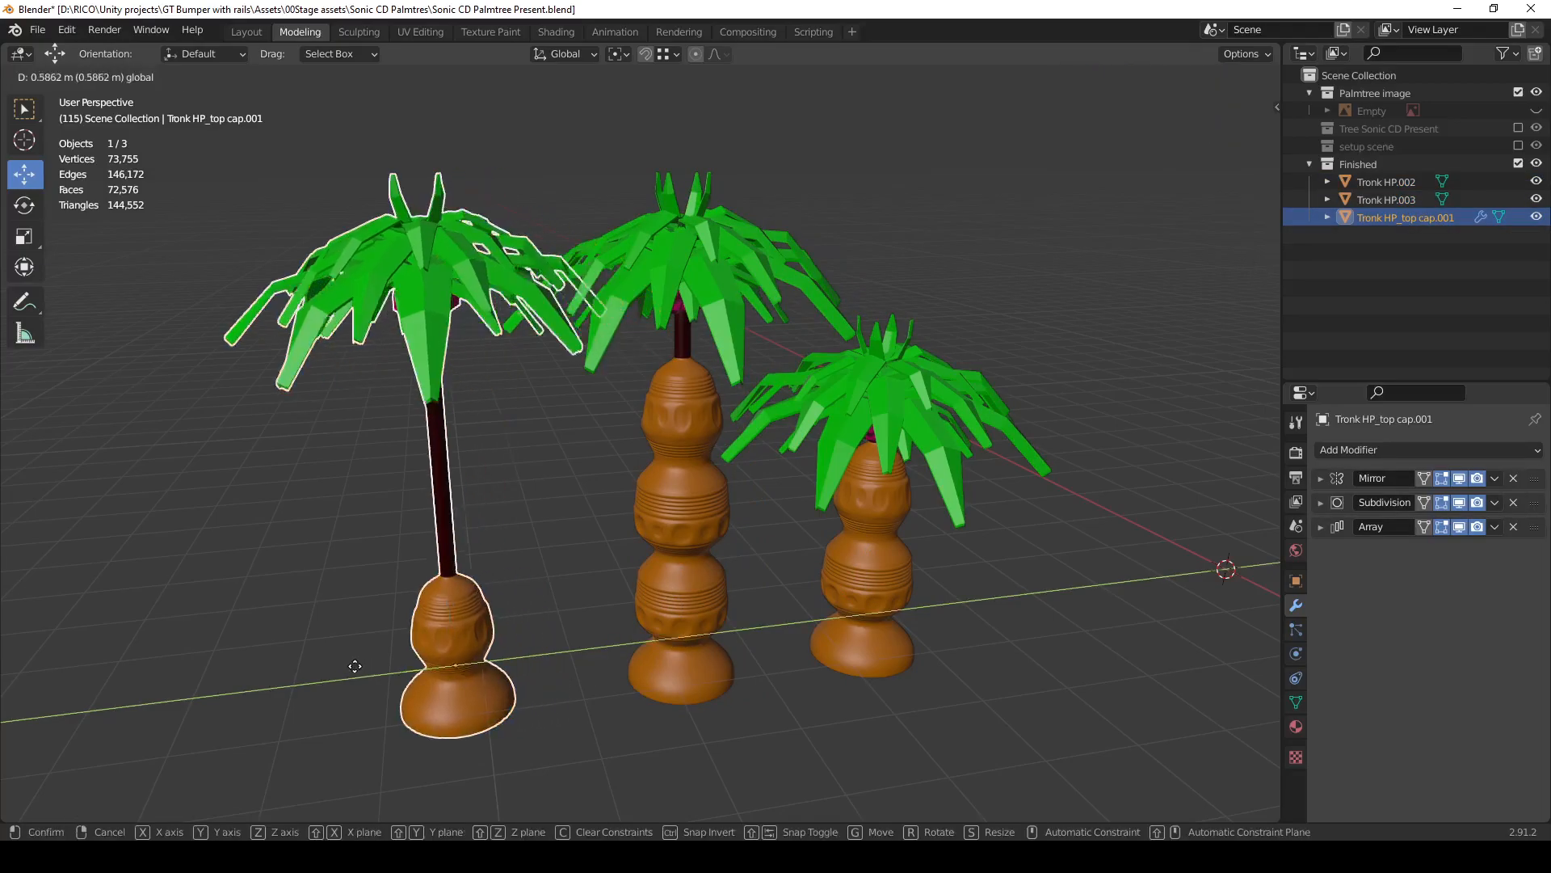
click(286, 668)
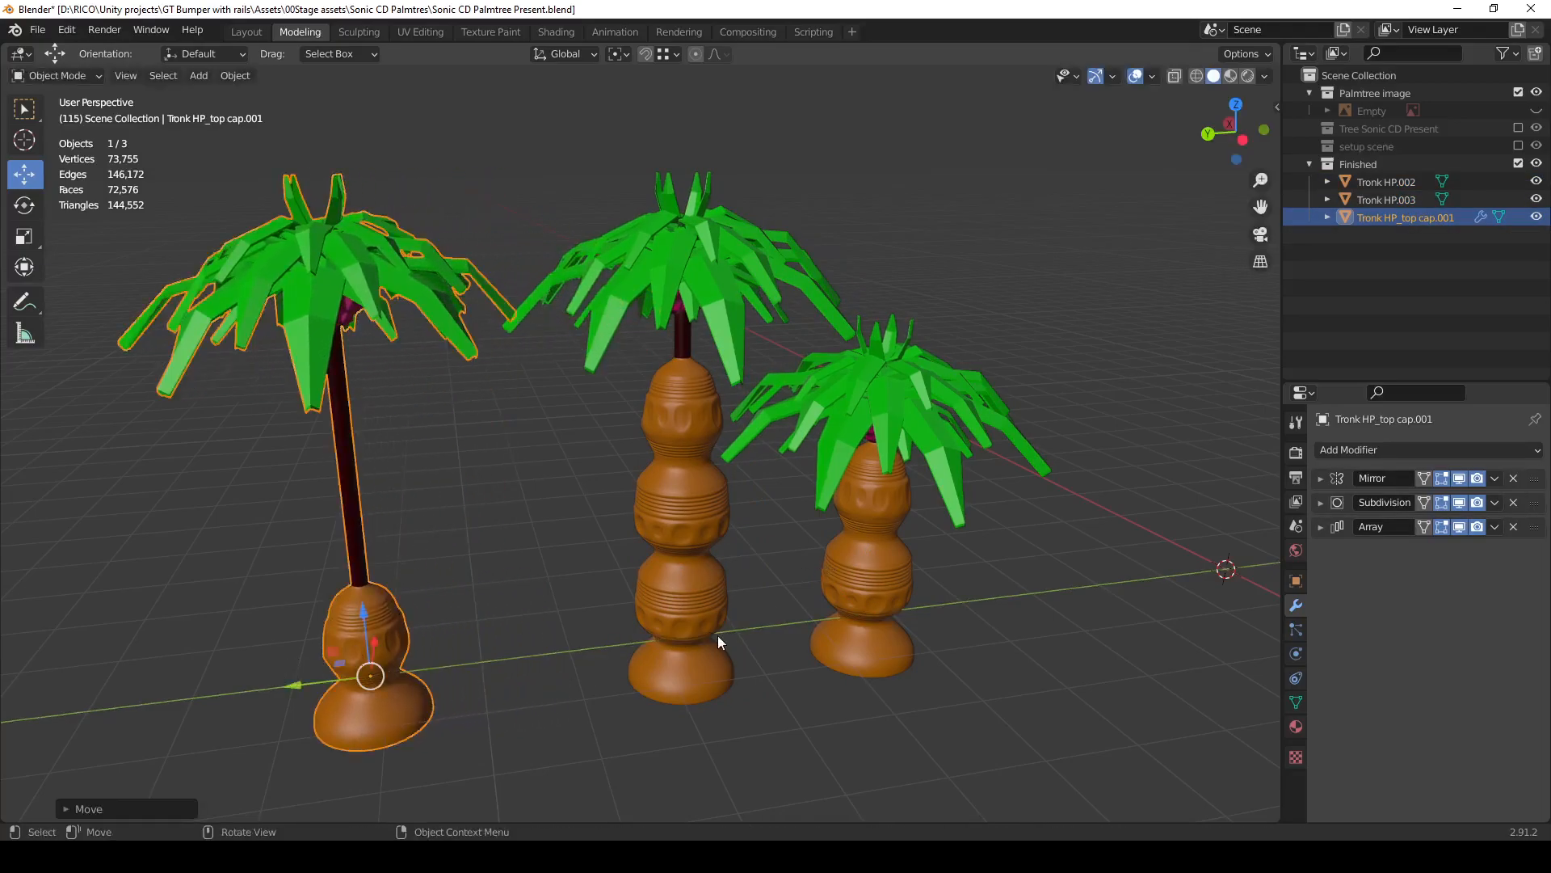
Shift Tronk HP.003 farther along the Y axis toward the palm with the long thin stem.
scroll(718, 635, down, 2)
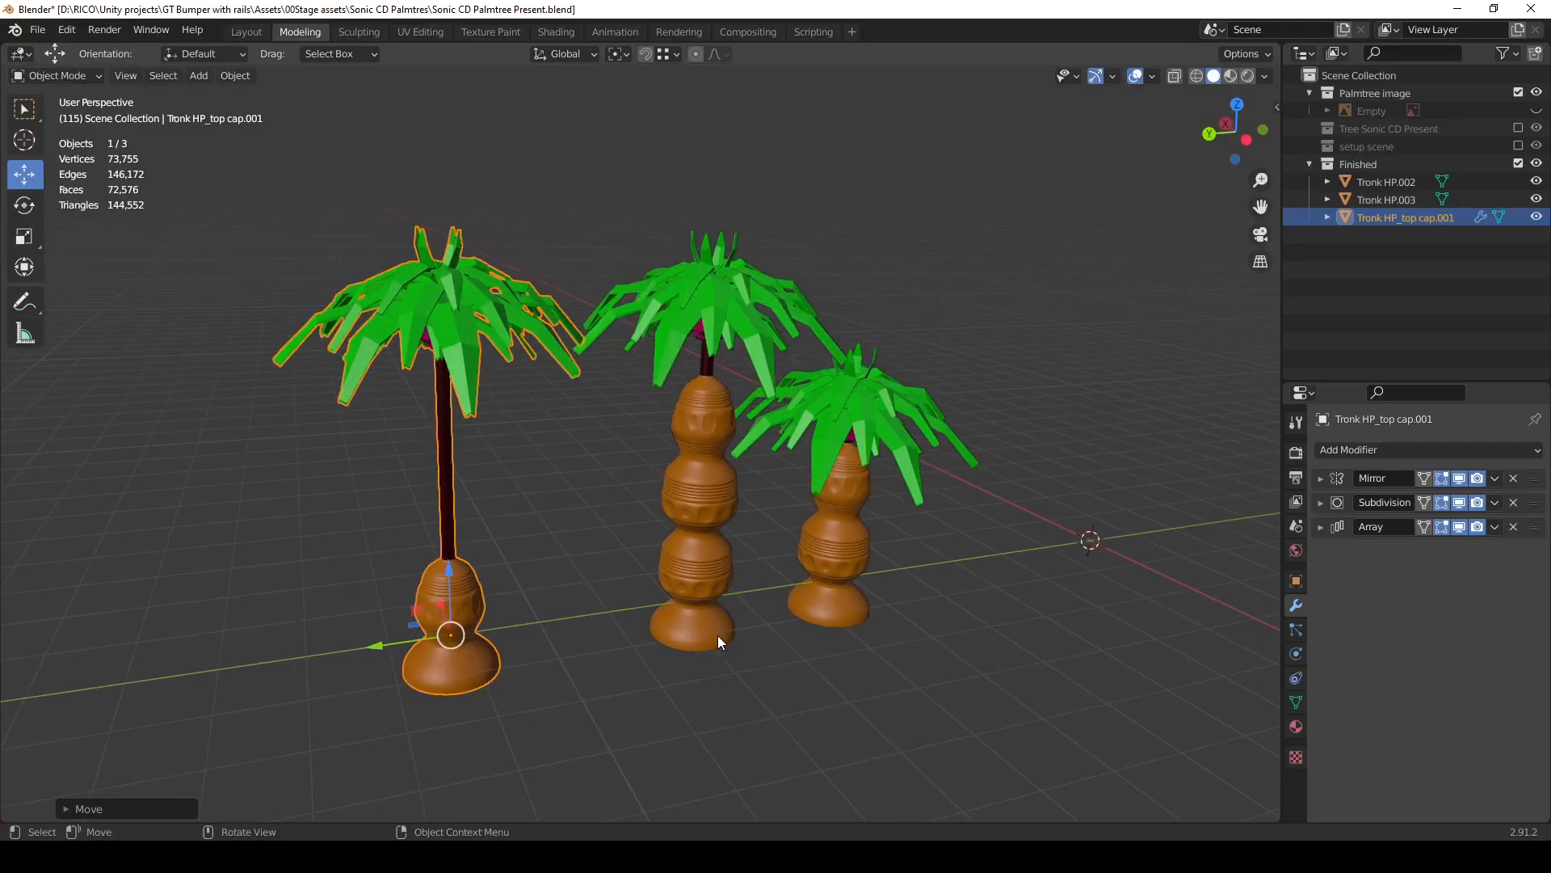
click(715, 635)
drag(625, 610, 595, 623)
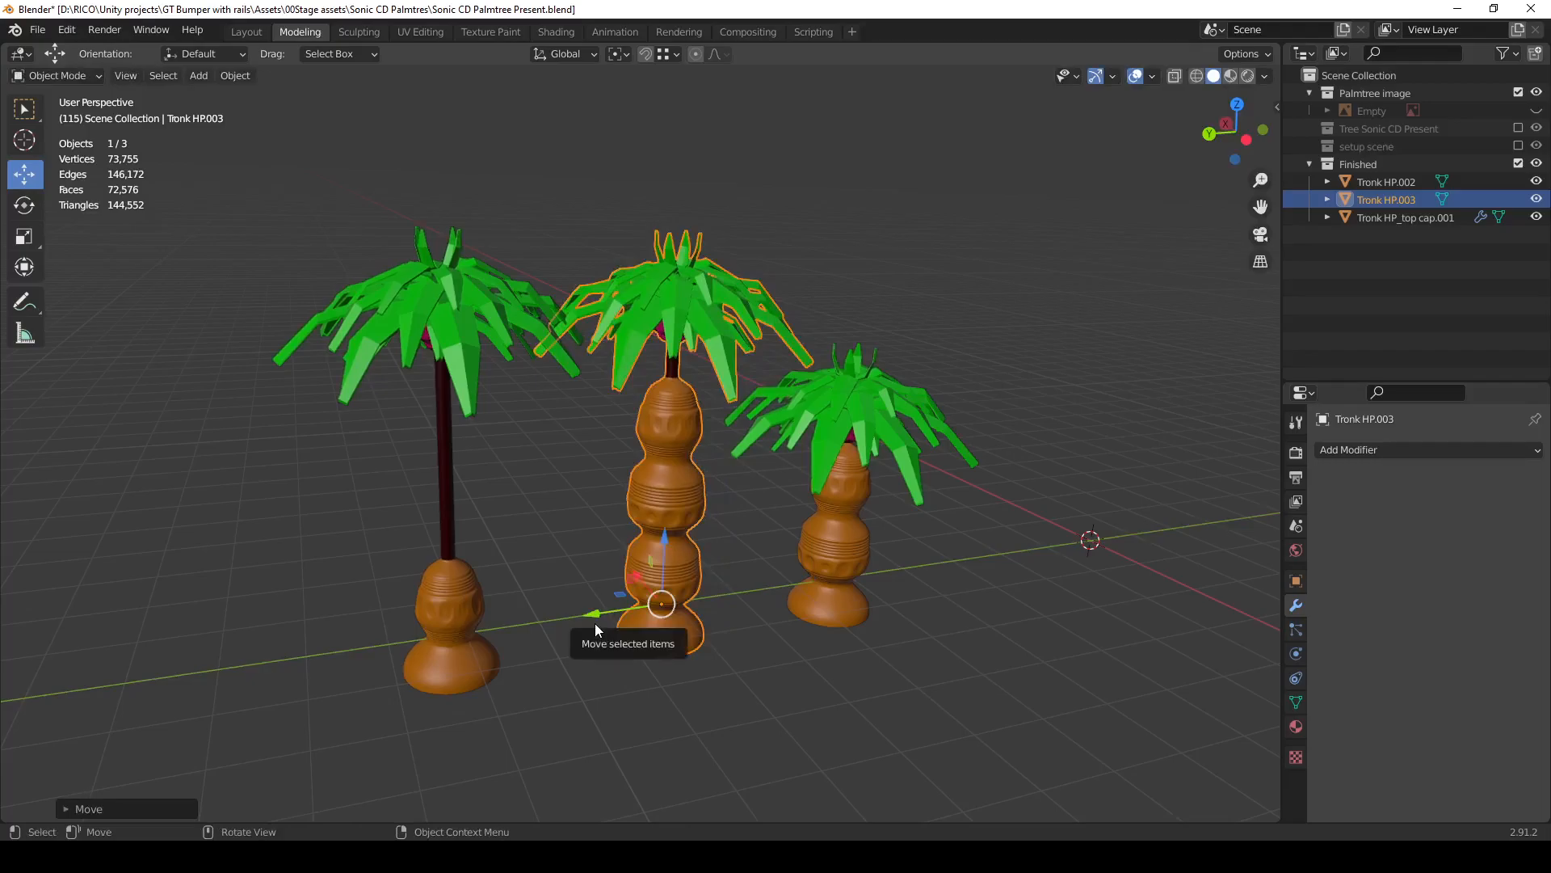